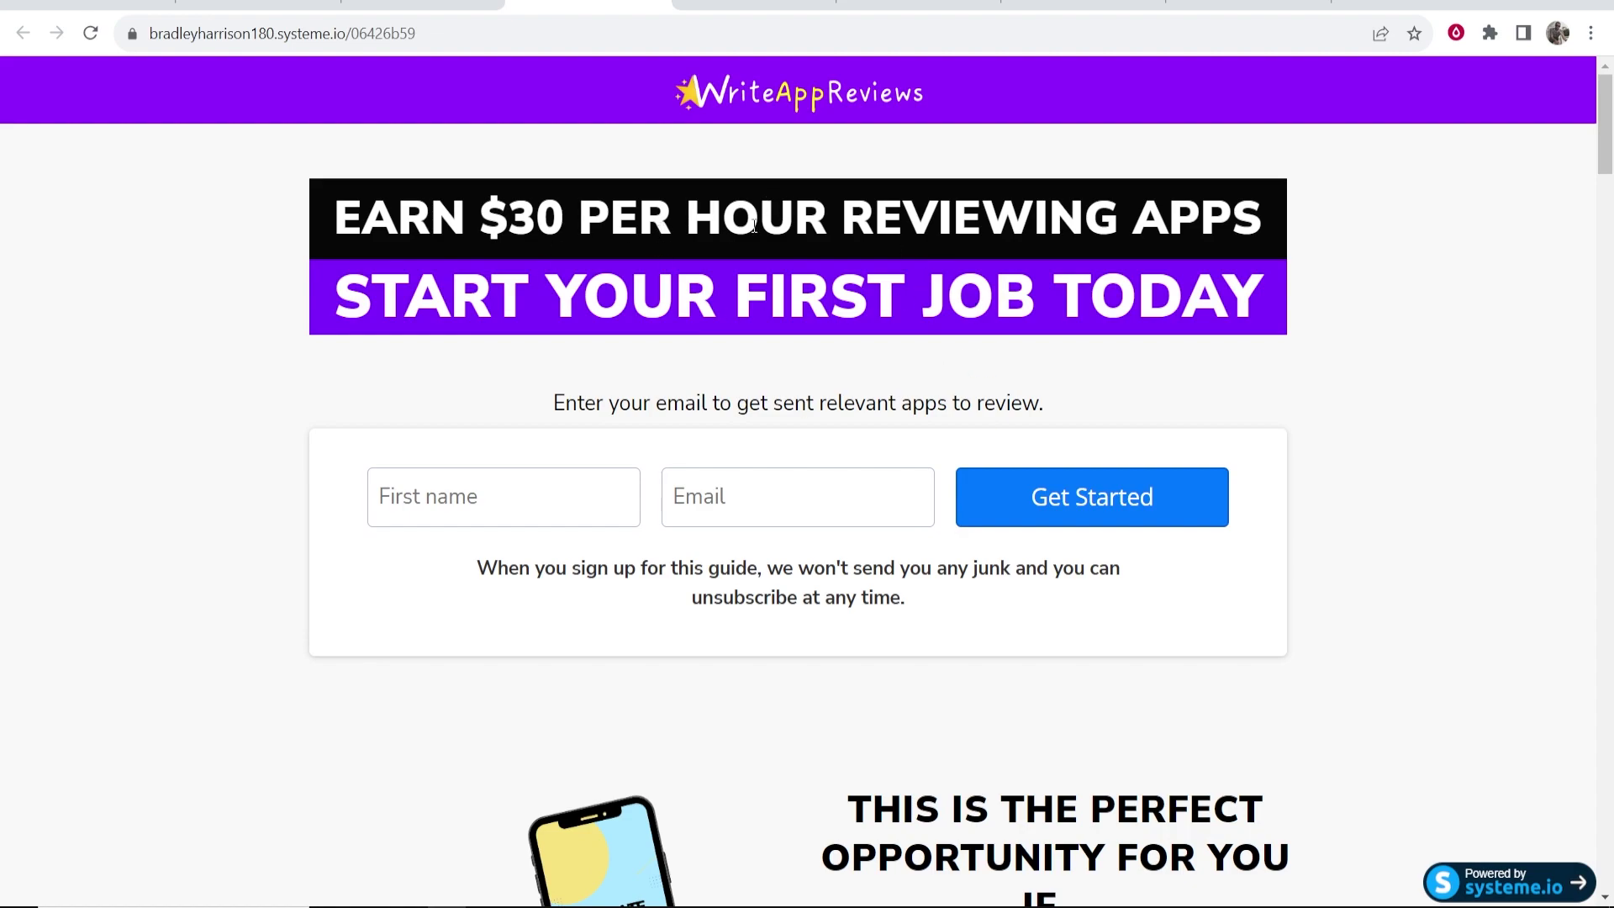
Step: Examine the WriteAppReviews opt-in page, its ClickBank marketplace listing, the job quiz sales page and the affiliate email swipes
click(723, 9)
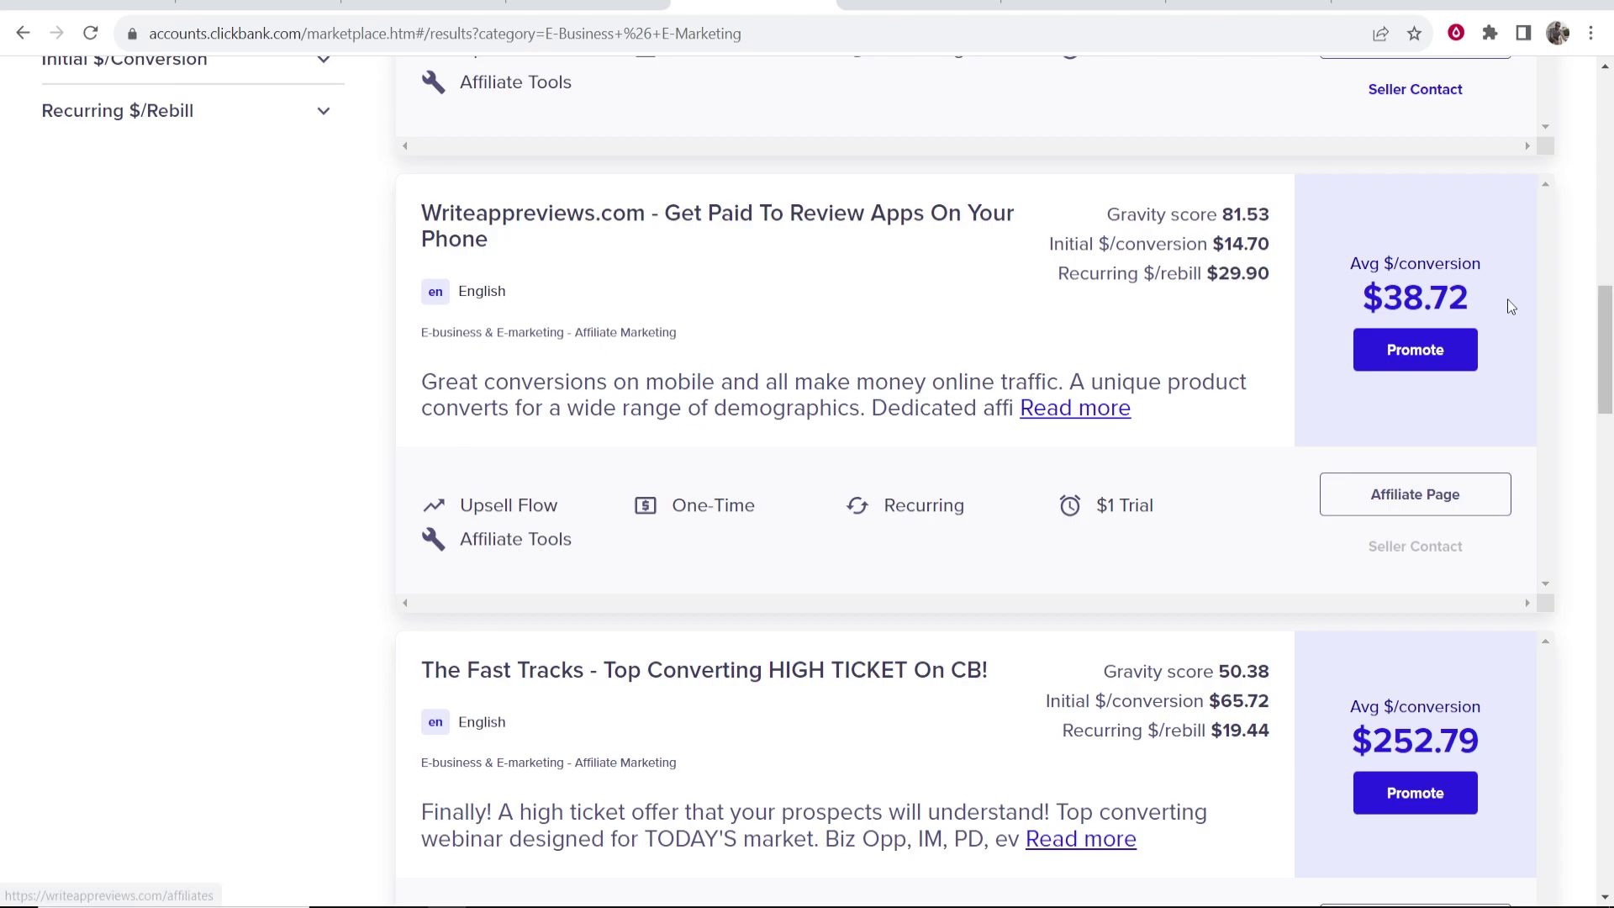
drag(1505, 305, 1352, 243)
click(1350, 225)
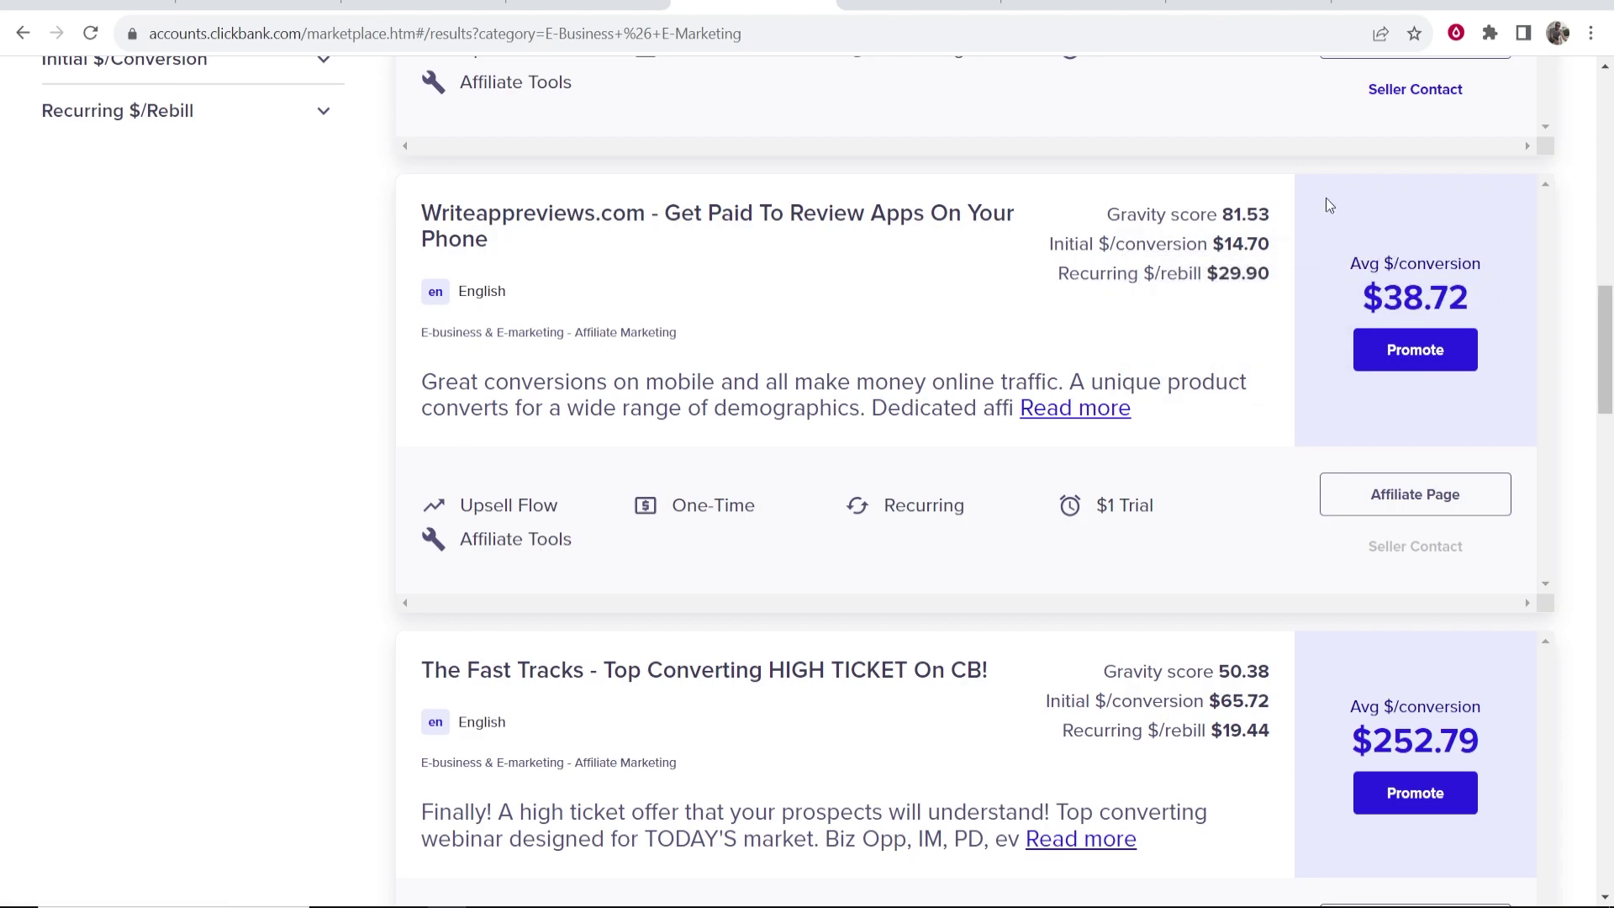
click(571, 7)
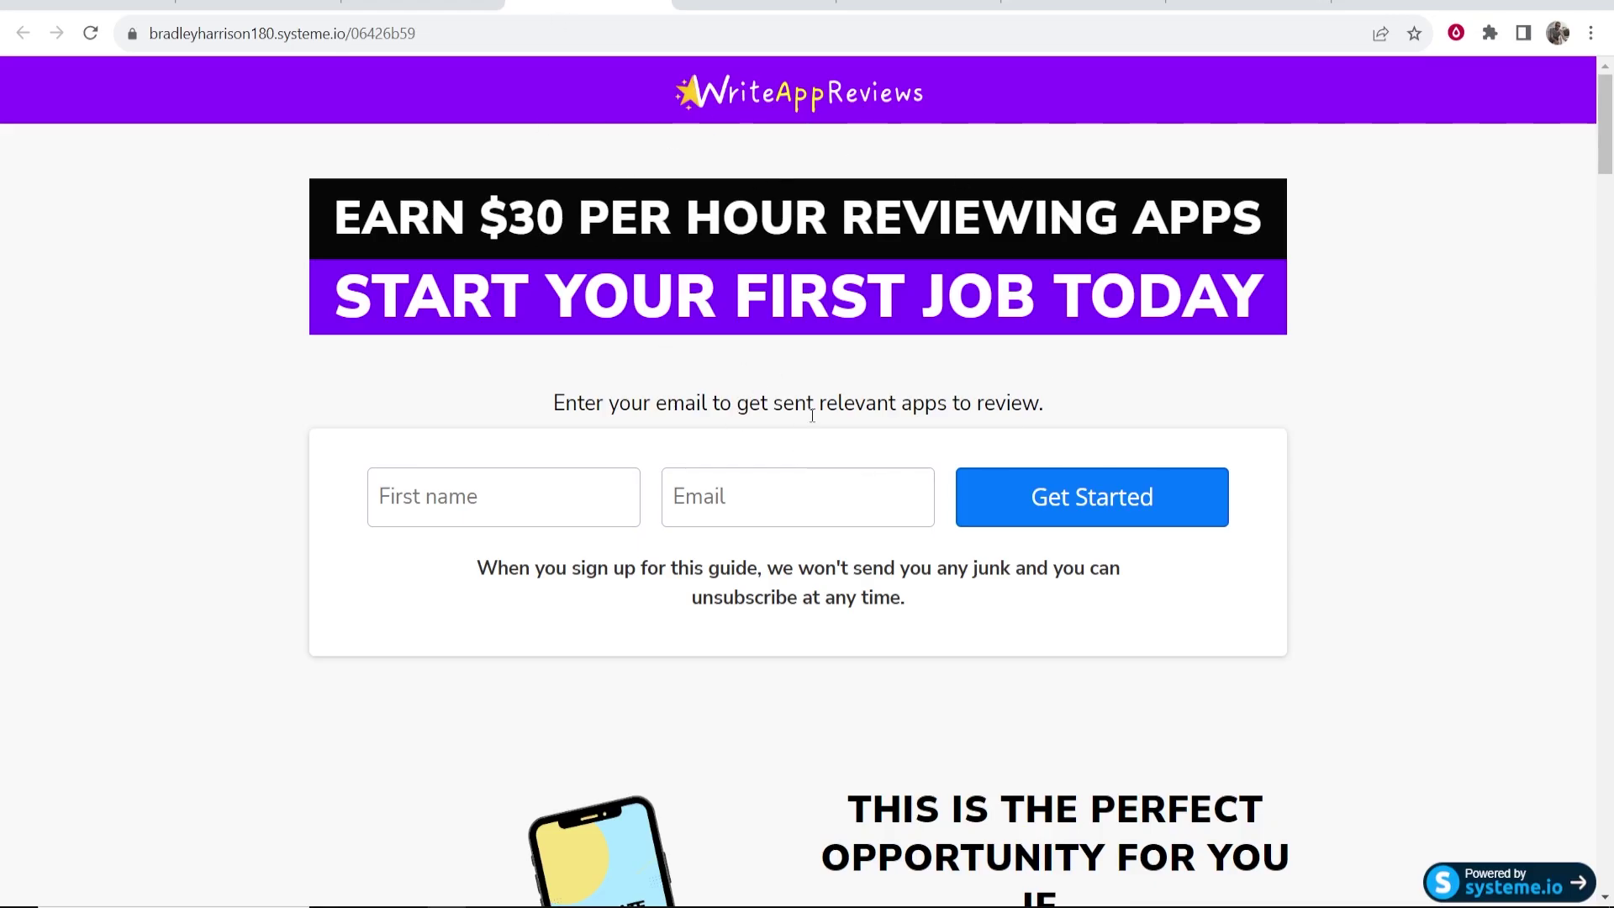
click(910, 3)
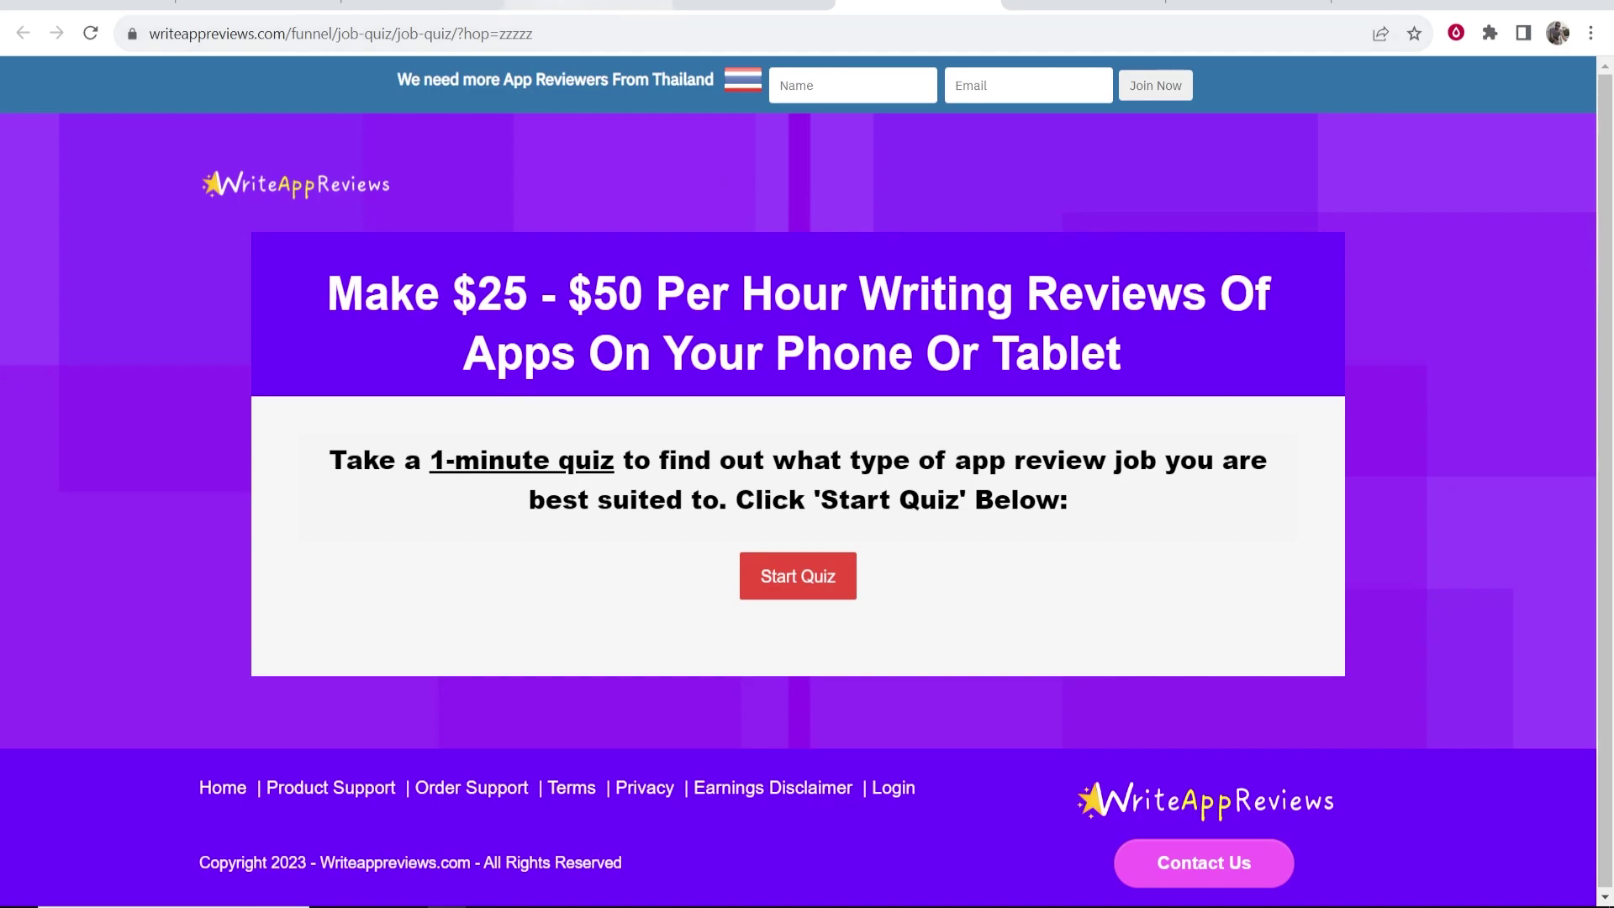
click(568, 7)
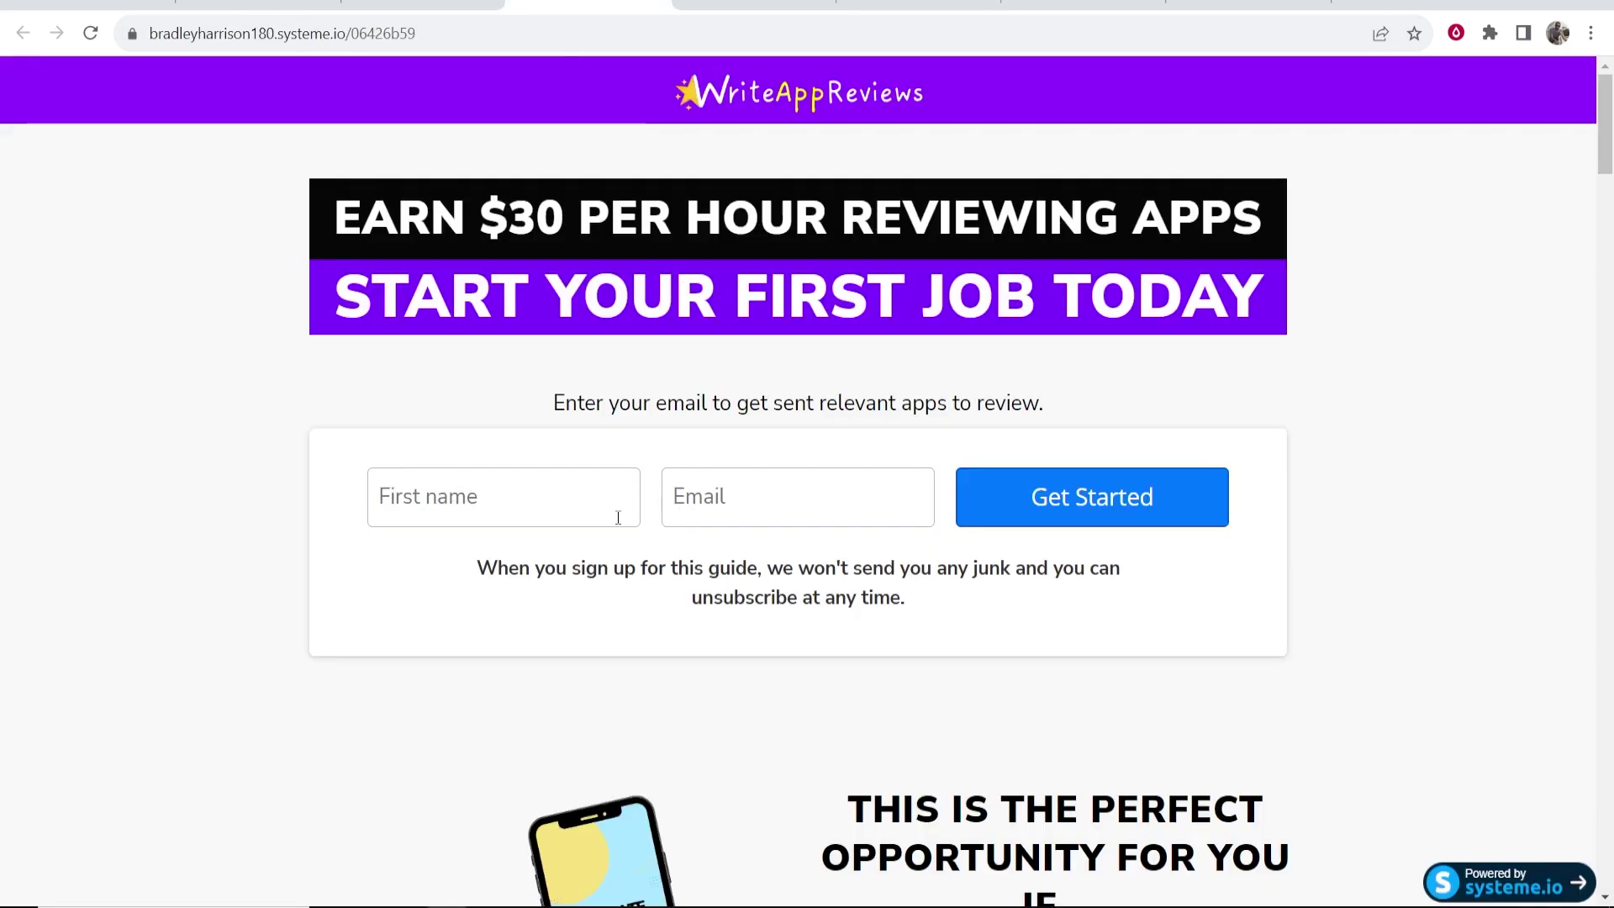
click(898, 5)
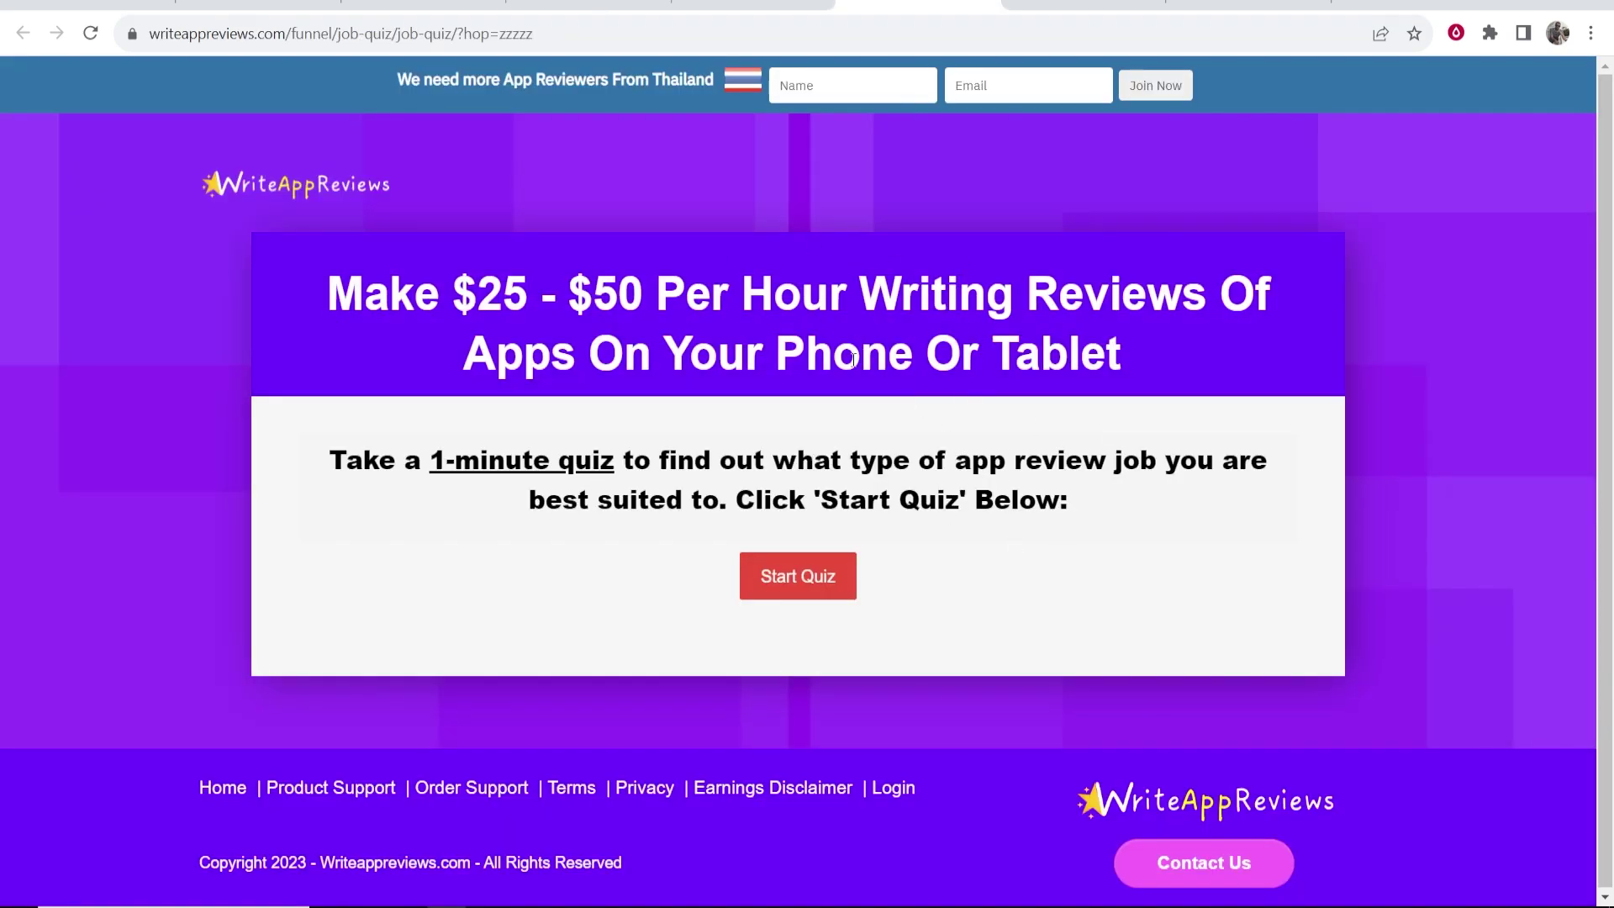
click(624, 7)
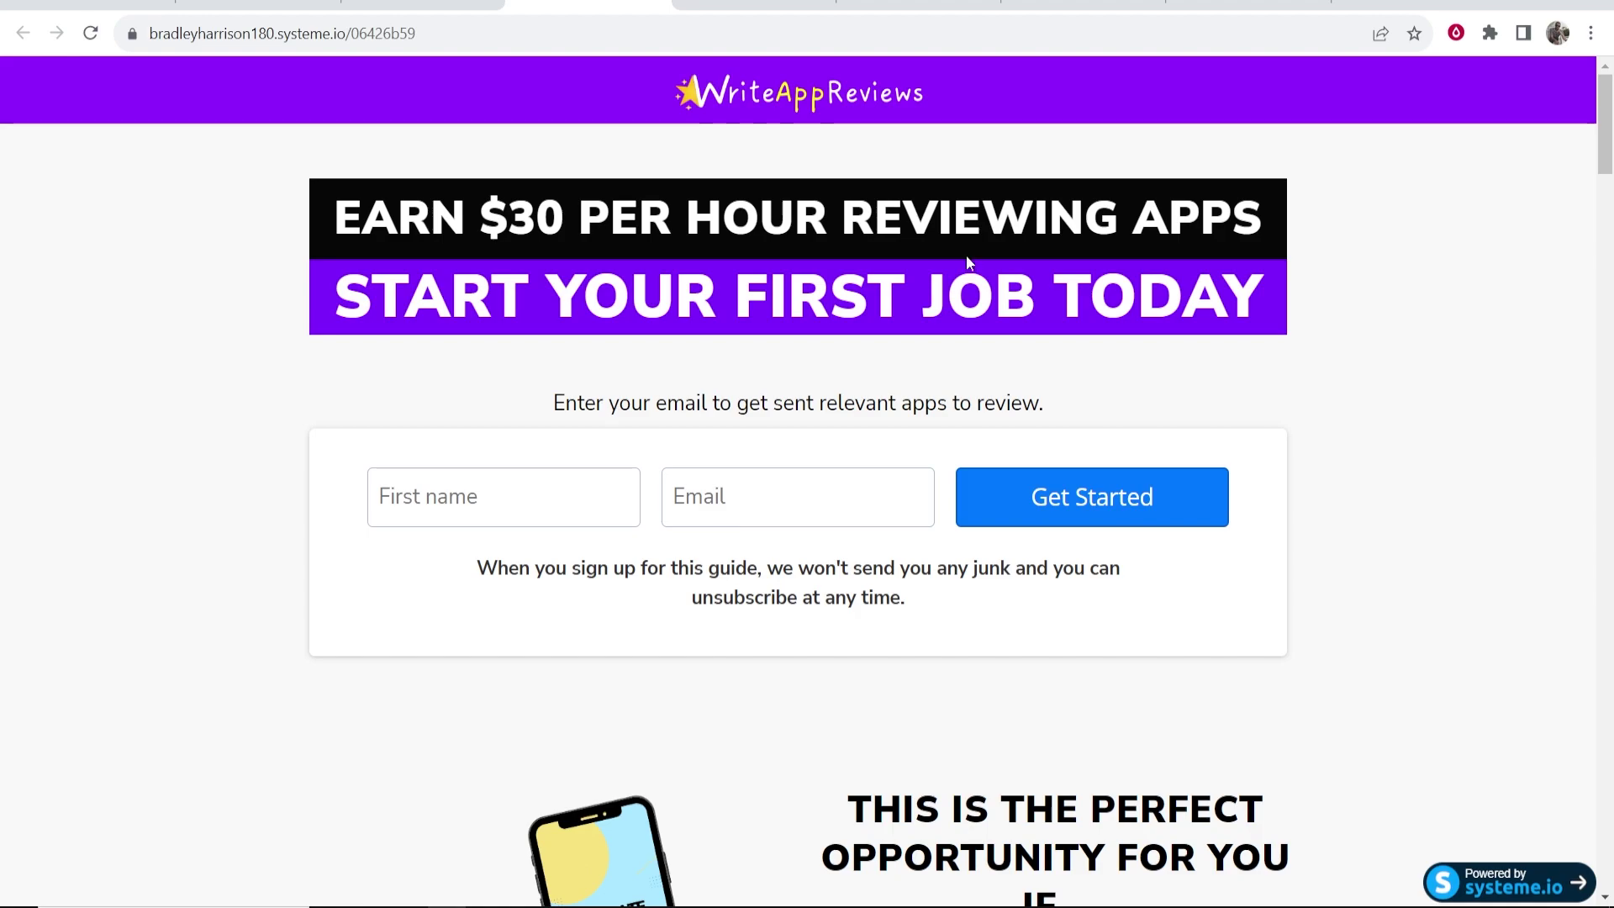
click(729, 7)
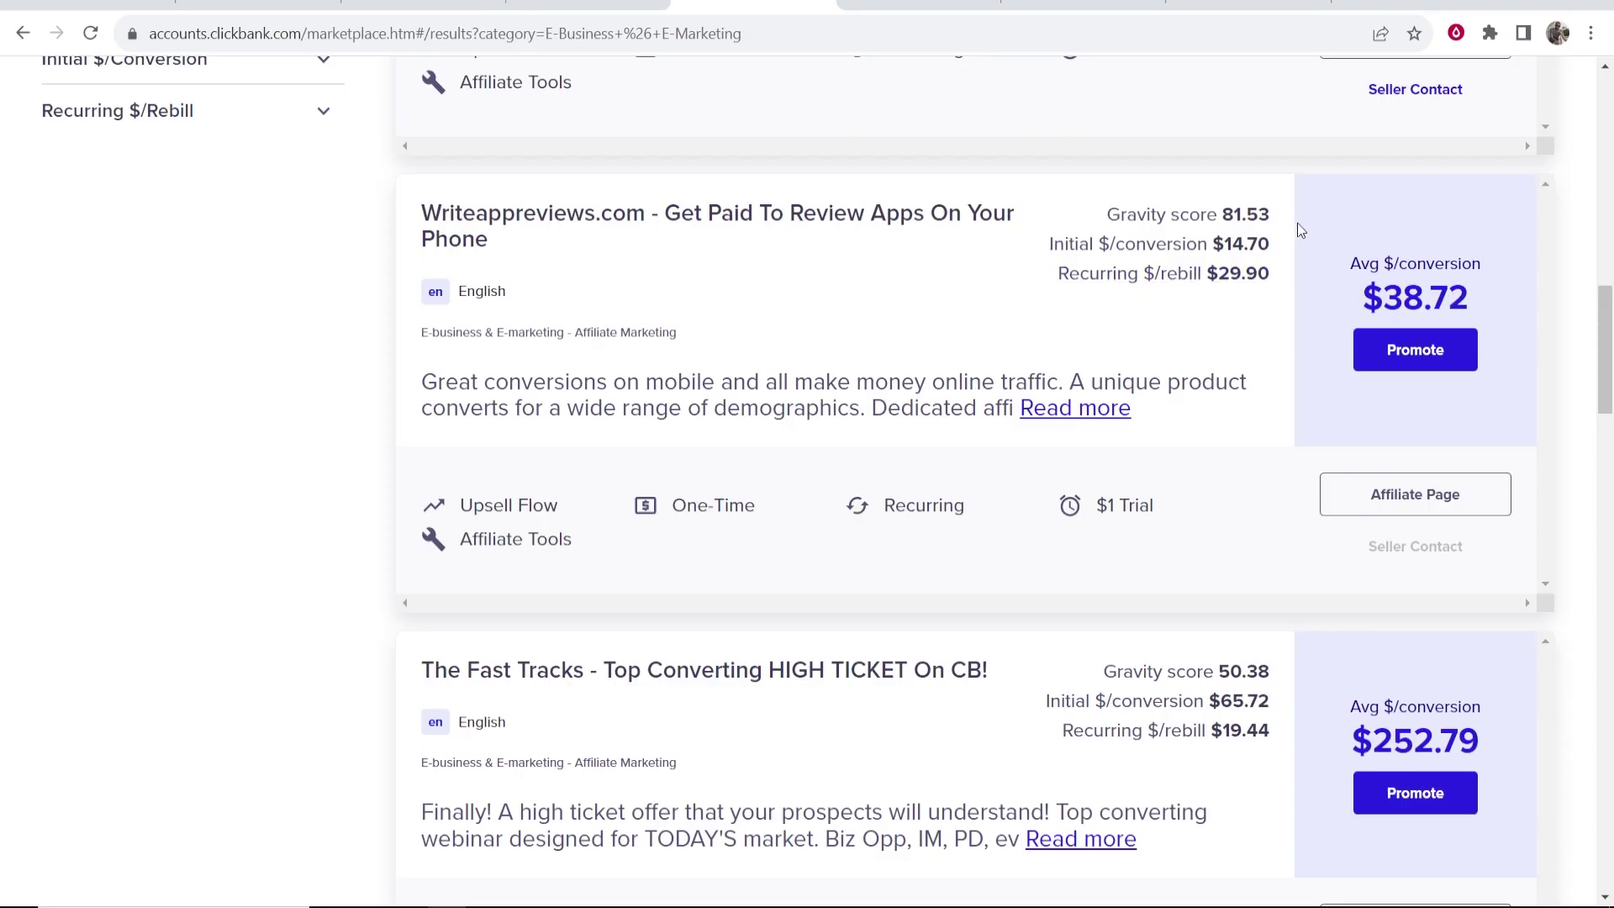
click(1063, 6)
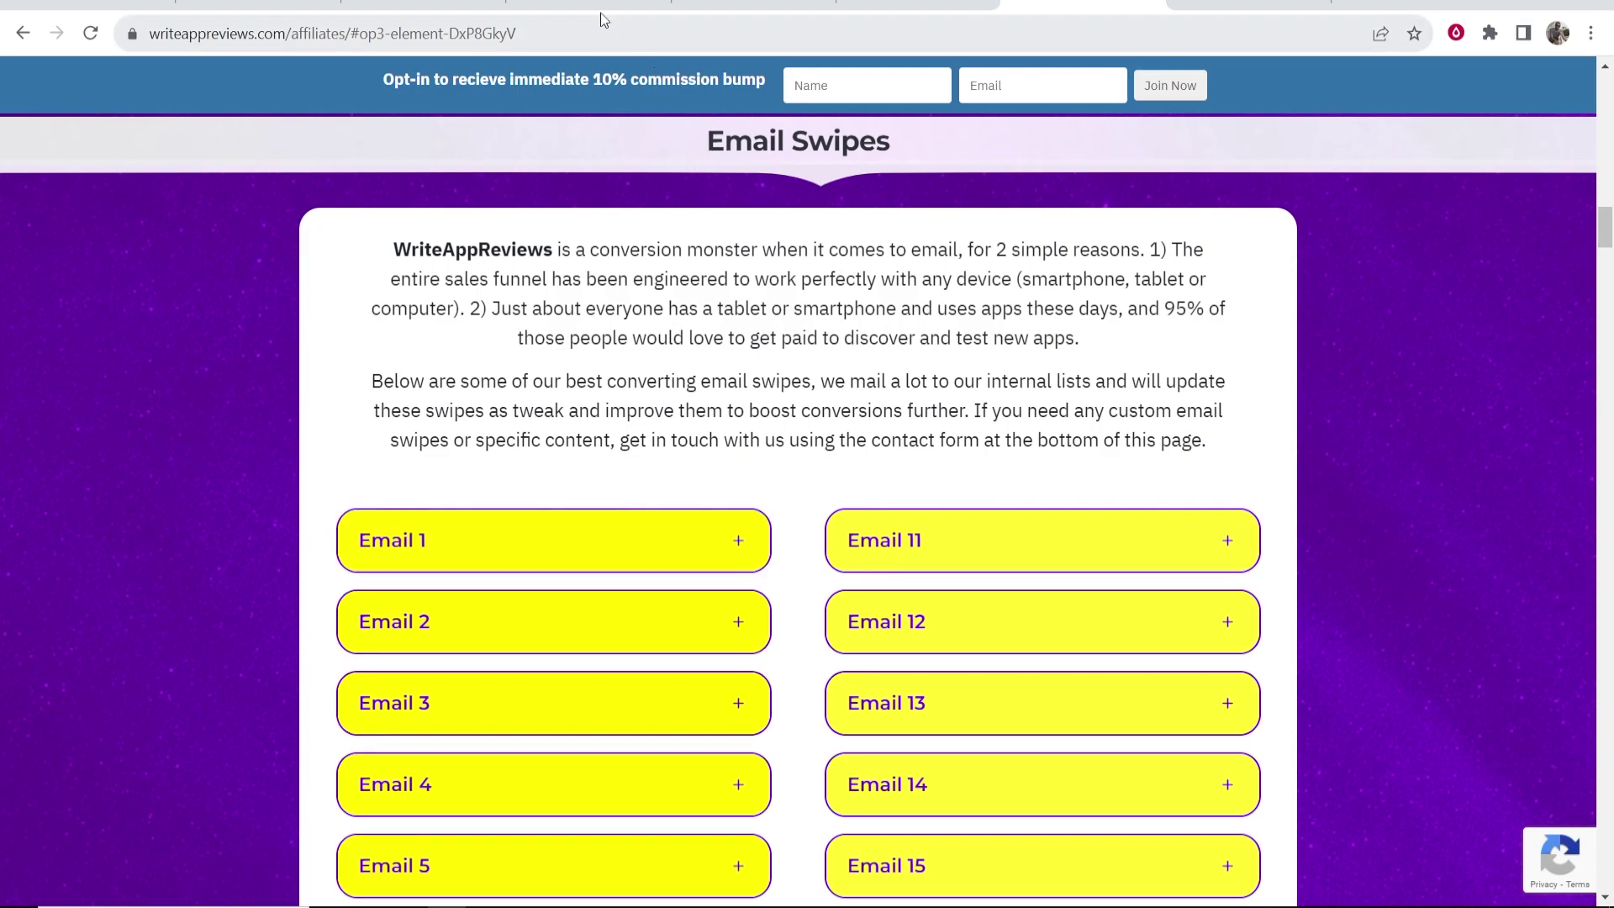
Step: Switch to the systeme.io site, review its free-account conditions and sign in to the dashboard
click(579, 3)
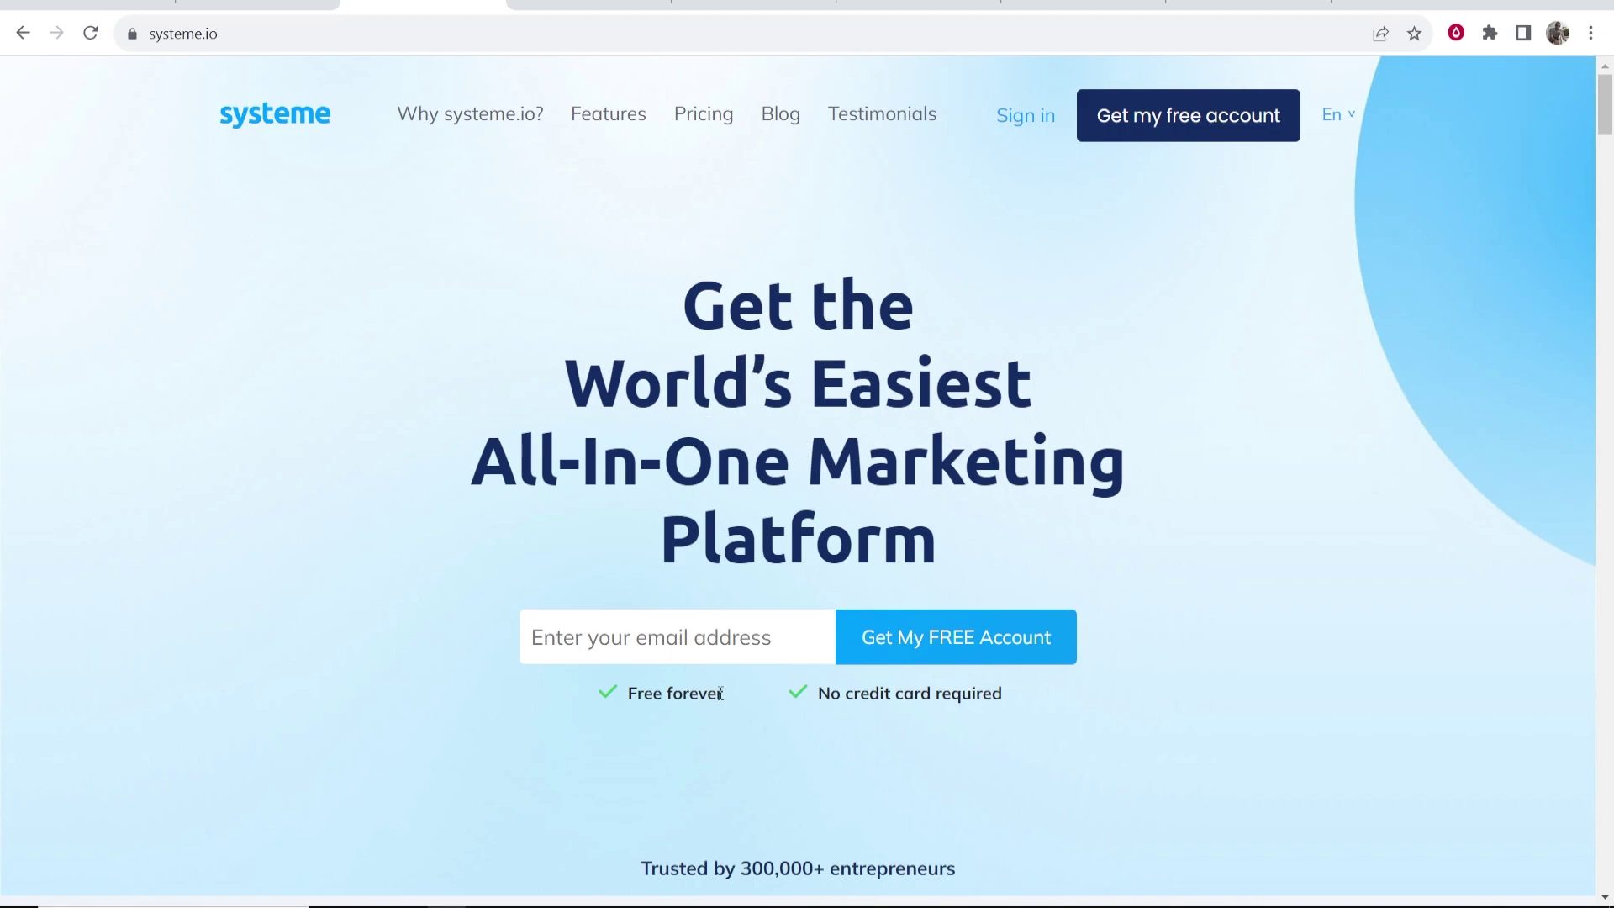
drag(720, 697, 642, 697)
click(624, 697)
drag(818, 694, 1001, 694)
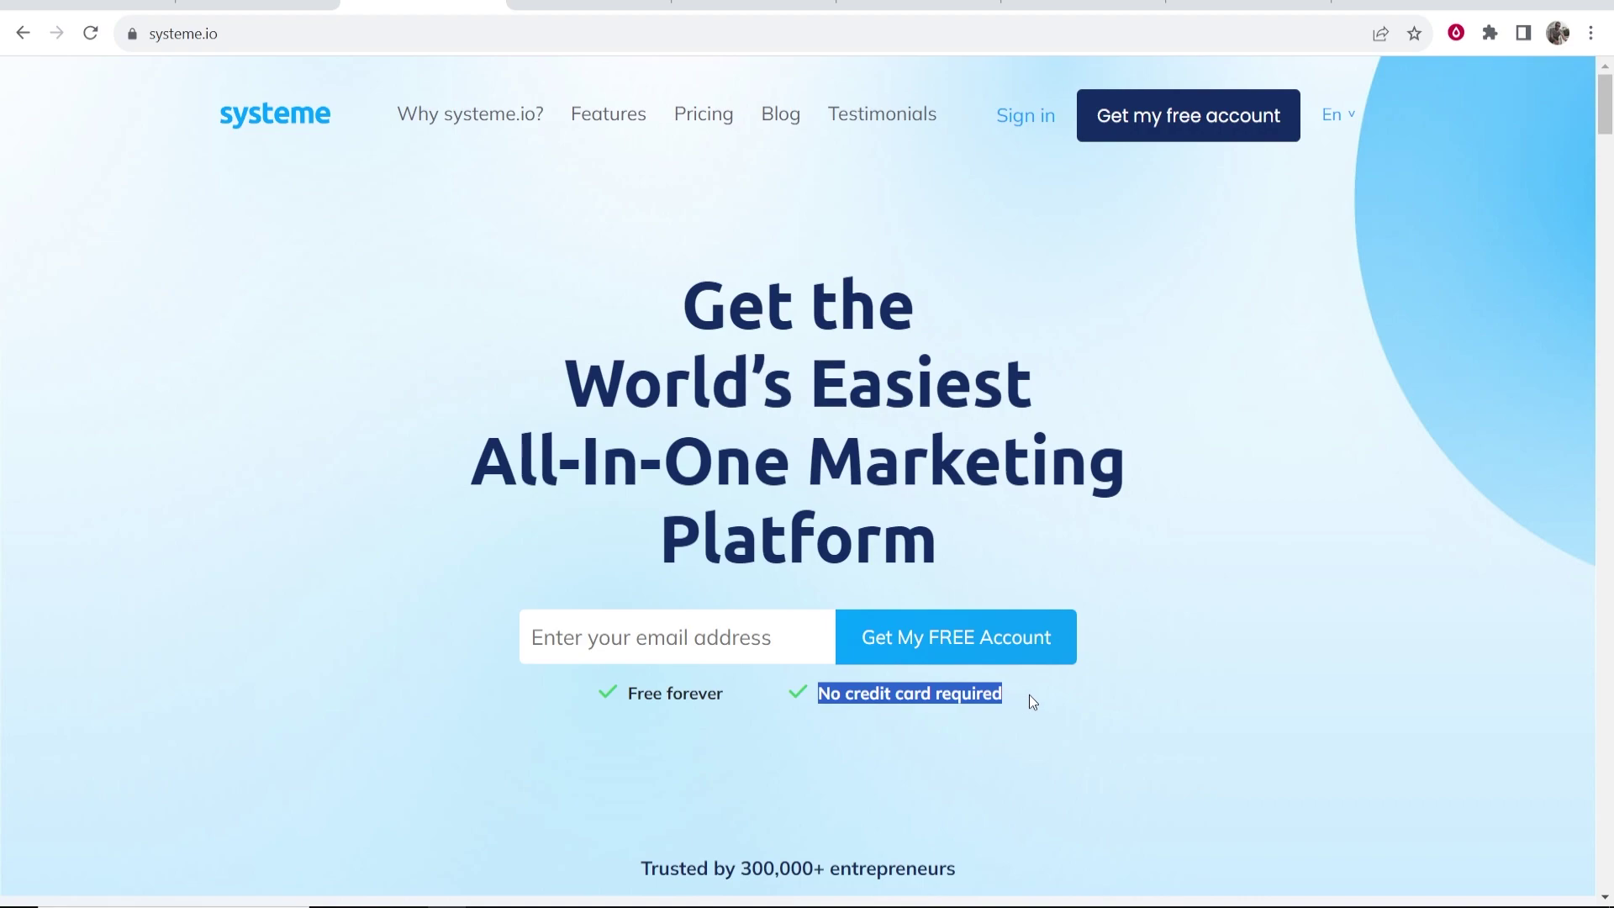
click(1030, 694)
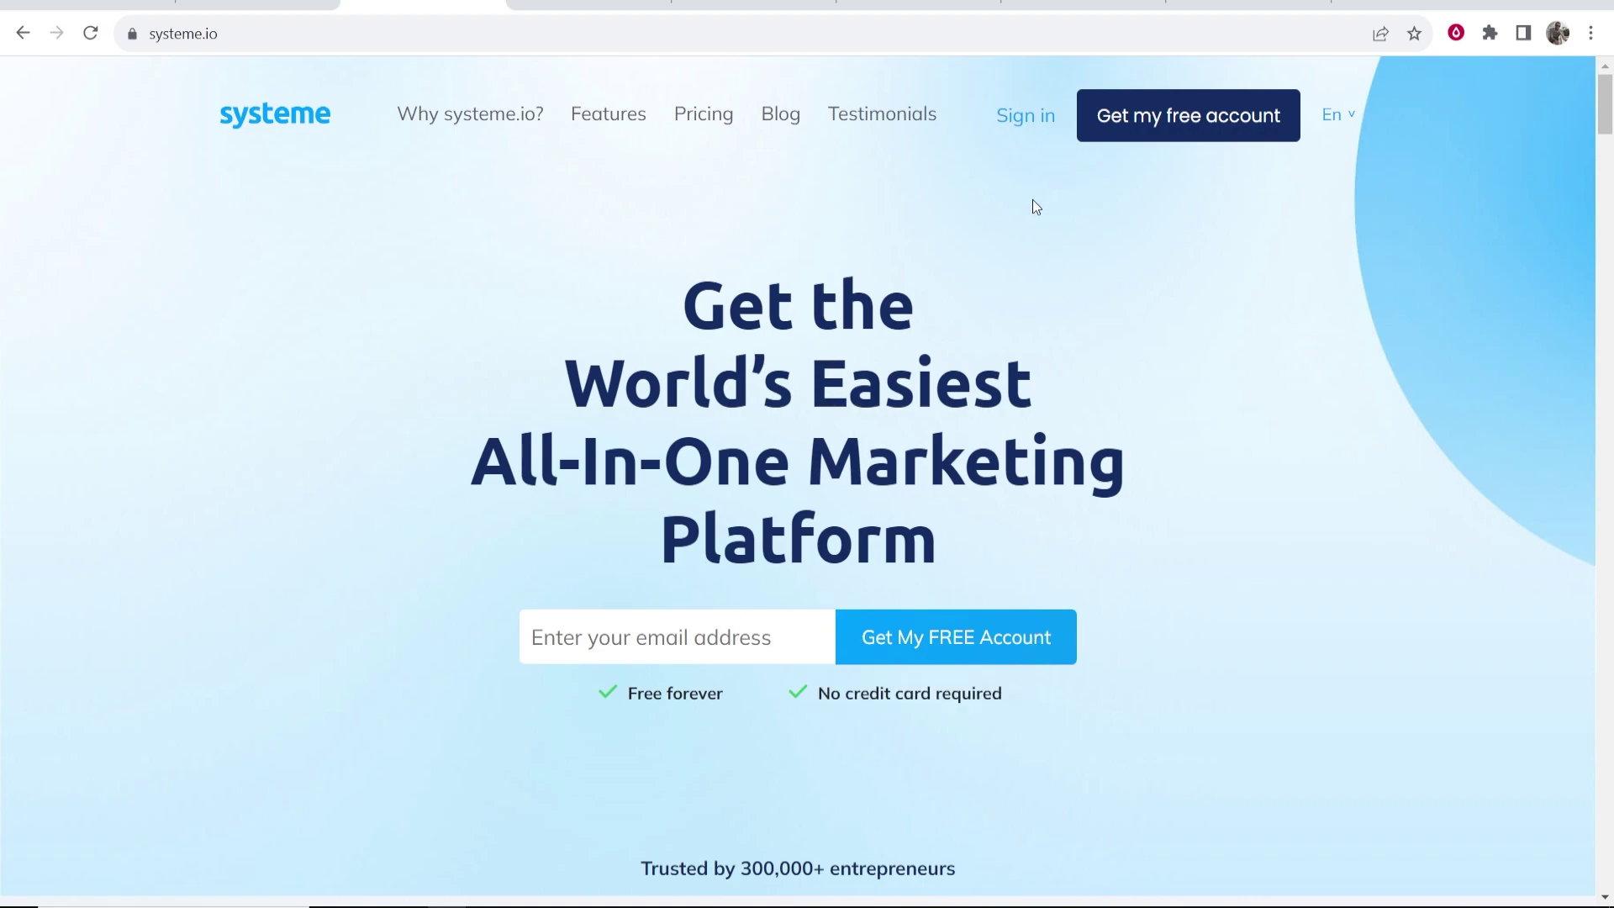
click(1025, 116)
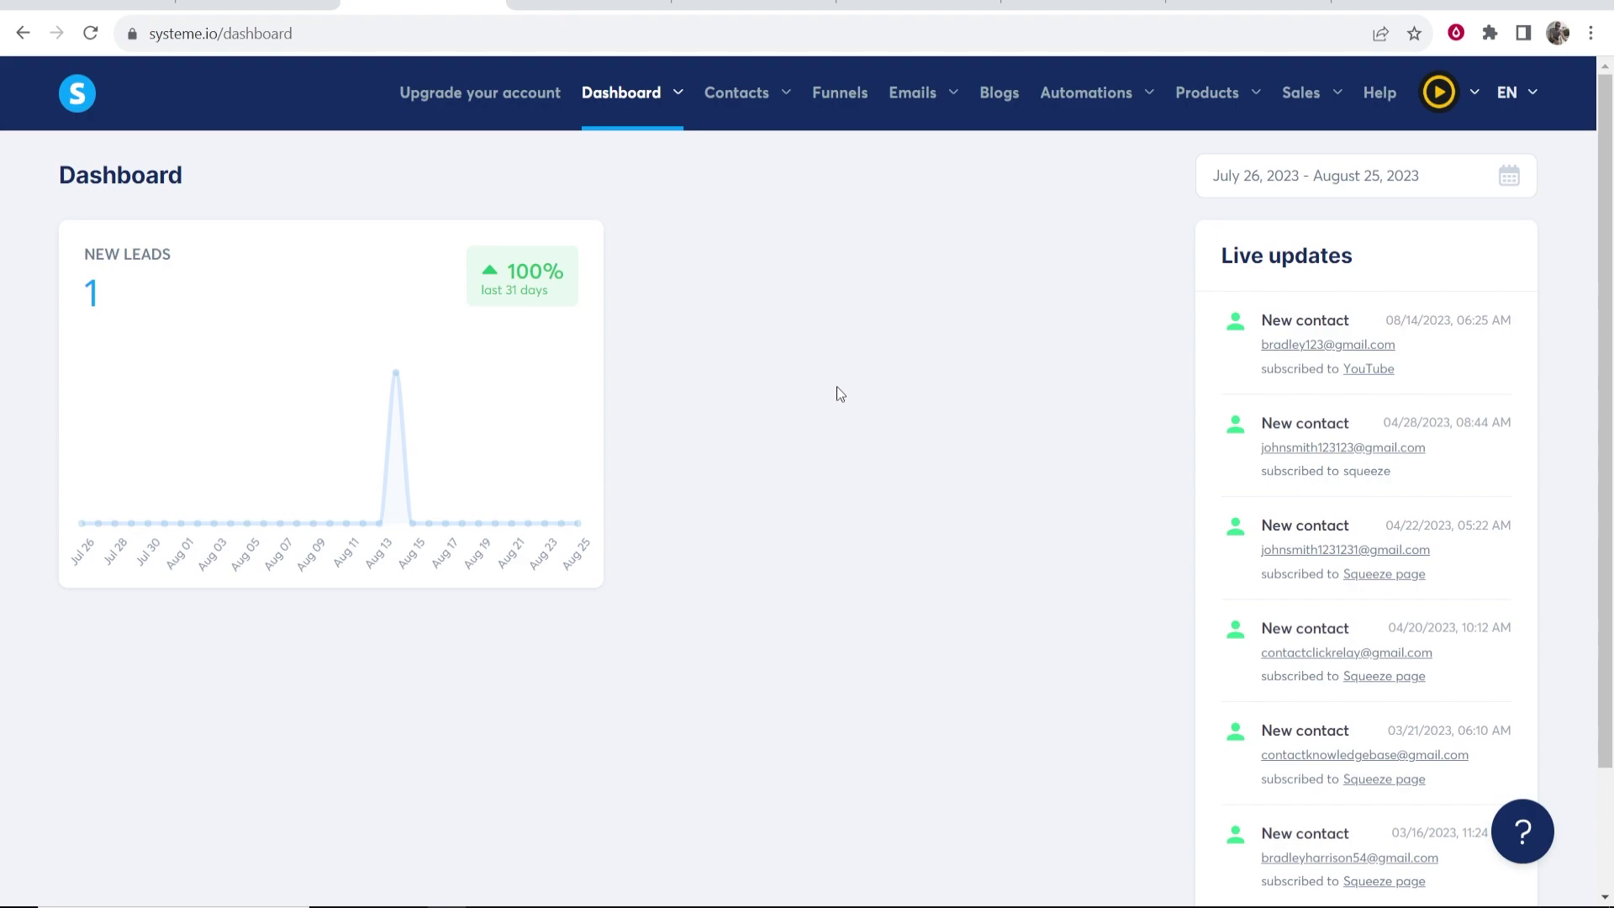
Step: Start a new funnel in the funnels list and name it YouTube Tutorial
click(848, 112)
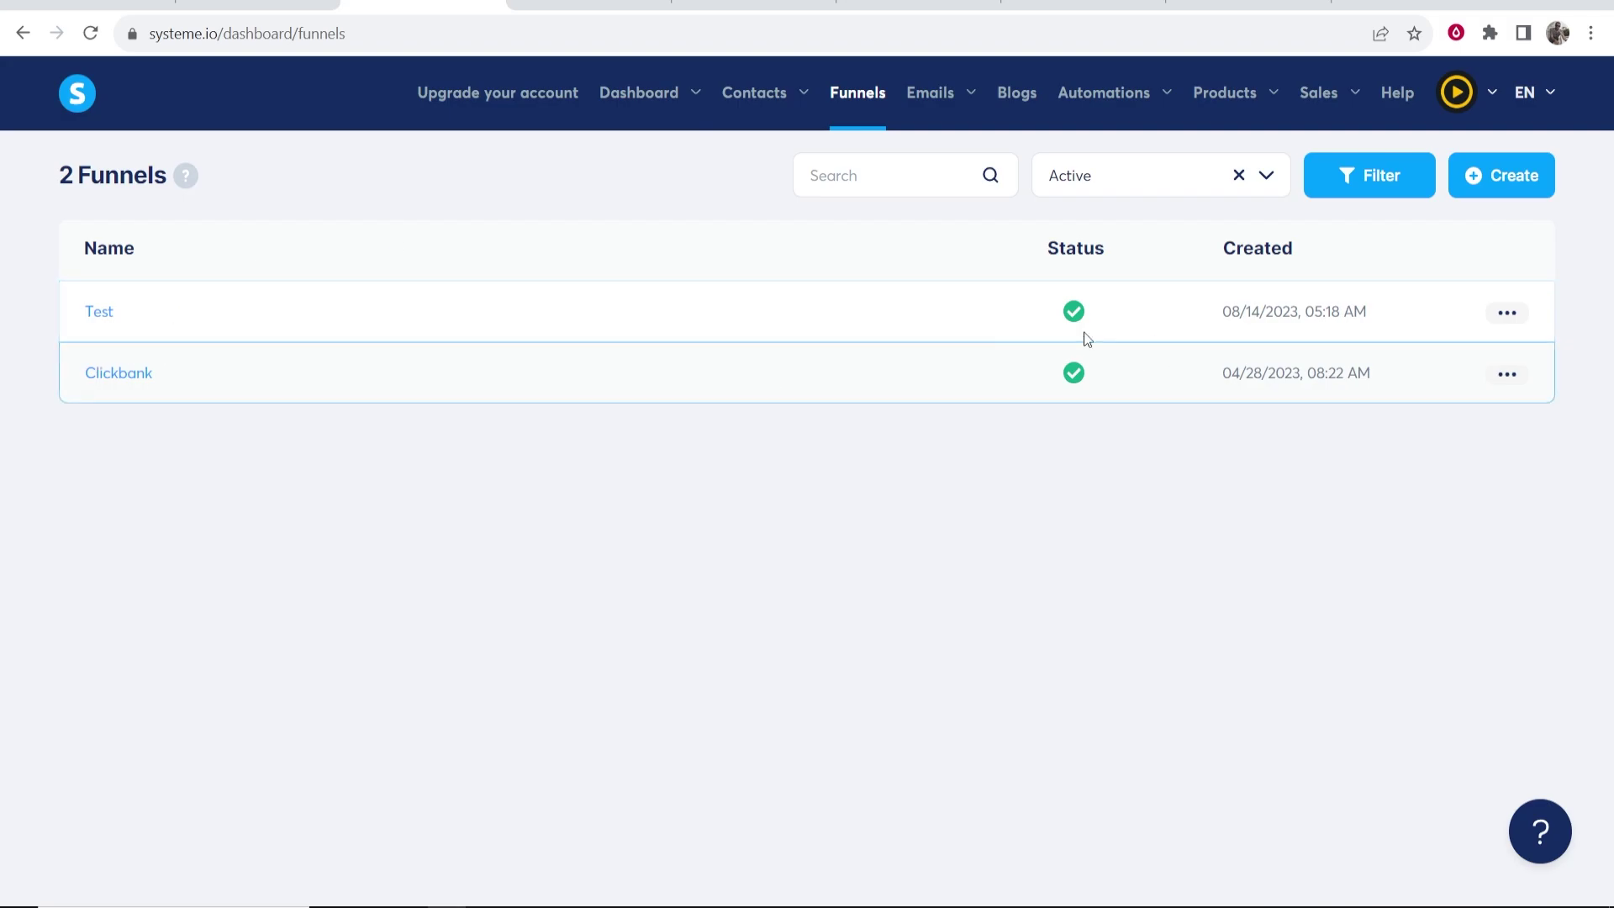
click(1510, 179)
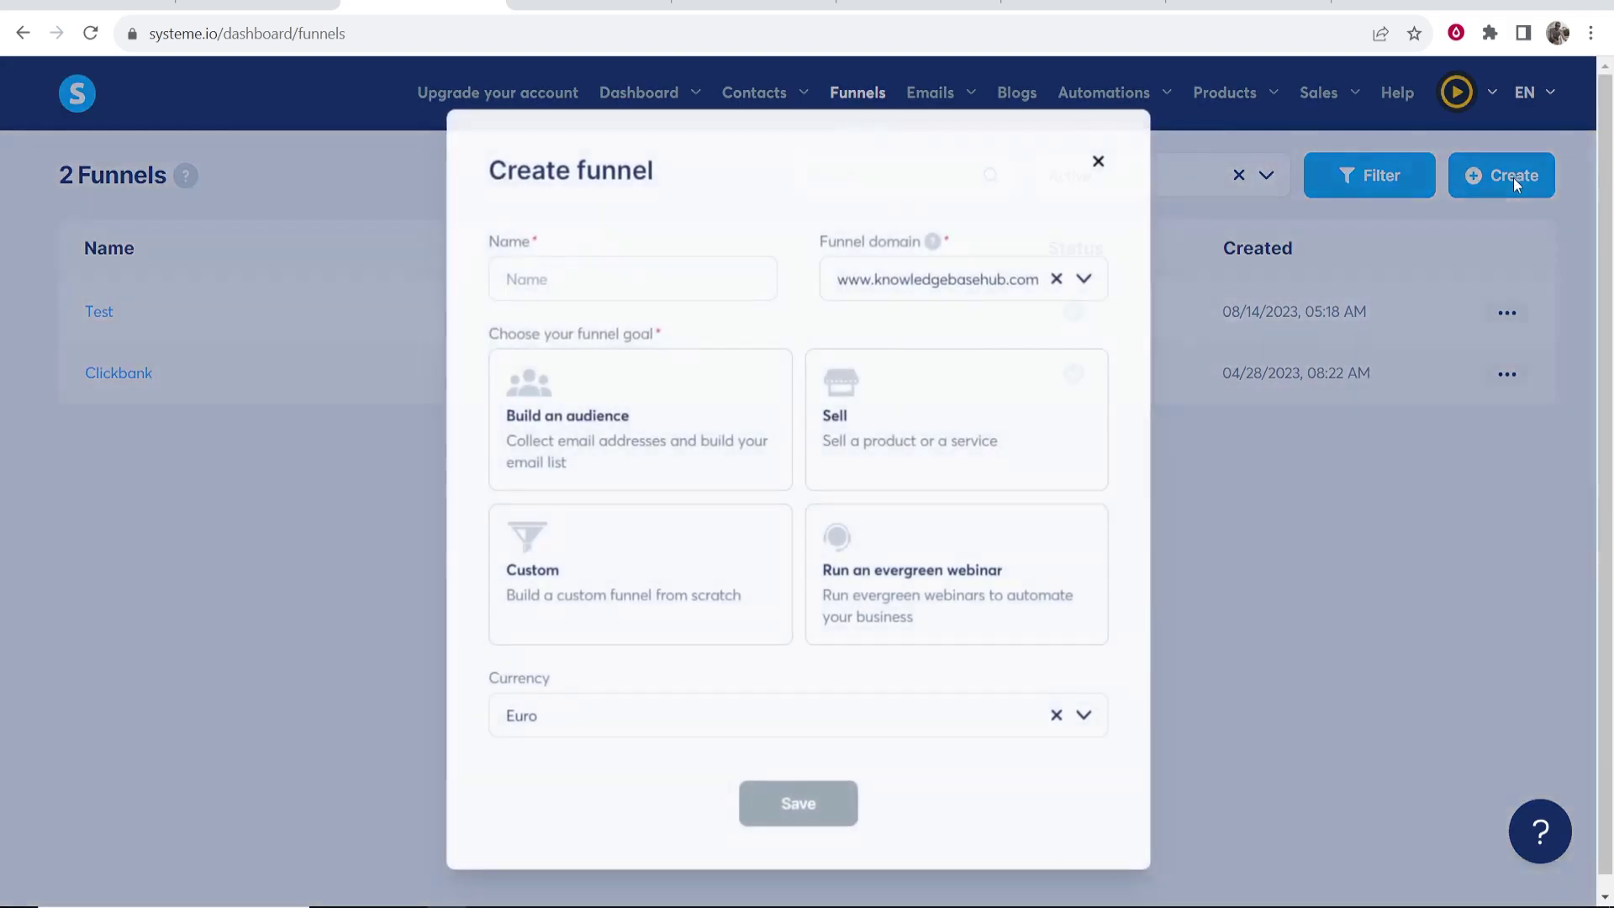
click(590, 275)
text(YouTube )
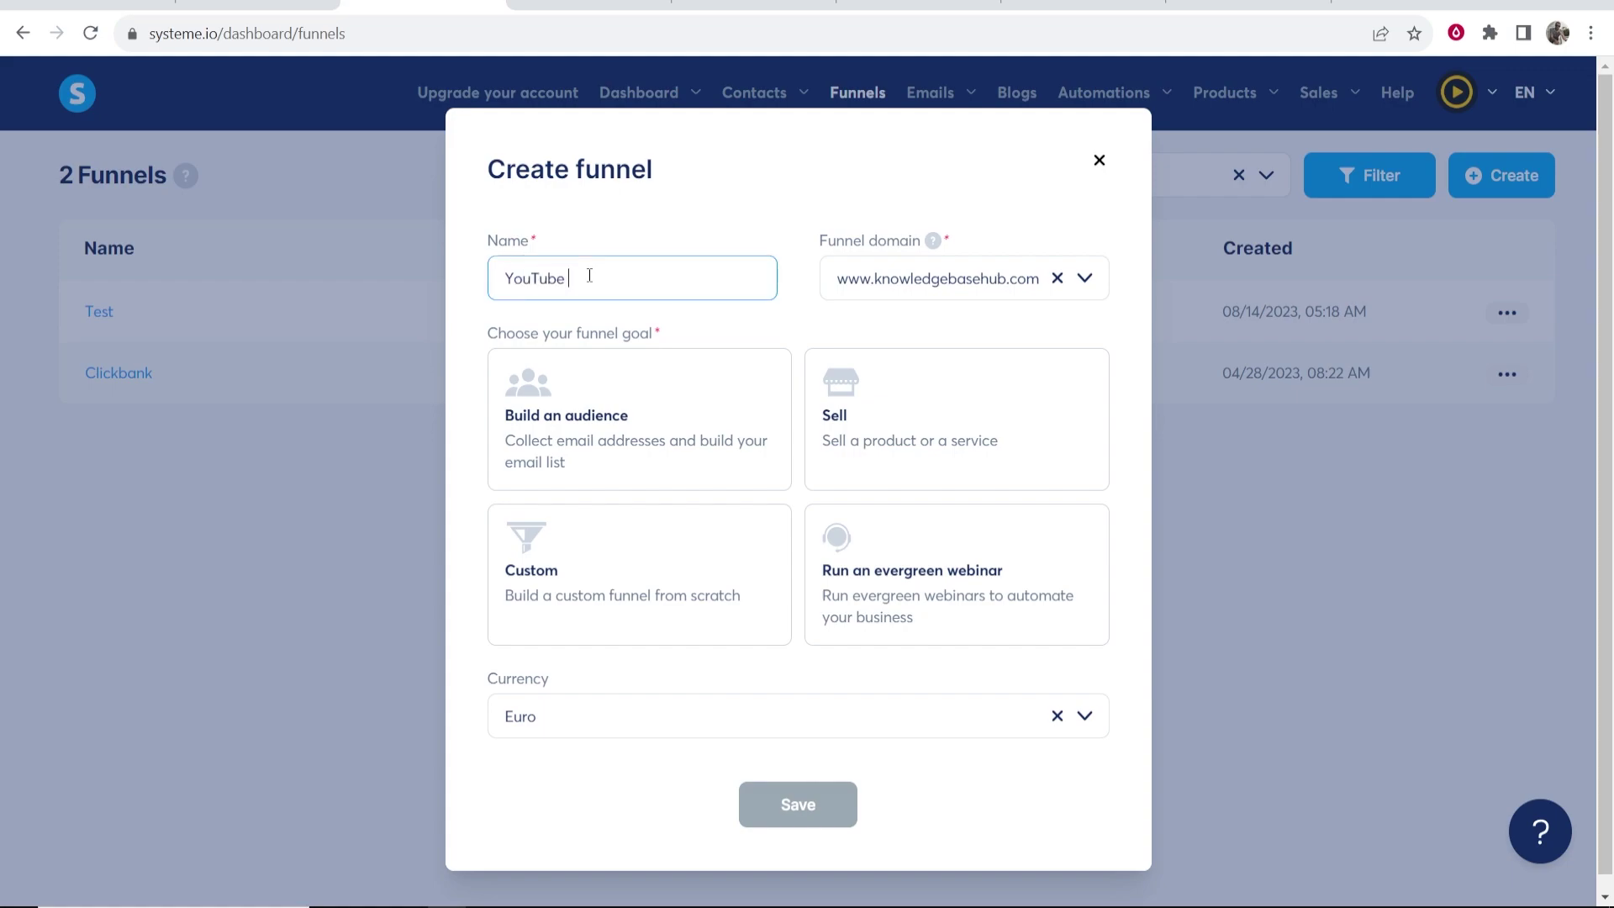
text(Tutorial)
Step: Set the new funnel's domain to the account's own systeme.io subdomain
click(1084, 278)
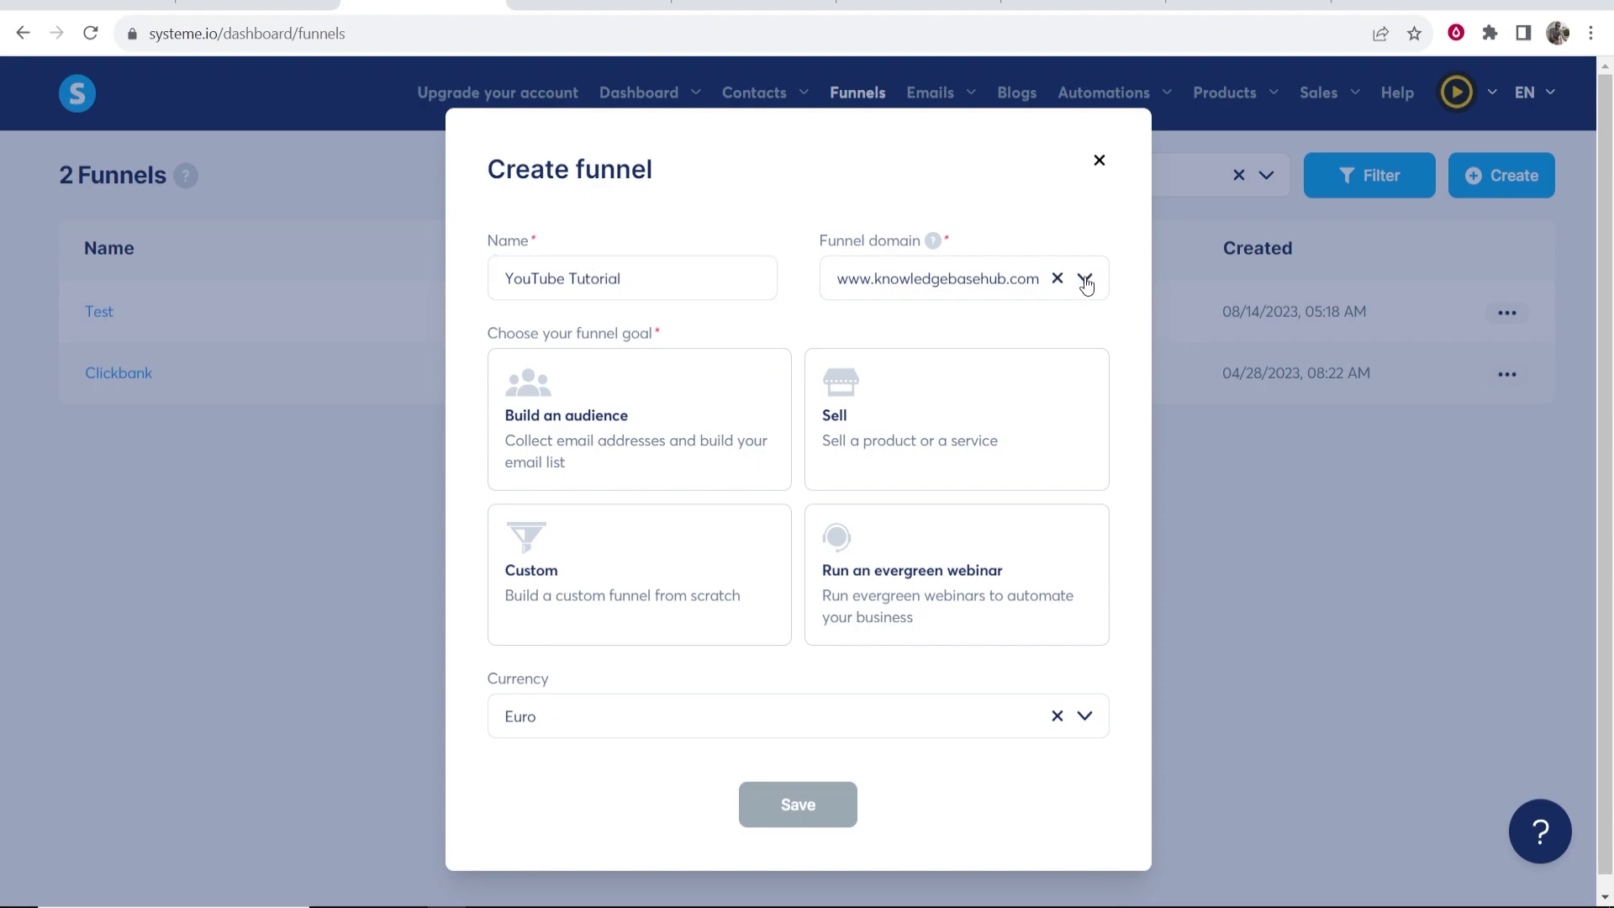
click(894, 374)
drag(822, 279, 988, 300)
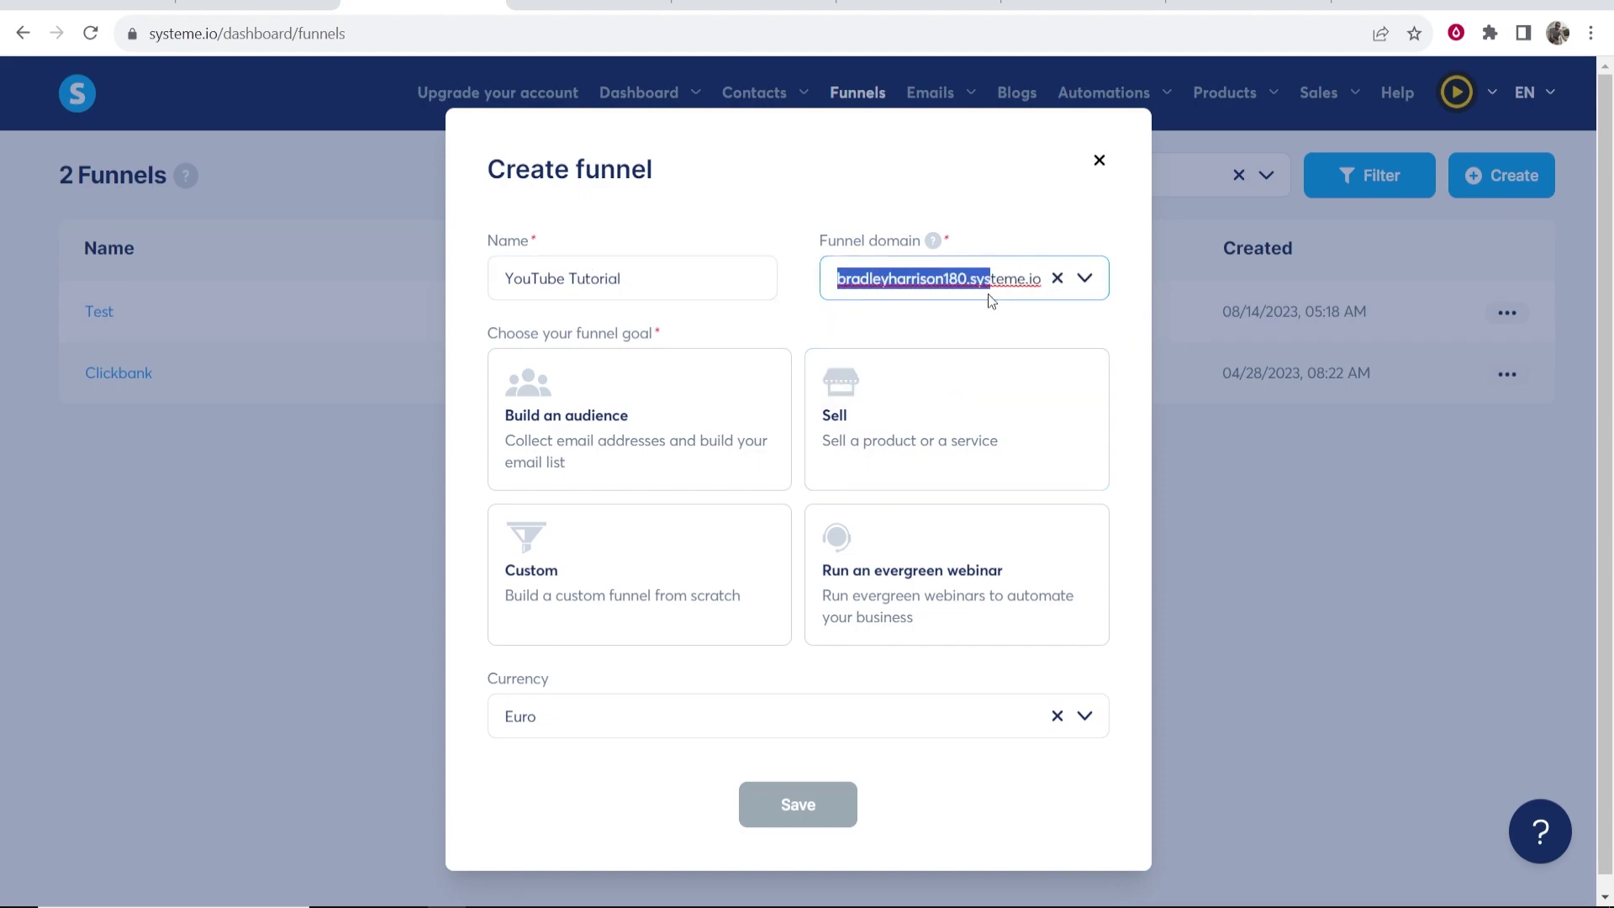
click(985, 284)
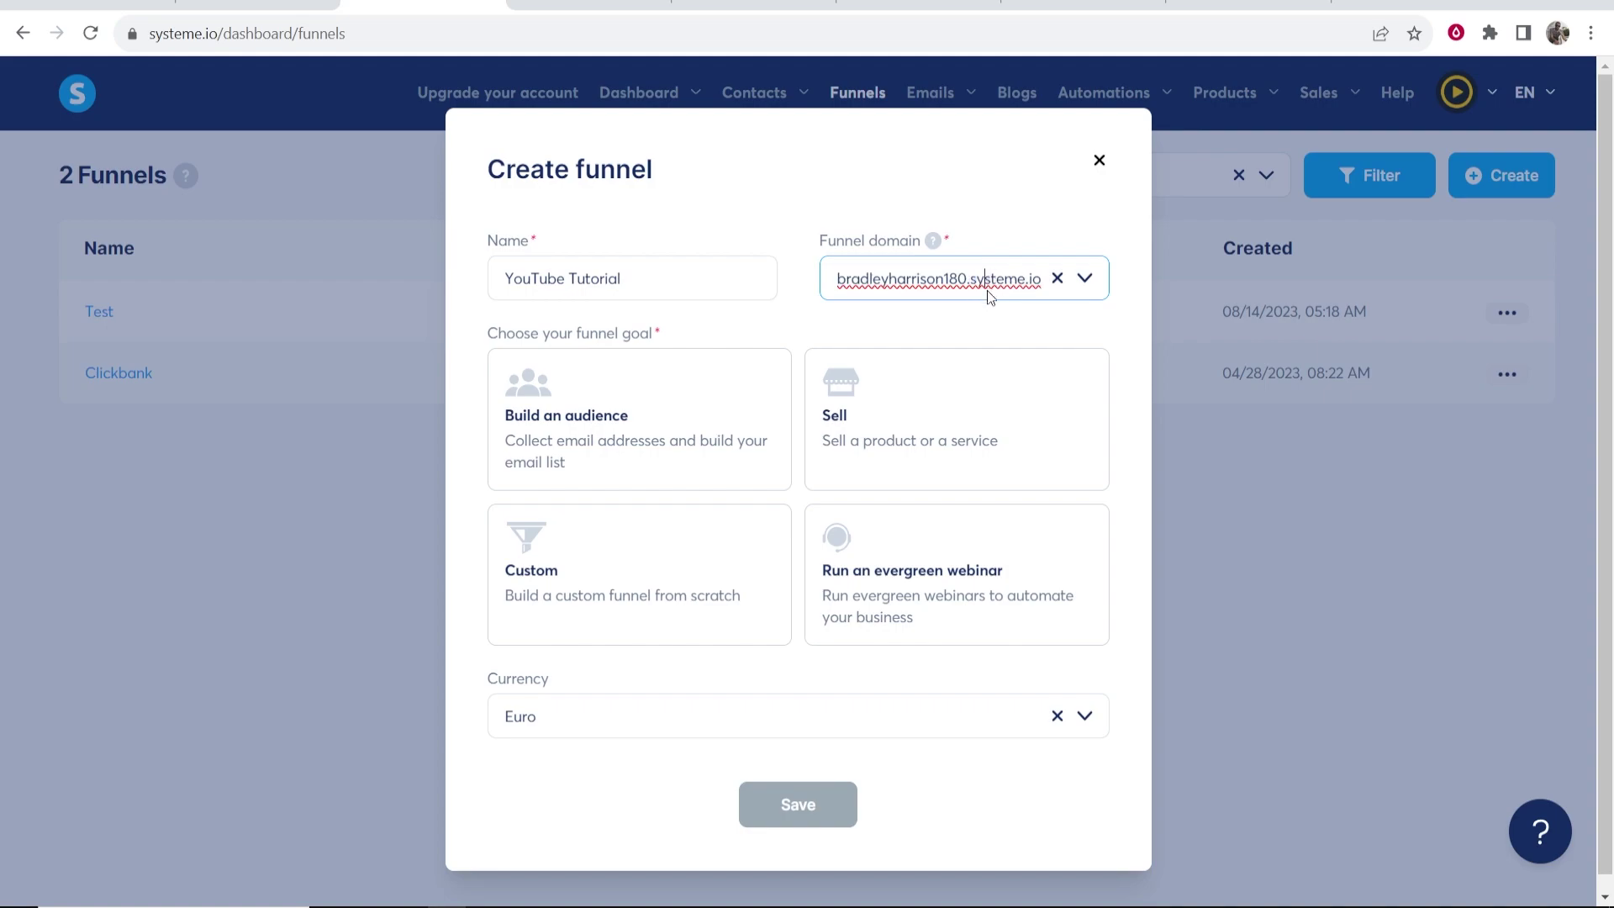
click(1084, 278)
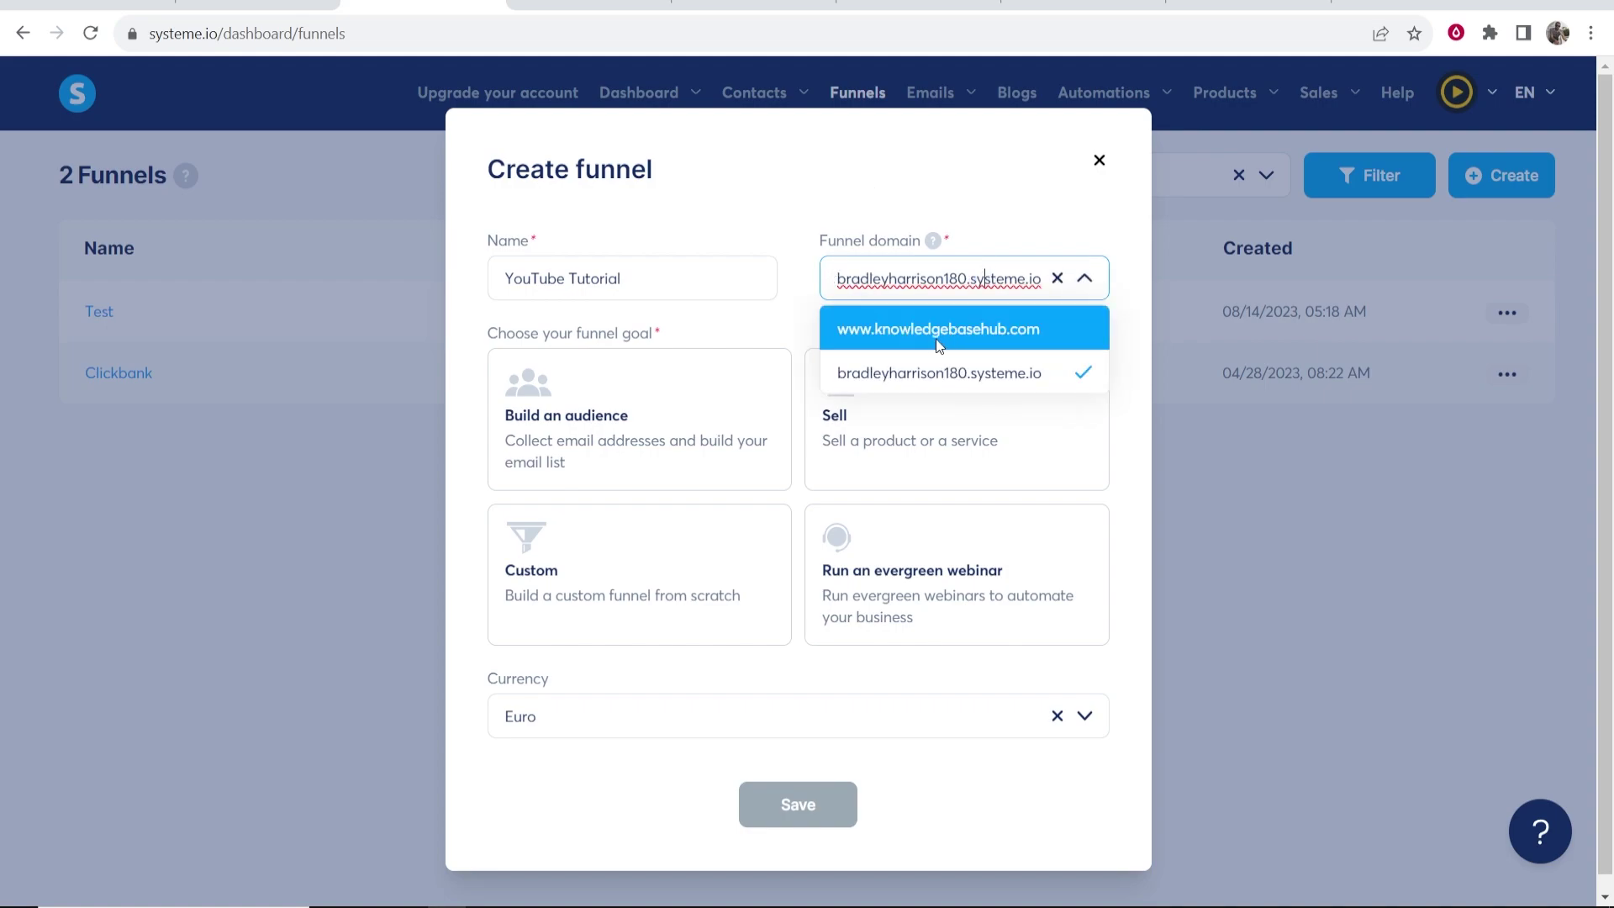
click(968, 278)
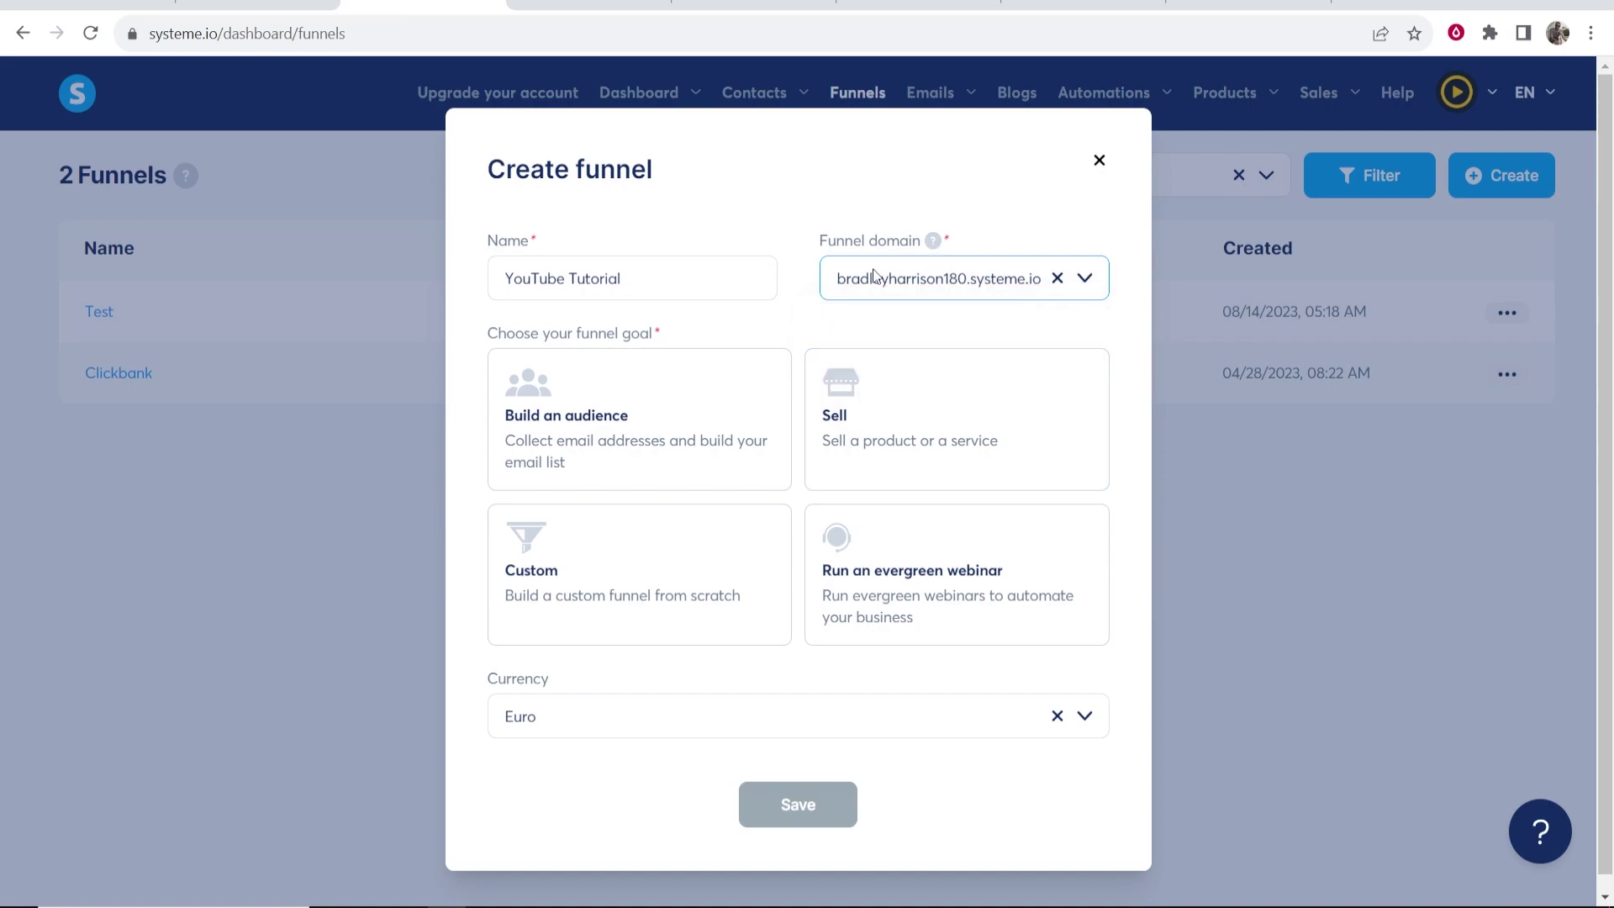
drag(837, 279, 971, 317)
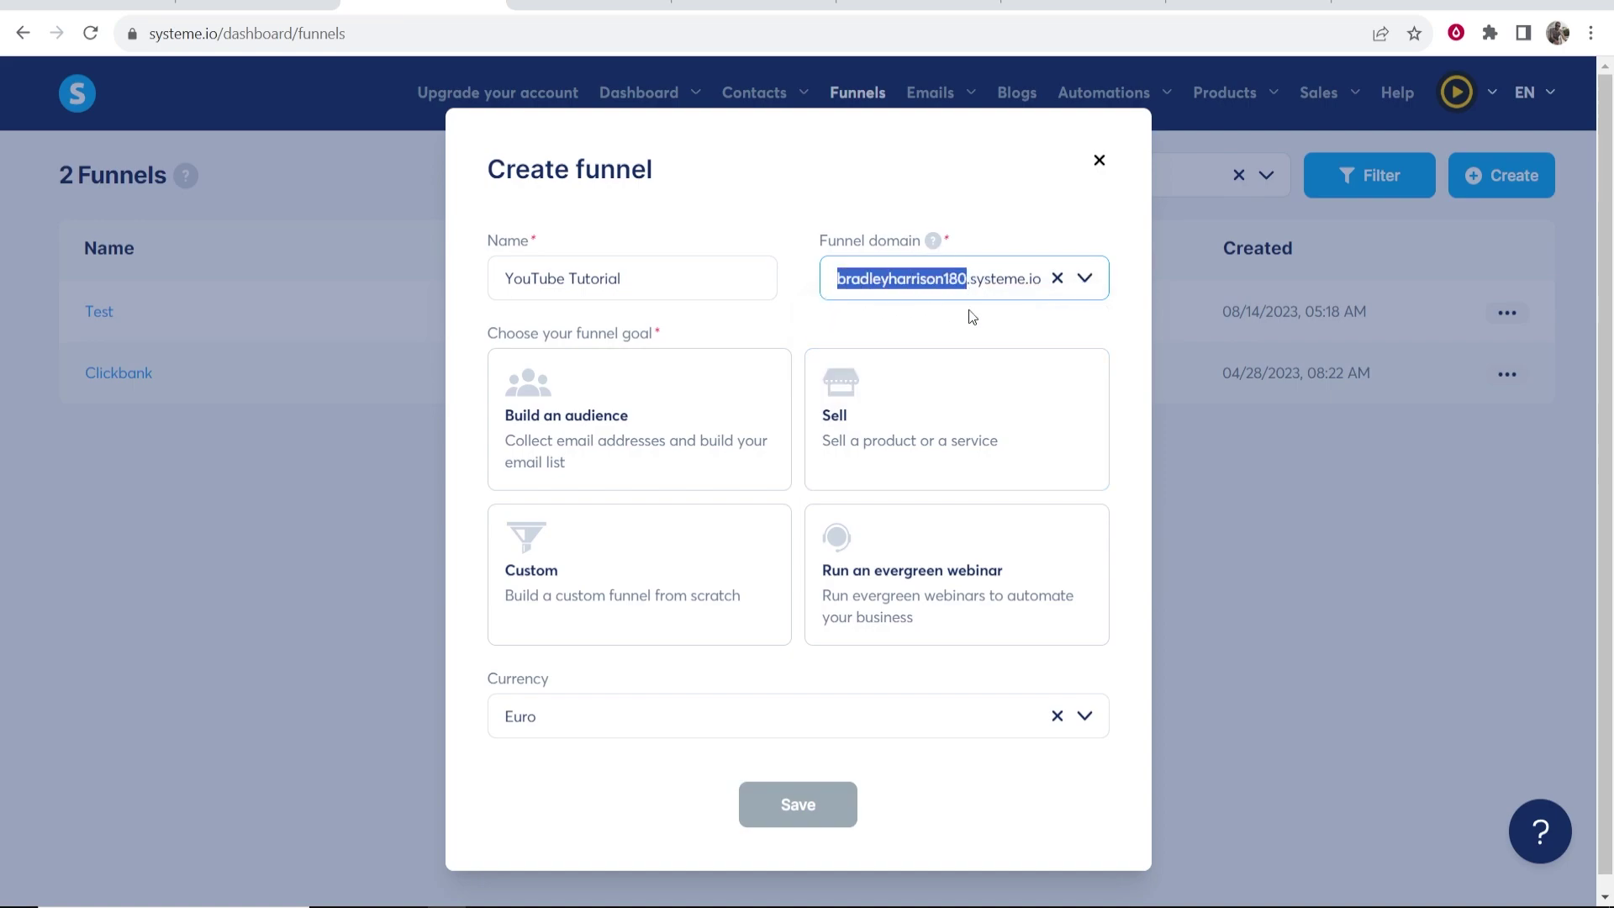
Step: Choose Build an audience as the funnel goal, set the currency to U.S. Dollar and save the funnel
click(566, 416)
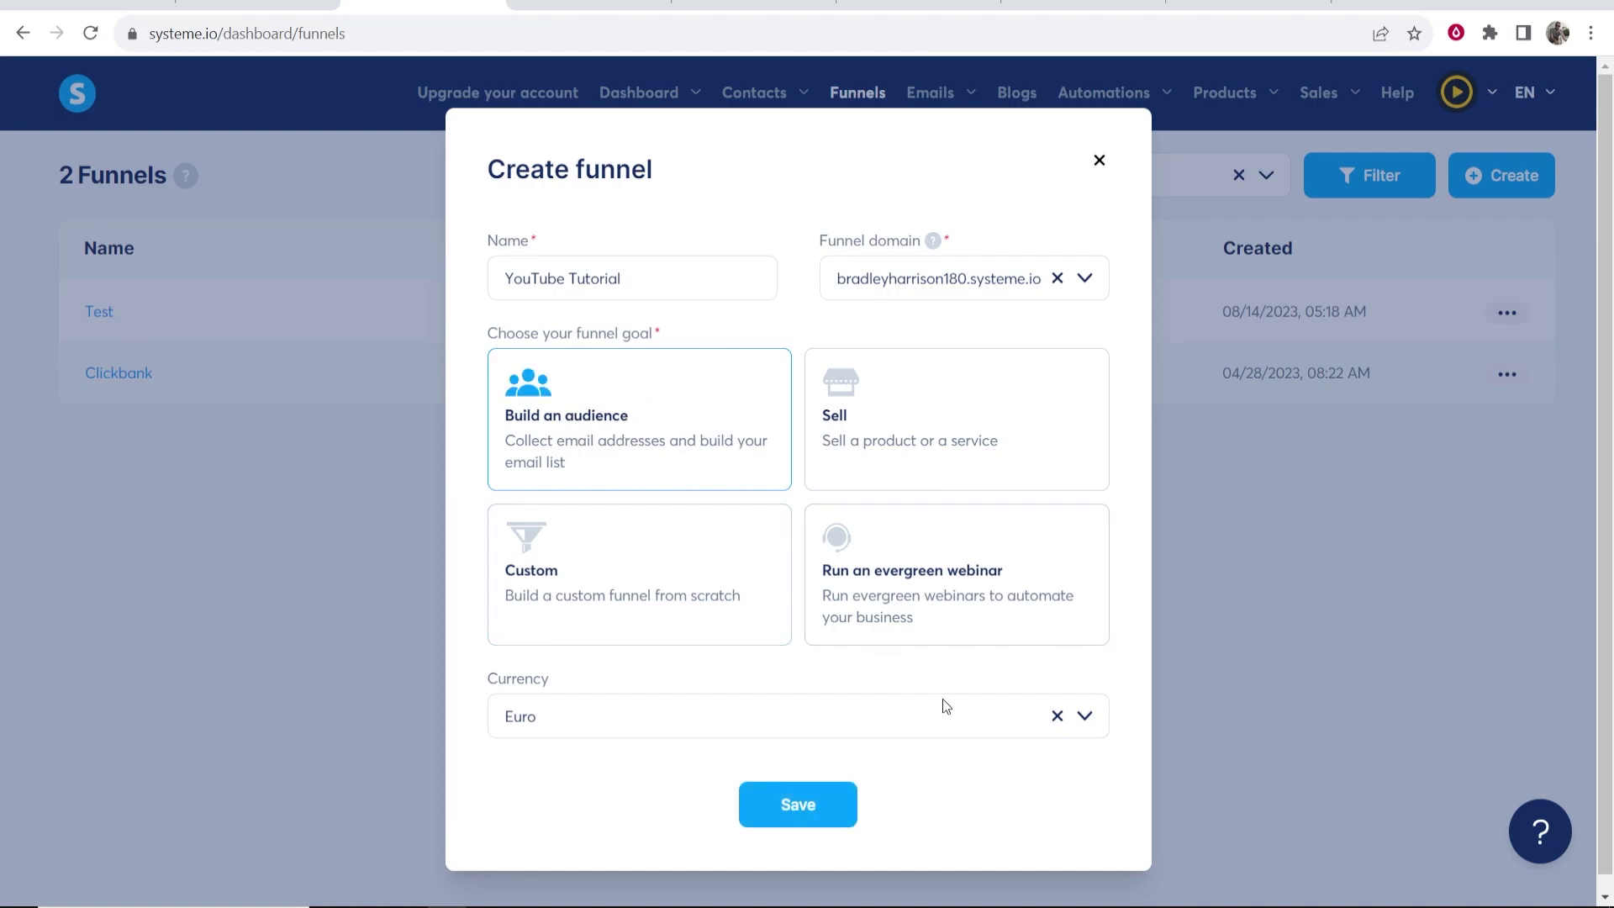
click(1084, 716)
scroll(832, 622, down, 5)
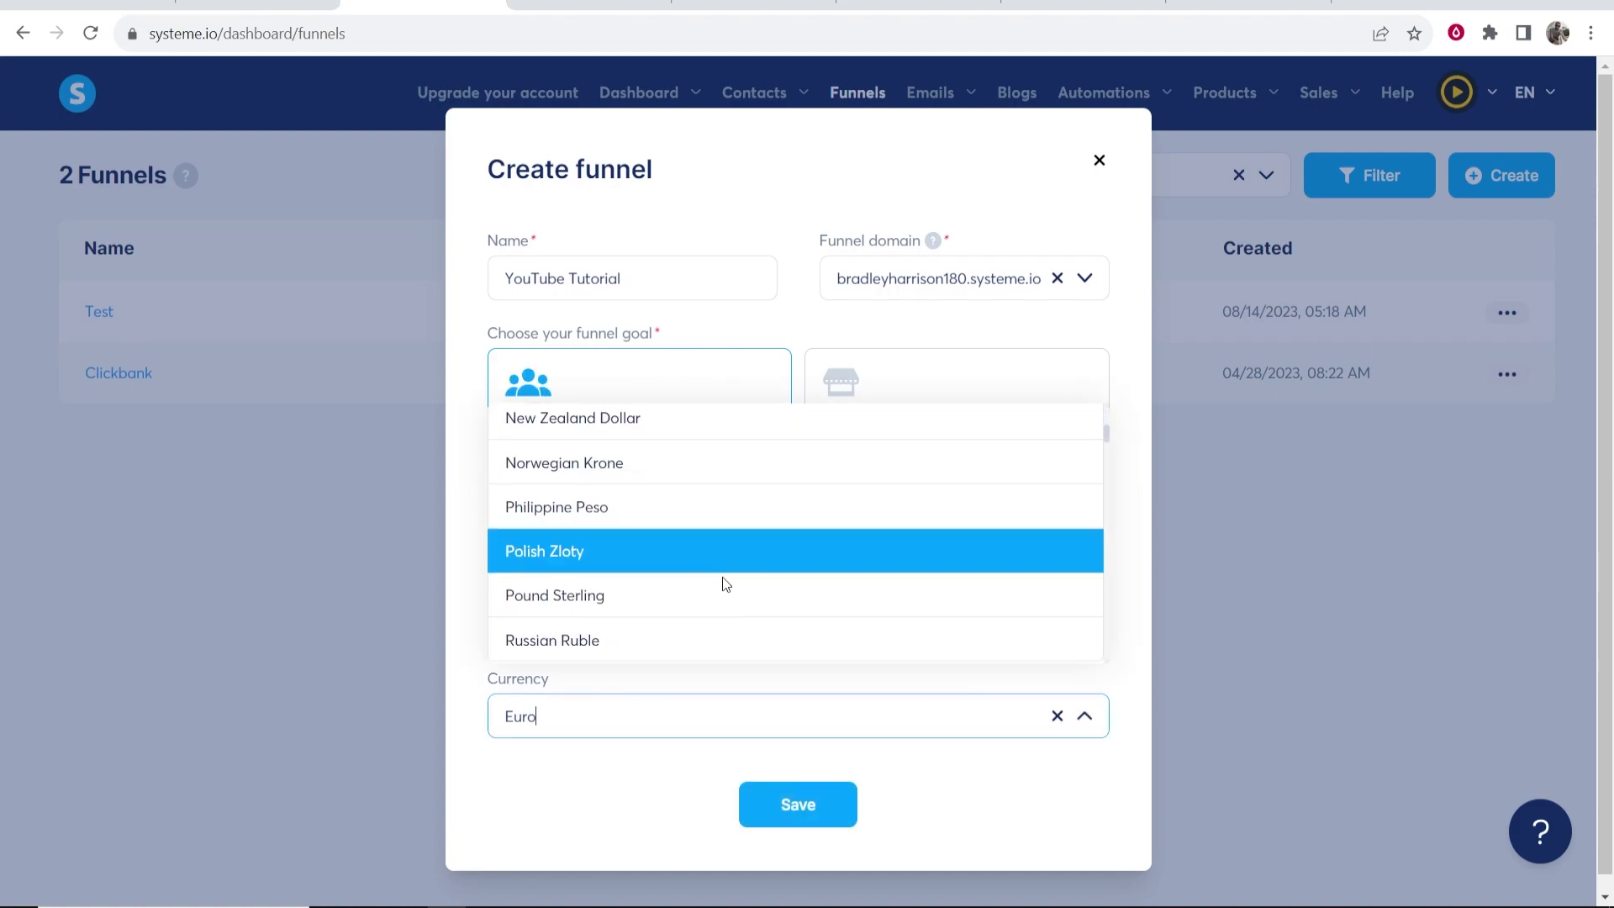
scroll(726, 583, down, 3)
click(625, 575)
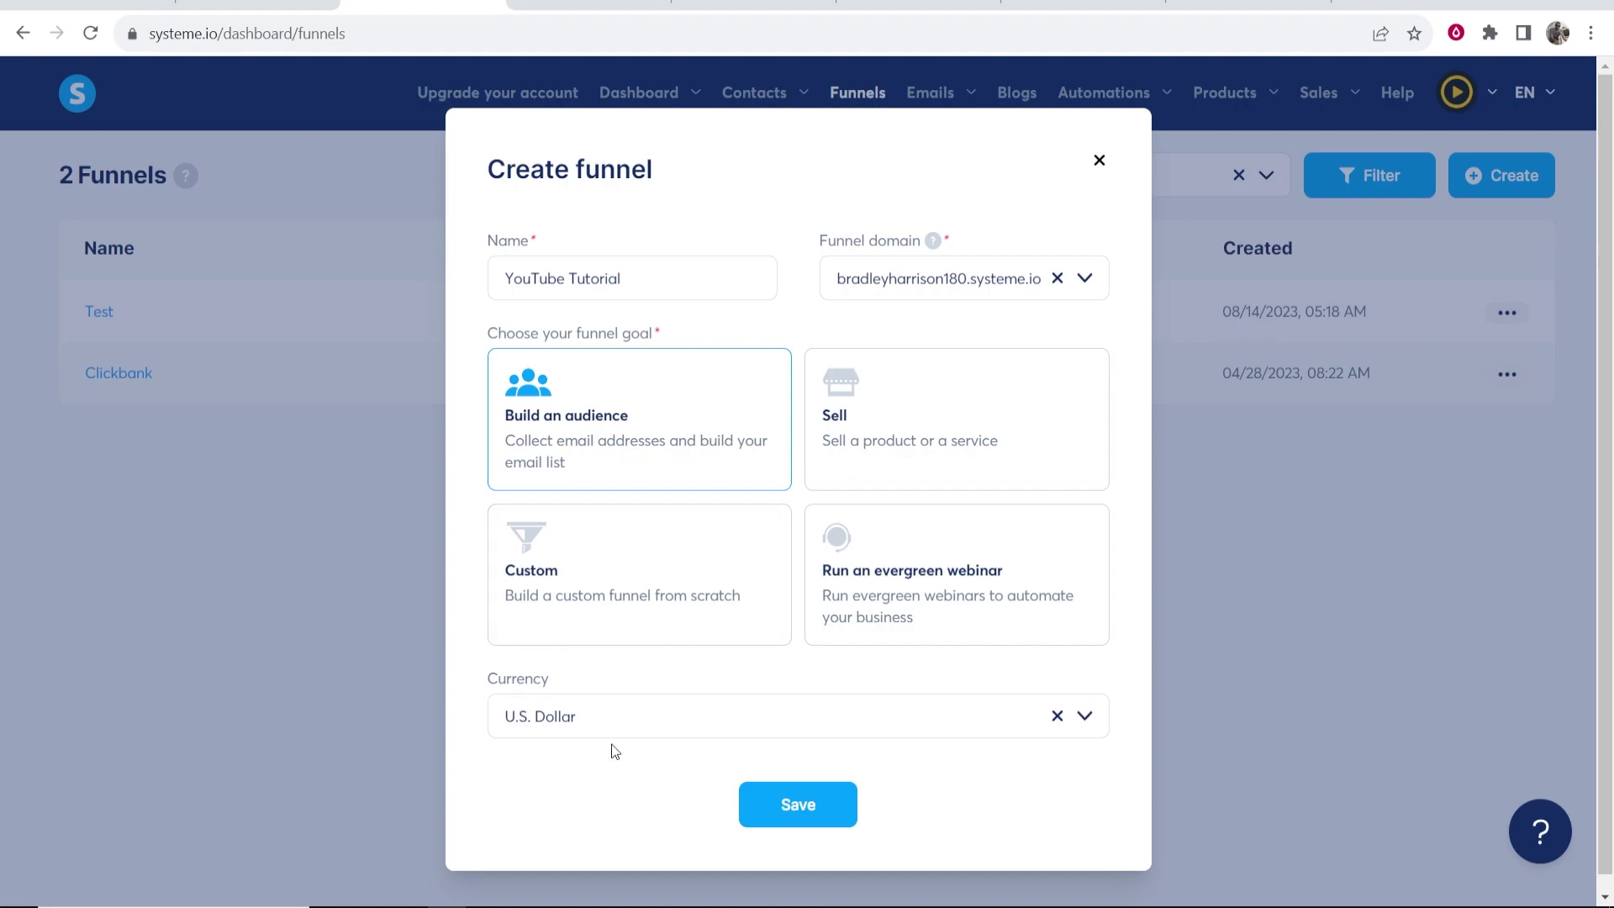
click(785, 807)
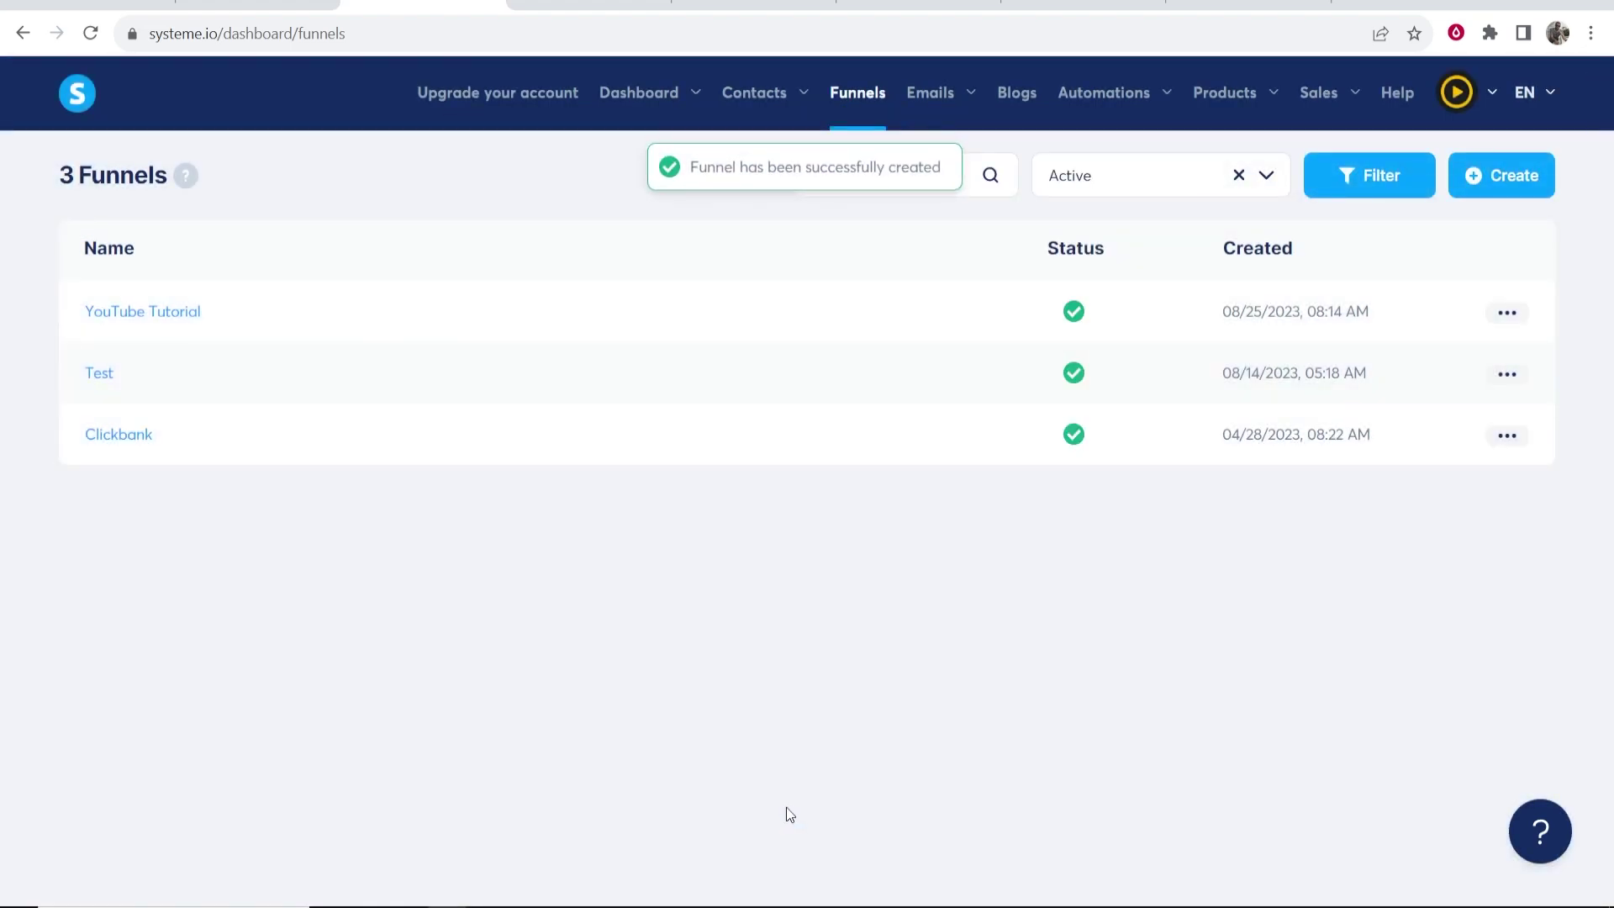
Step: Open the YouTube Tutorial funnel and browse its squeeze page templates at 30 per page, moving on to the second page
click(129, 320)
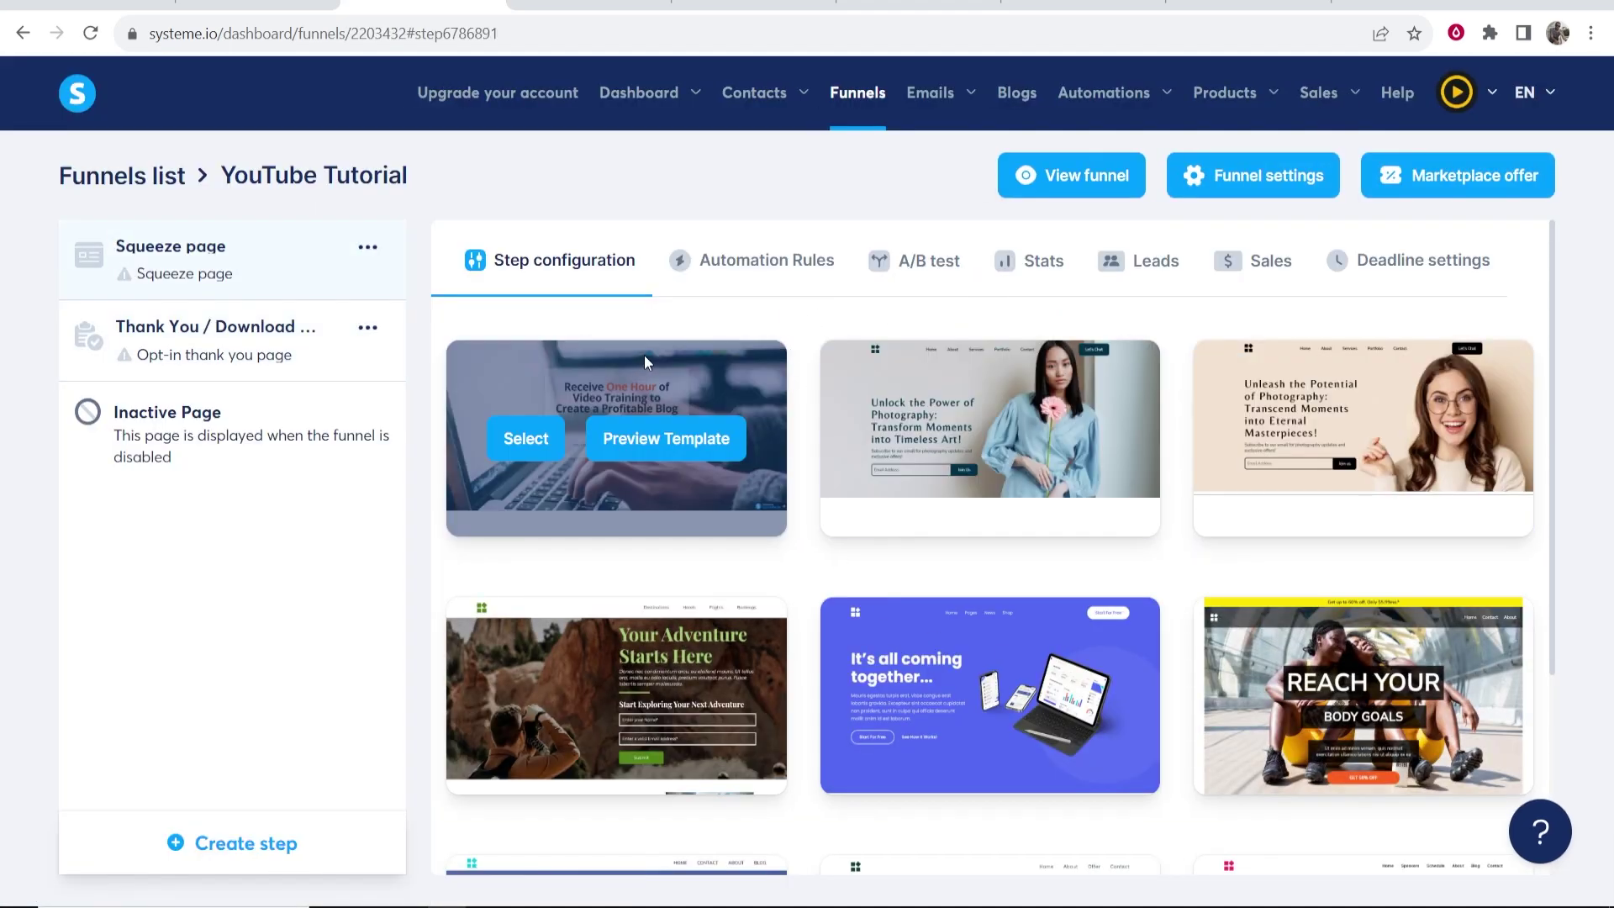
scroll(888, 386, down, 3)
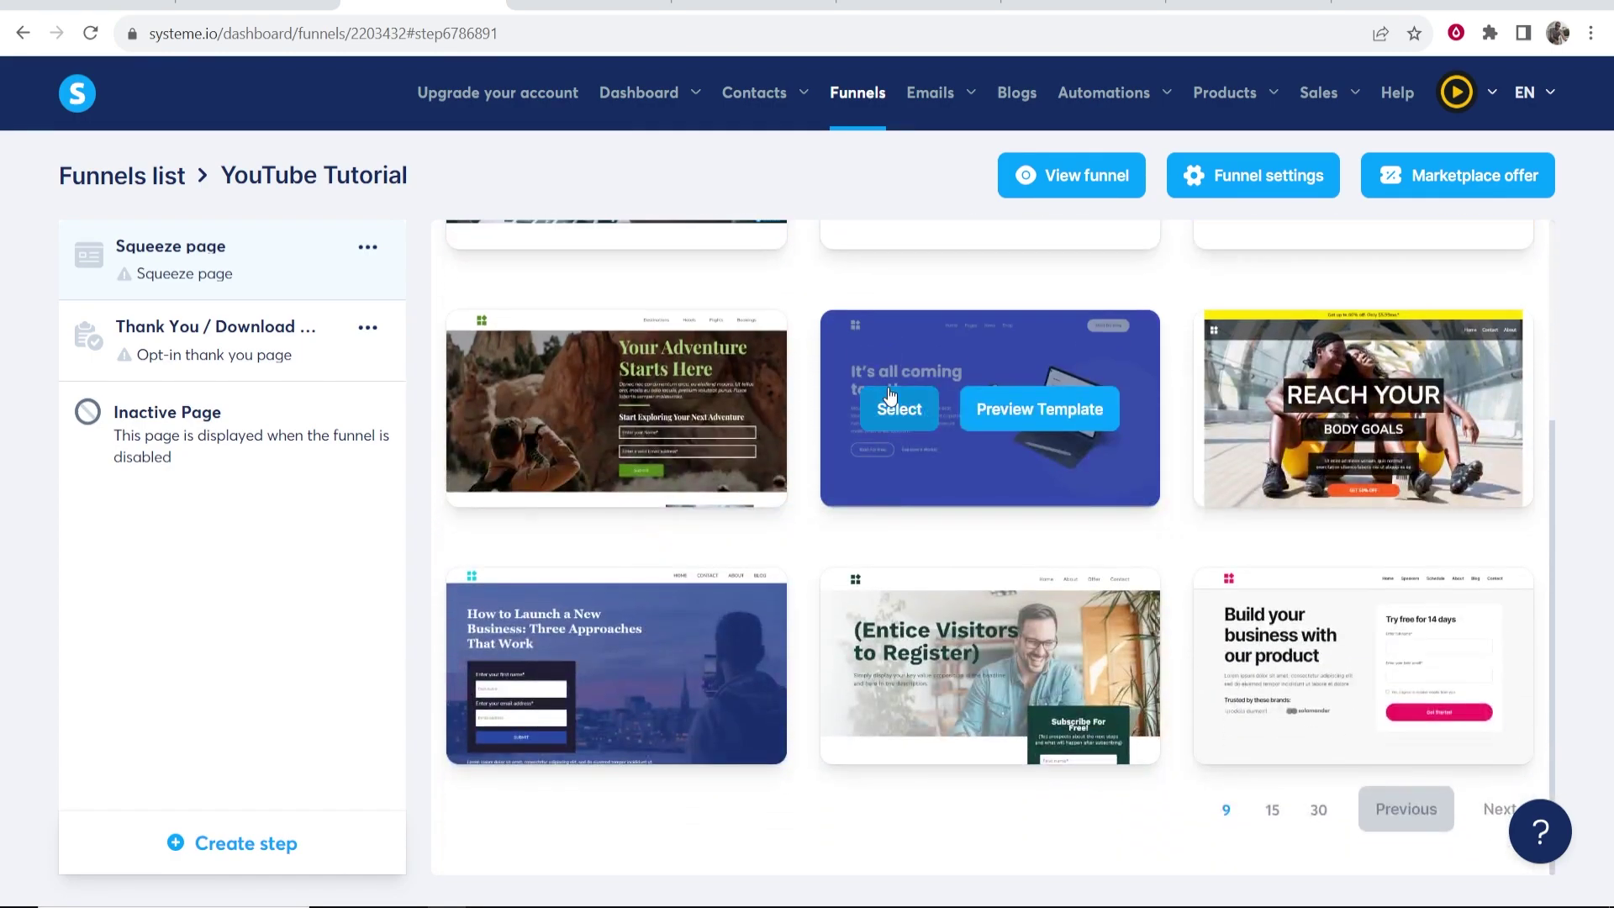
click(1319, 811)
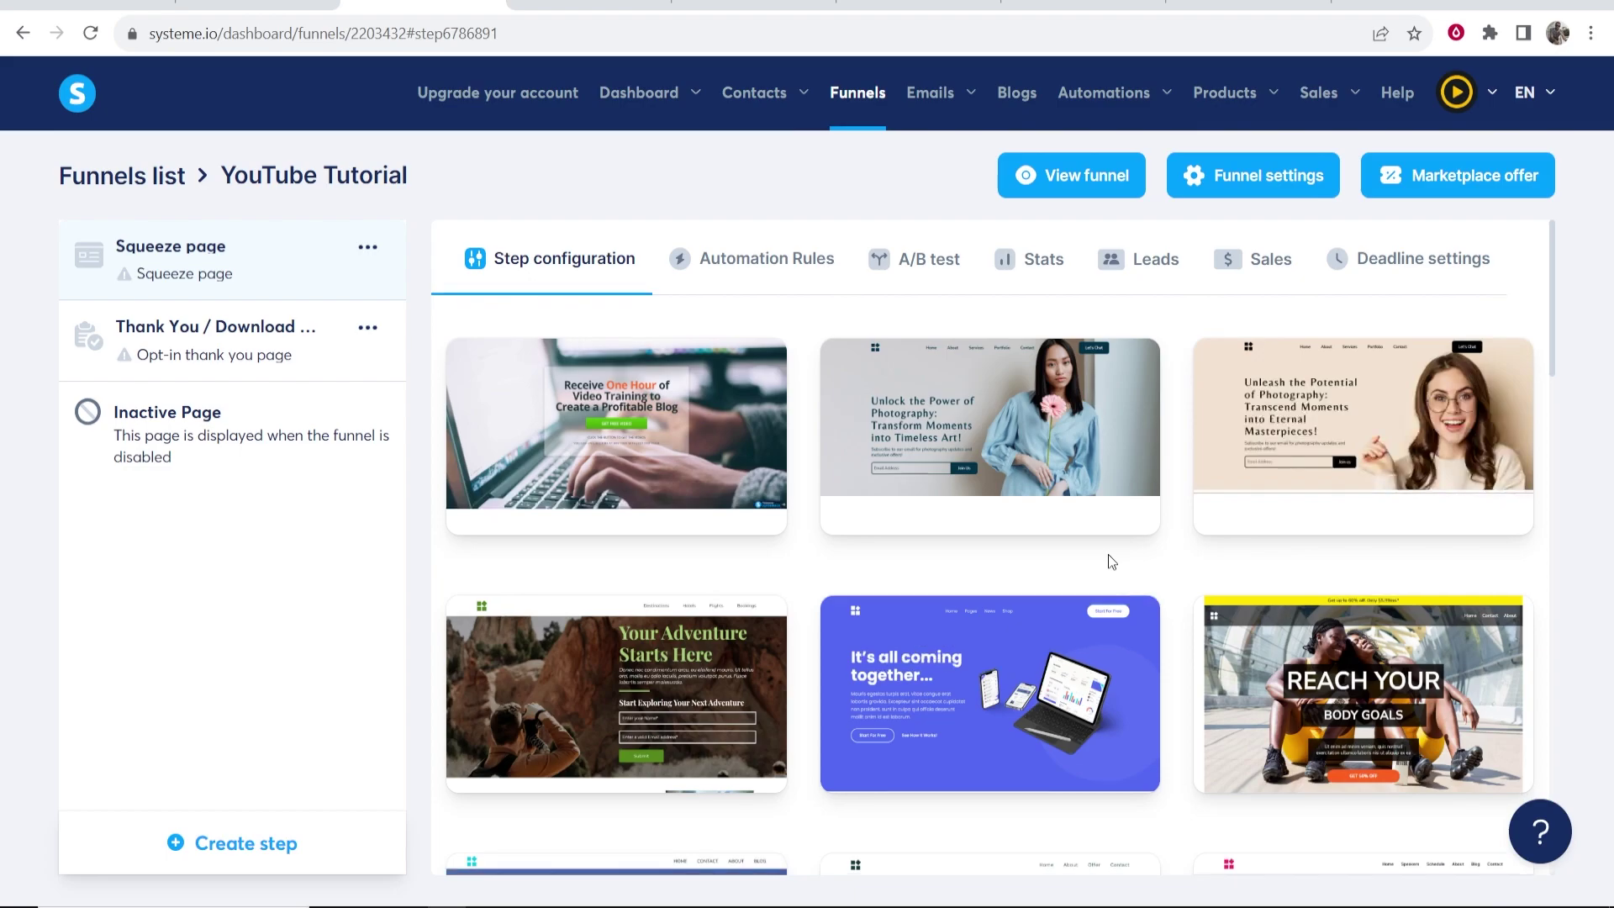
scroll(1108, 562, down, 5)
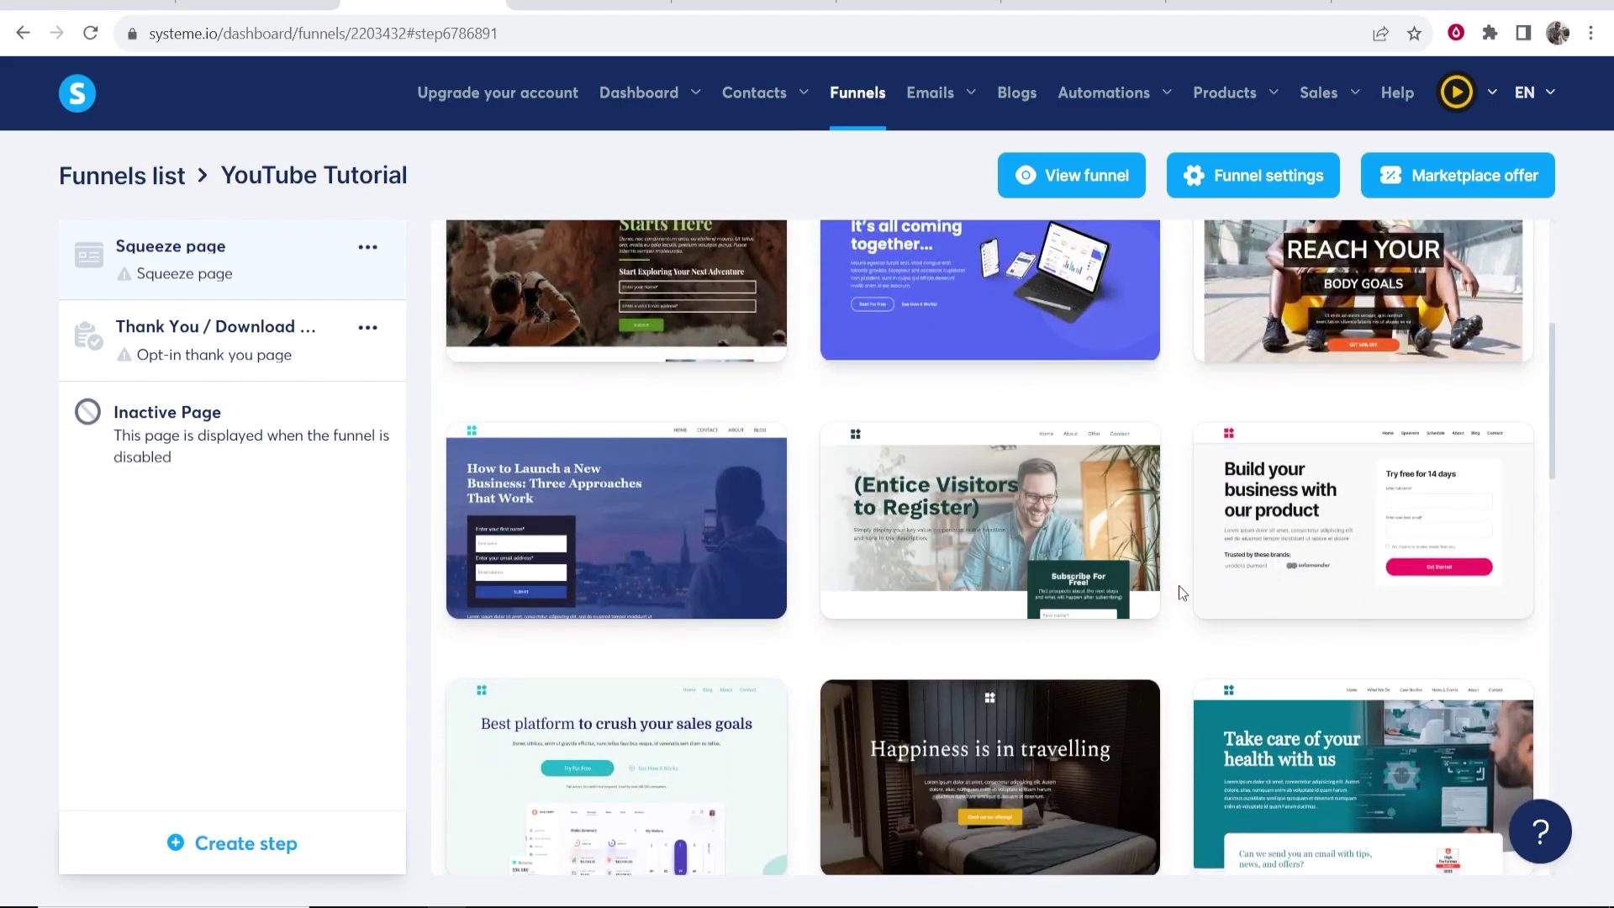
scroll(1175, 582, down, 8)
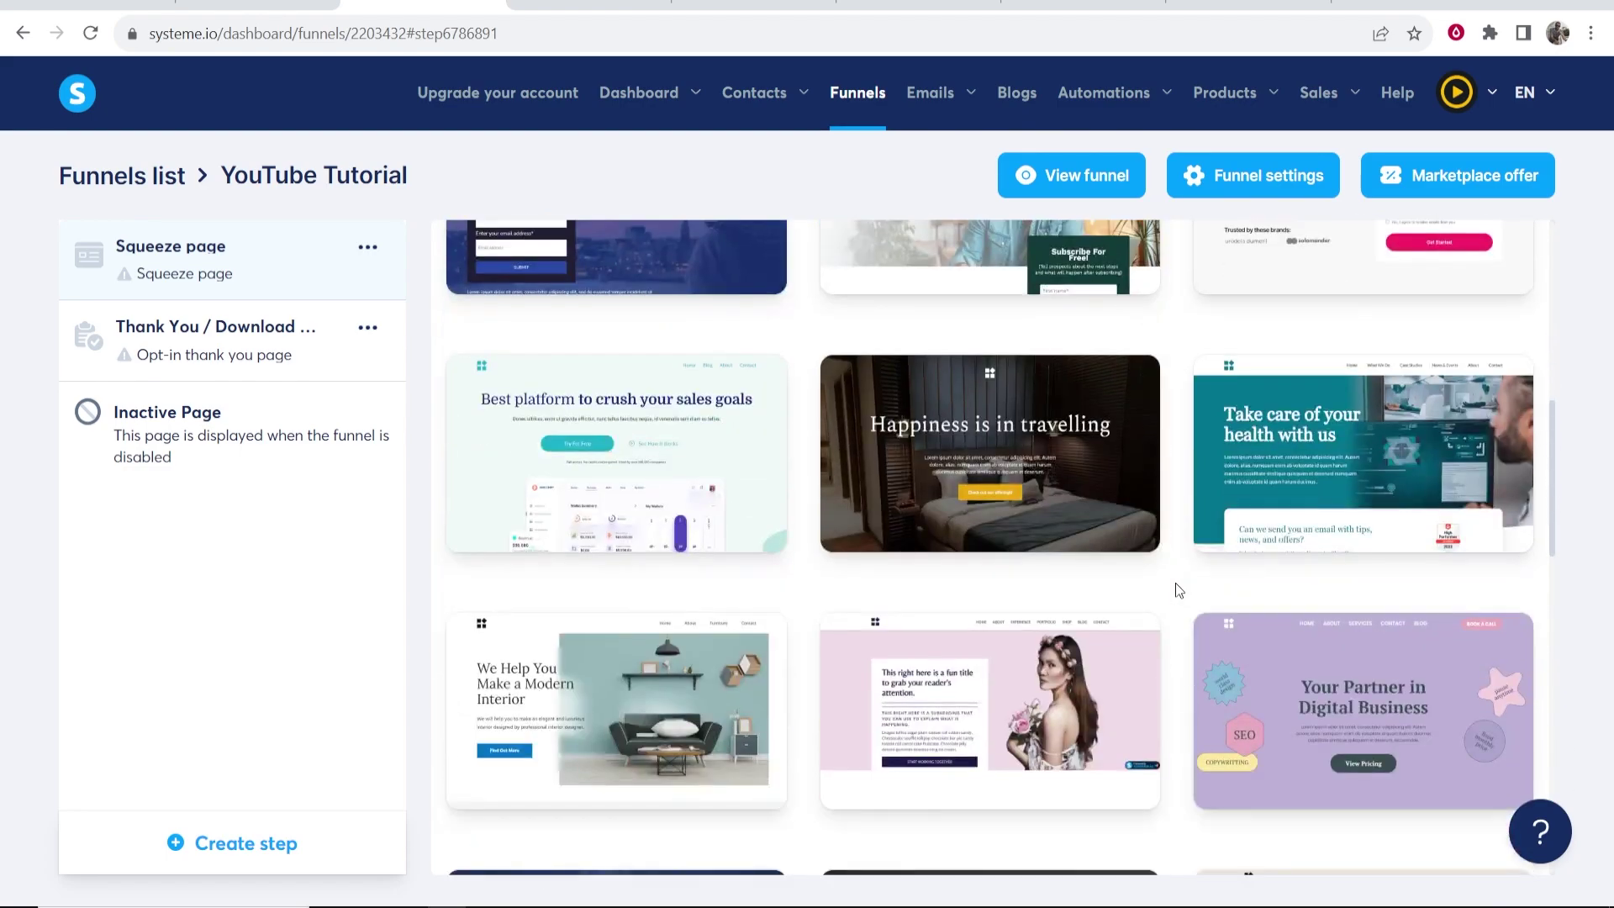
scroll(1171, 582, down, 8)
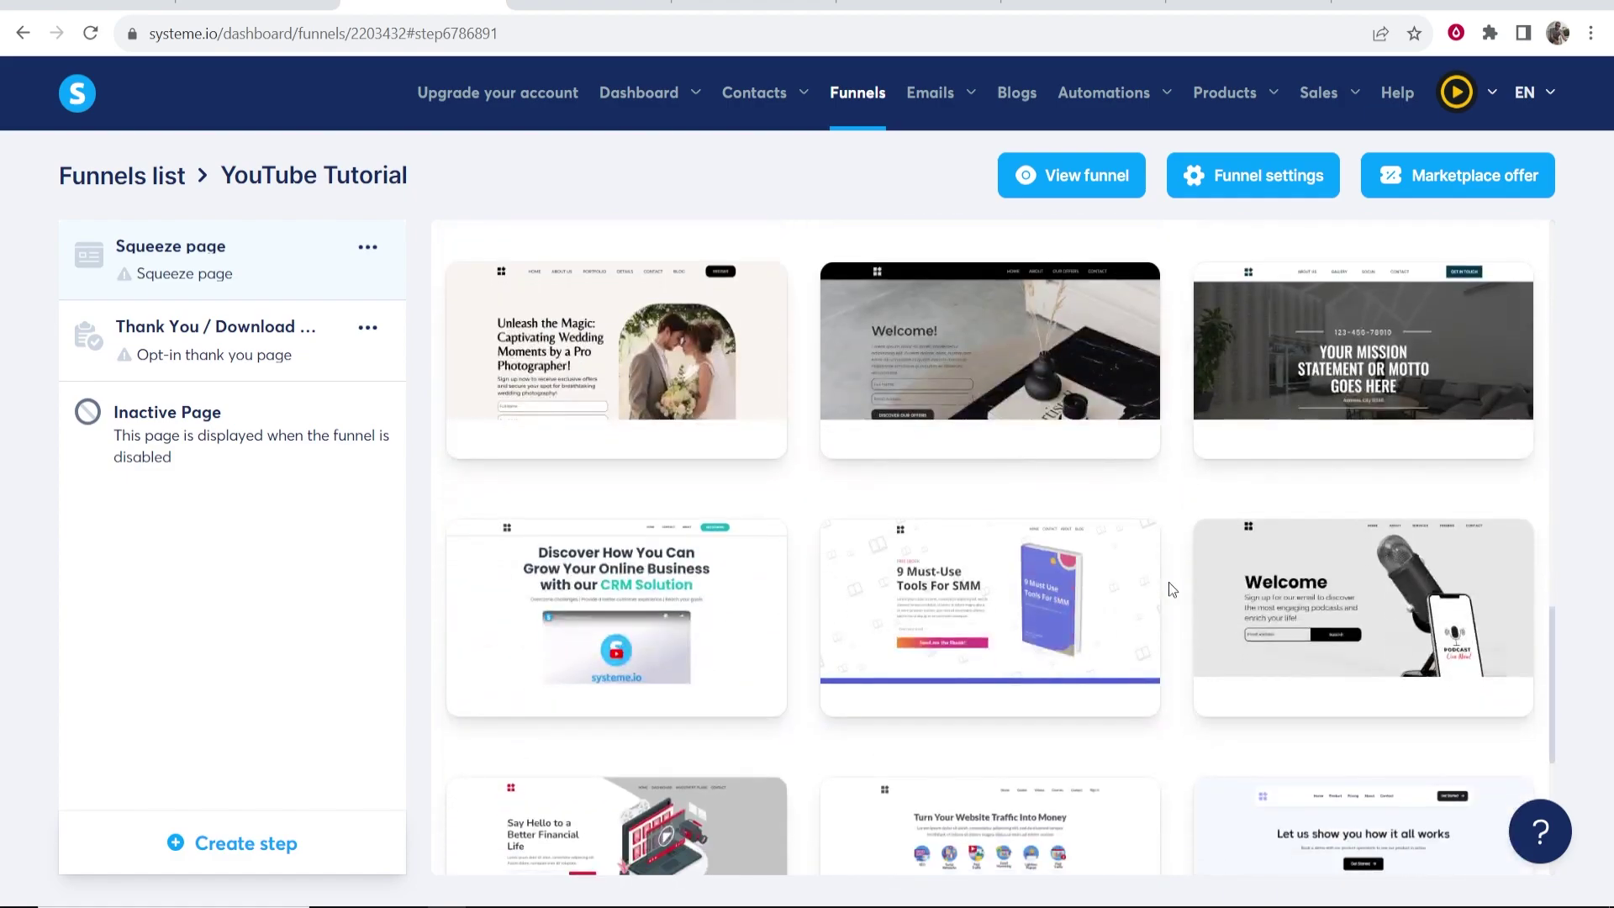
scroll(1172, 591, down, 2)
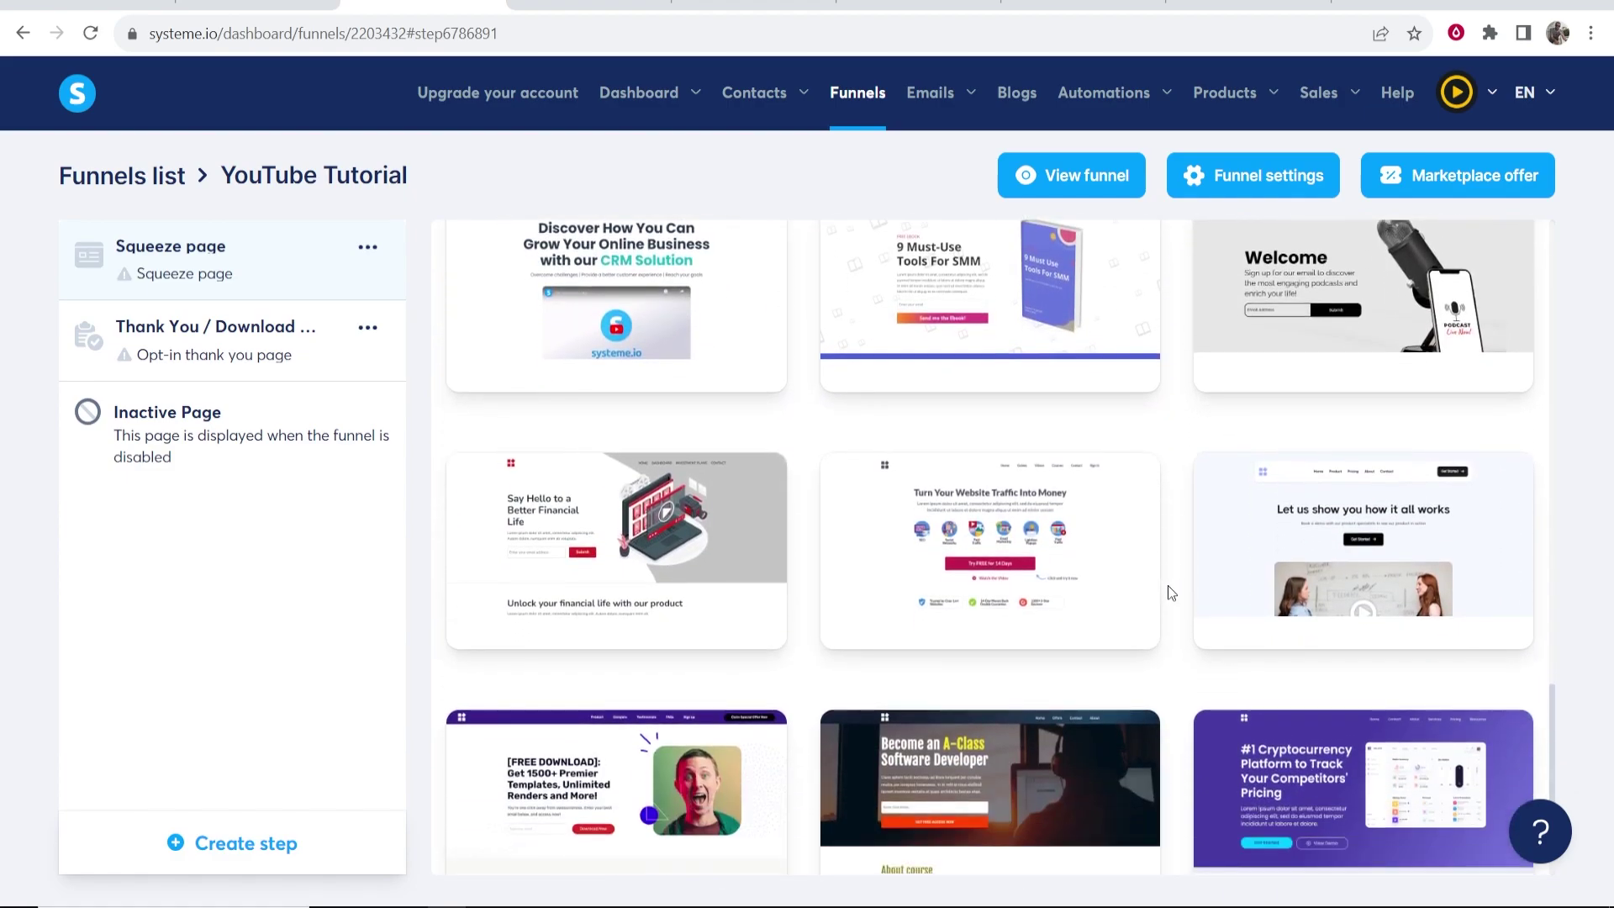
scroll(1141, 590, down, 1)
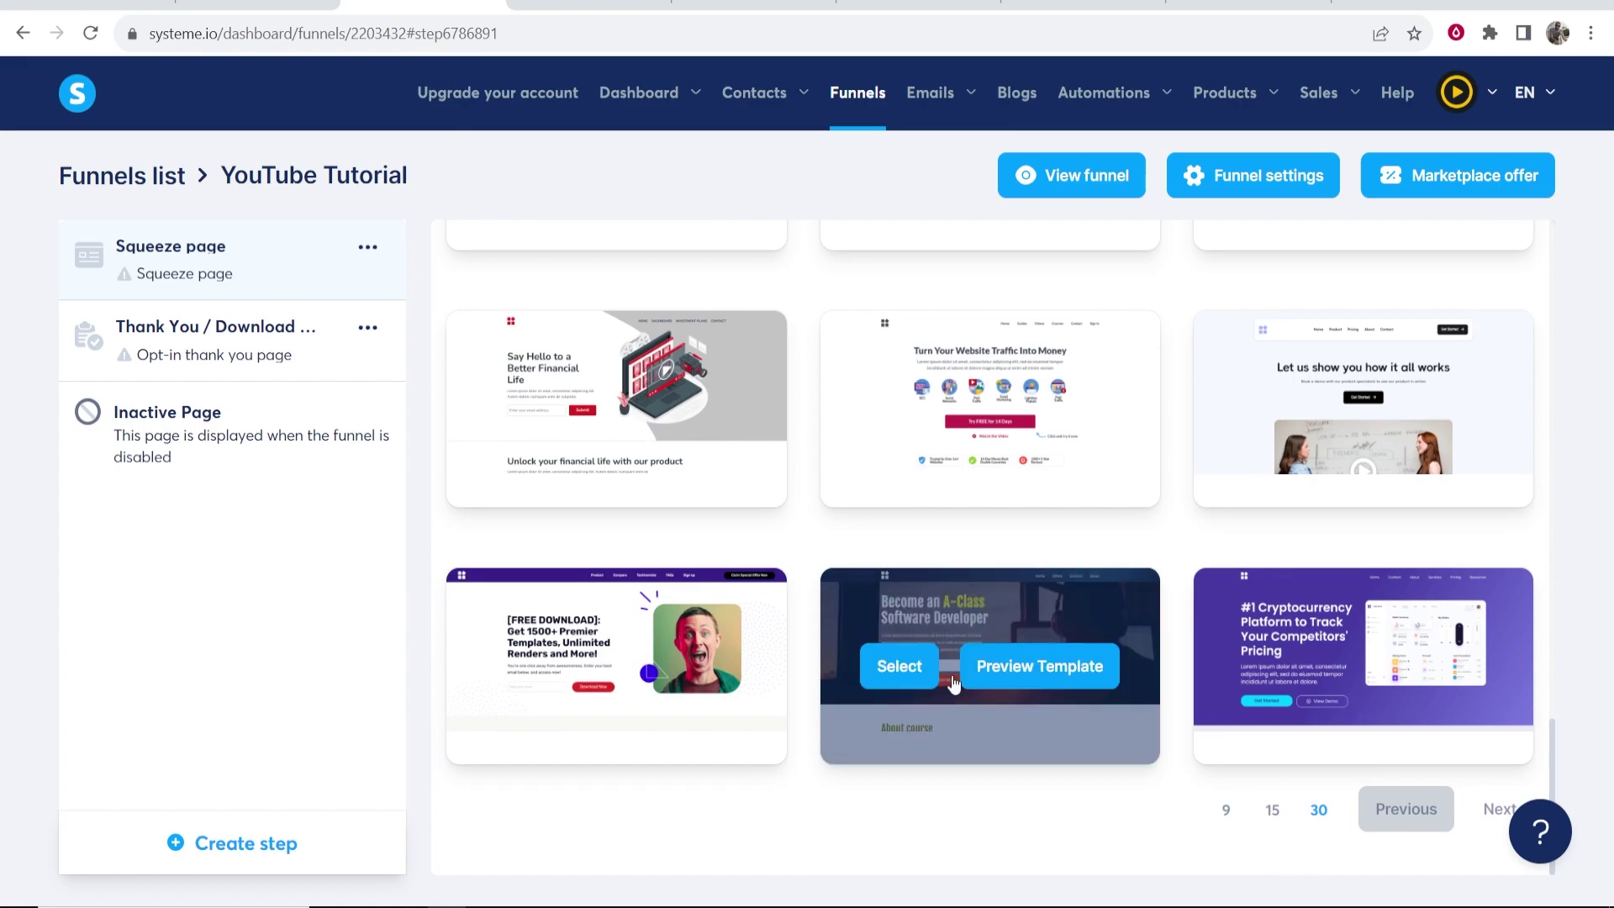
click(1497, 809)
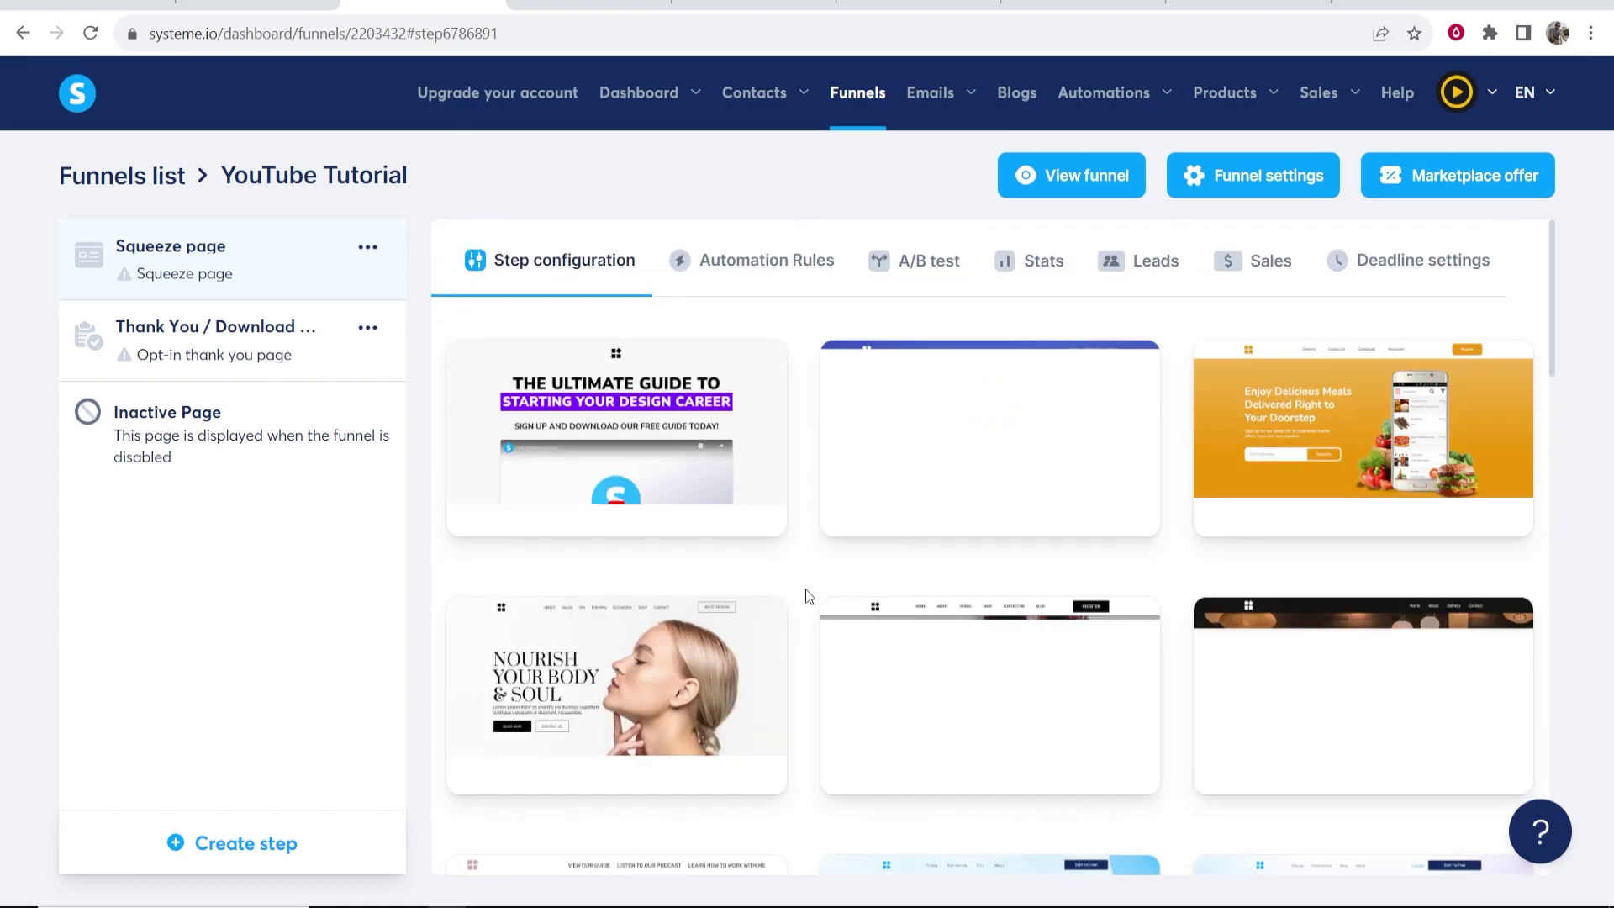
Step: Choose the "Do you want your baby to sleep well at night?" template for the squeeze page
scroll(802, 593, down, 2)
scroll(825, 563, down, 10)
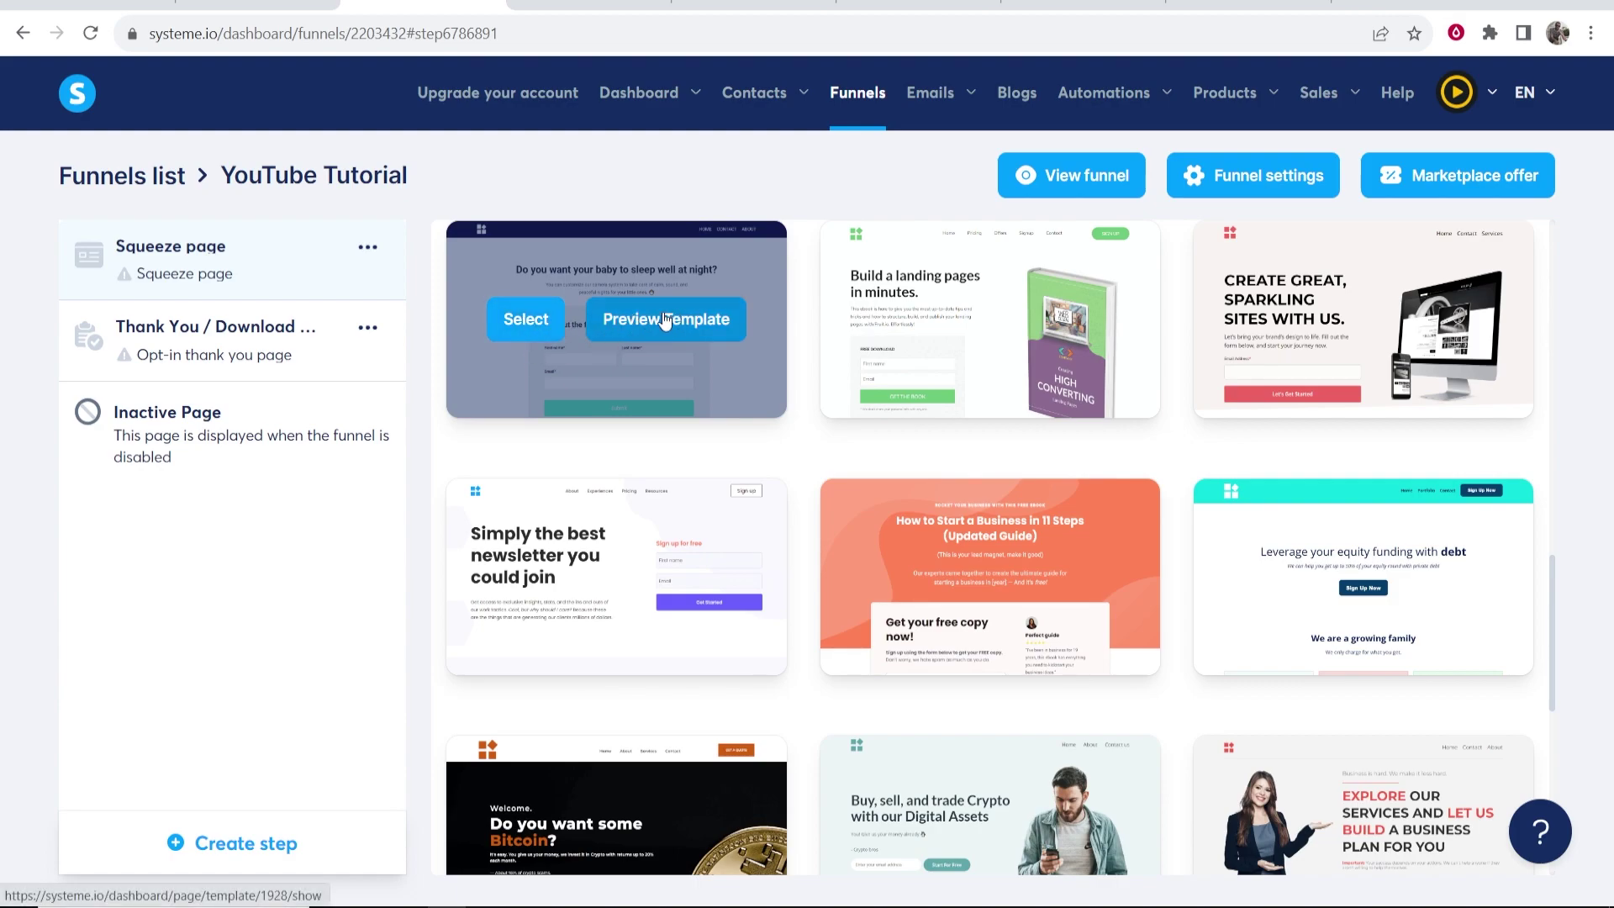
click(515, 321)
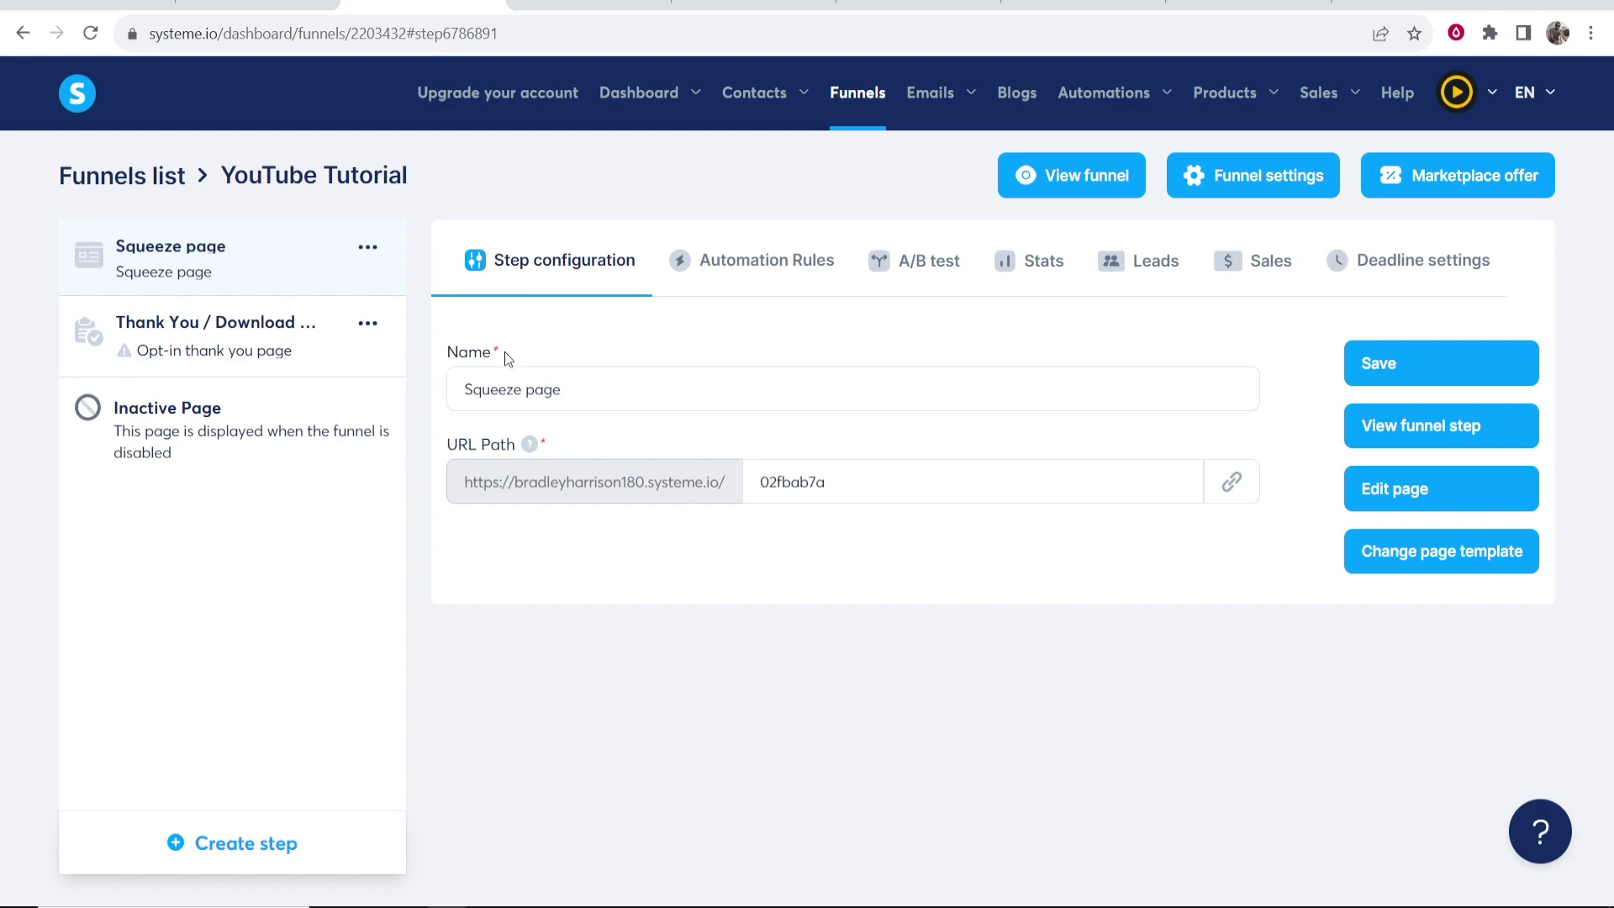
click(579, 375)
triple_click(601, 379)
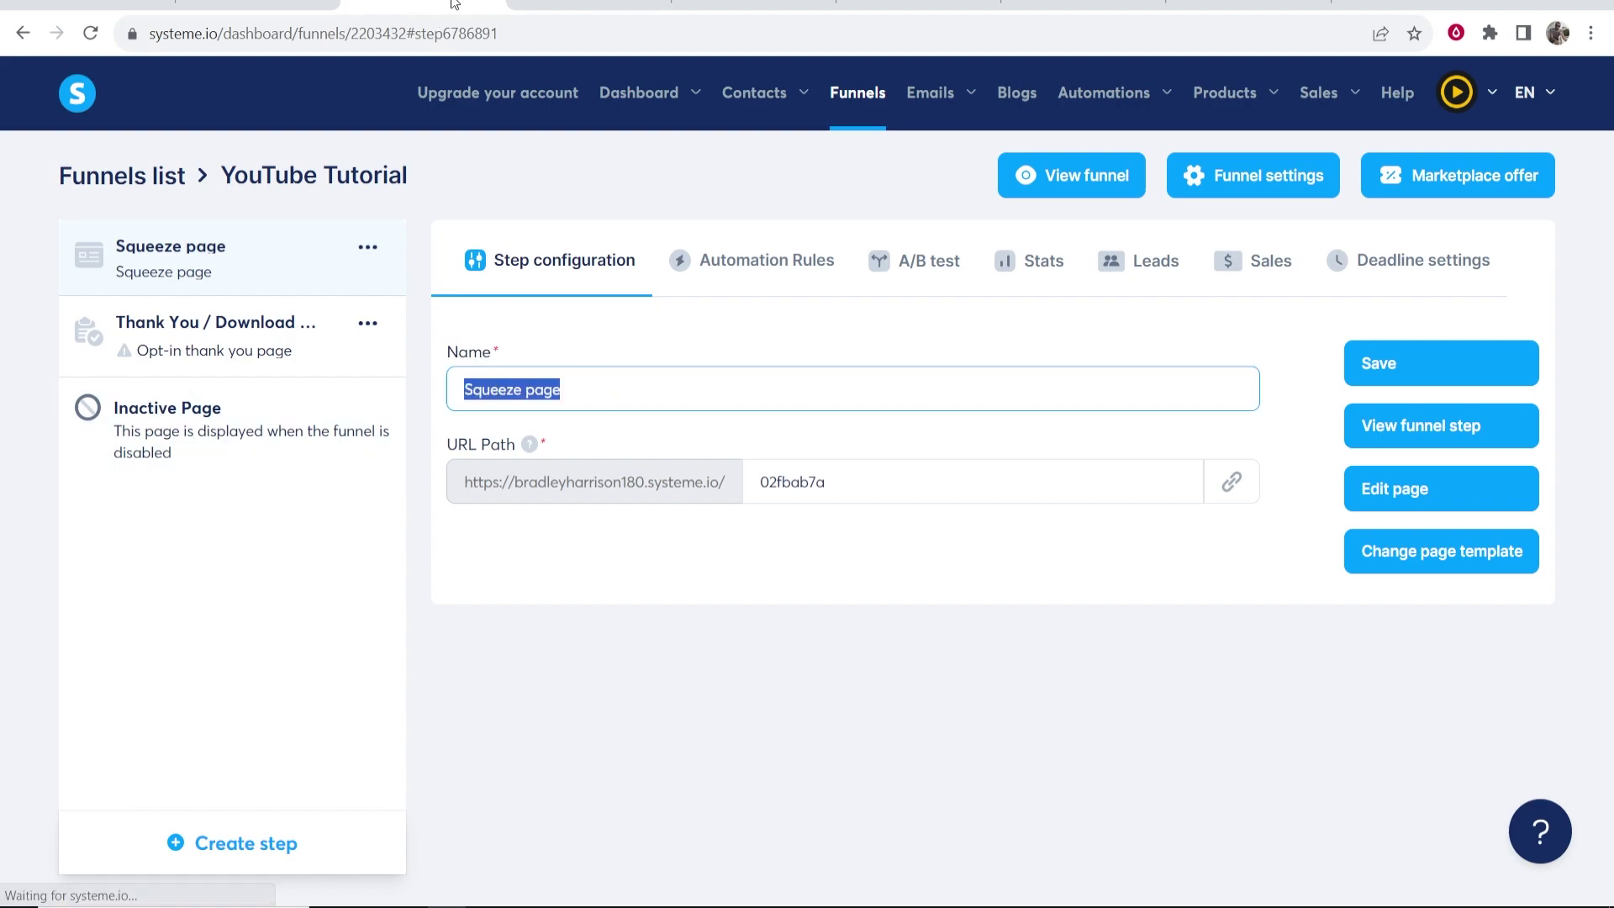
click(671, 387)
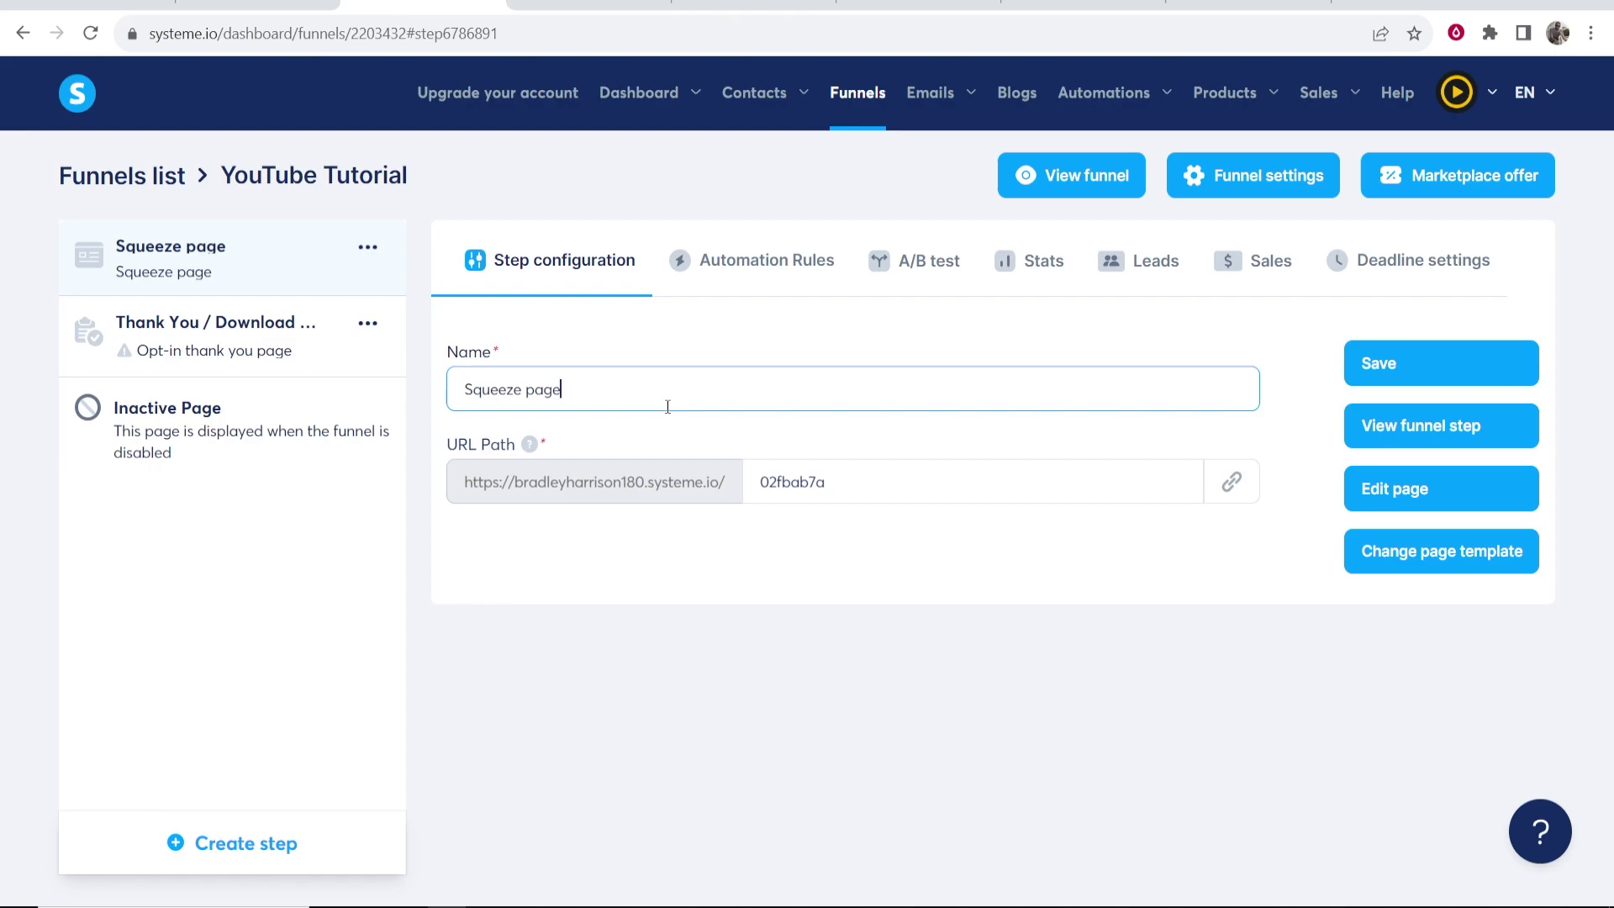
Step: Review the Writeappreviews.com offer in the ClickBank marketplace, its quiz sales page and the existing WriteAppReviews landing page
click(735, 1)
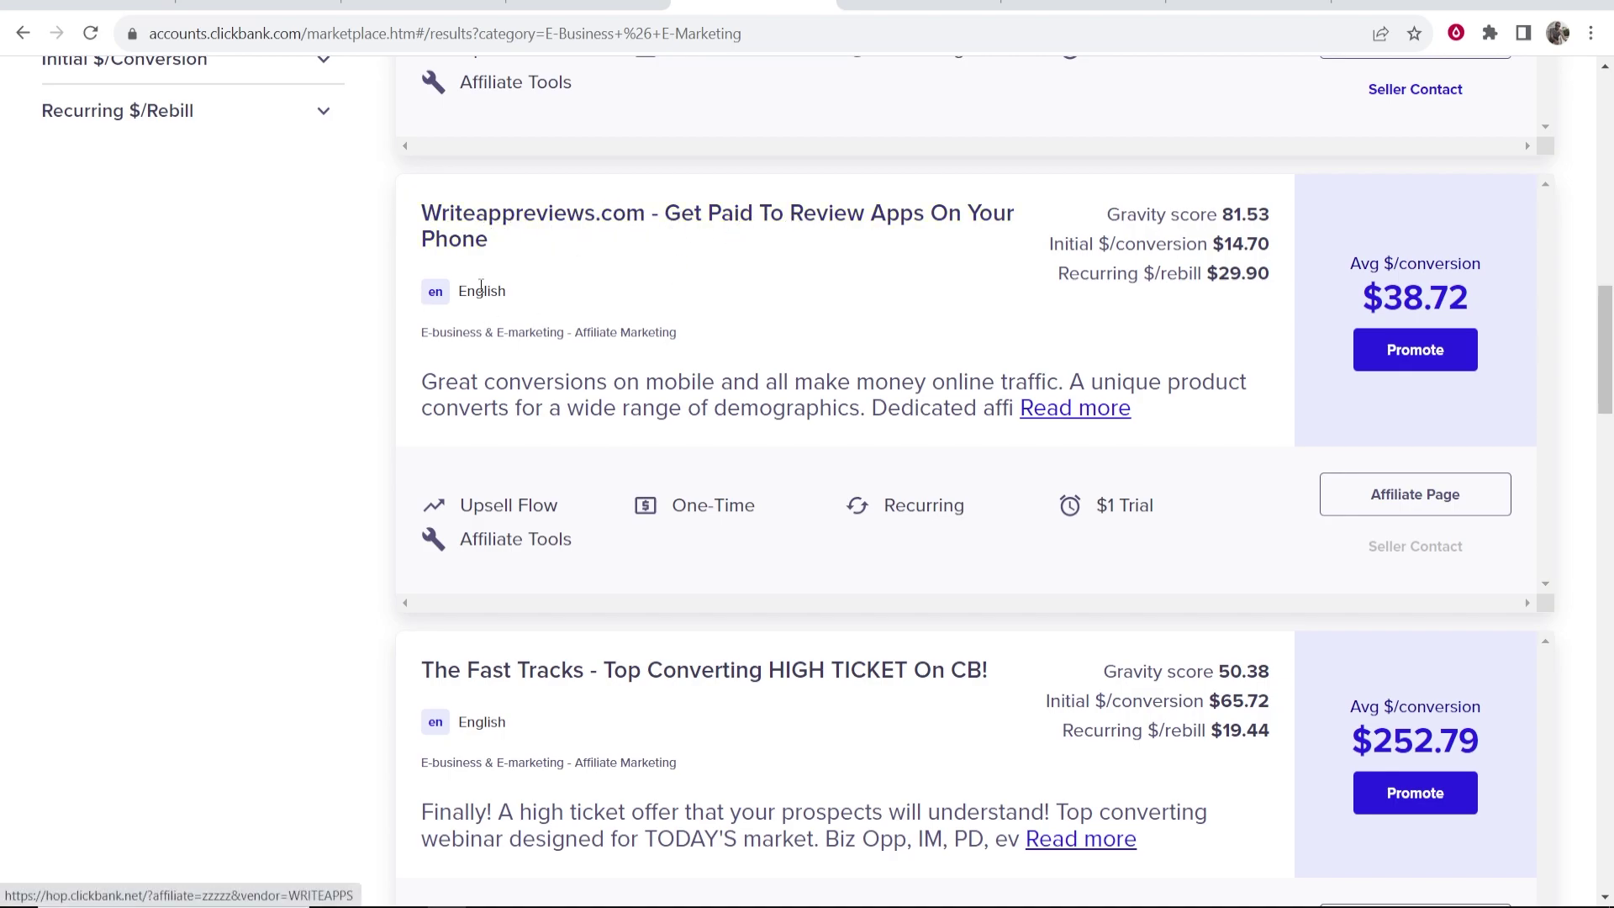
click(471, 239)
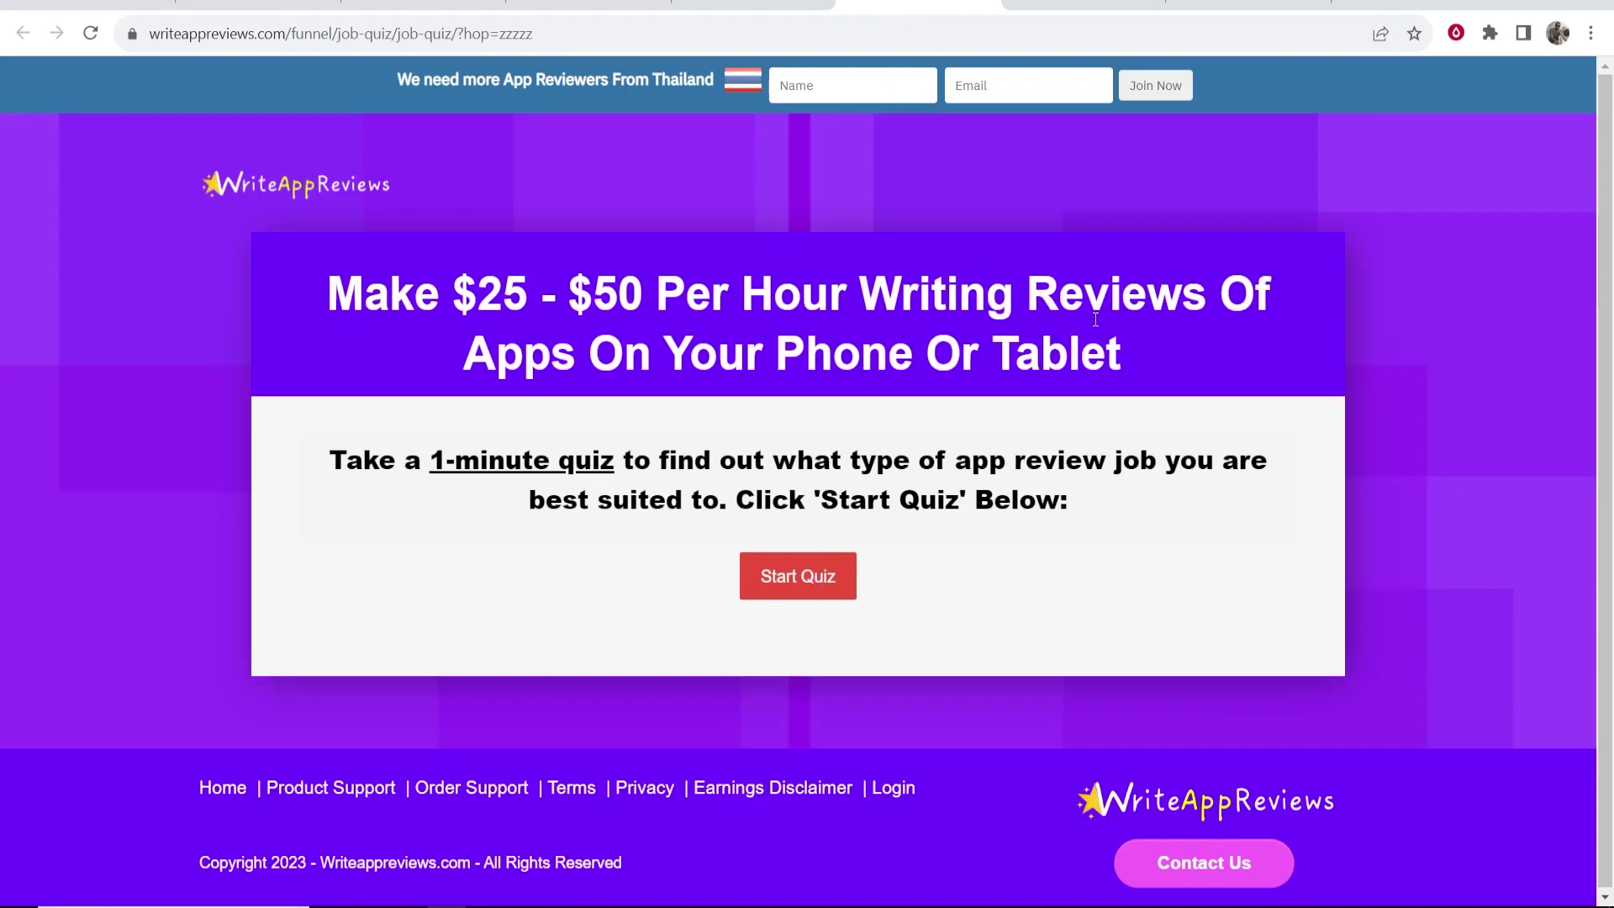
click(751, 10)
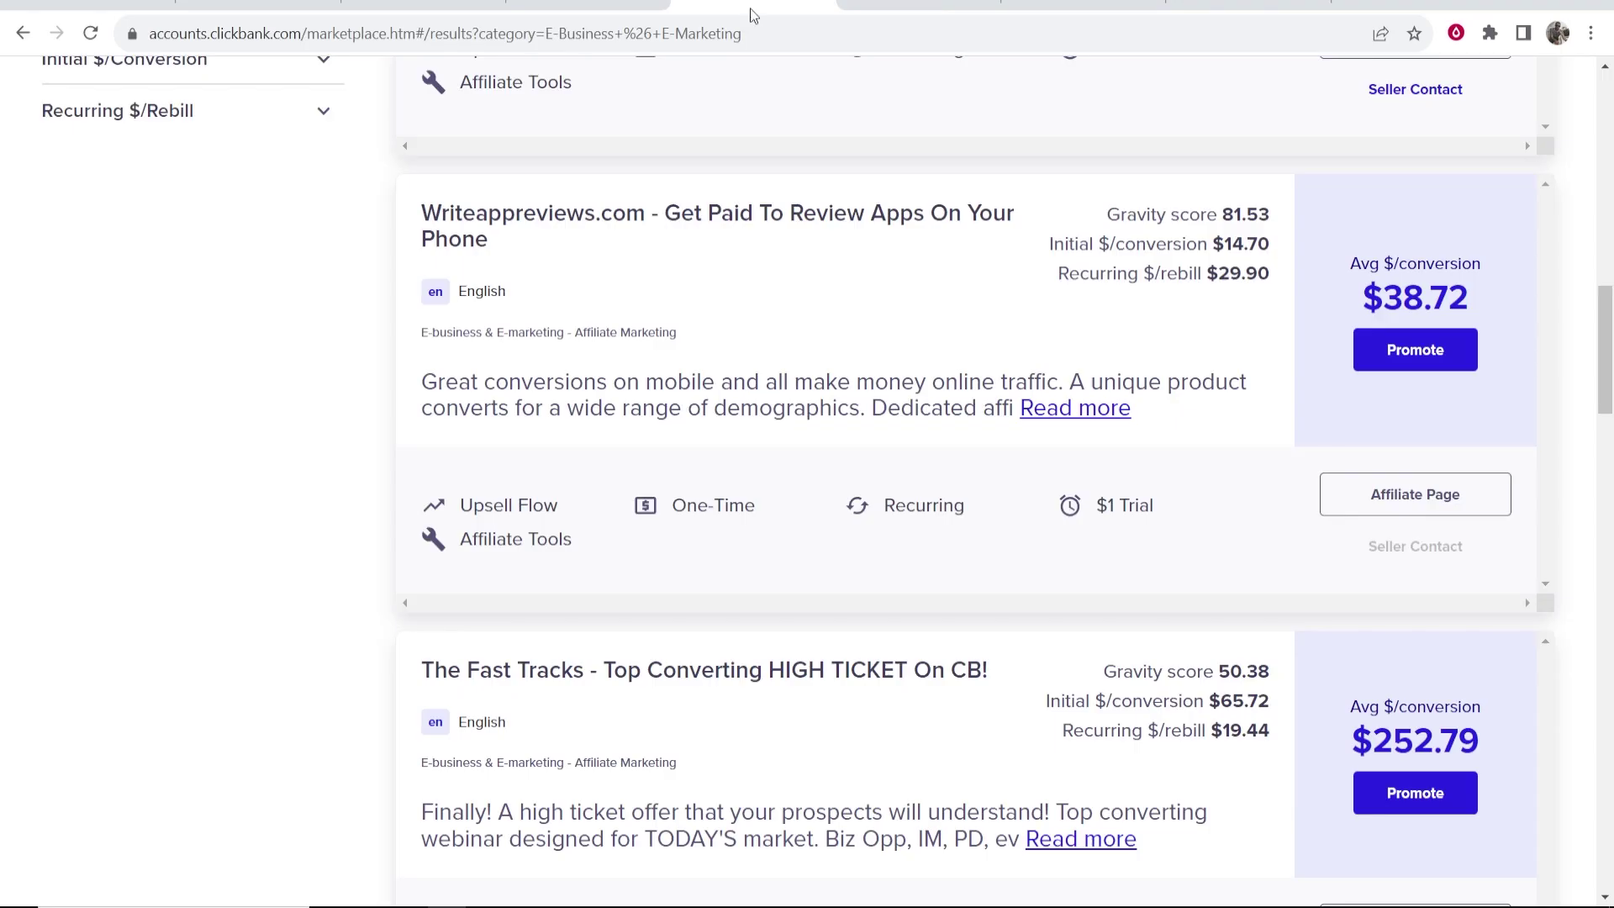
click(918, 7)
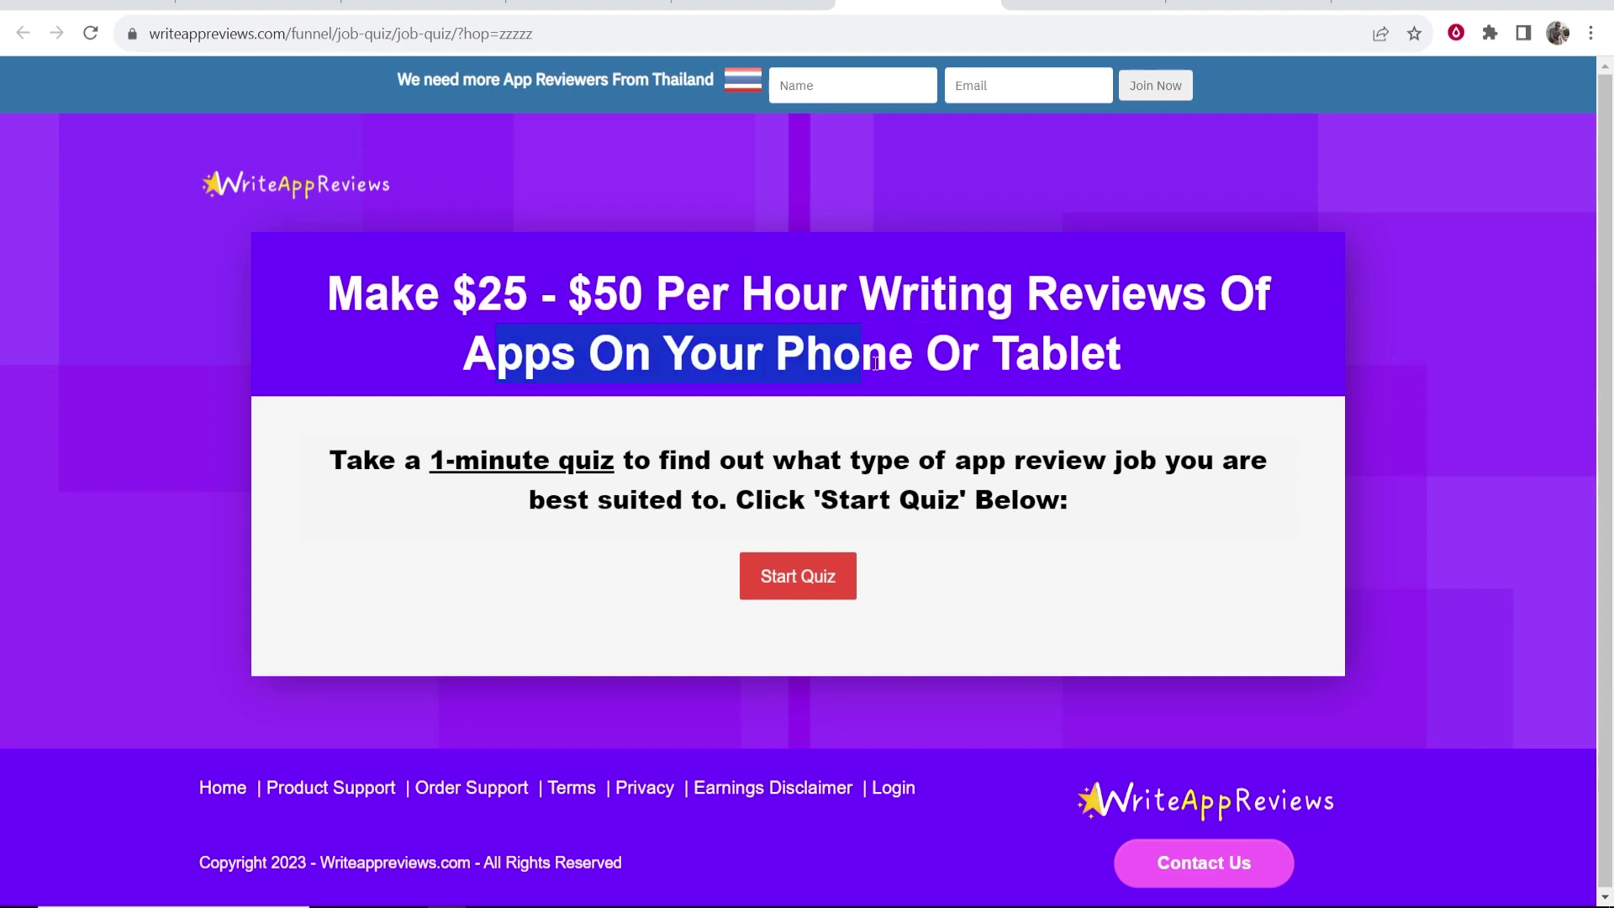
click(567, 6)
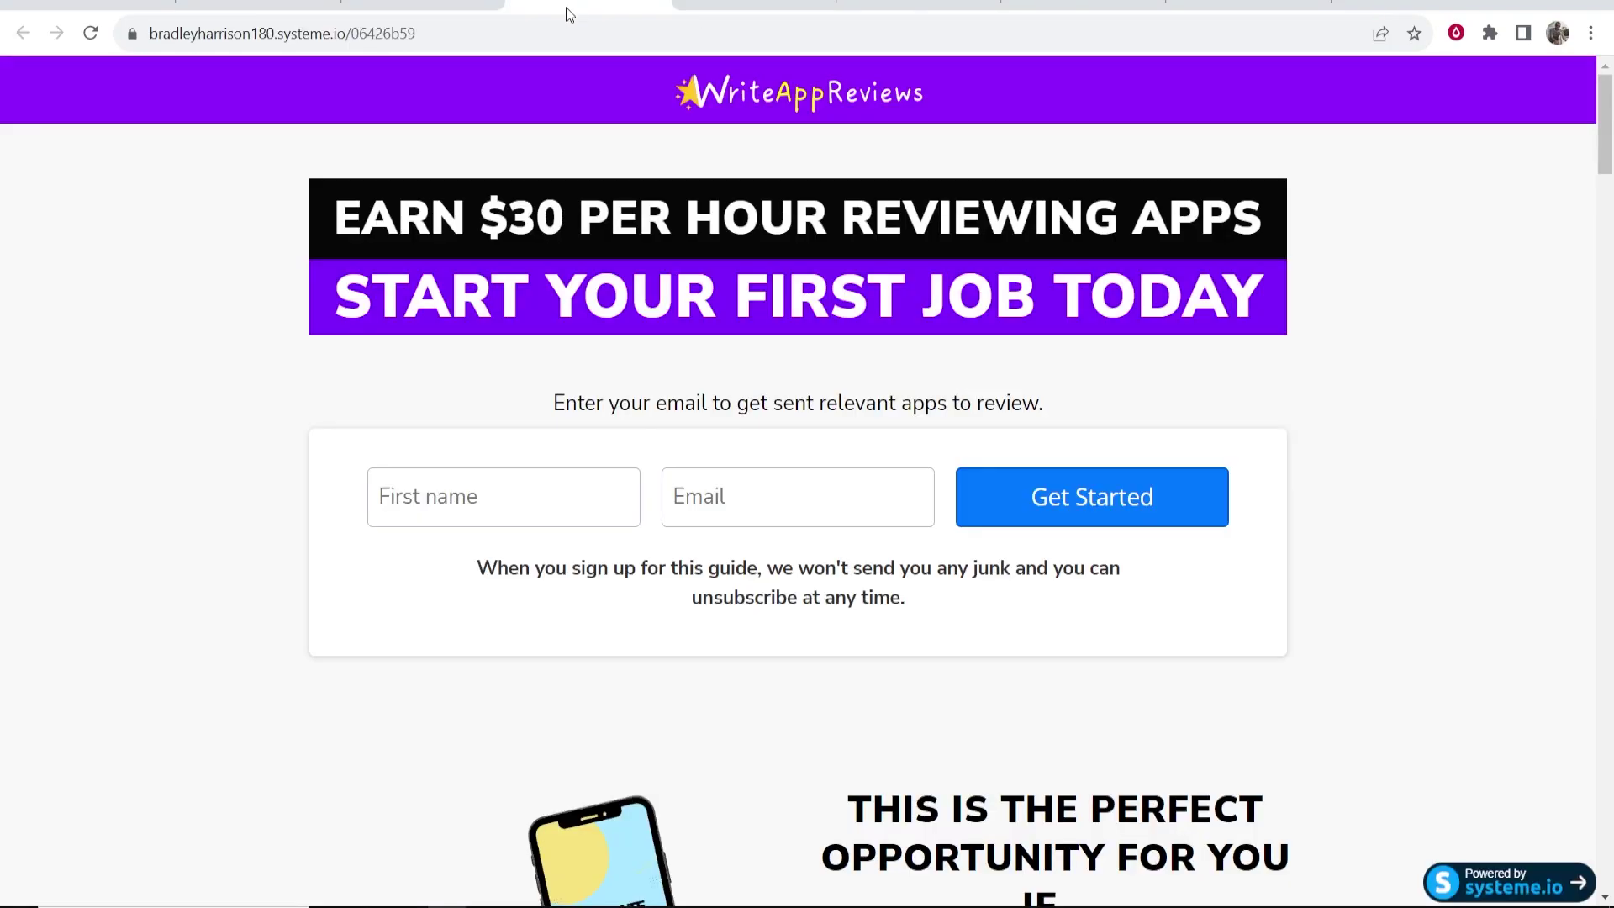
Step: Return to the YouTube Tutorial funnel, rename the squeeze page step as Get Paid To Review Apps and save it
click(444, 5)
key(ctrl+a)
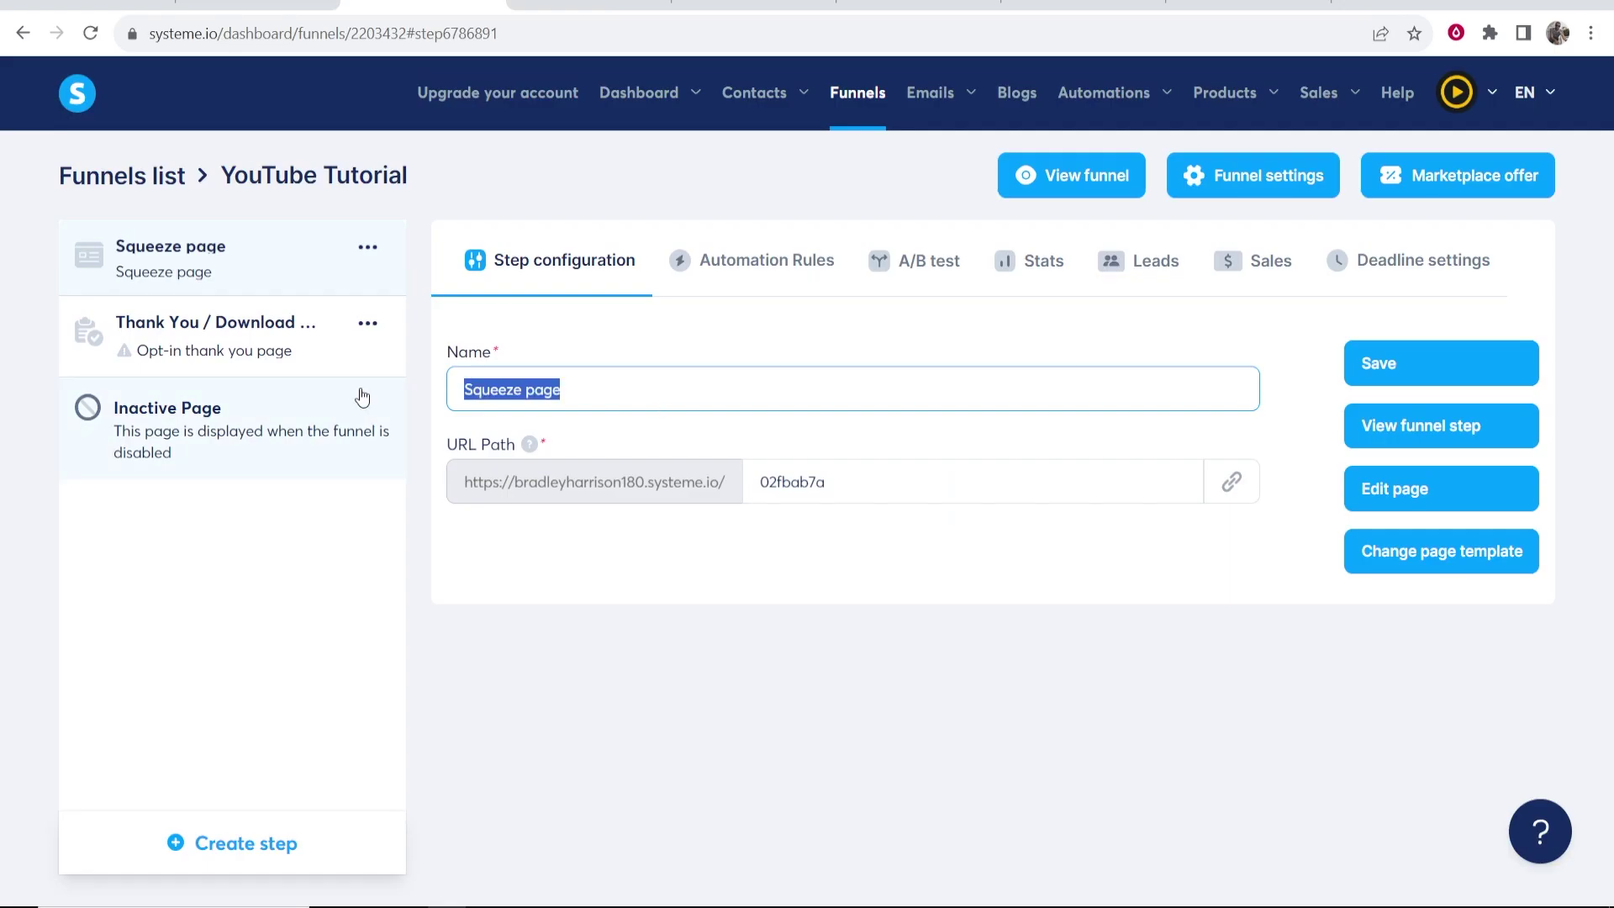
text(gE)
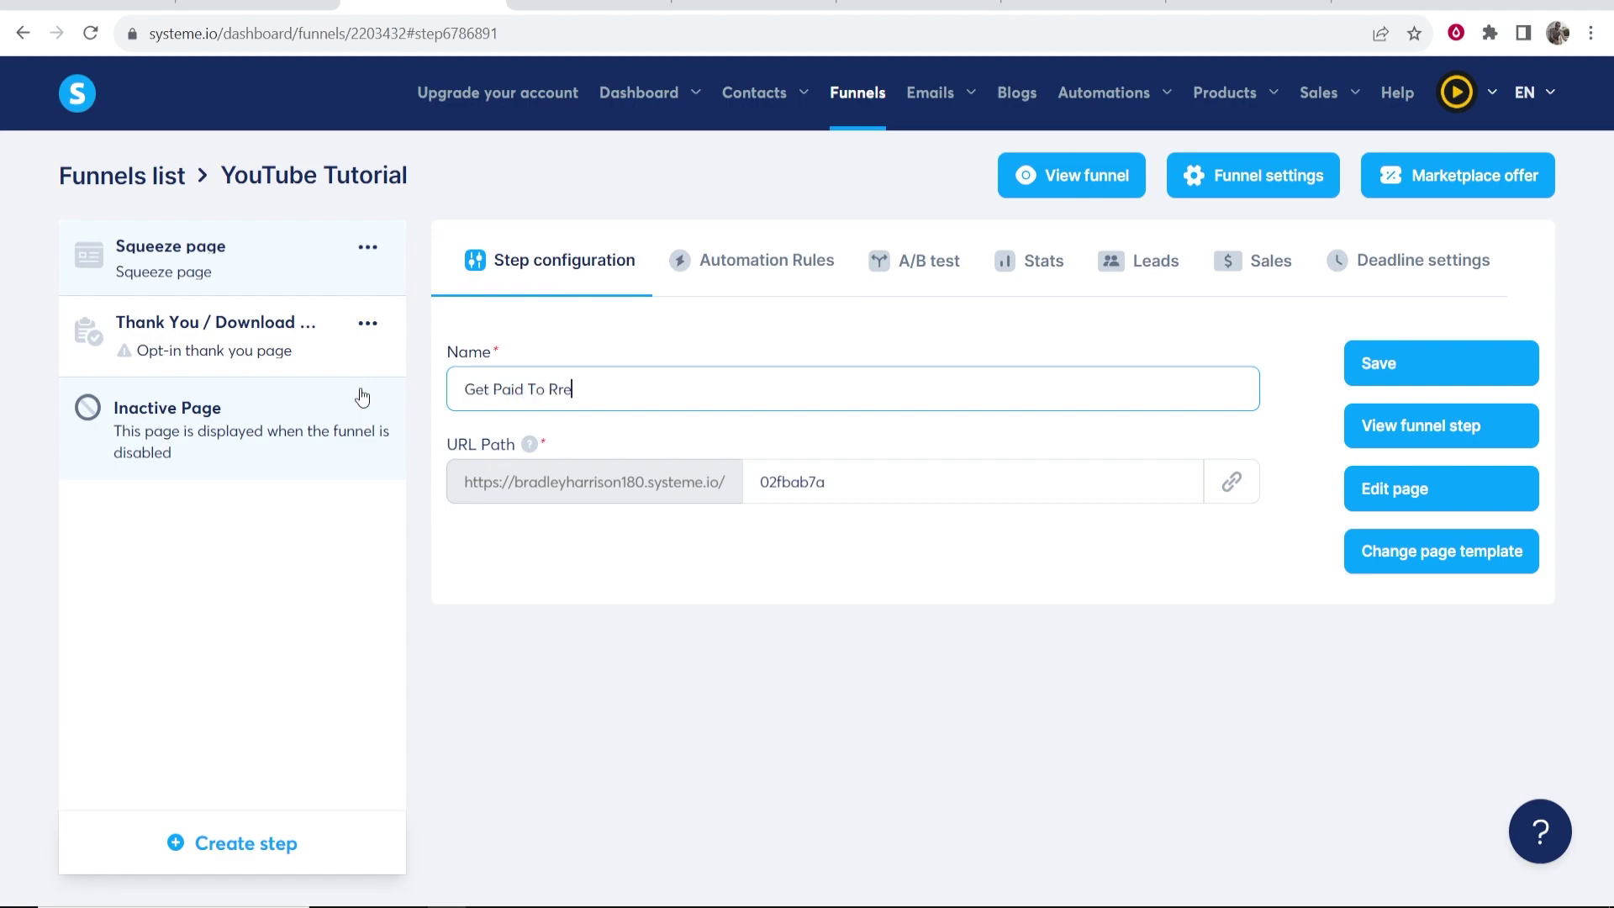
key(BackSpace)
text(Apps)
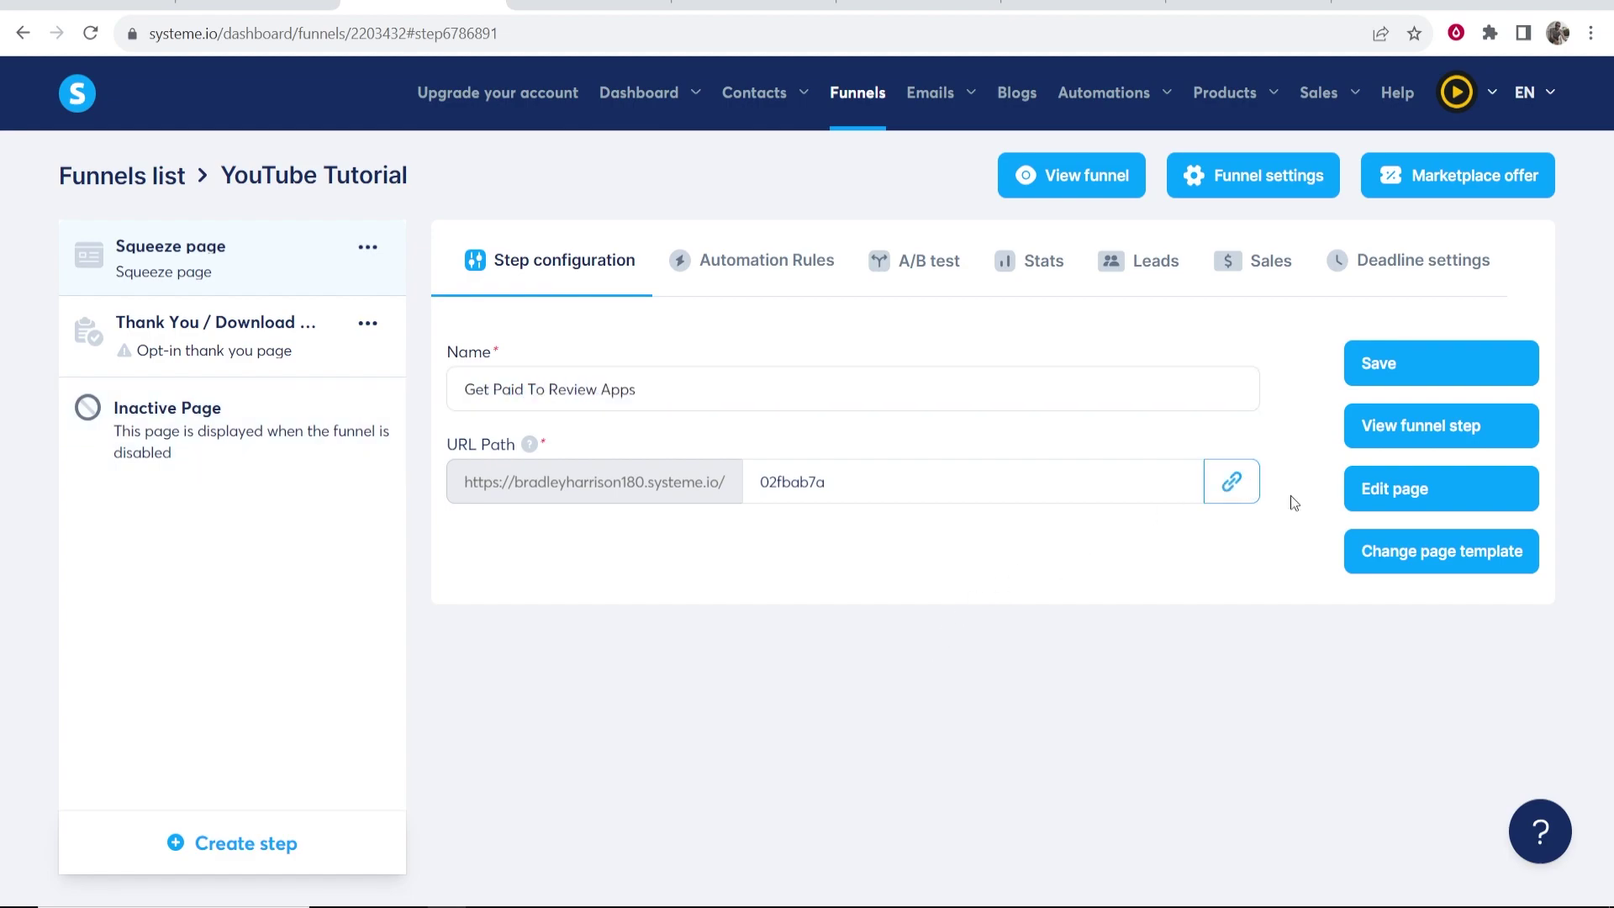
click(1443, 362)
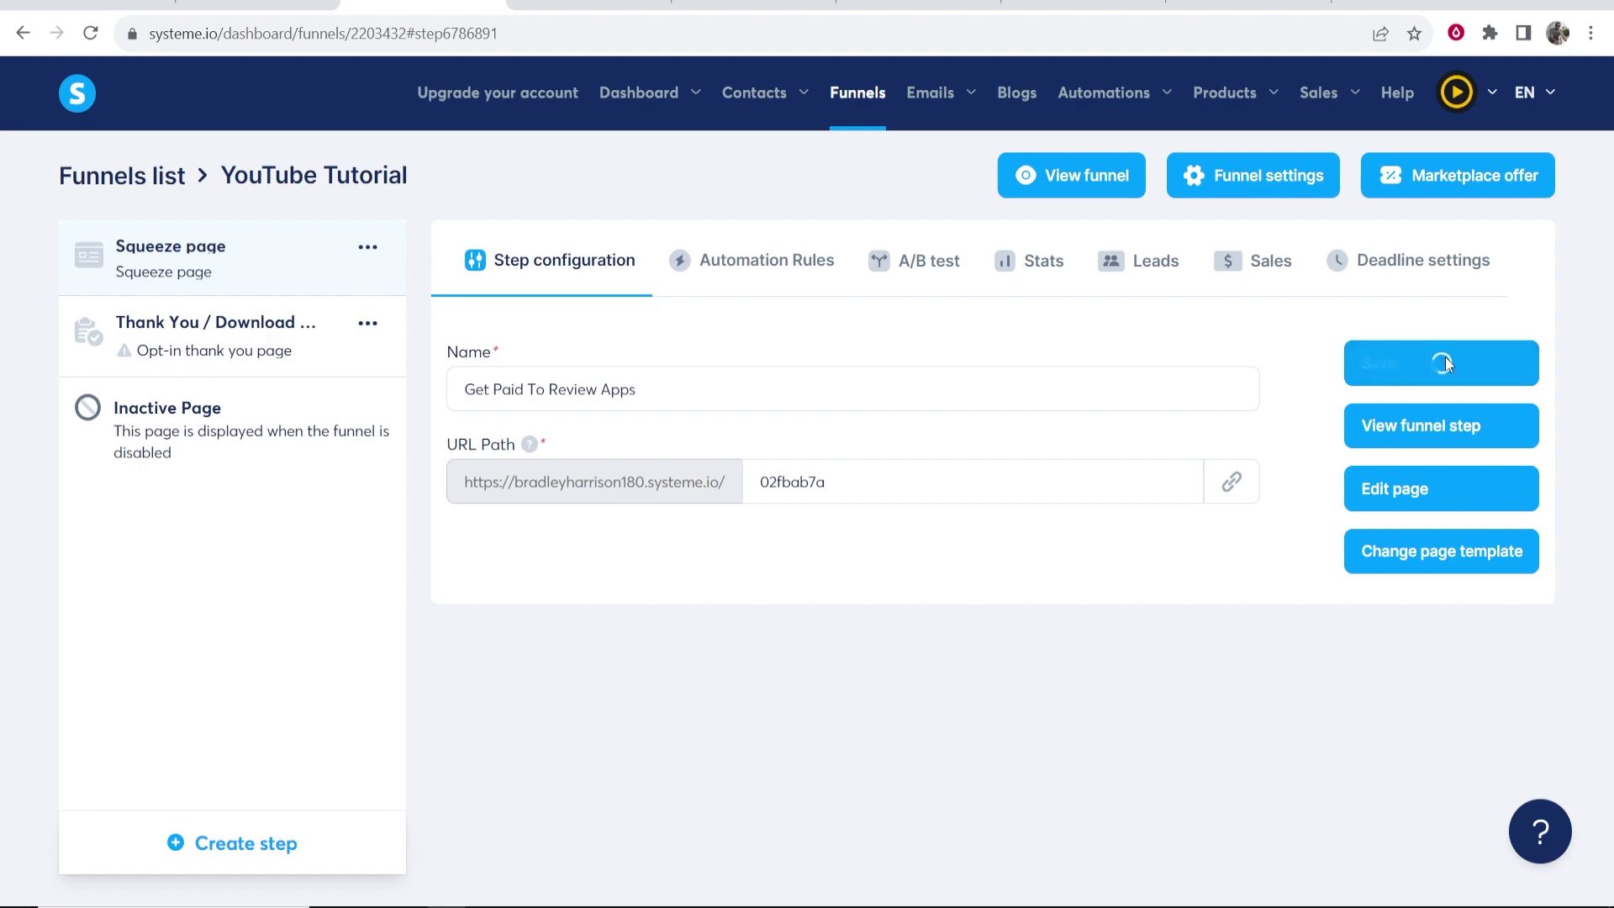
Step: Open the squeeze page in the page editor and look over the available elements and block categories
click(1393, 496)
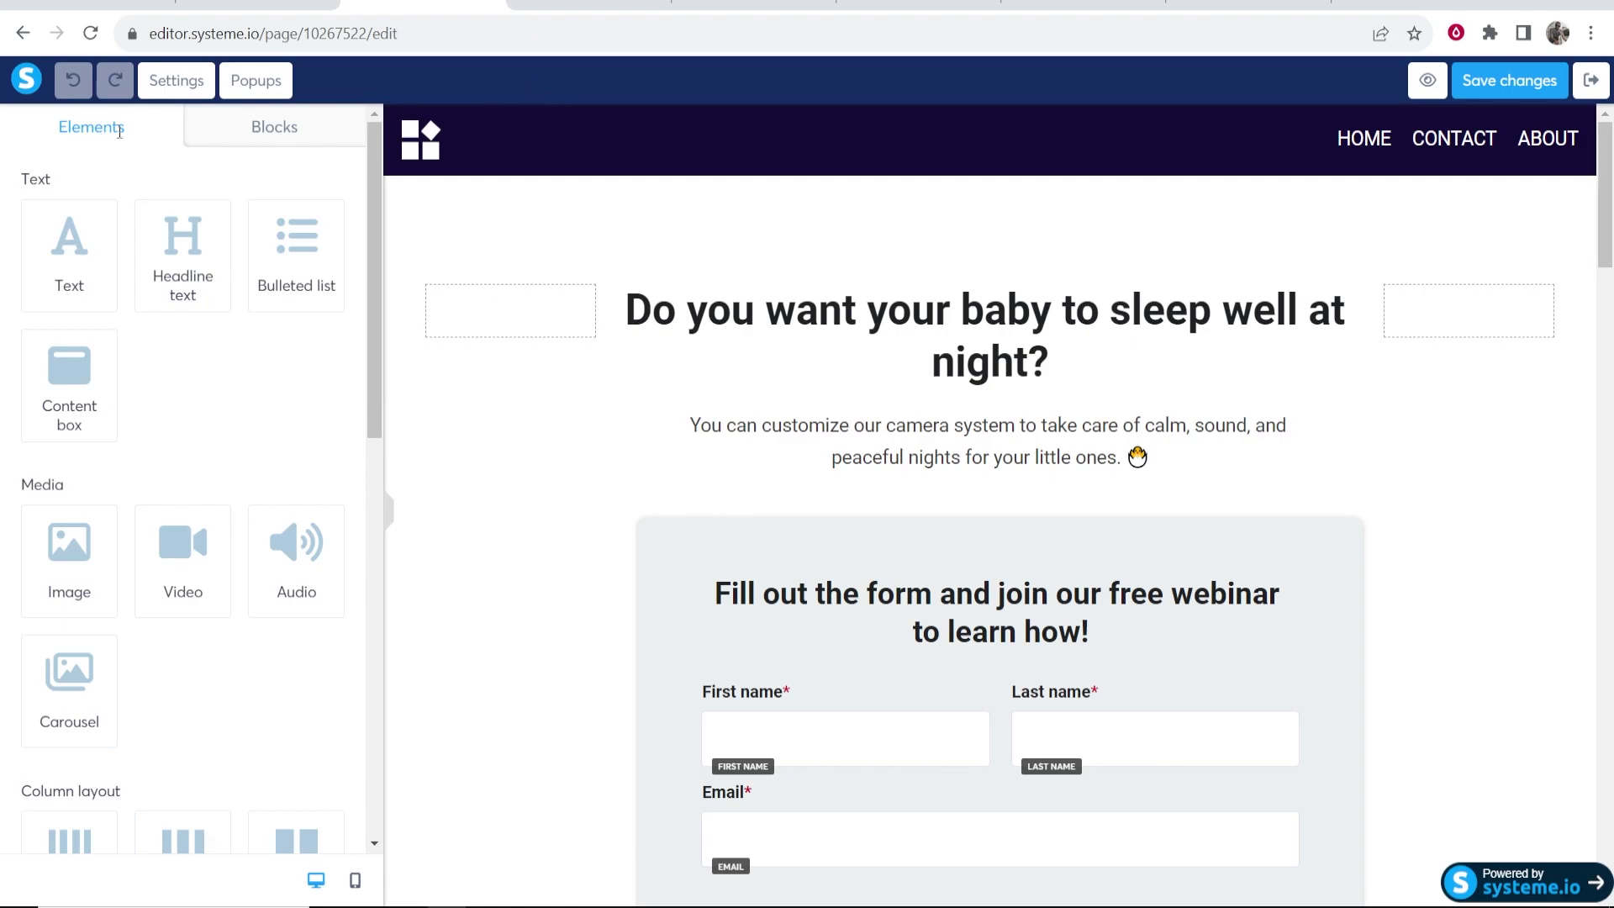
scroll(112, 235, down, 1)
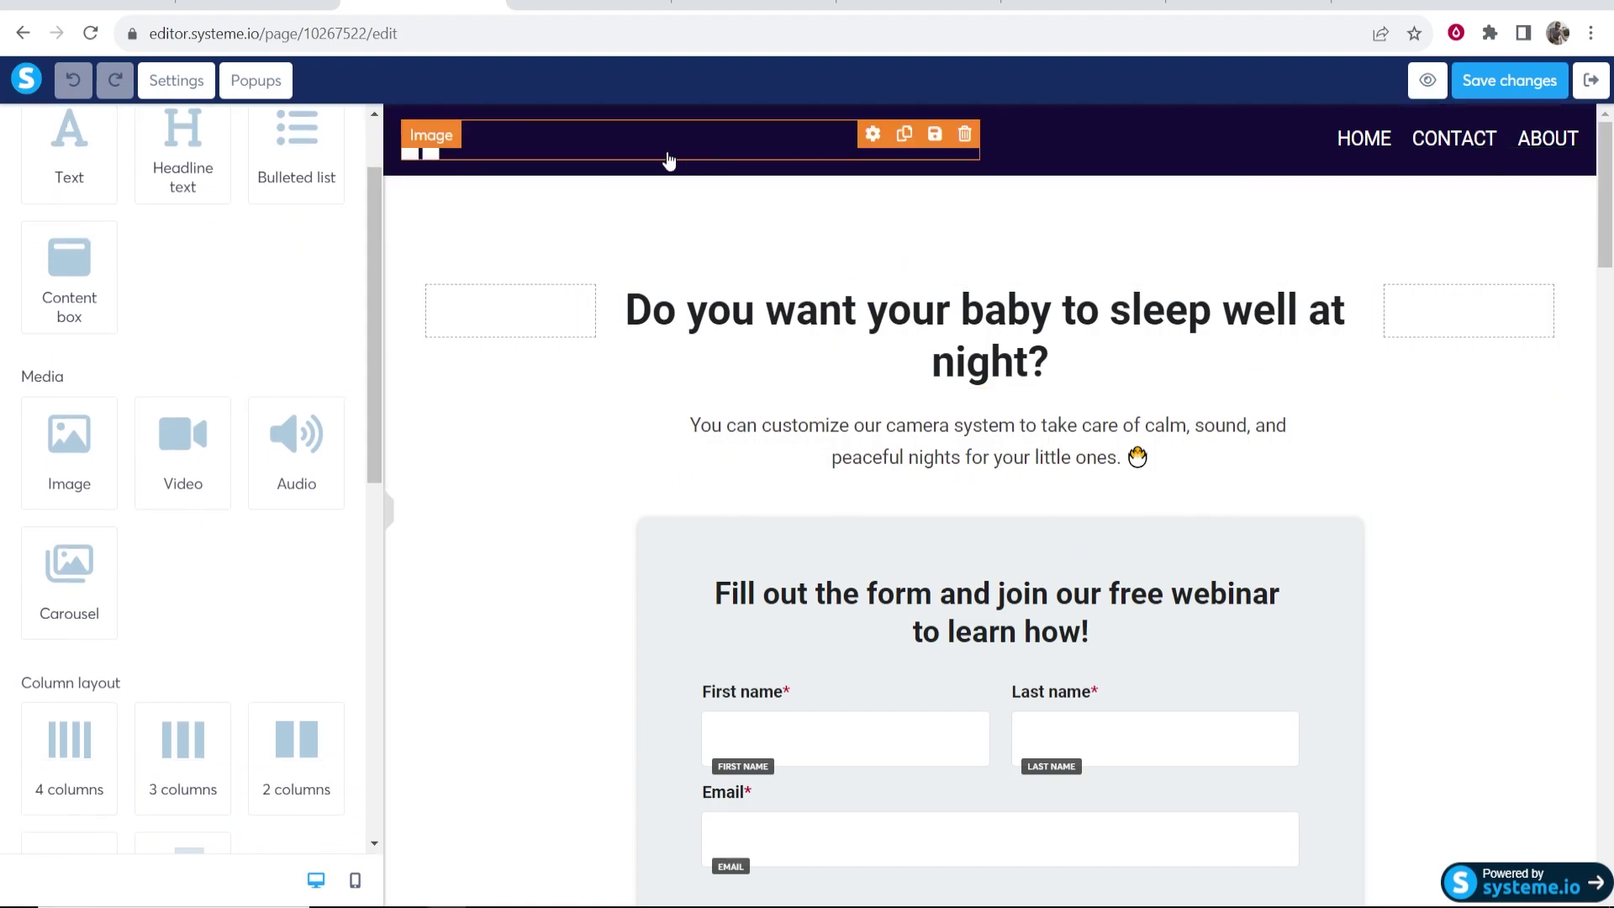
scroll(269, 135, up, 1)
click(277, 127)
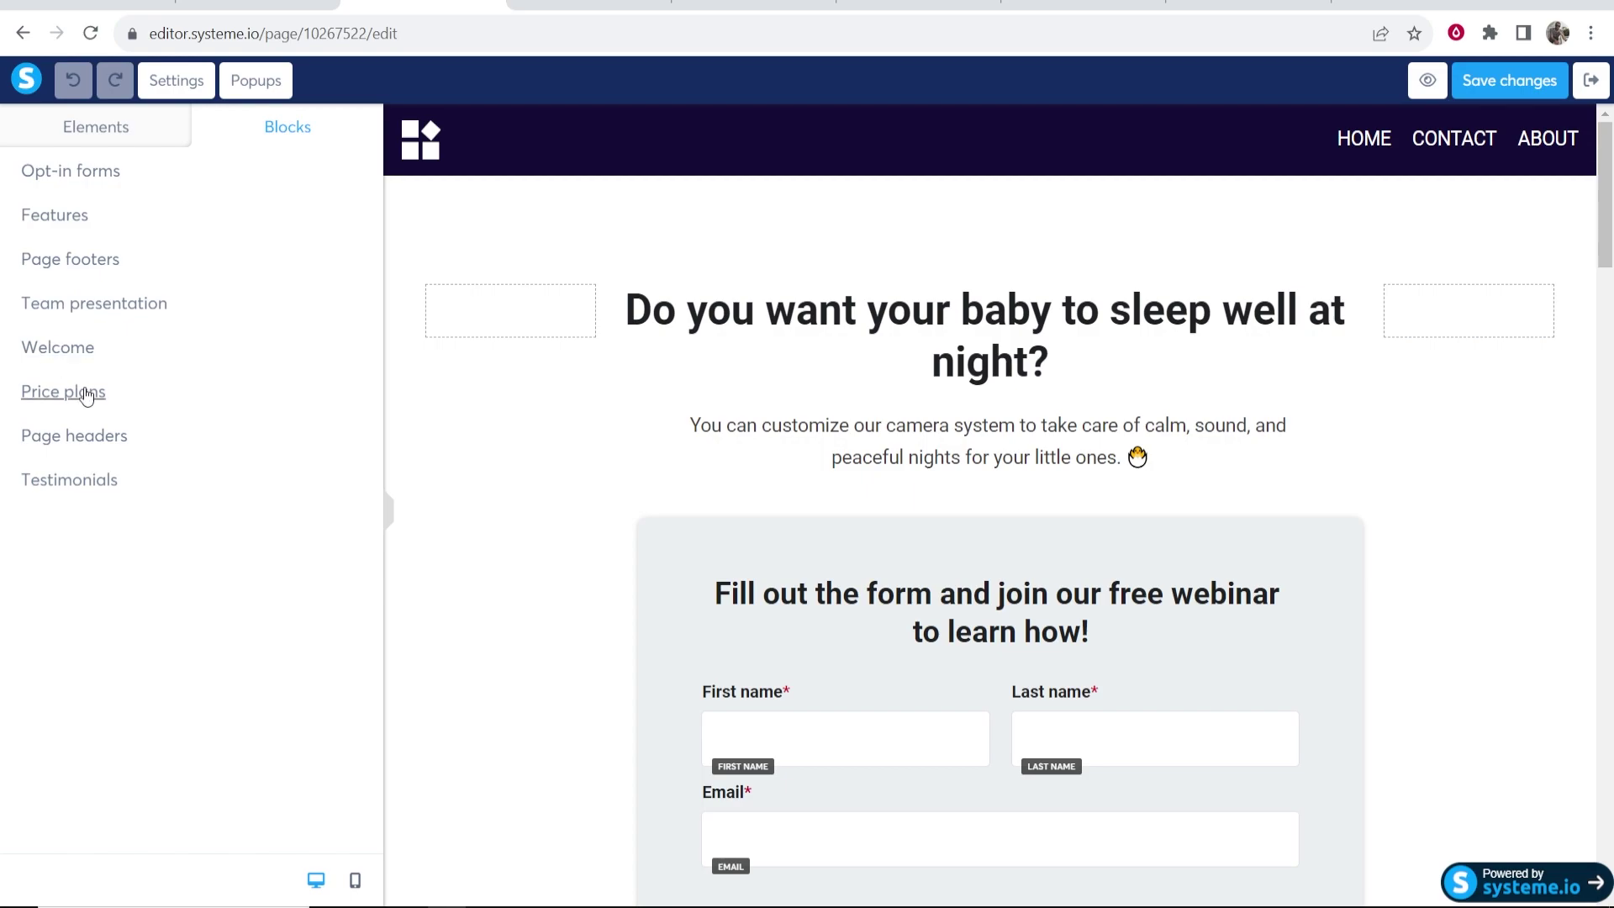
click(116, 139)
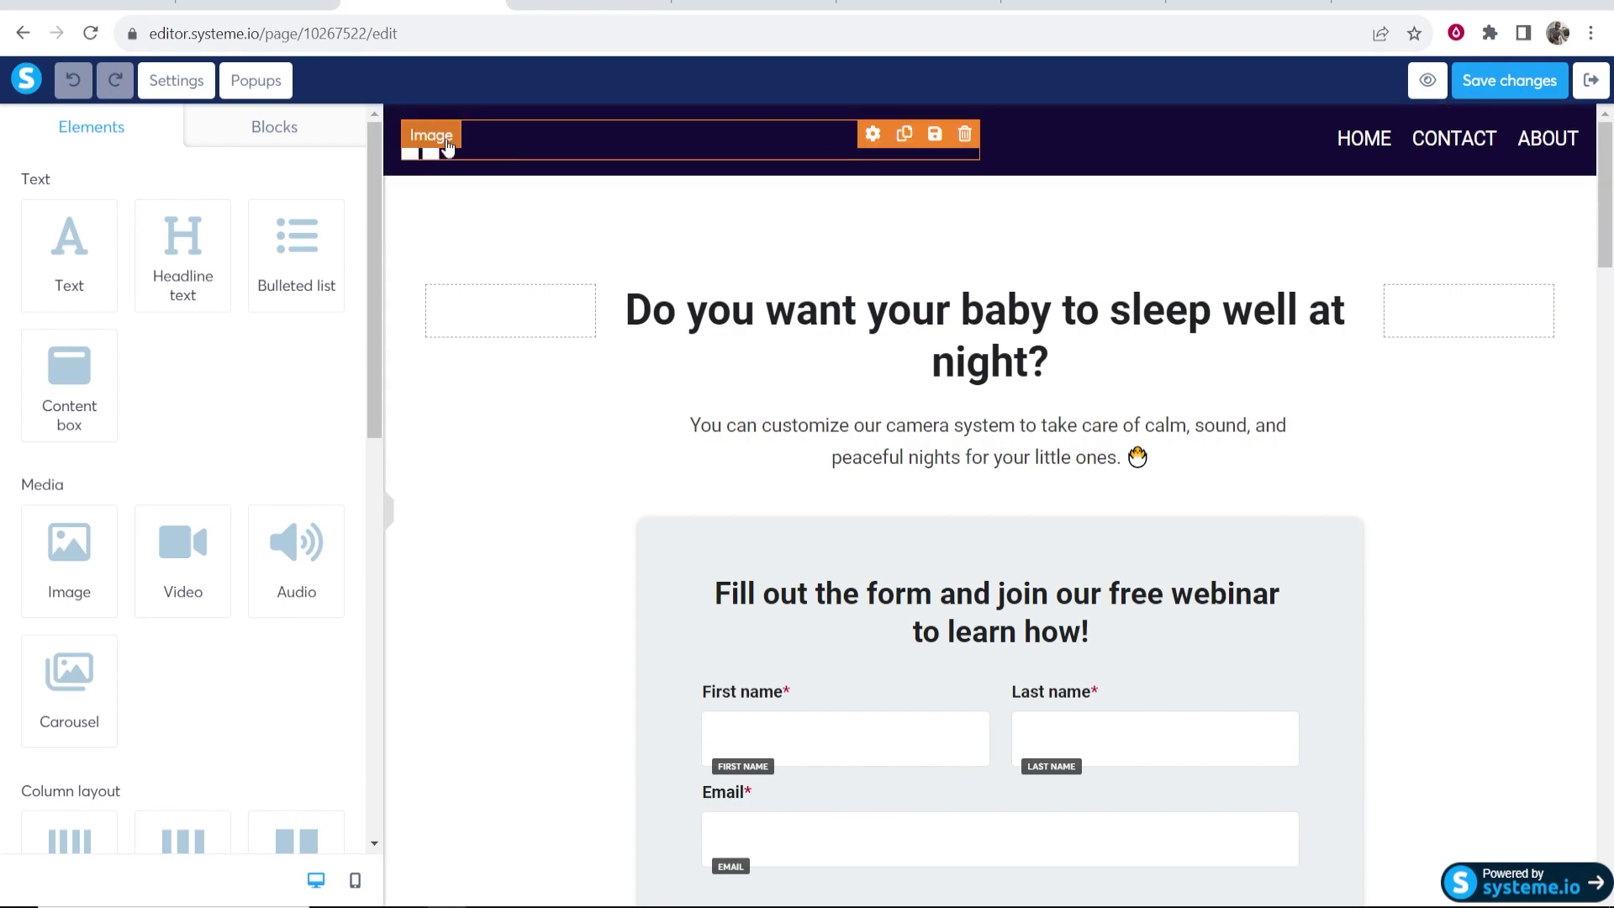
Step: Select the logo image in the page header and look through its file, link, size, margin, border, shadow and visibility settings
click(822, 153)
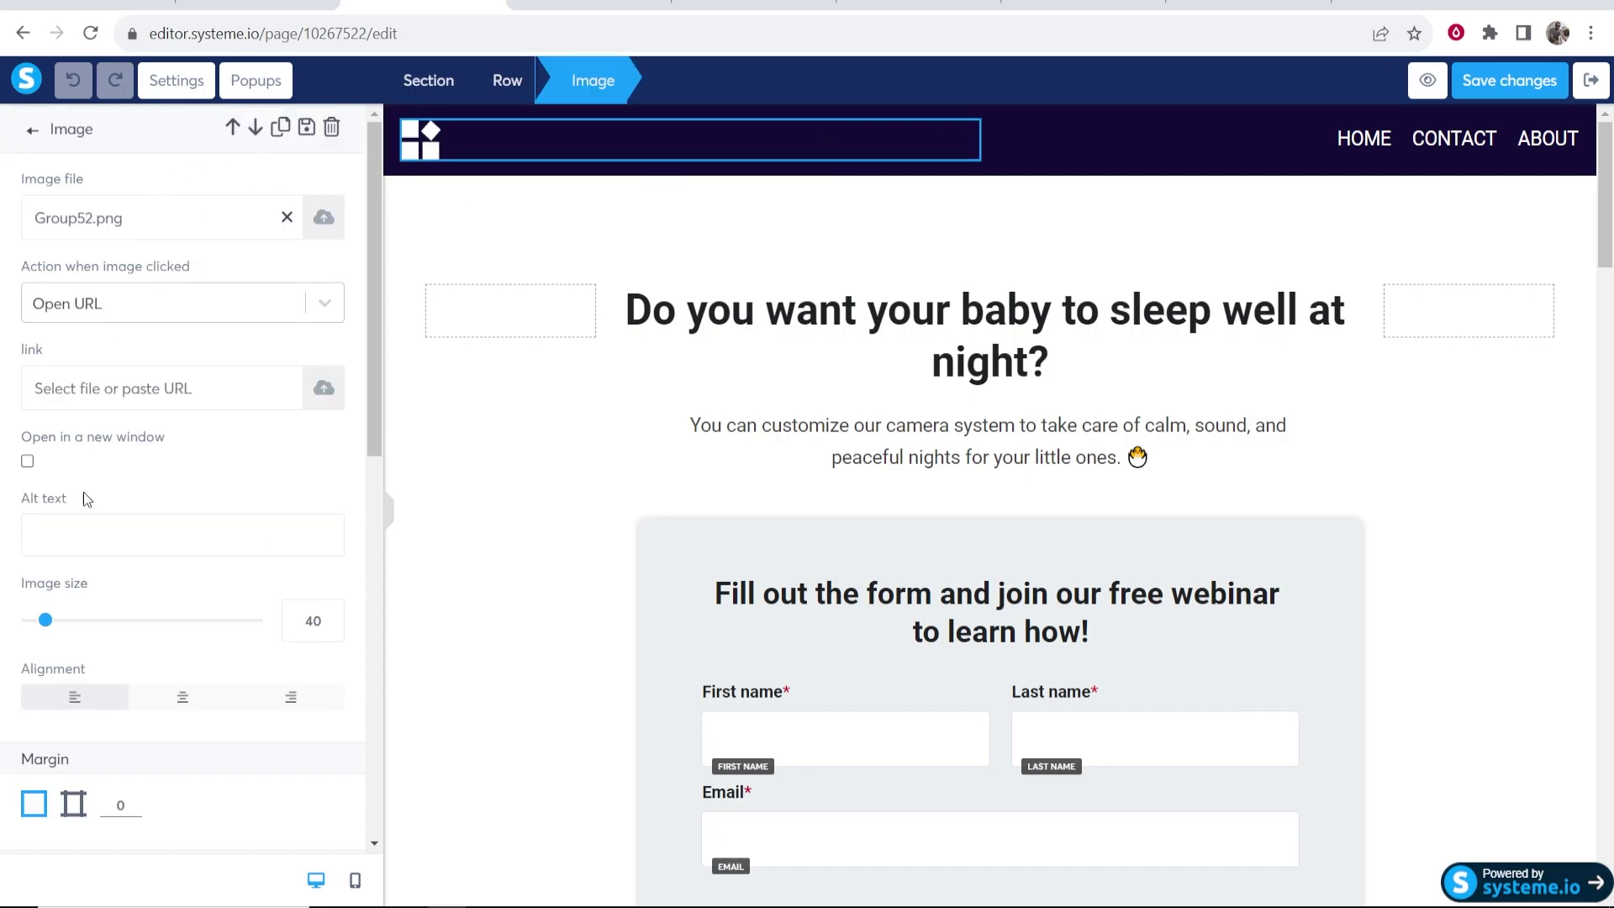
scroll(141, 266, down, 10)
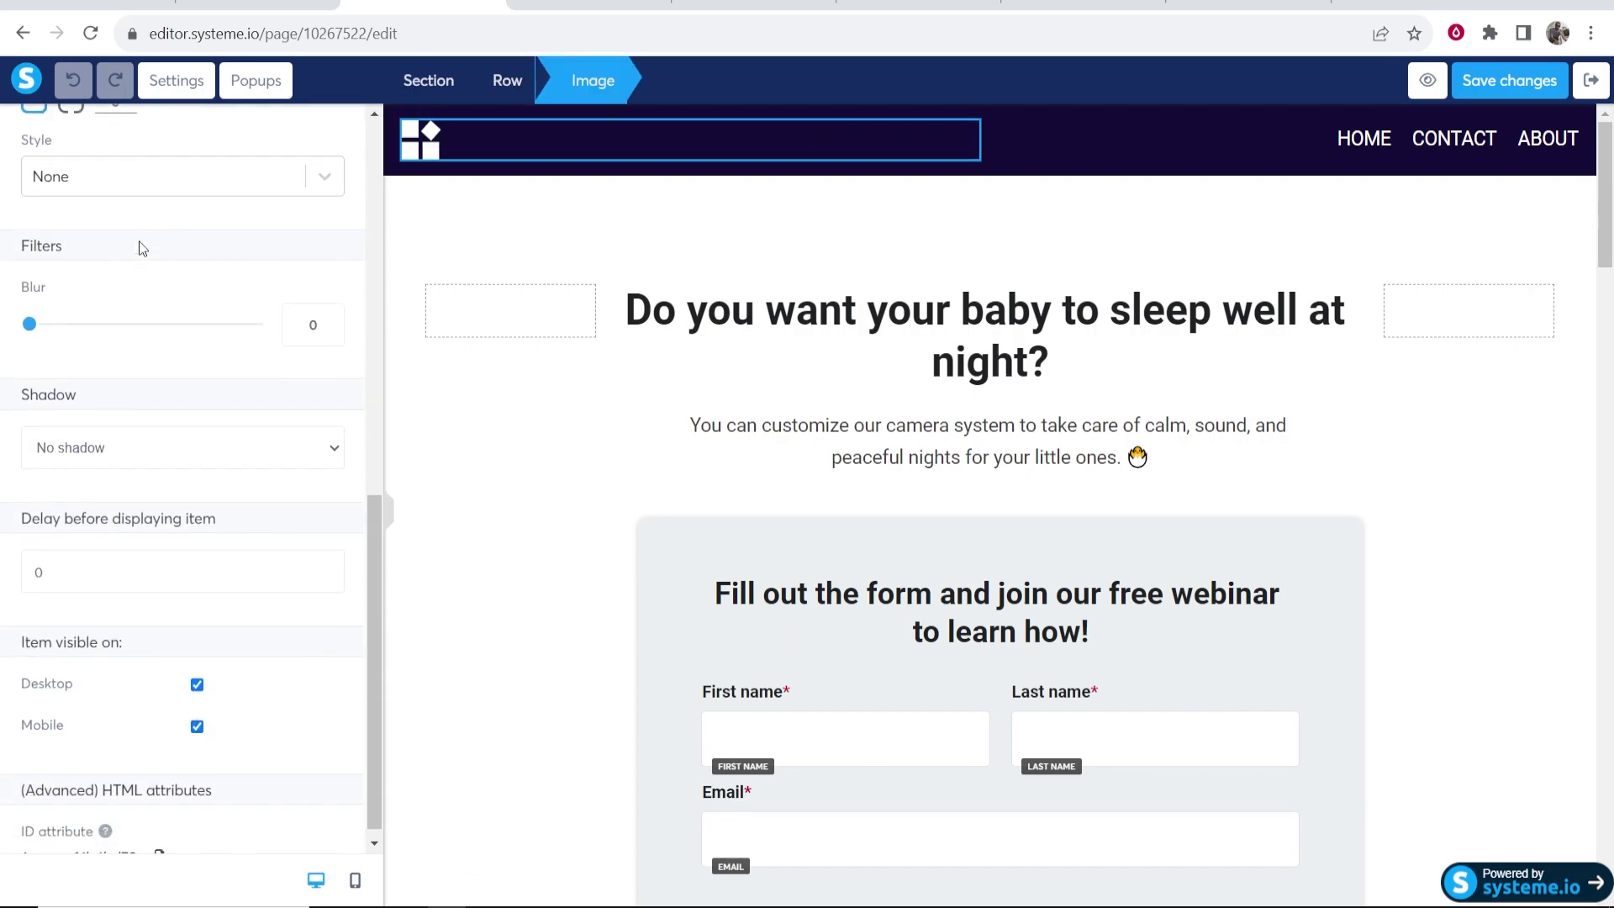
scroll(134, 252, up, 10)
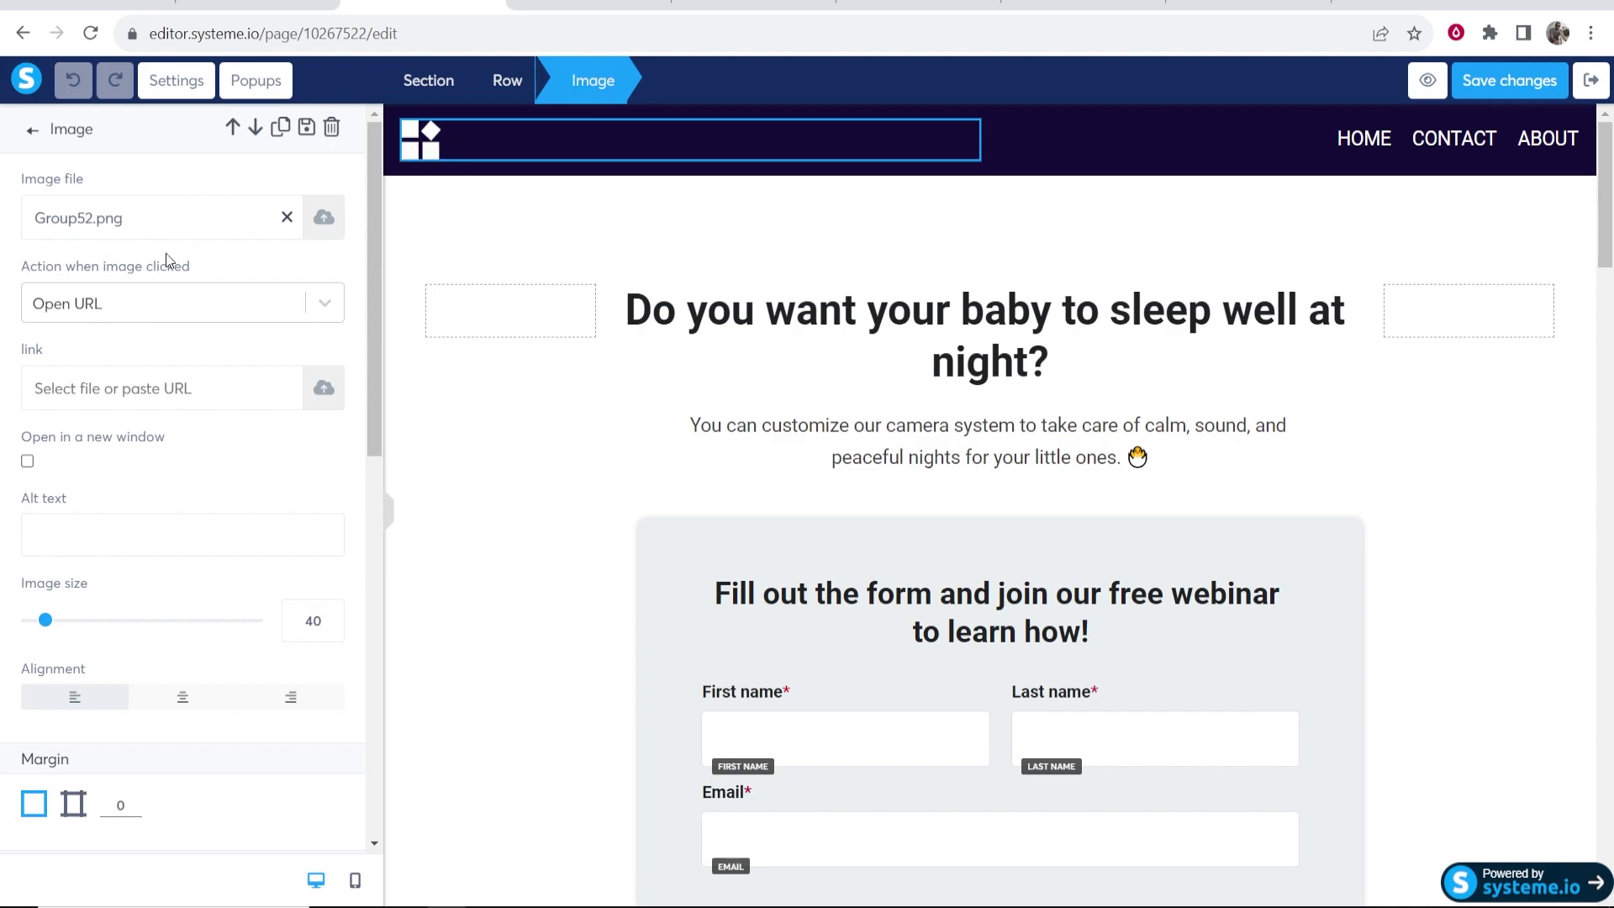
triple_click(115, 218)
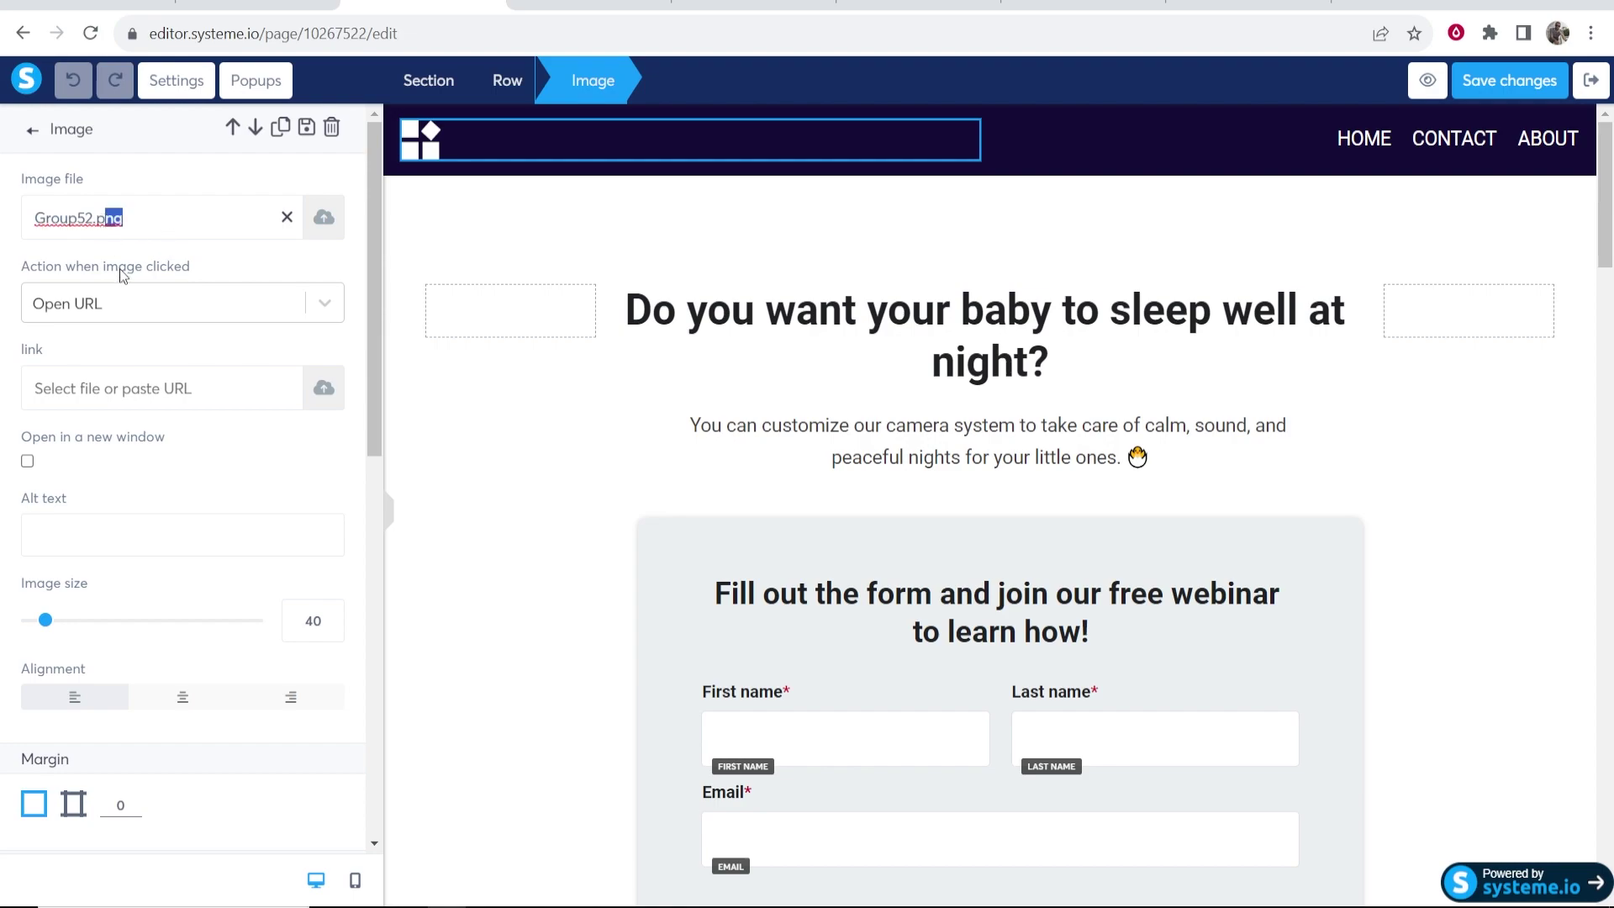
click(188, 263)
scroll(135, 313, down, 3)
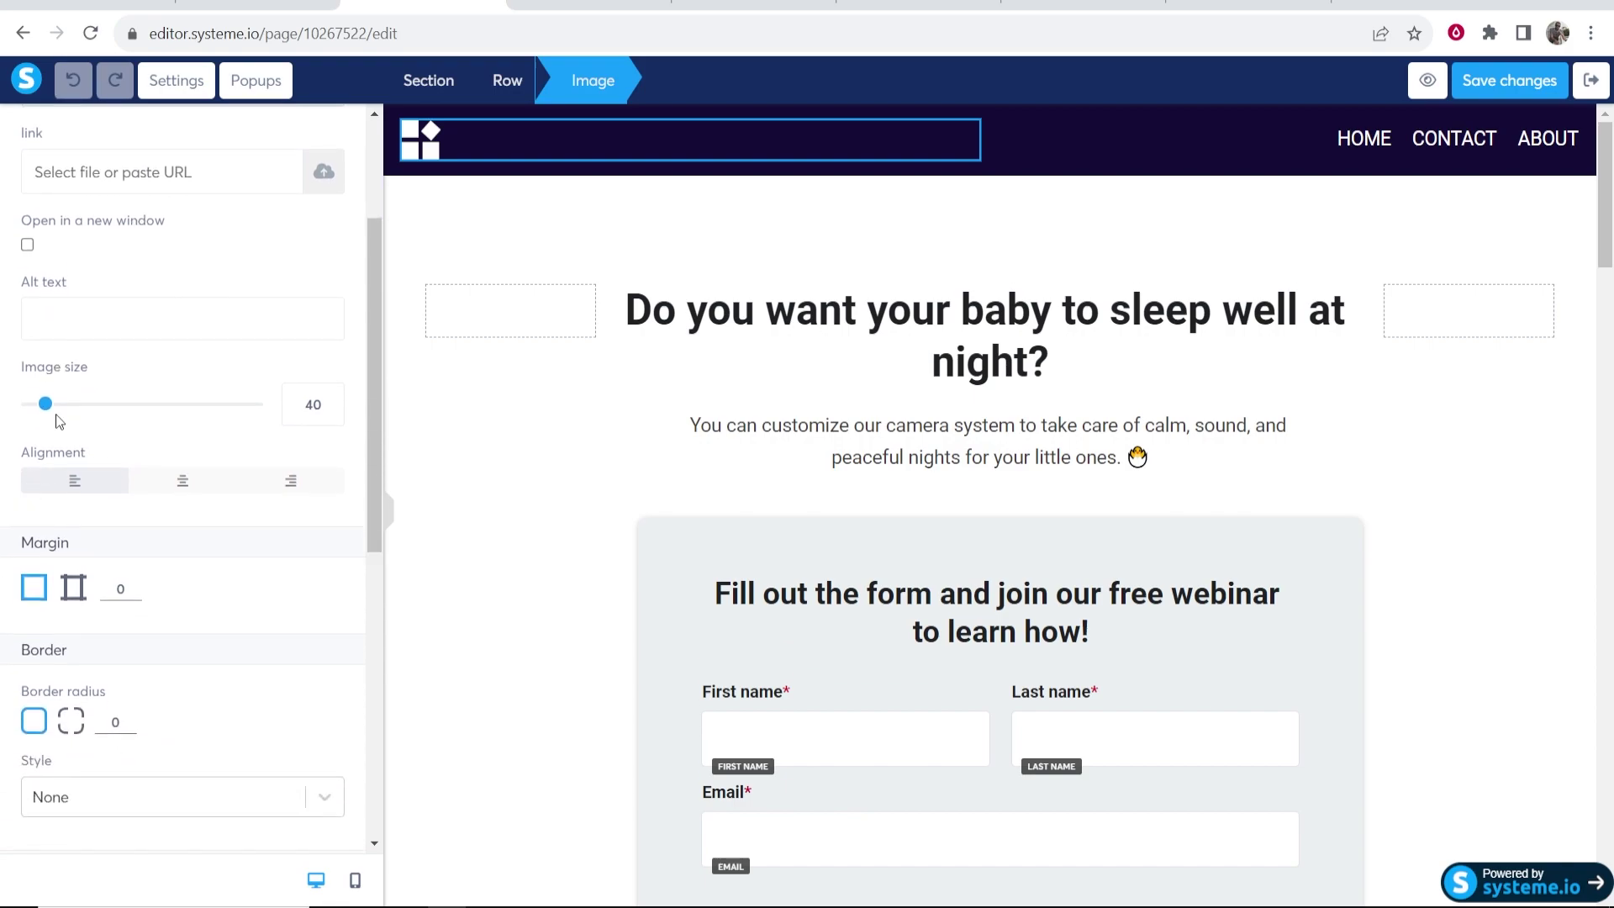
scroll(101, 492, down, 6)
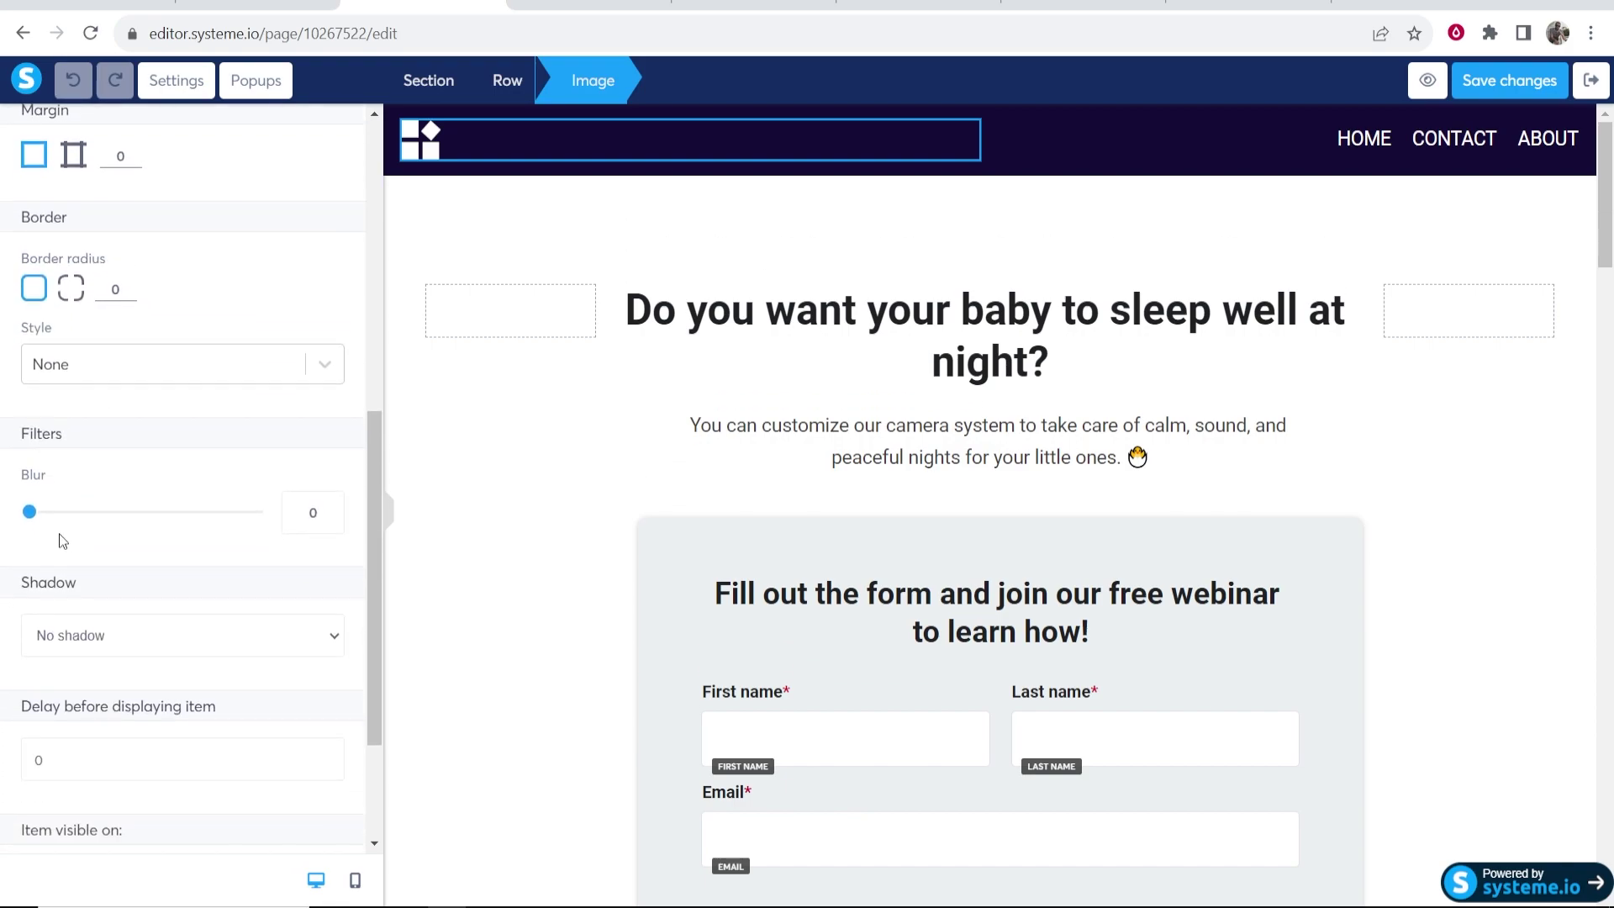
scroll(126, 548, down, 2)
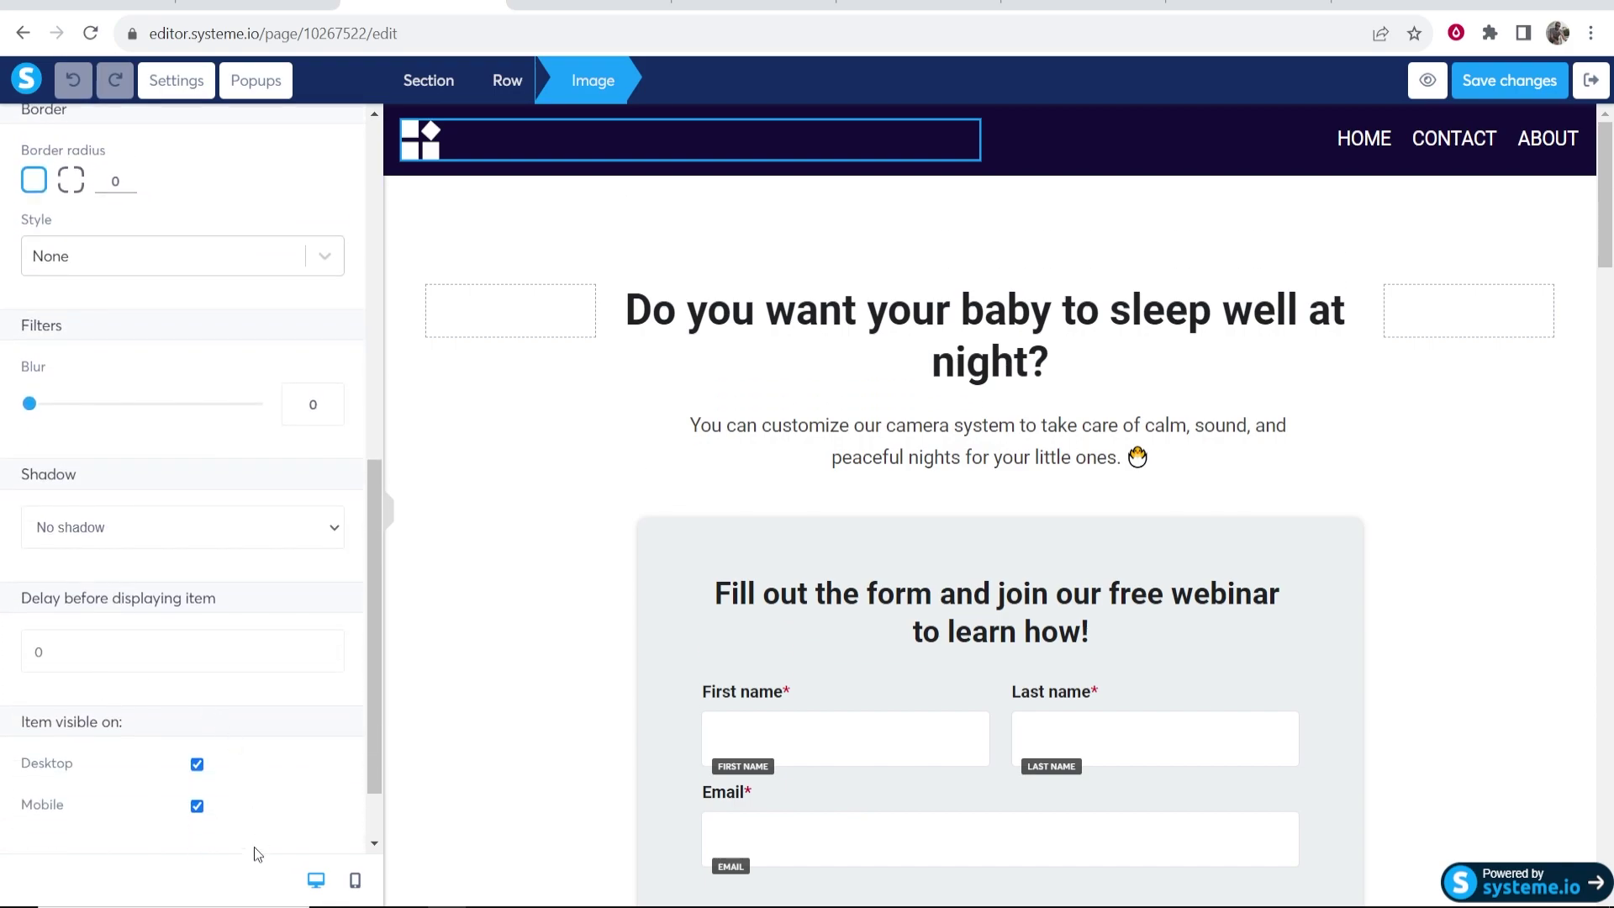
scroll(212, 729, up, 8)
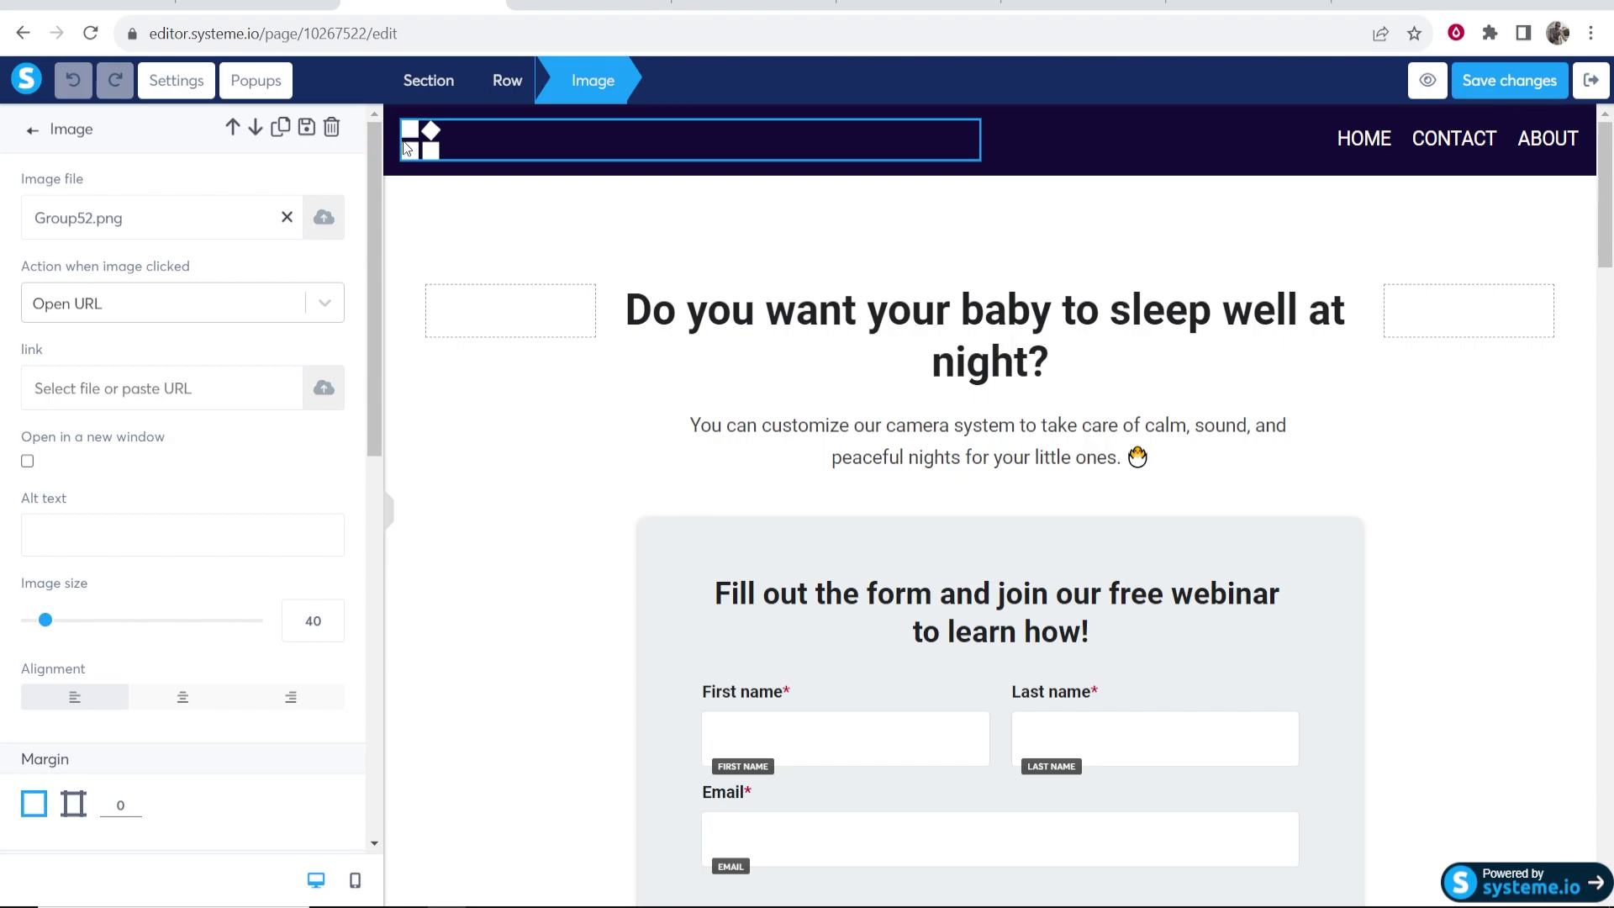
Step: Save the WriteAppReviews logo image from the offer's quiz sales page to the computer
click(916, 7)
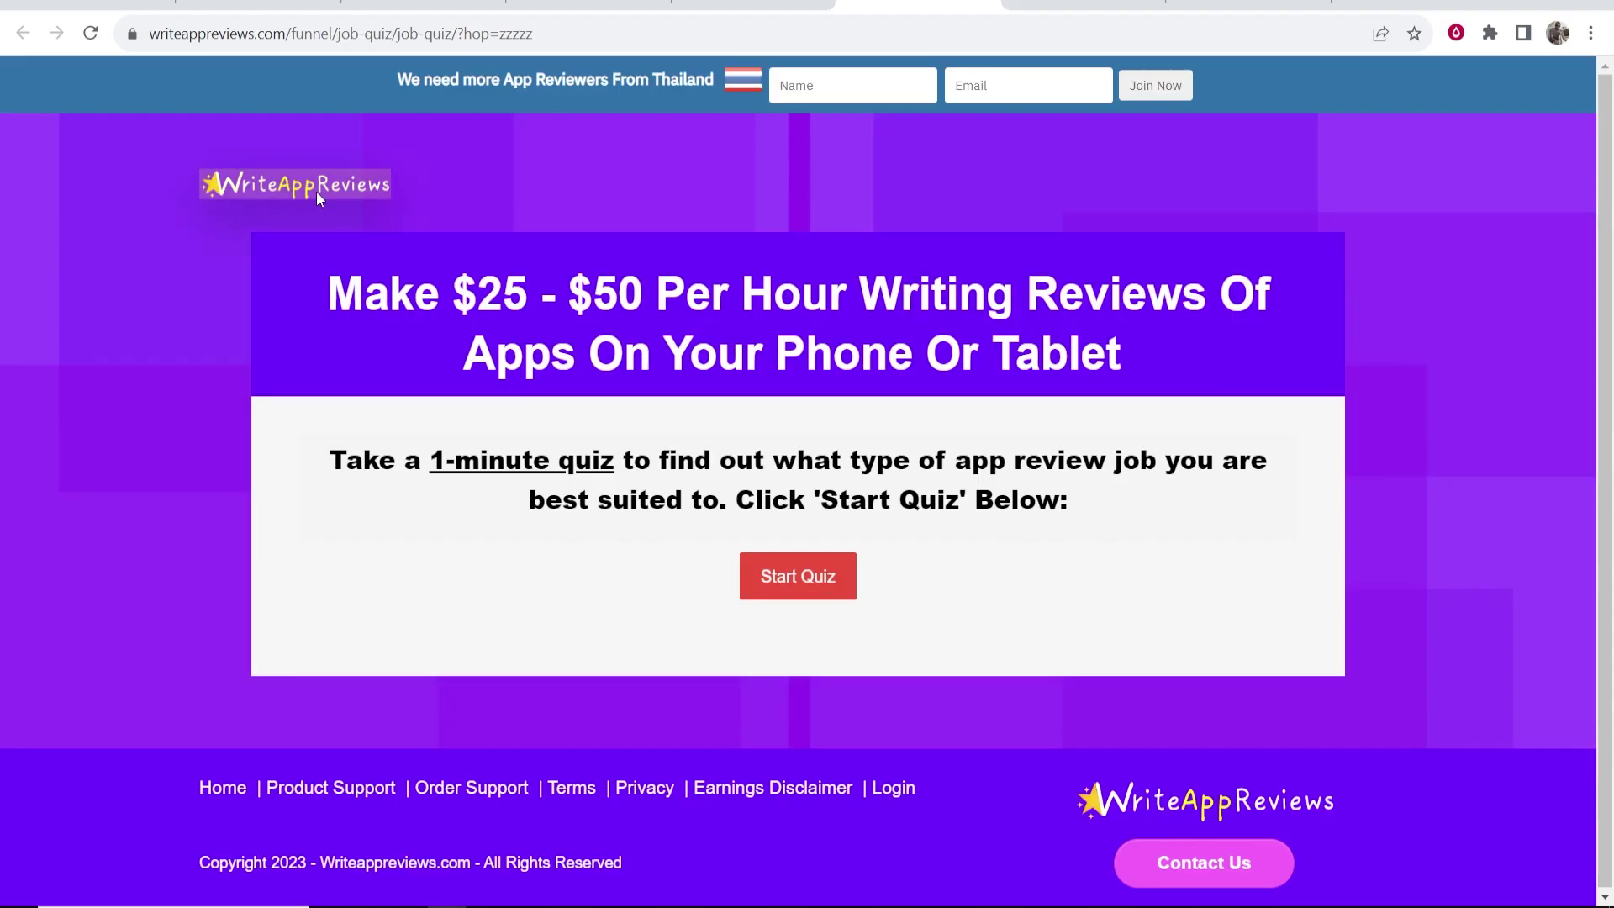
right_click(290, 192)
click(357, 225)
click(839, 529)
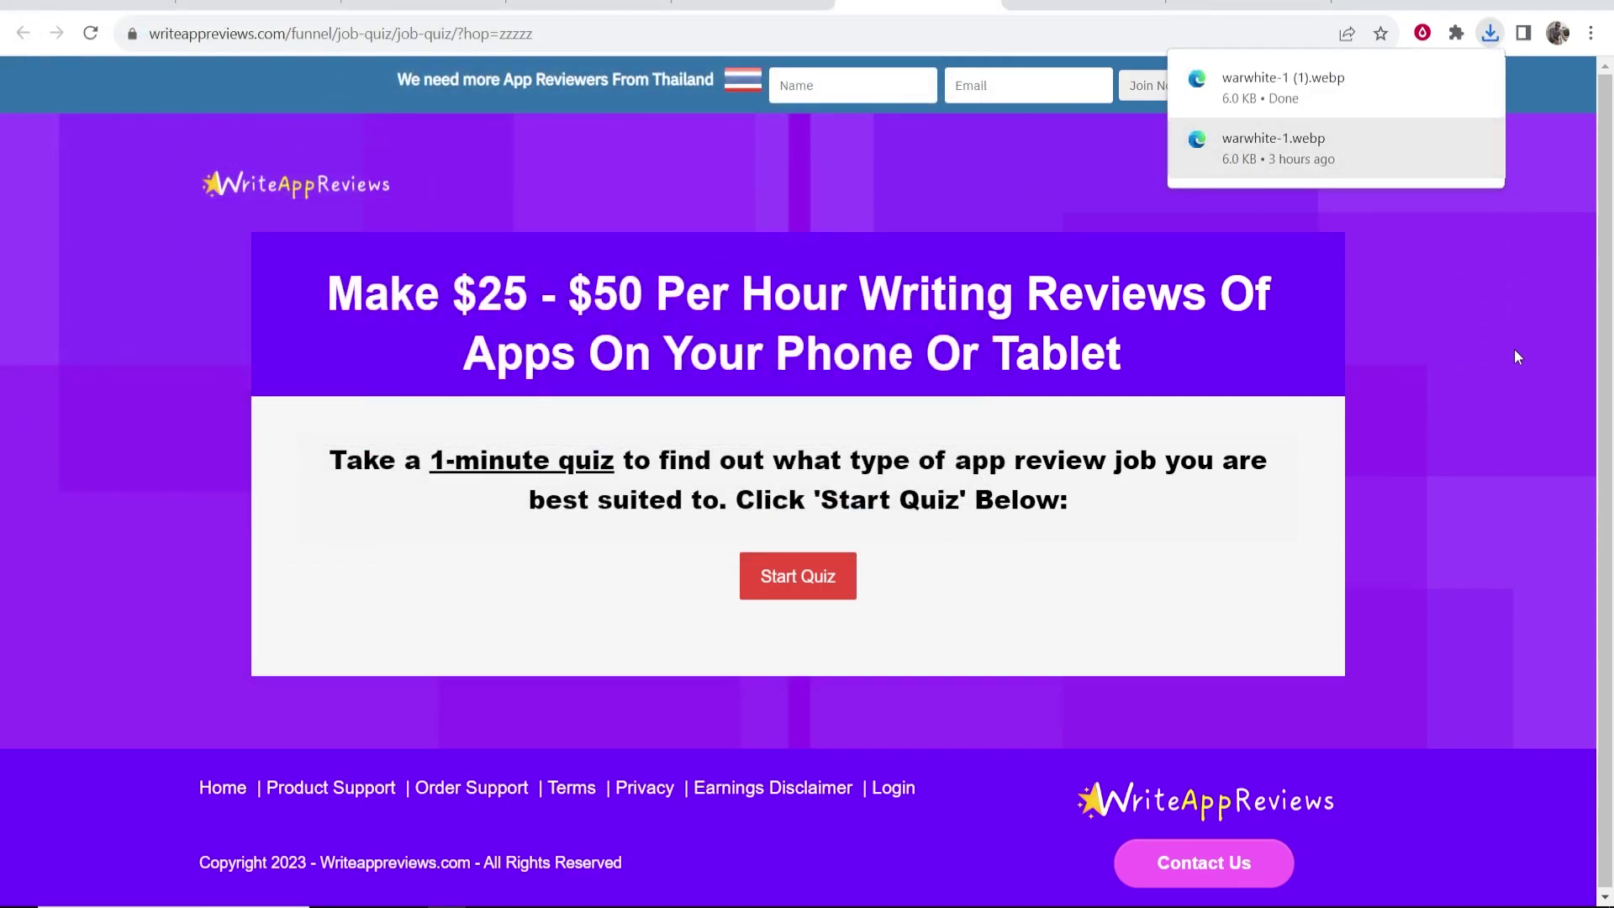
Step: Replace the header logo in the page editor by uploading the saved WriteAppReviews logo and inserting warwhite-11.webp
click(412, 8)
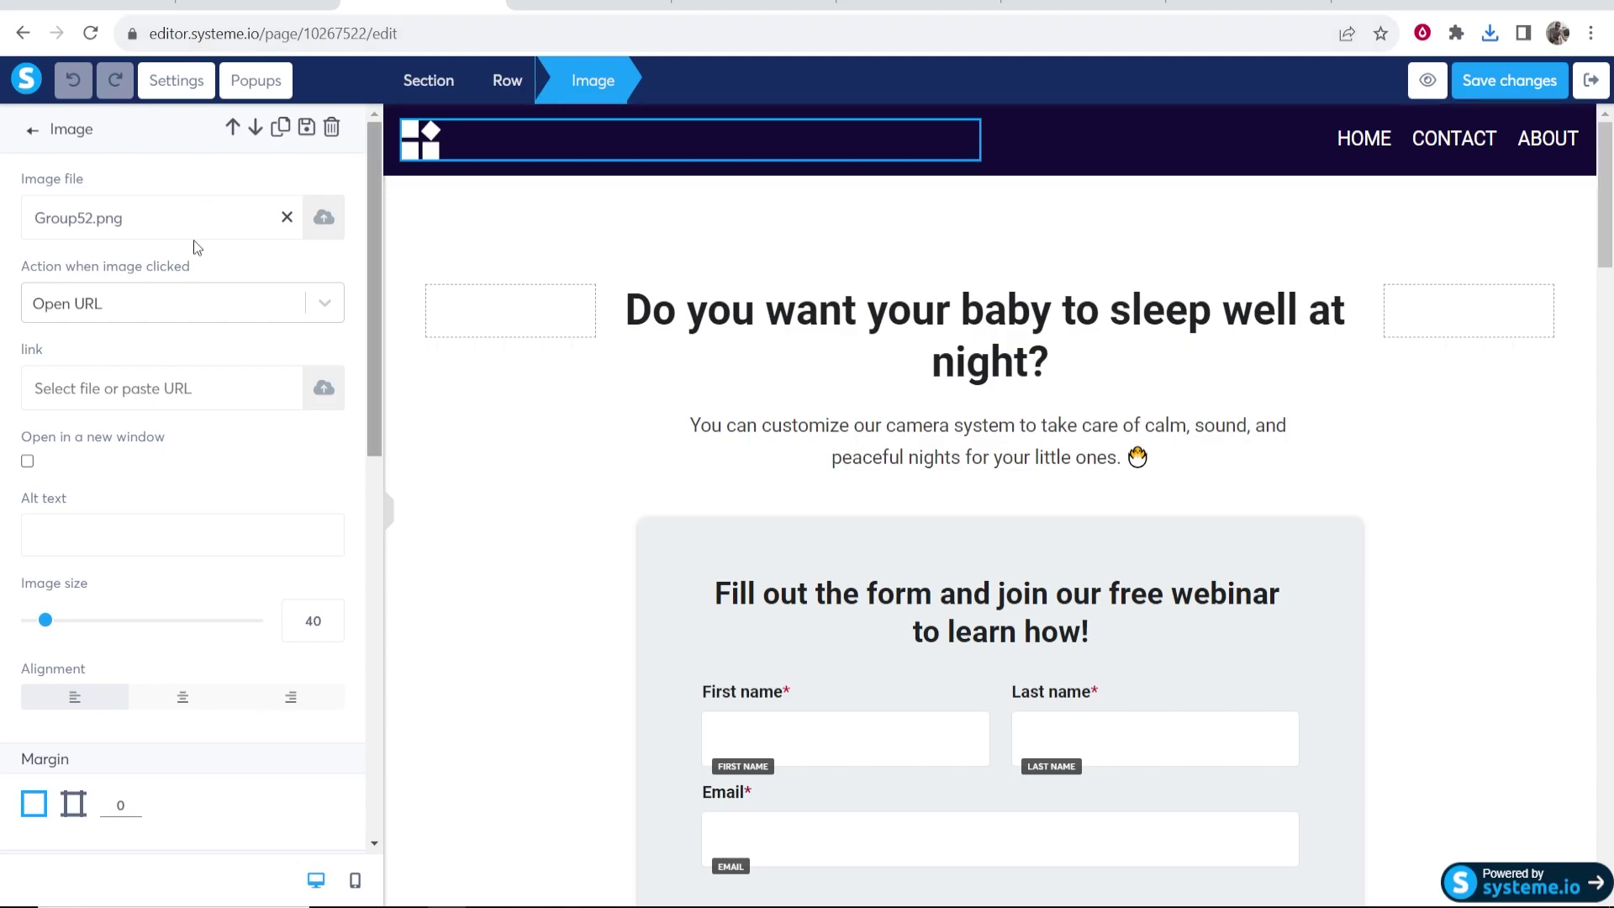
click(322, 220)
click(805, 551)
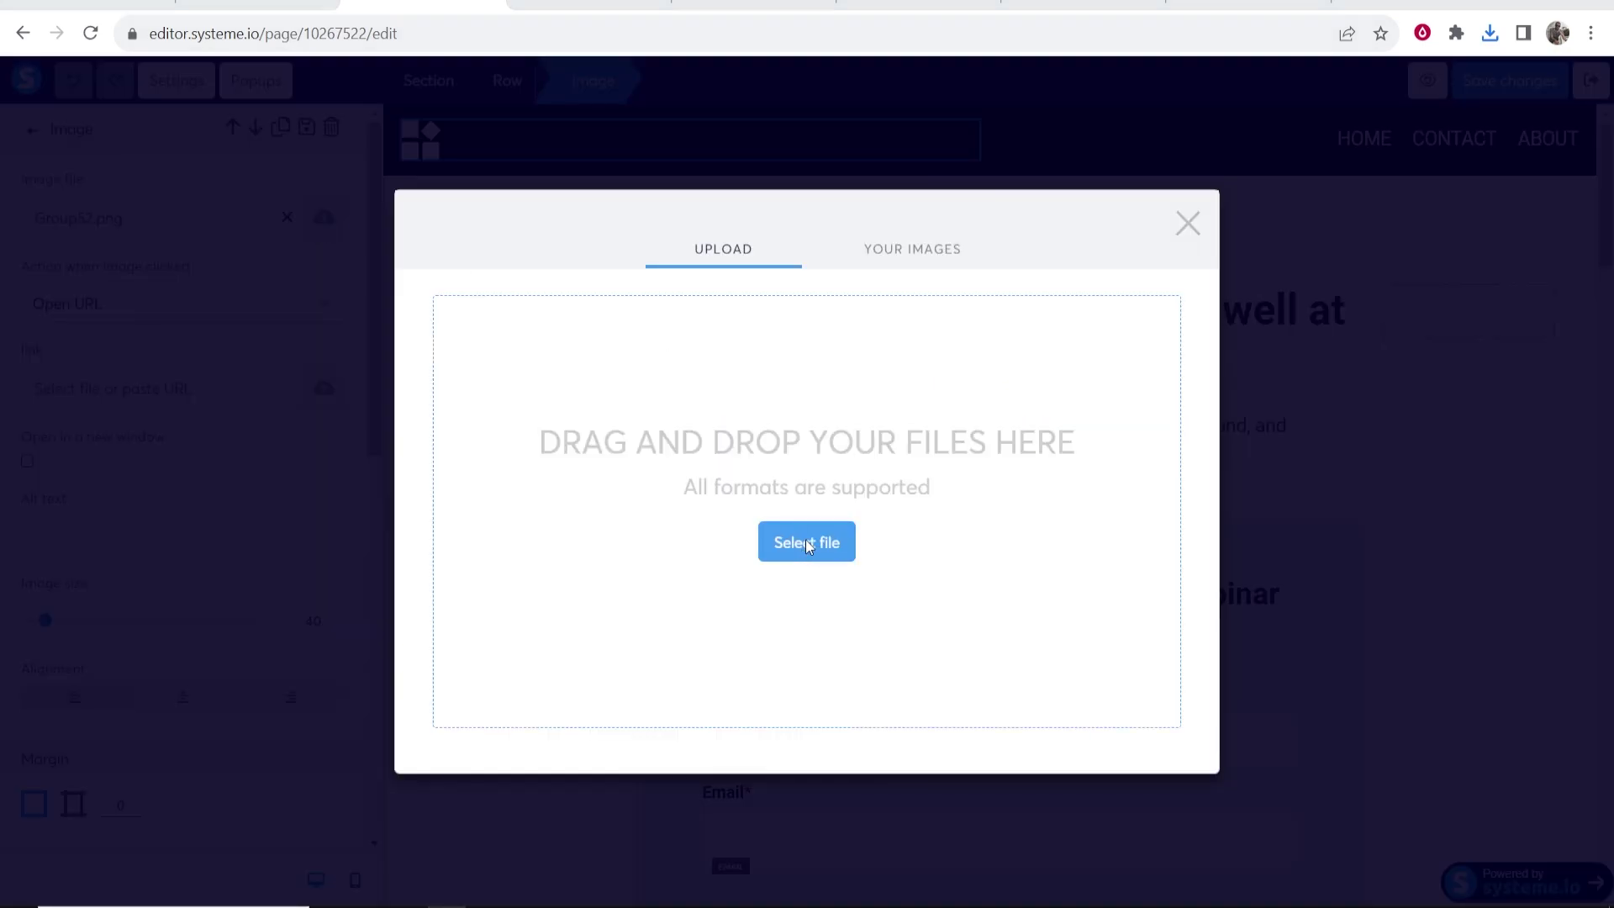
click(288, 161)
double_click(288, 164)
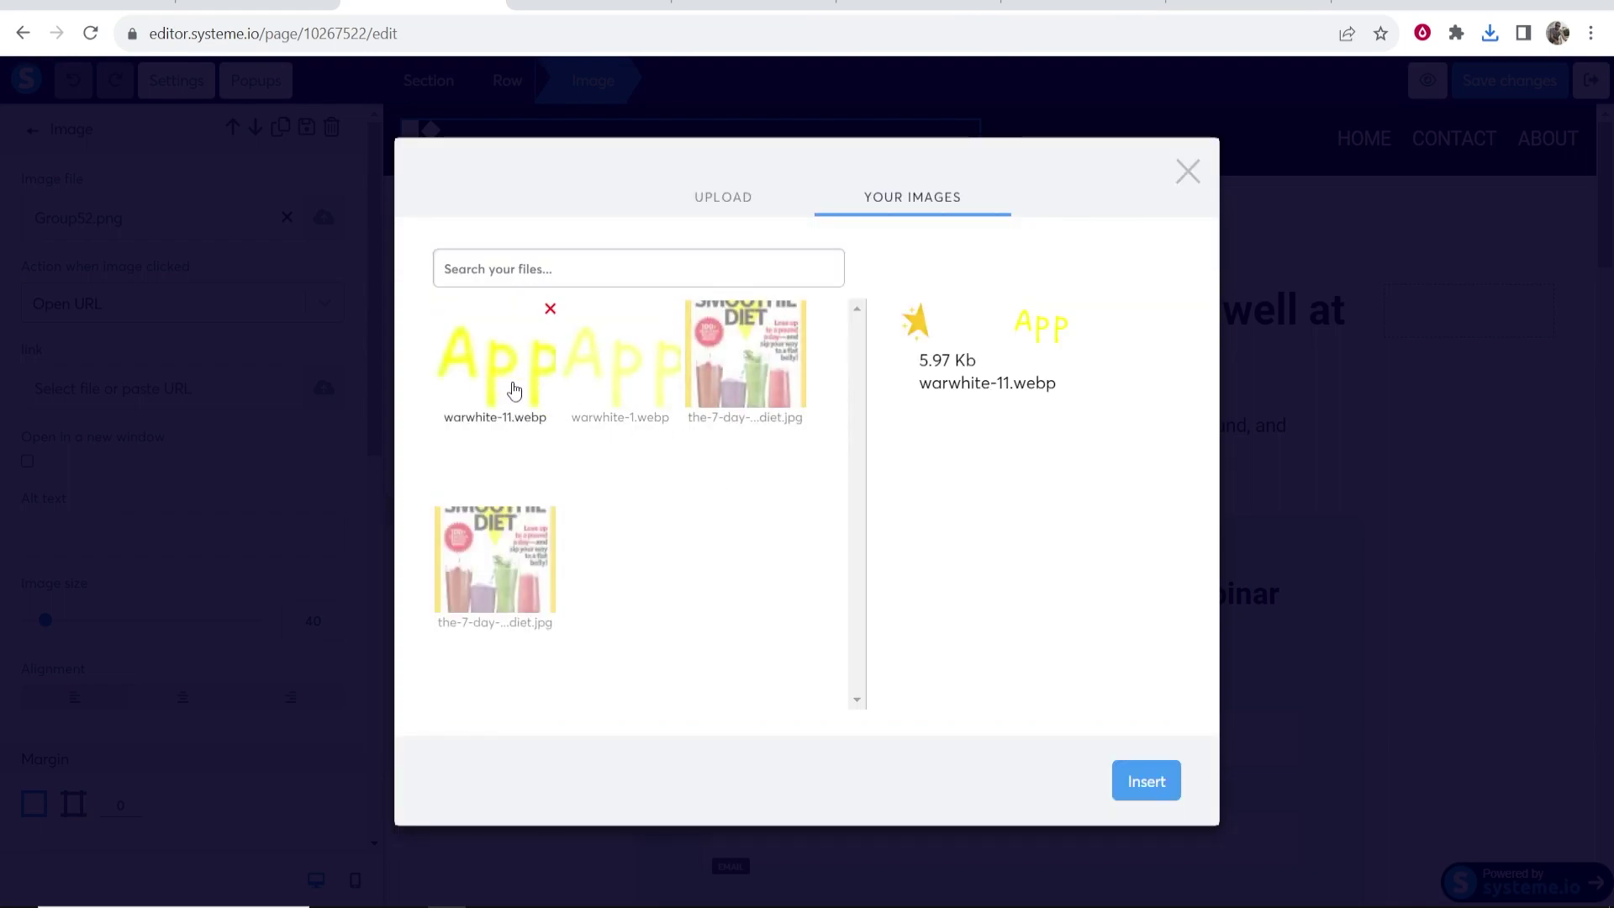
click(1141, 788)
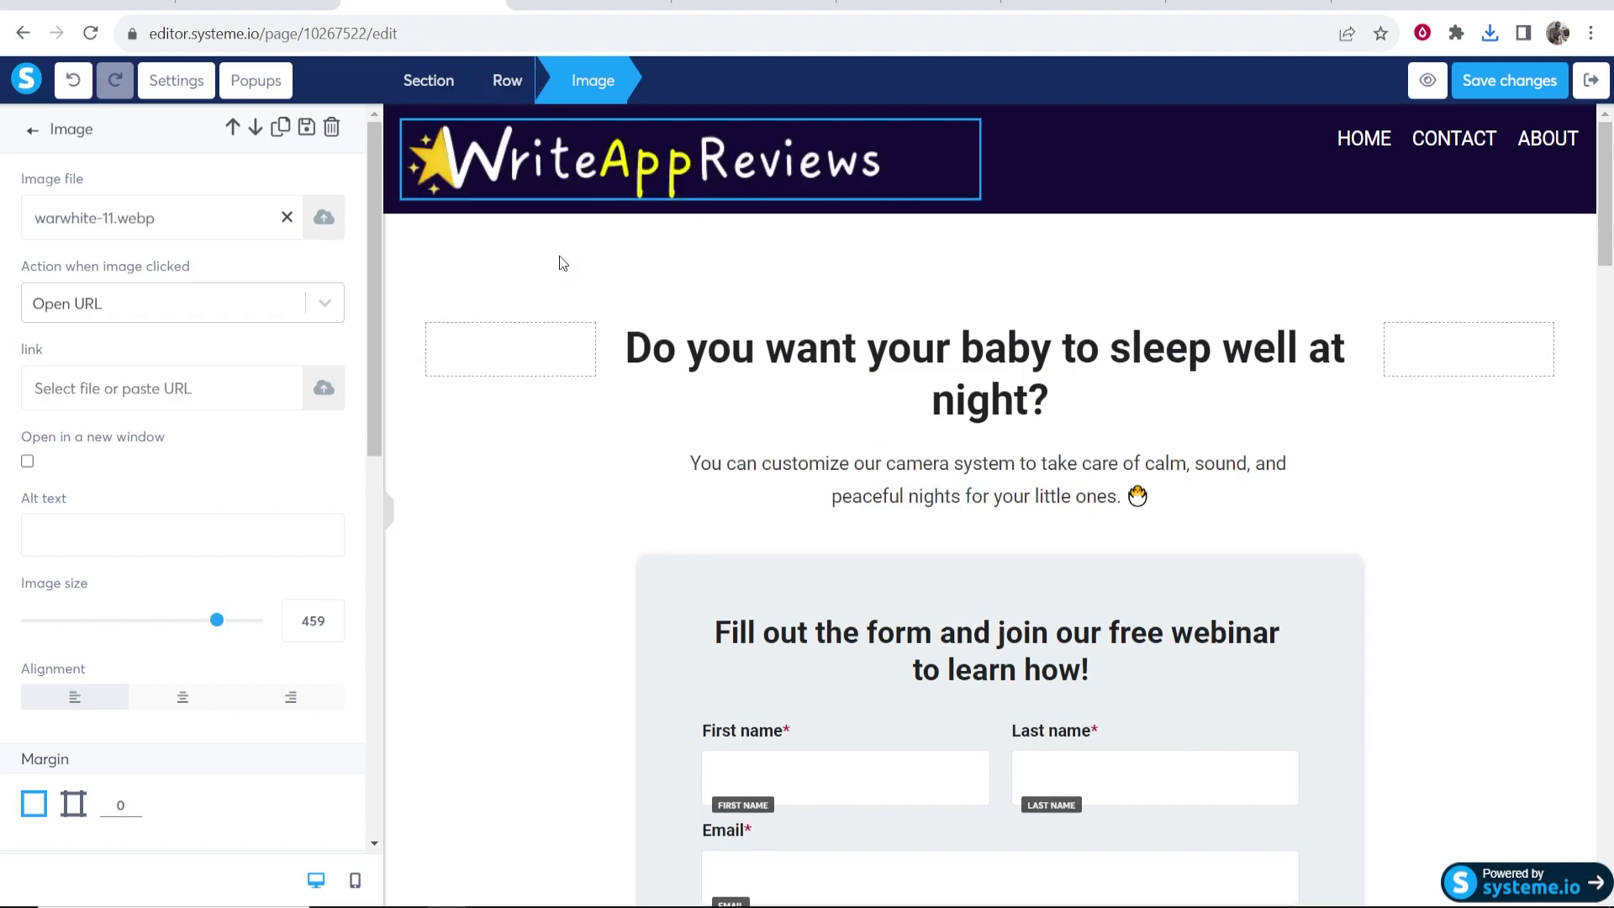
Step: Shrink the WriteAppReviews header logo to less than half its width and delete the Home, Contact and About menu beside it
drag(207, 625, 105, 623)
click(632, 194)
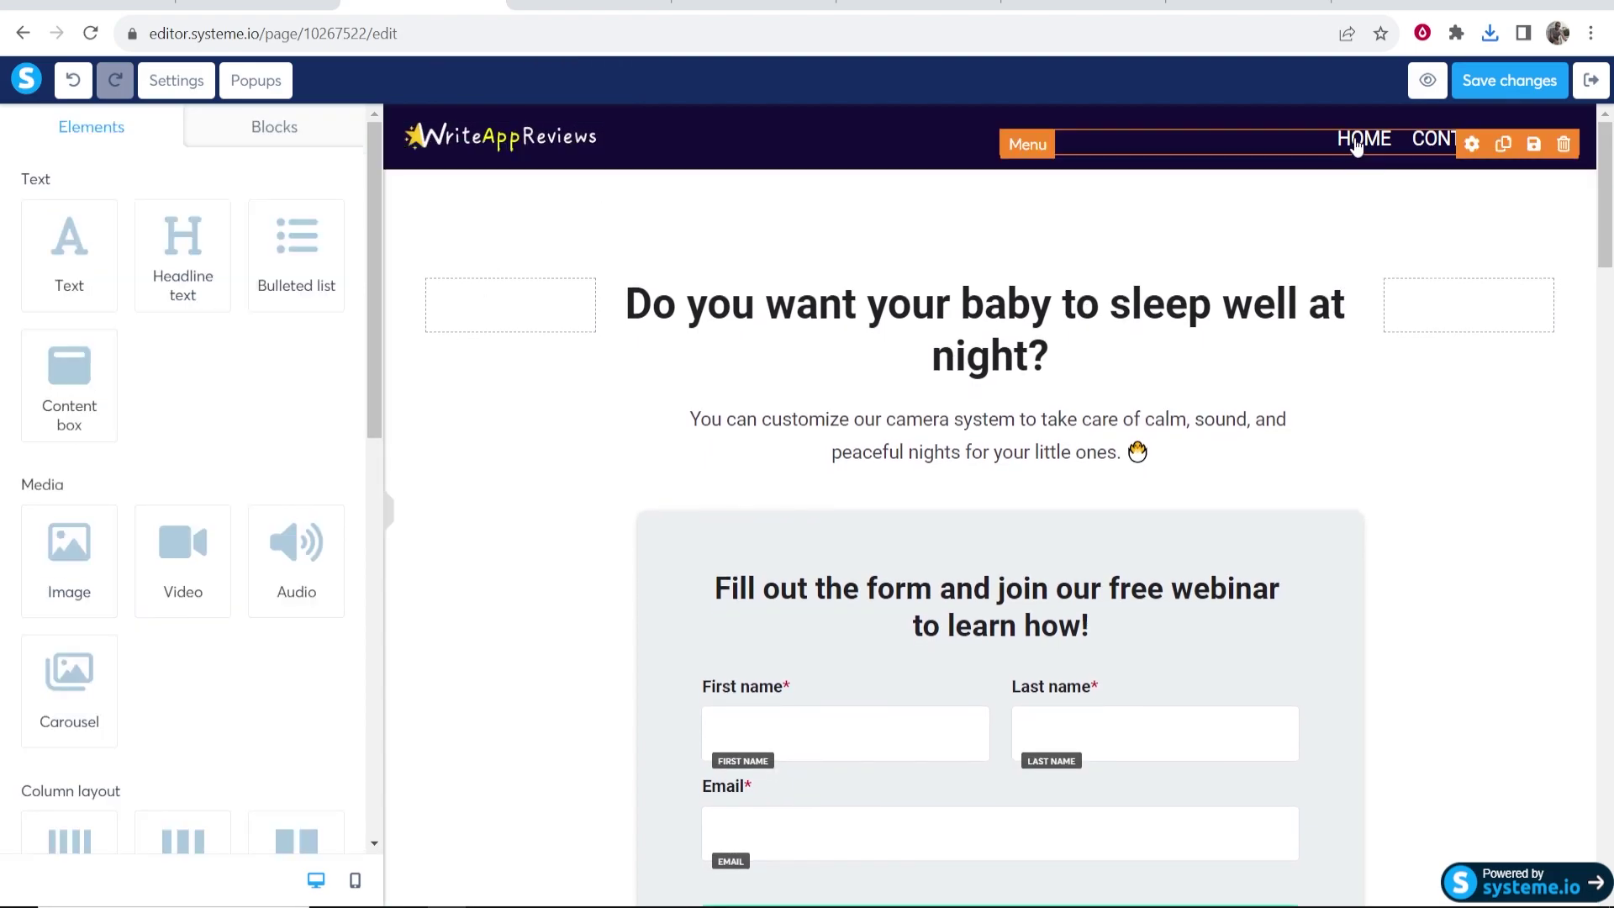
click(1554, 139)
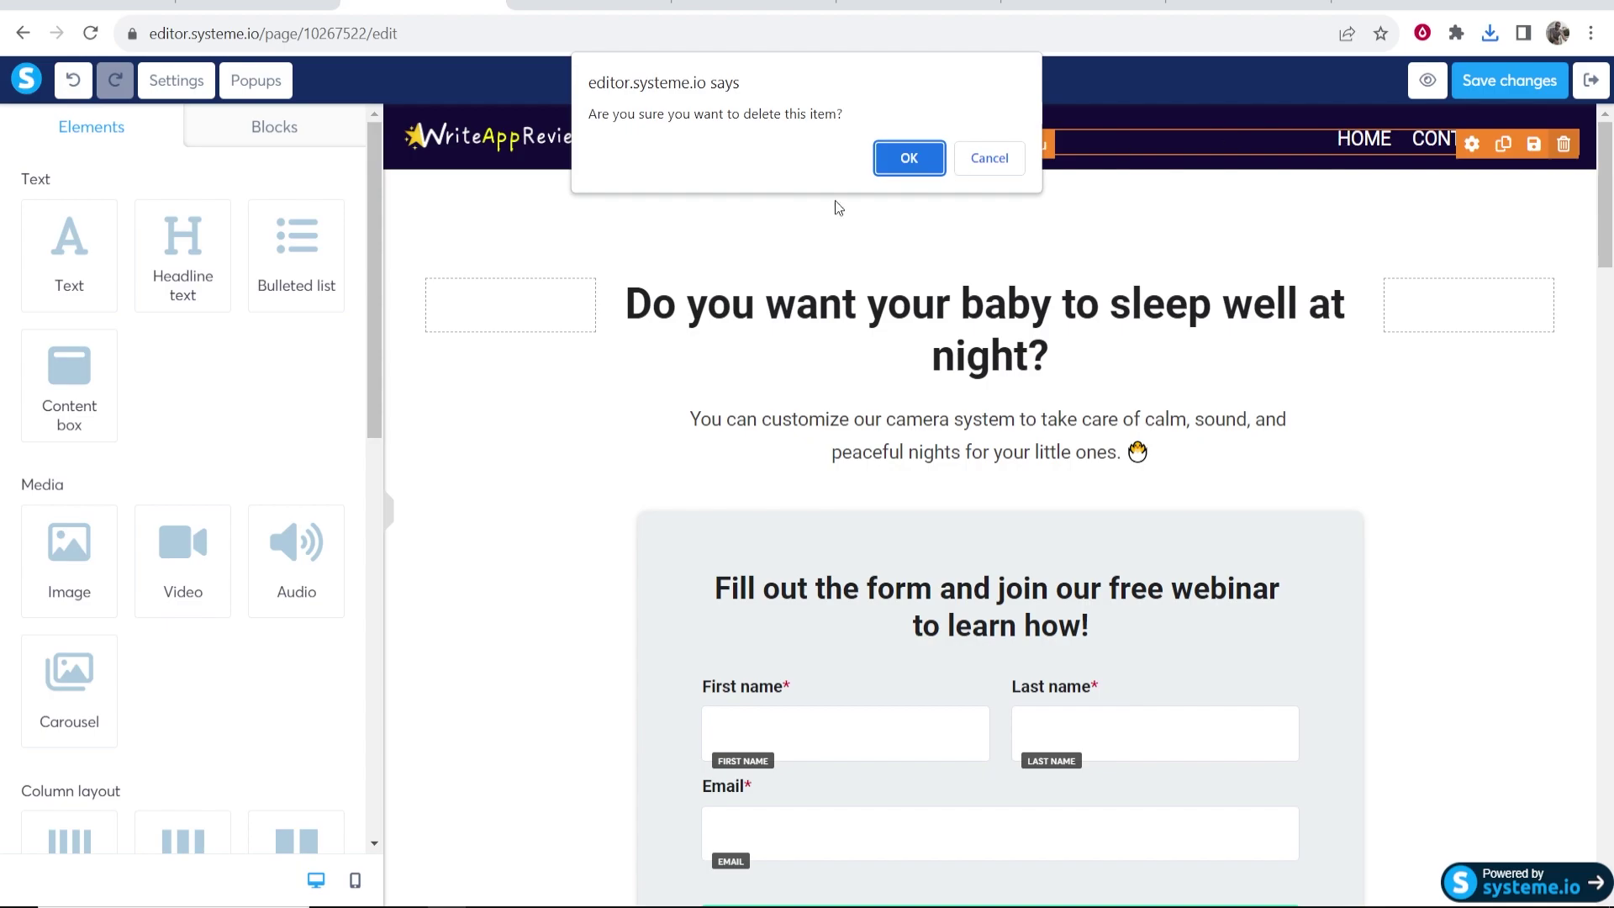
click(909, 154)
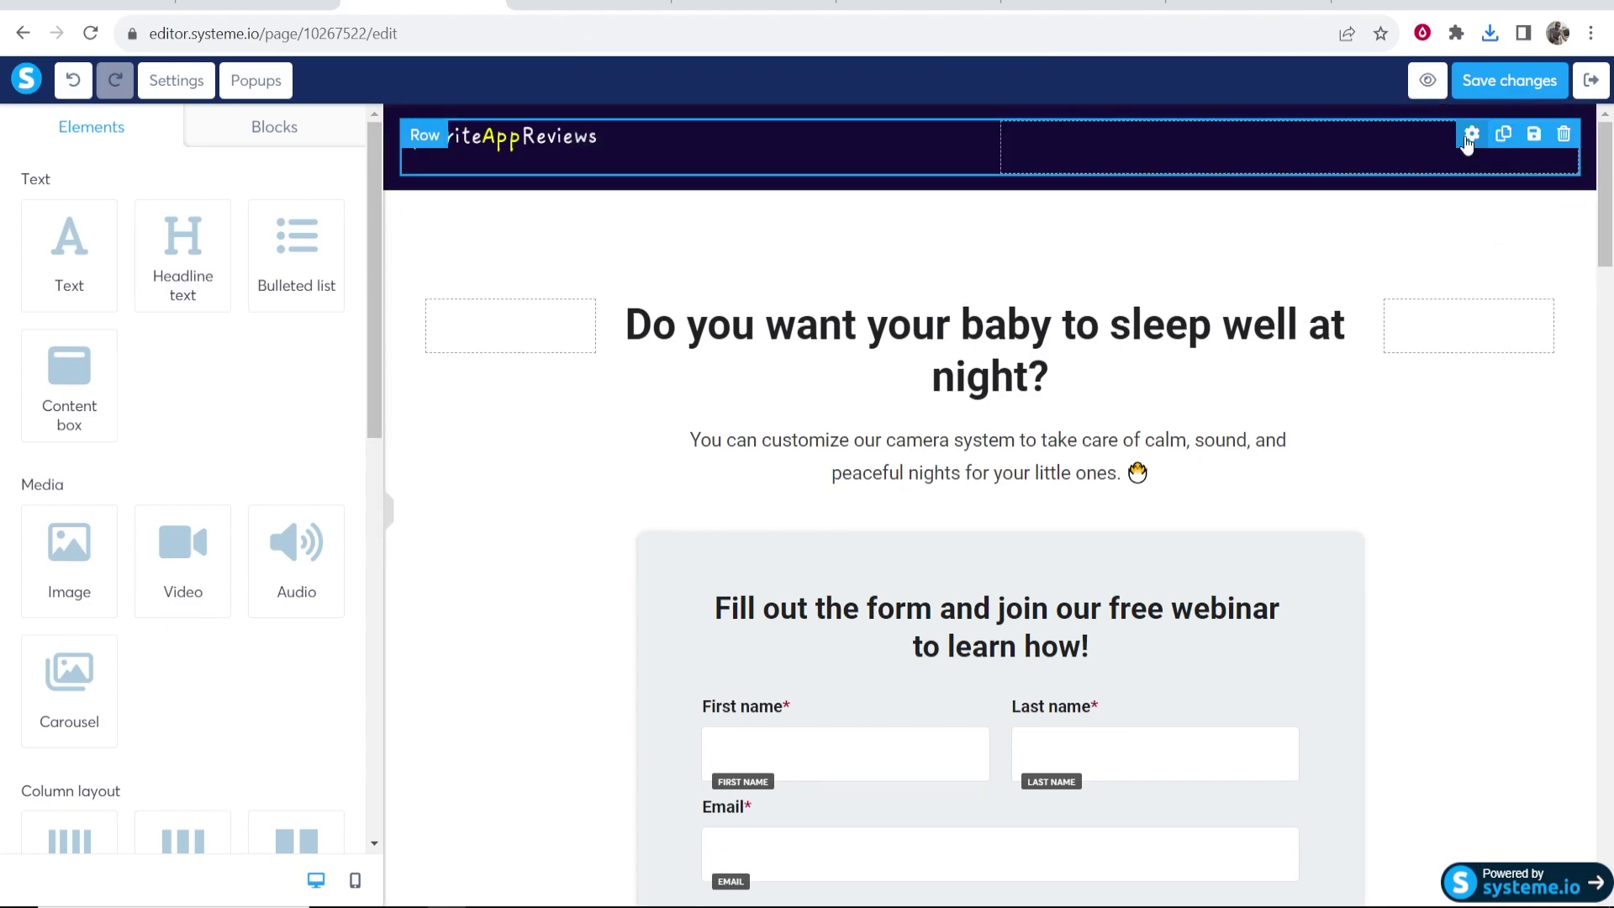
Step: Set the bottom padding of the dark header section to 0
click(606, 190)
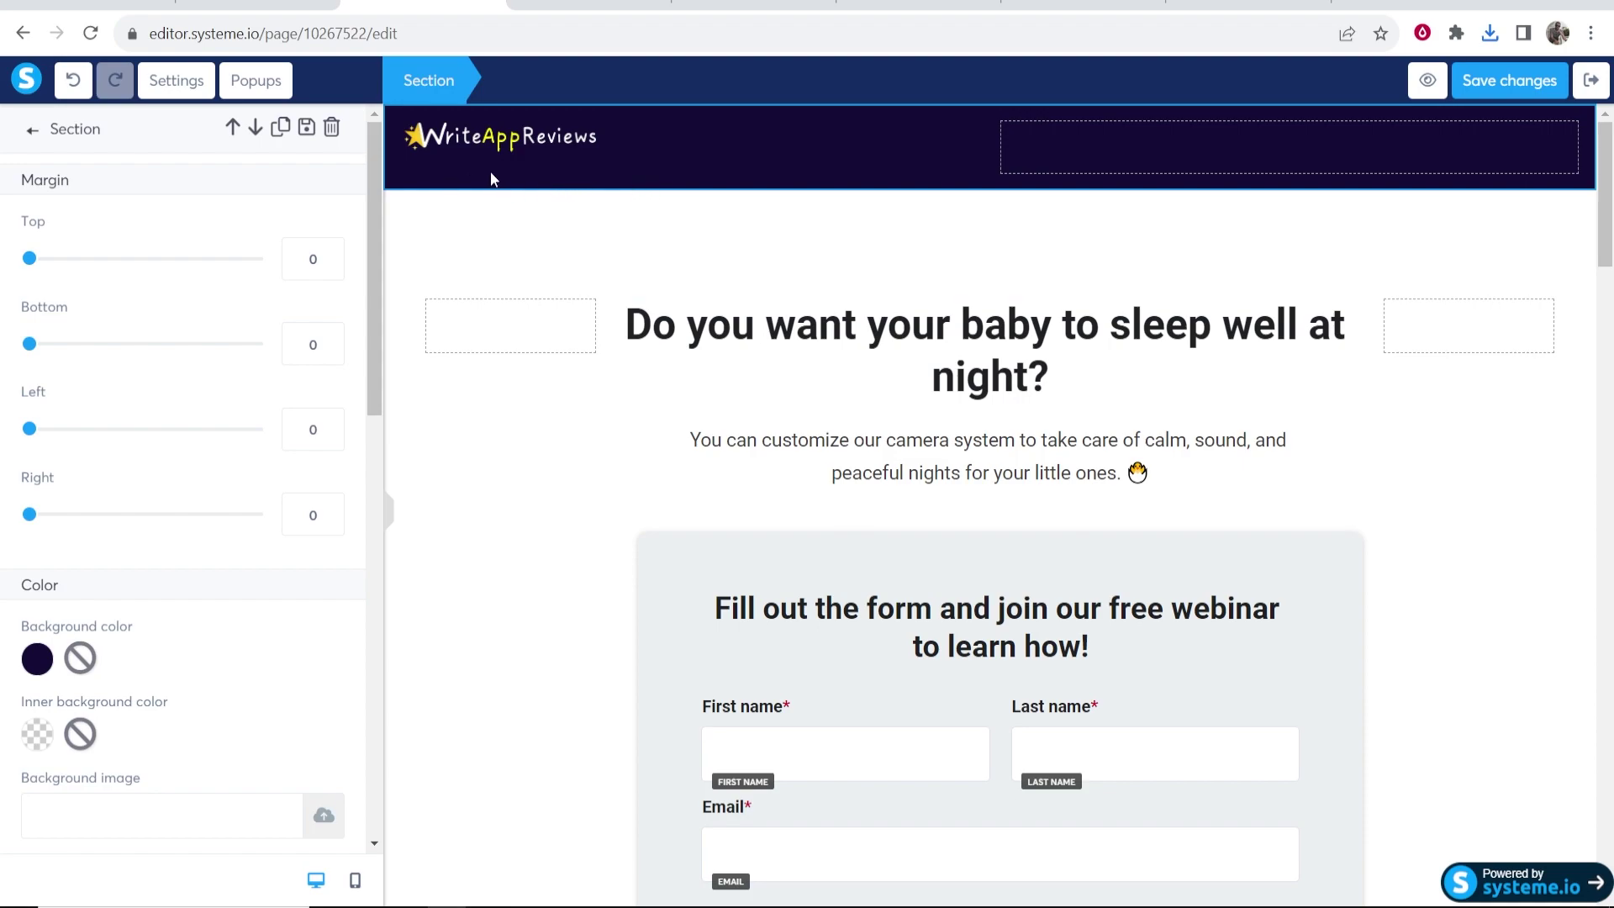
scroll(258, 292, down, 6)
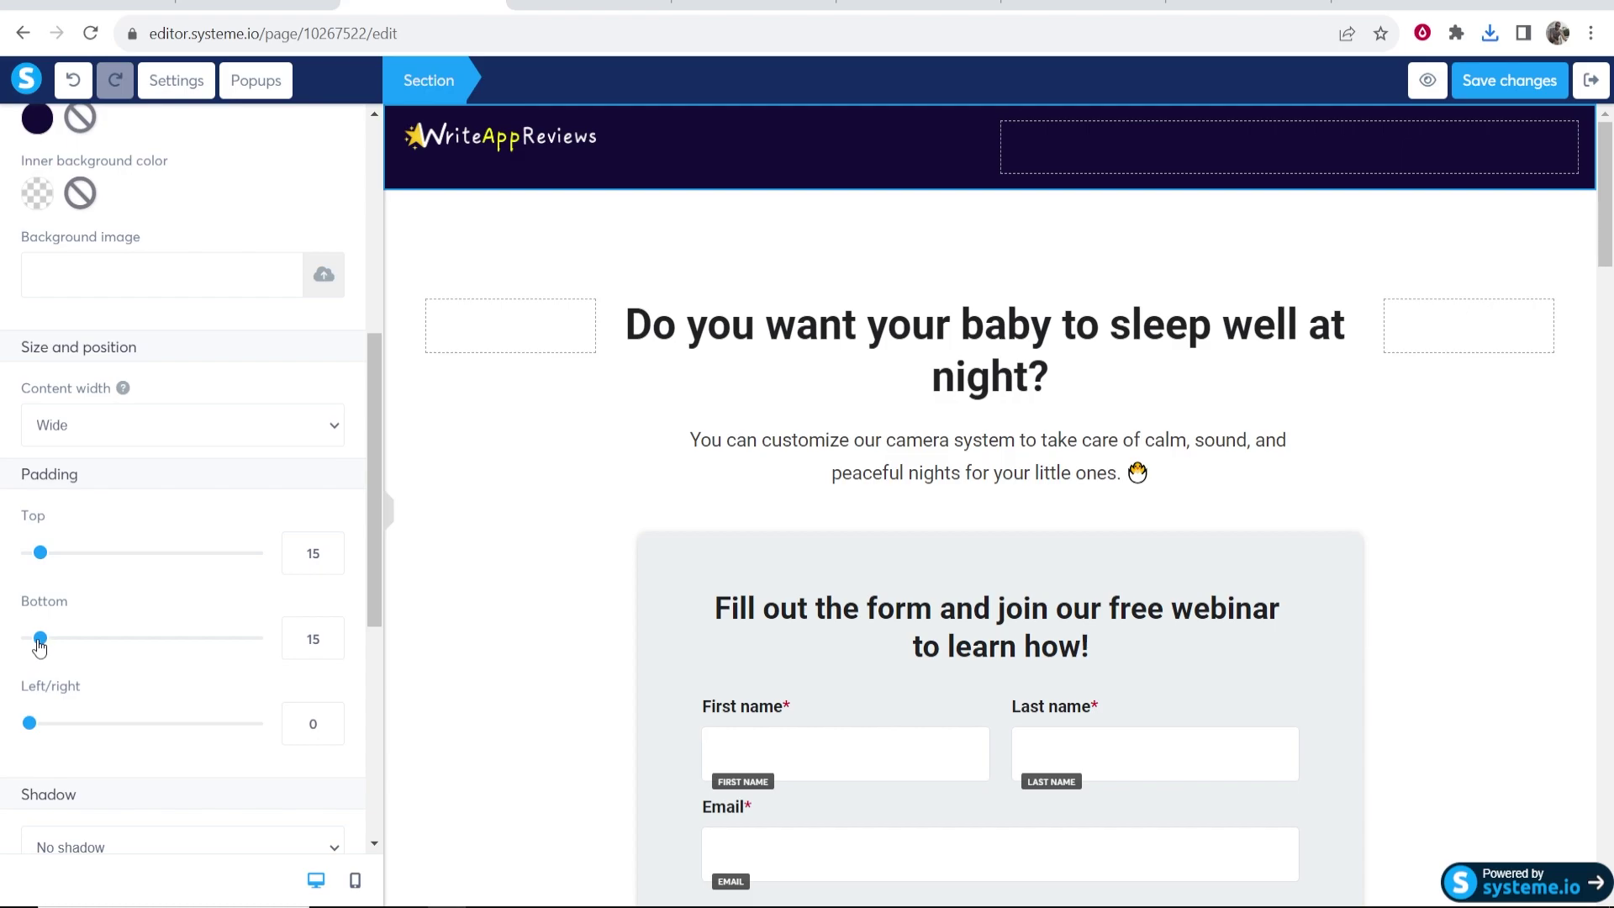
drag(38, 638, 29, 638)
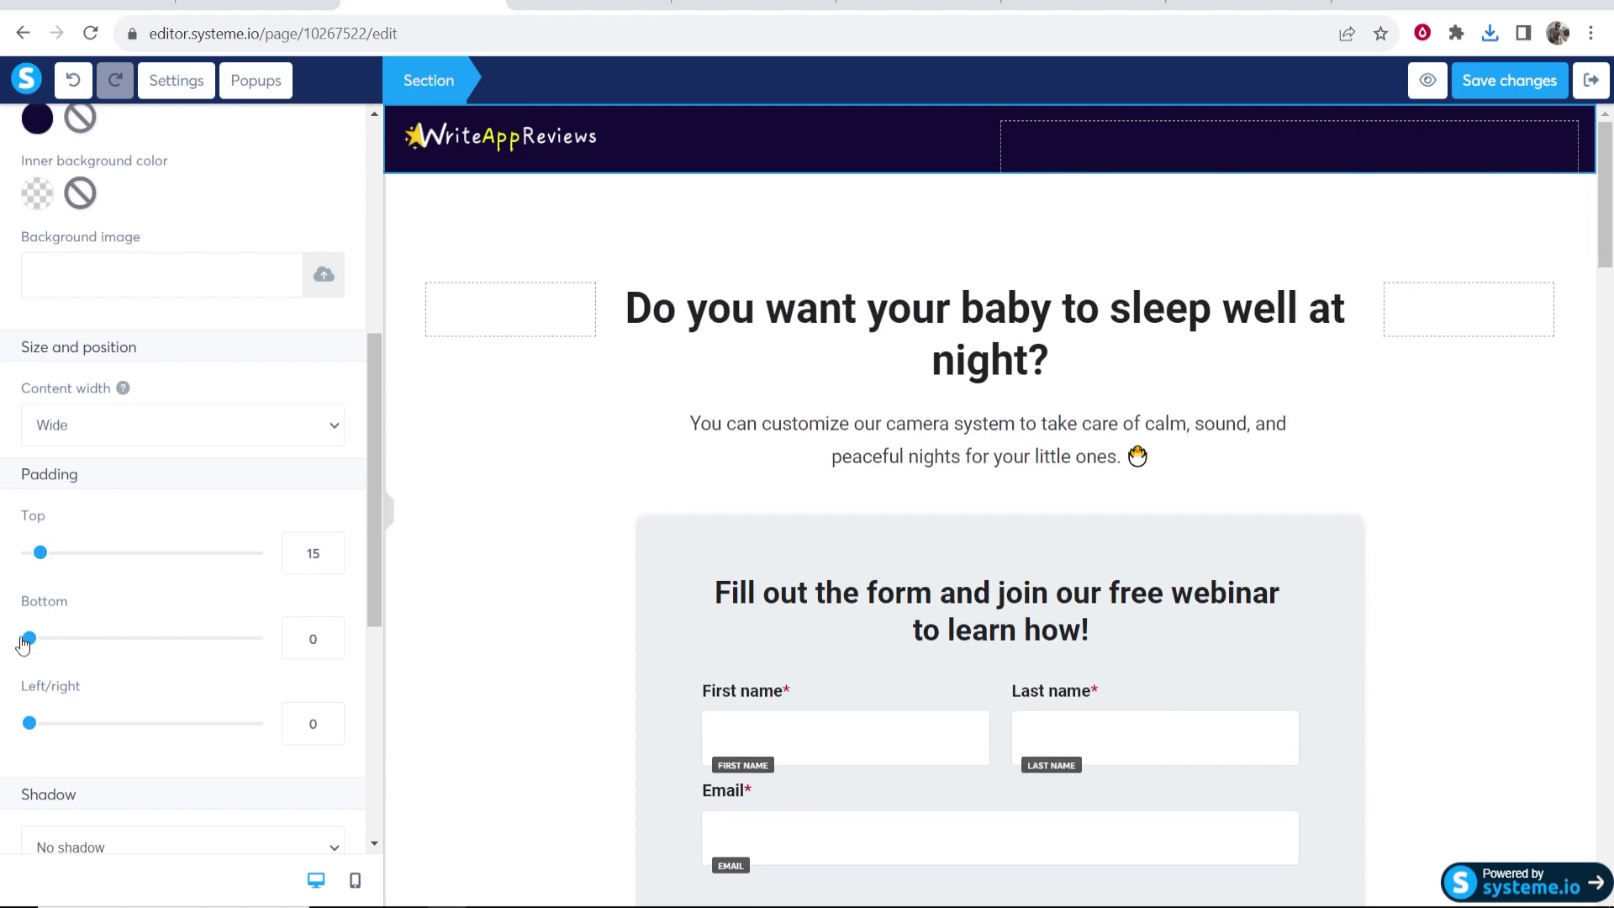
click(636, 183)
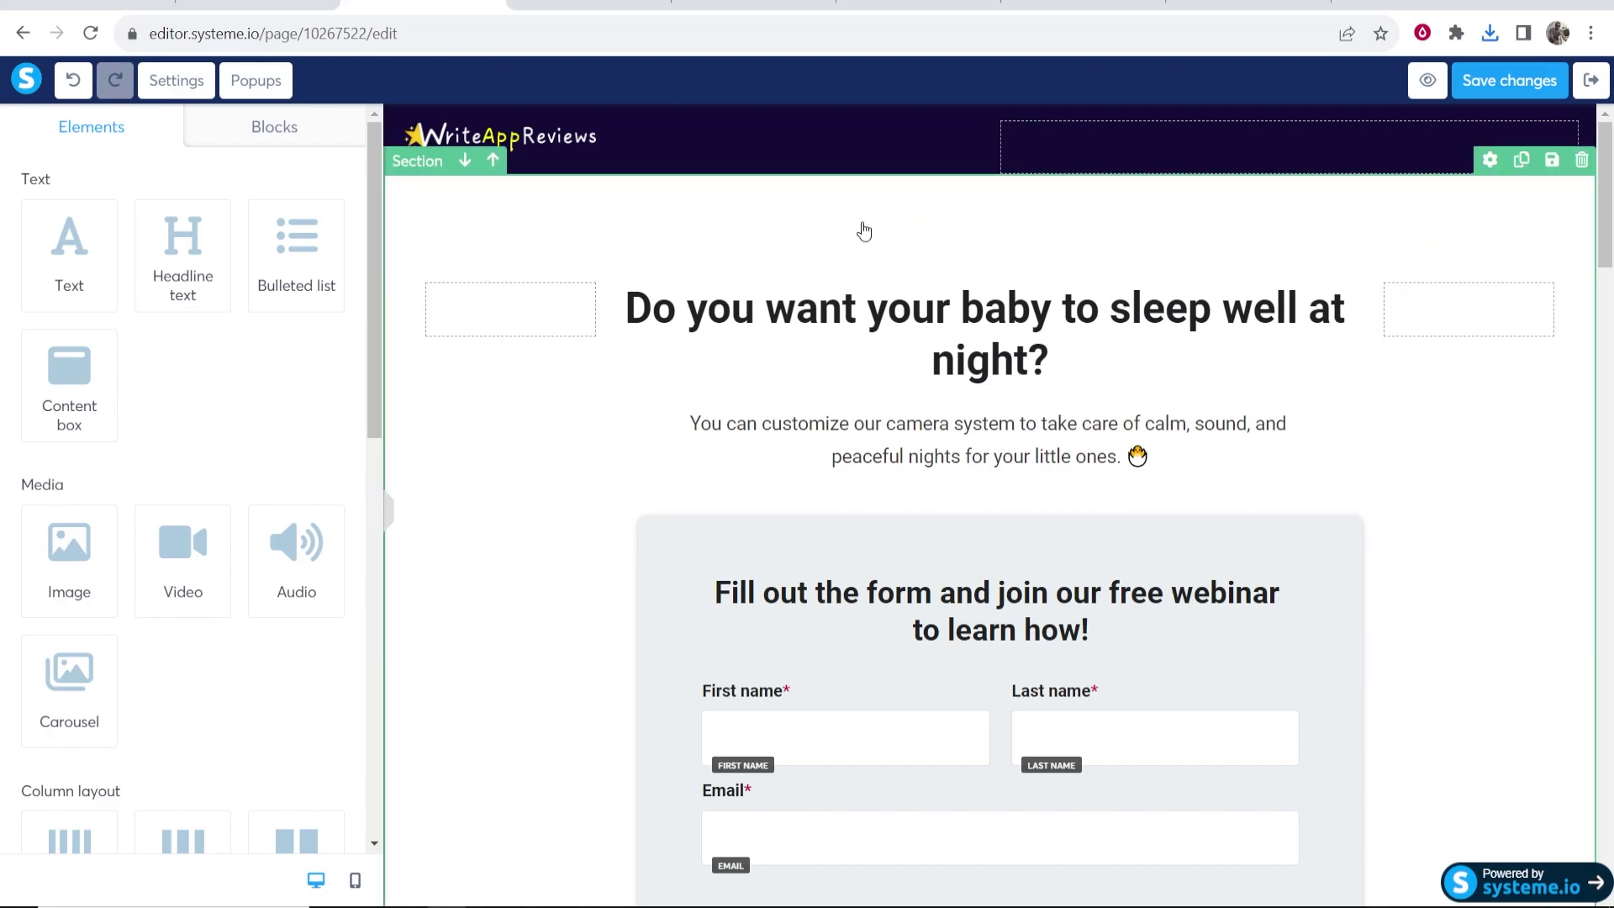
Step: Check the offer page's headline and replace the landing page headline with "Do you want to make money reviewing apps on your smartphone?"
click(857, 318)
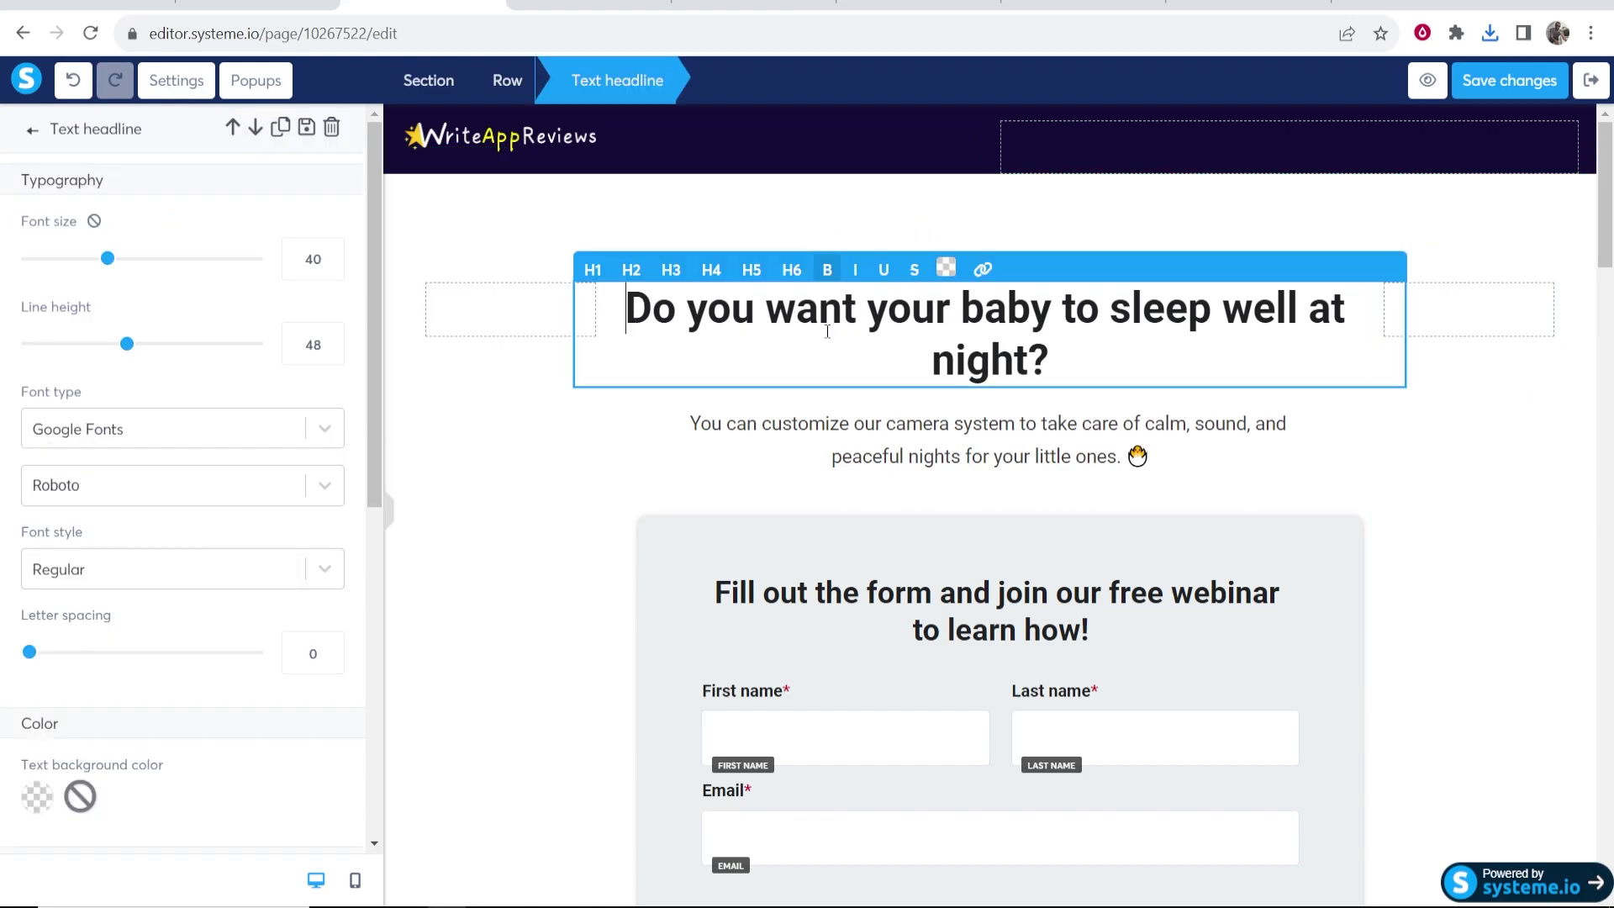
click(918, 5)
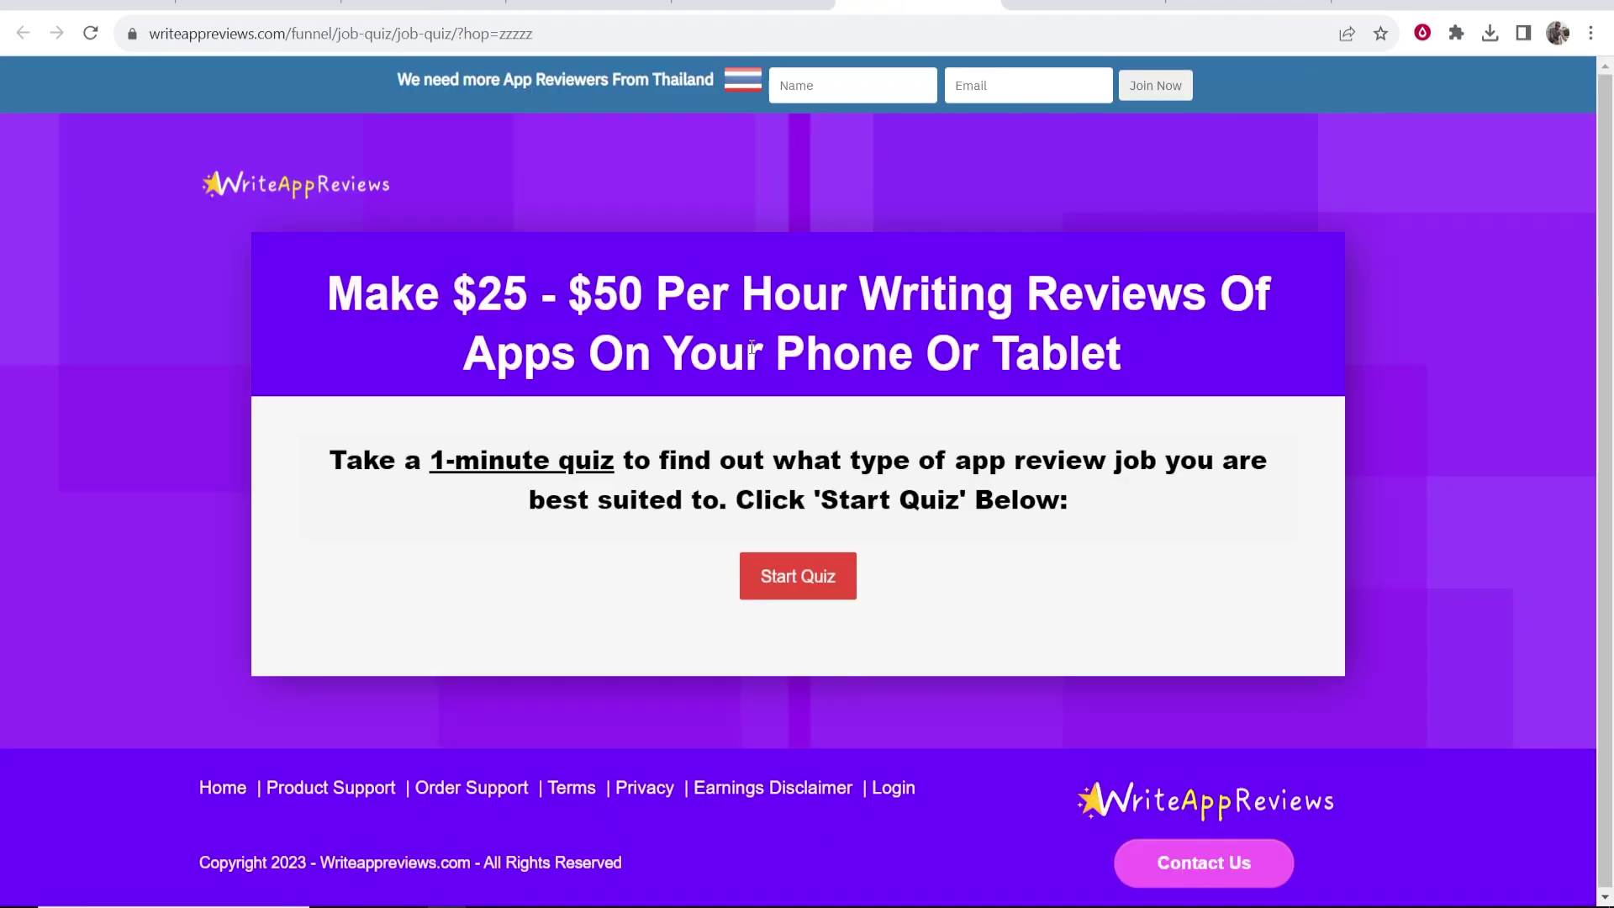
click(395, 7)
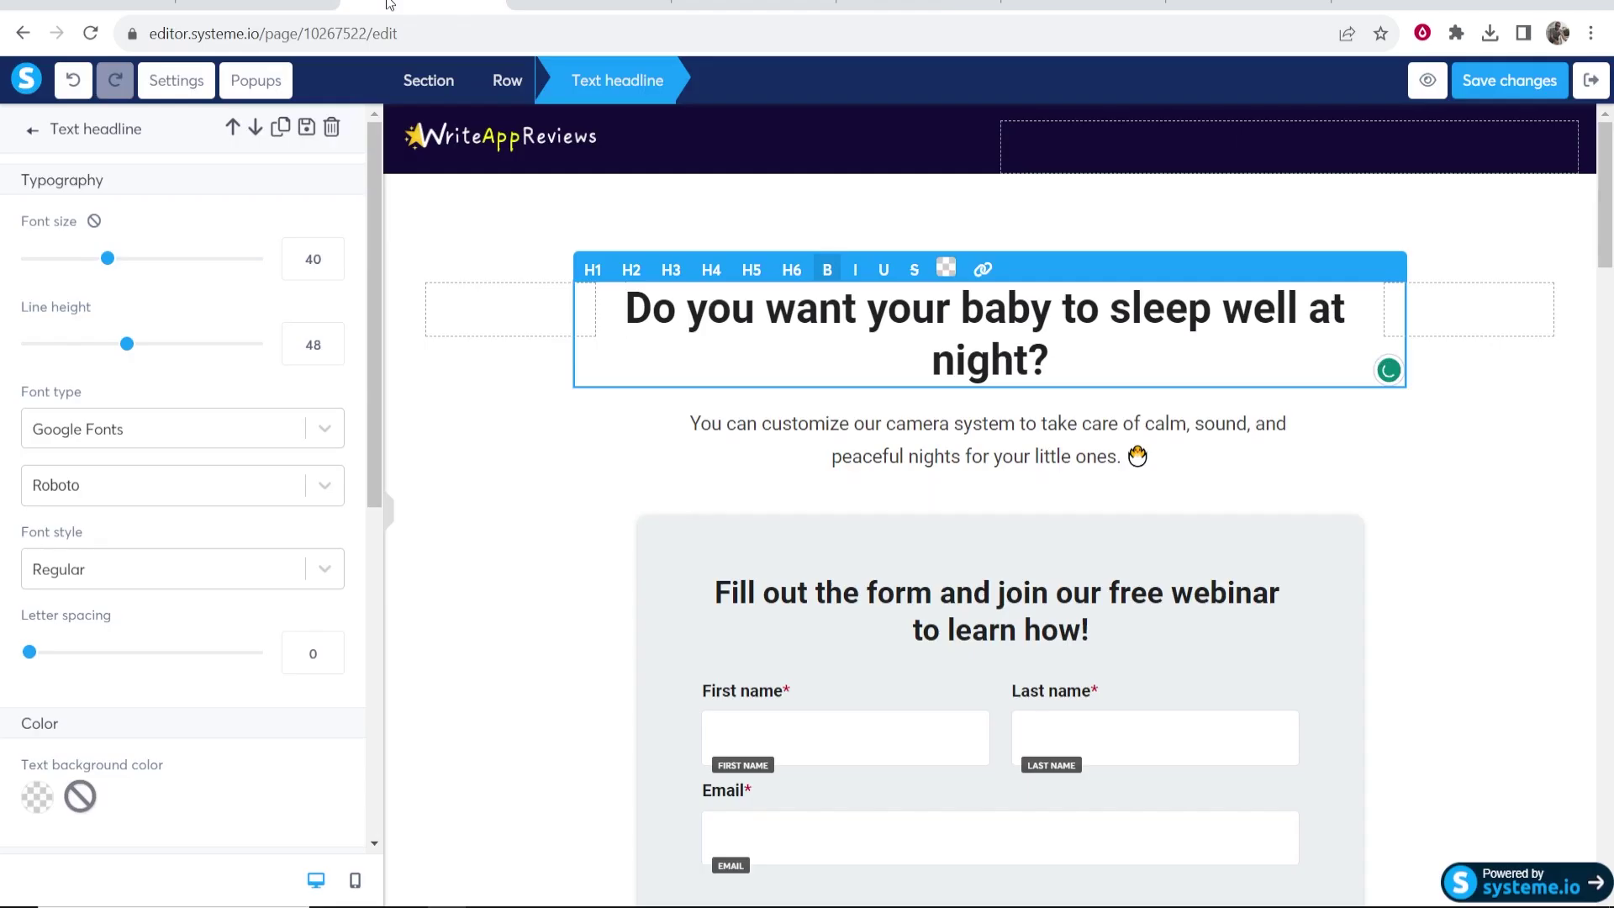
key(ctrl+a)
text(Do you want to make money reviewing apps on your smartphone?)
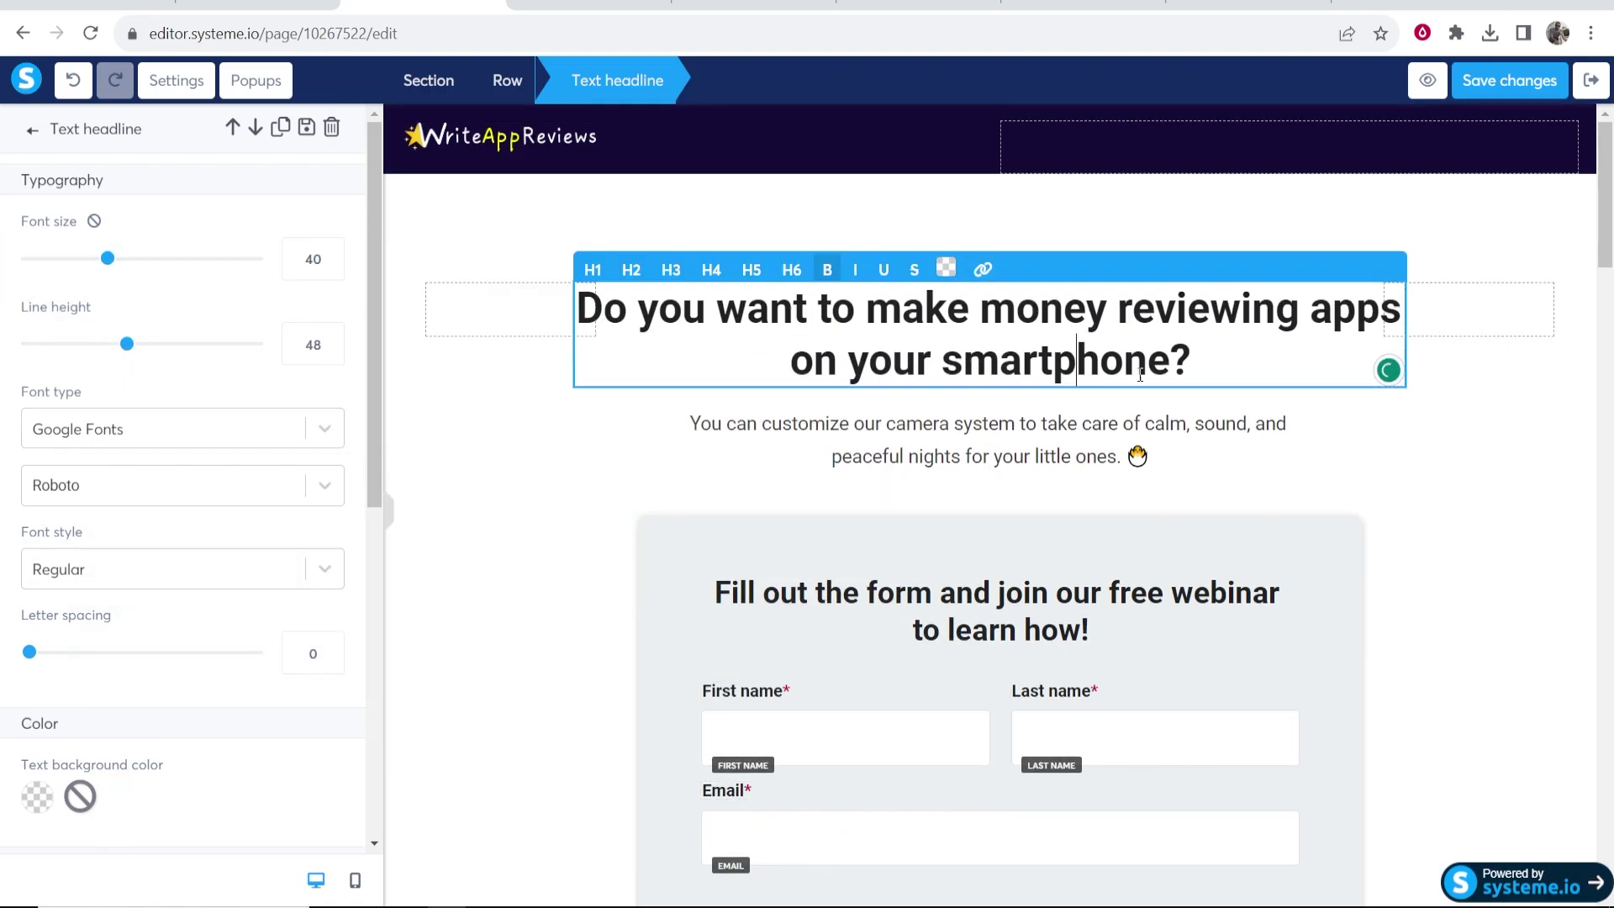
Step: Replace the text under the headline with "Earn $25 - $50 per hour reviewing simple apps.", checking the pay range on the offer page
click(1301, 465)
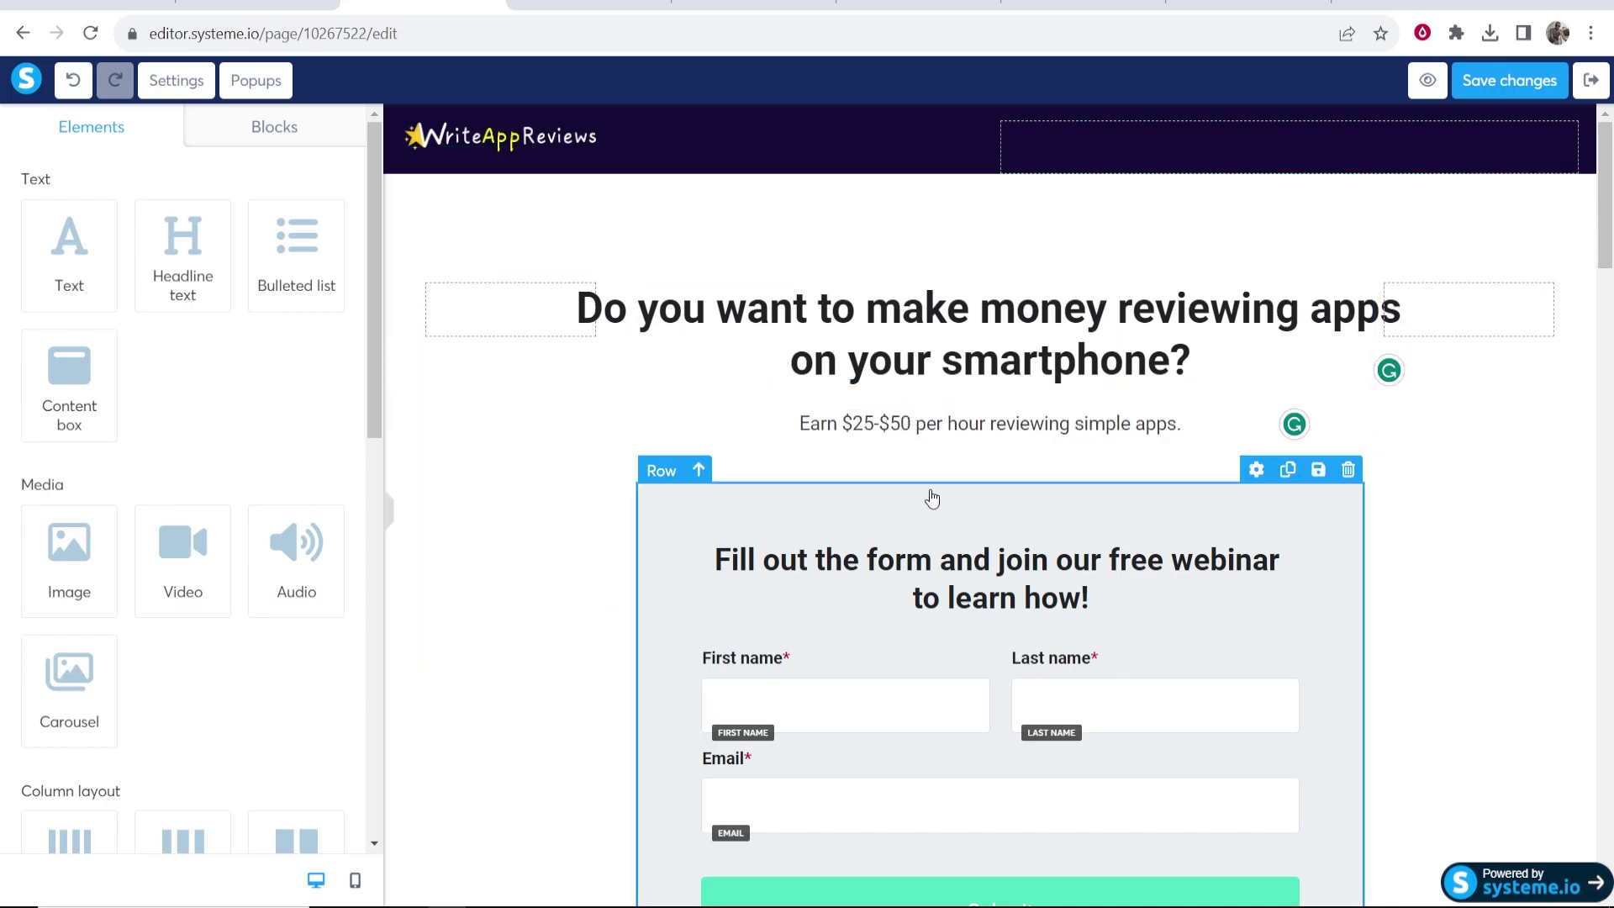
click(918, 6)
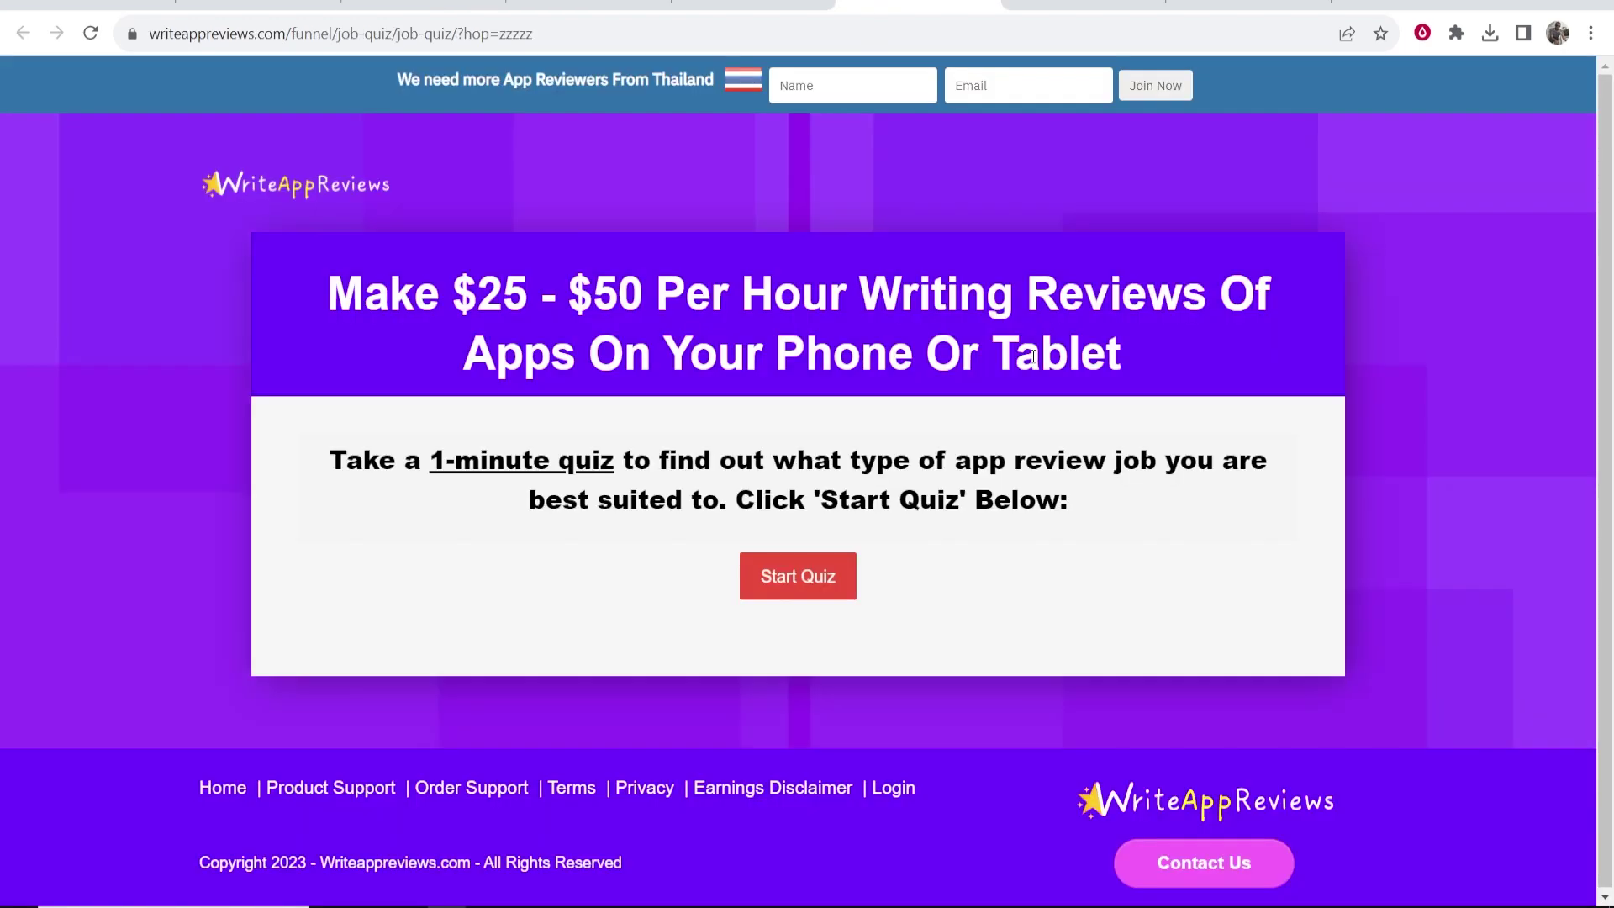
click(418, 7)
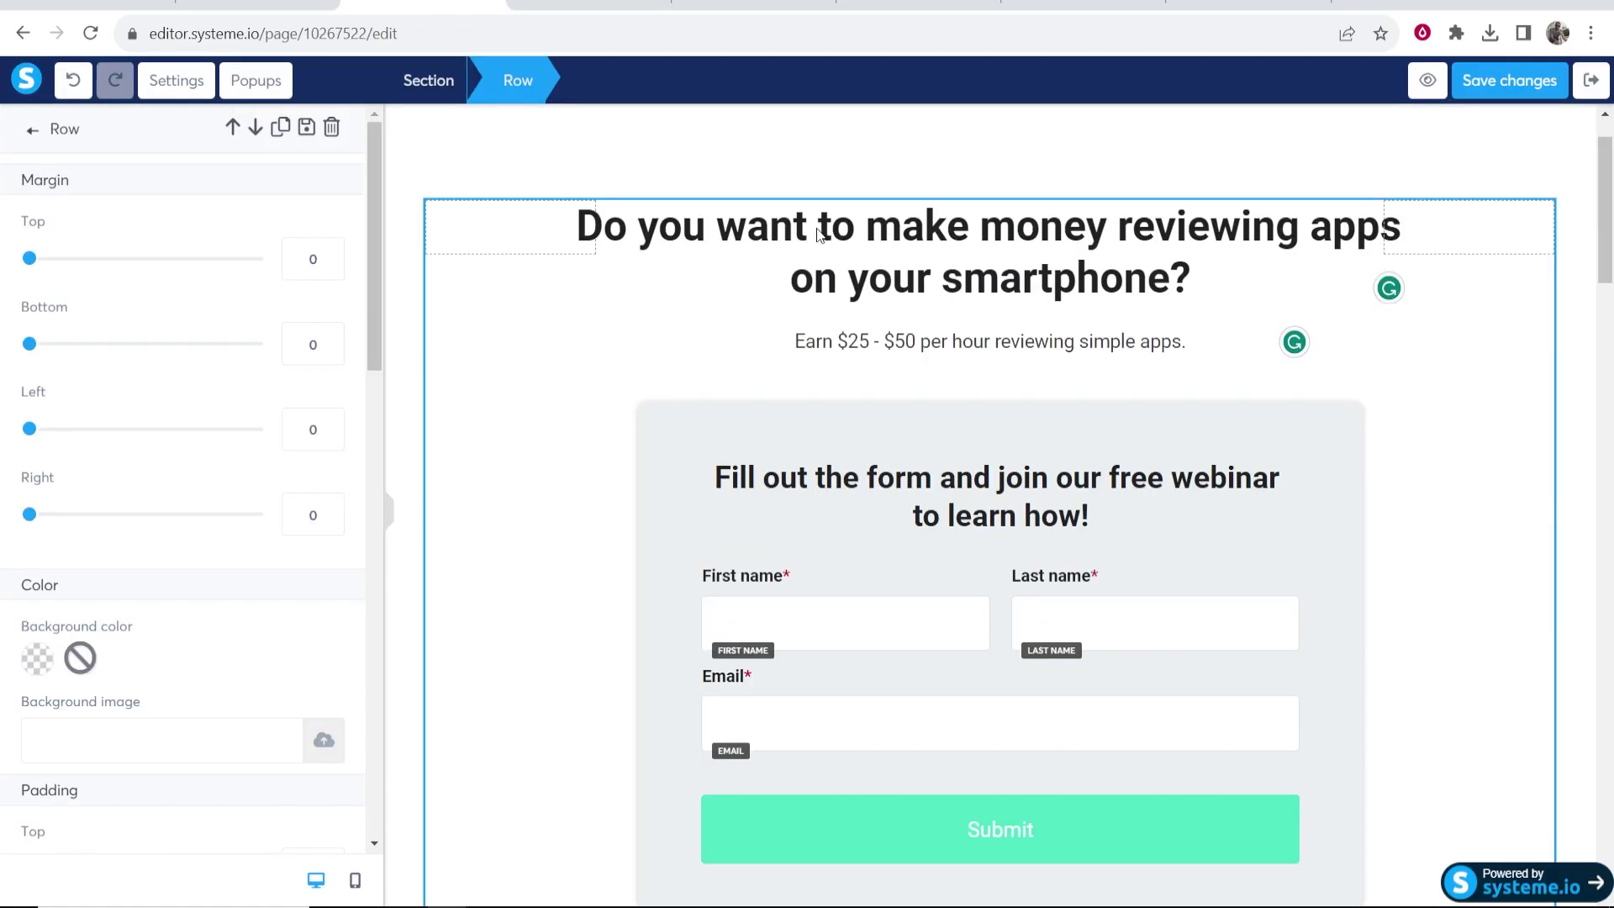
Step: Set the top padding of the section holding the headline and form to 40
scroll(984, 252, up, 2)
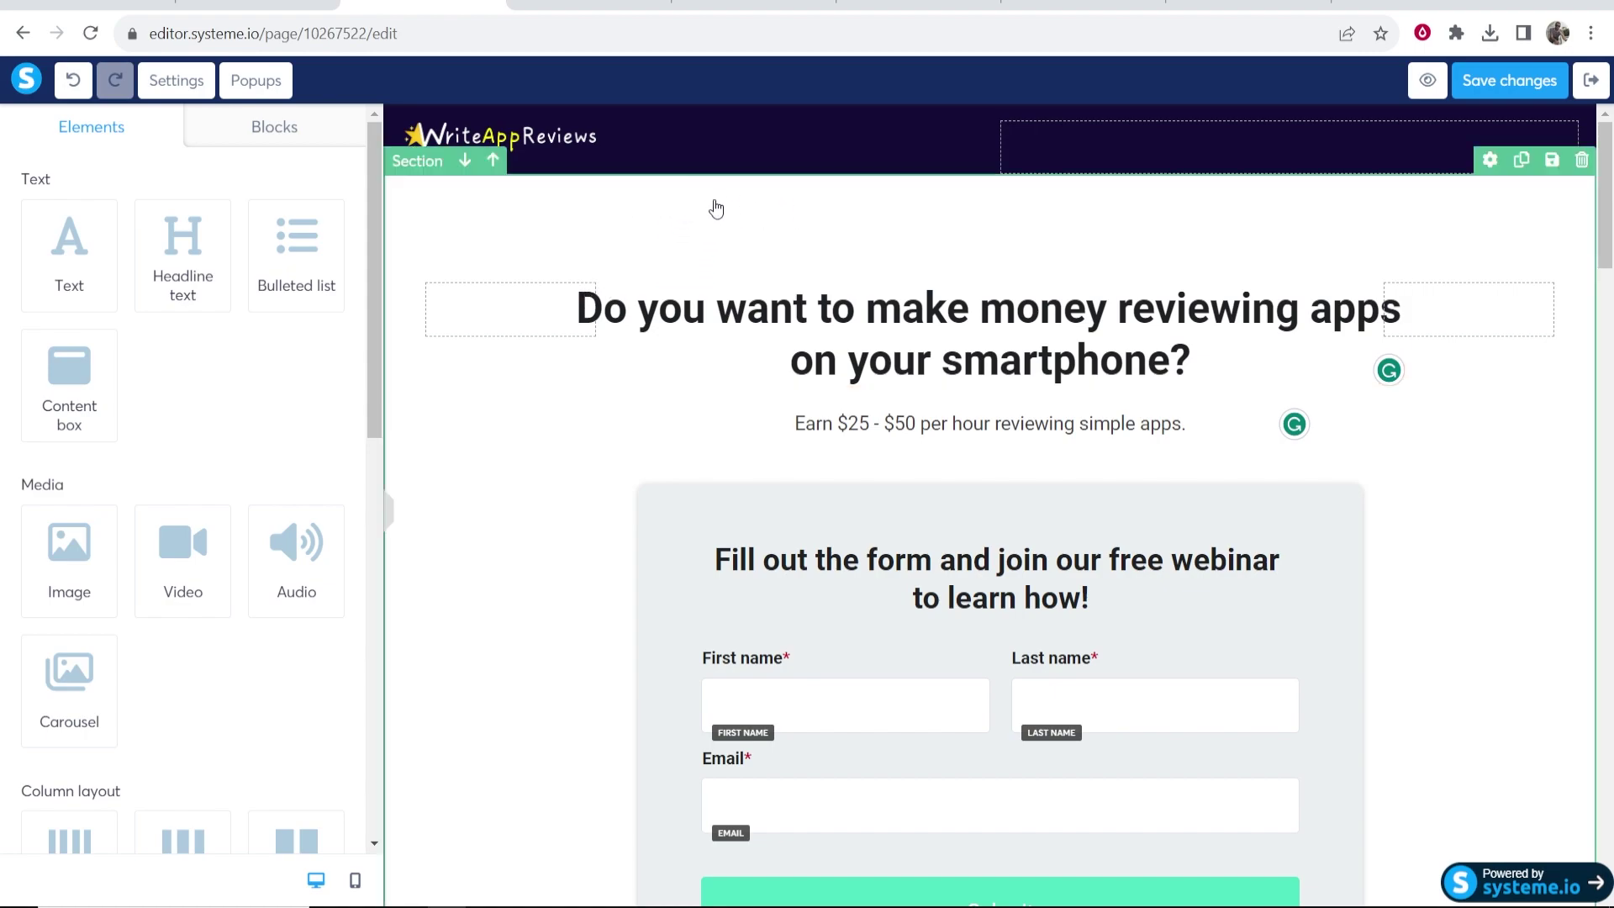
click(684, 241)
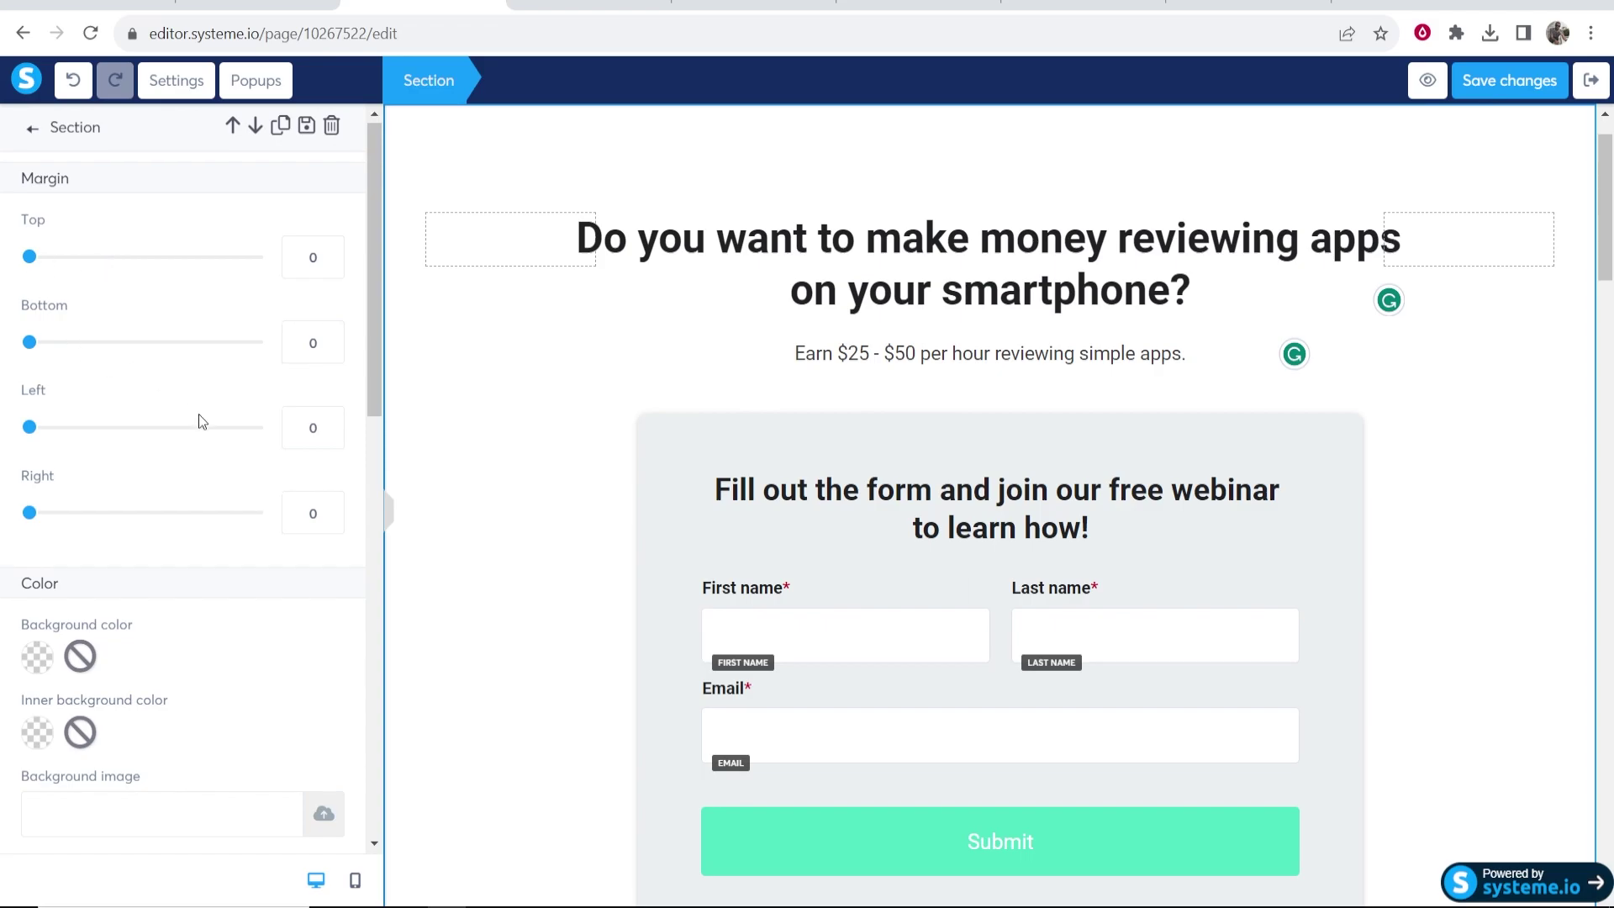
scroll(194, 420, down, 8)
drag(104, 446, 59, 445)
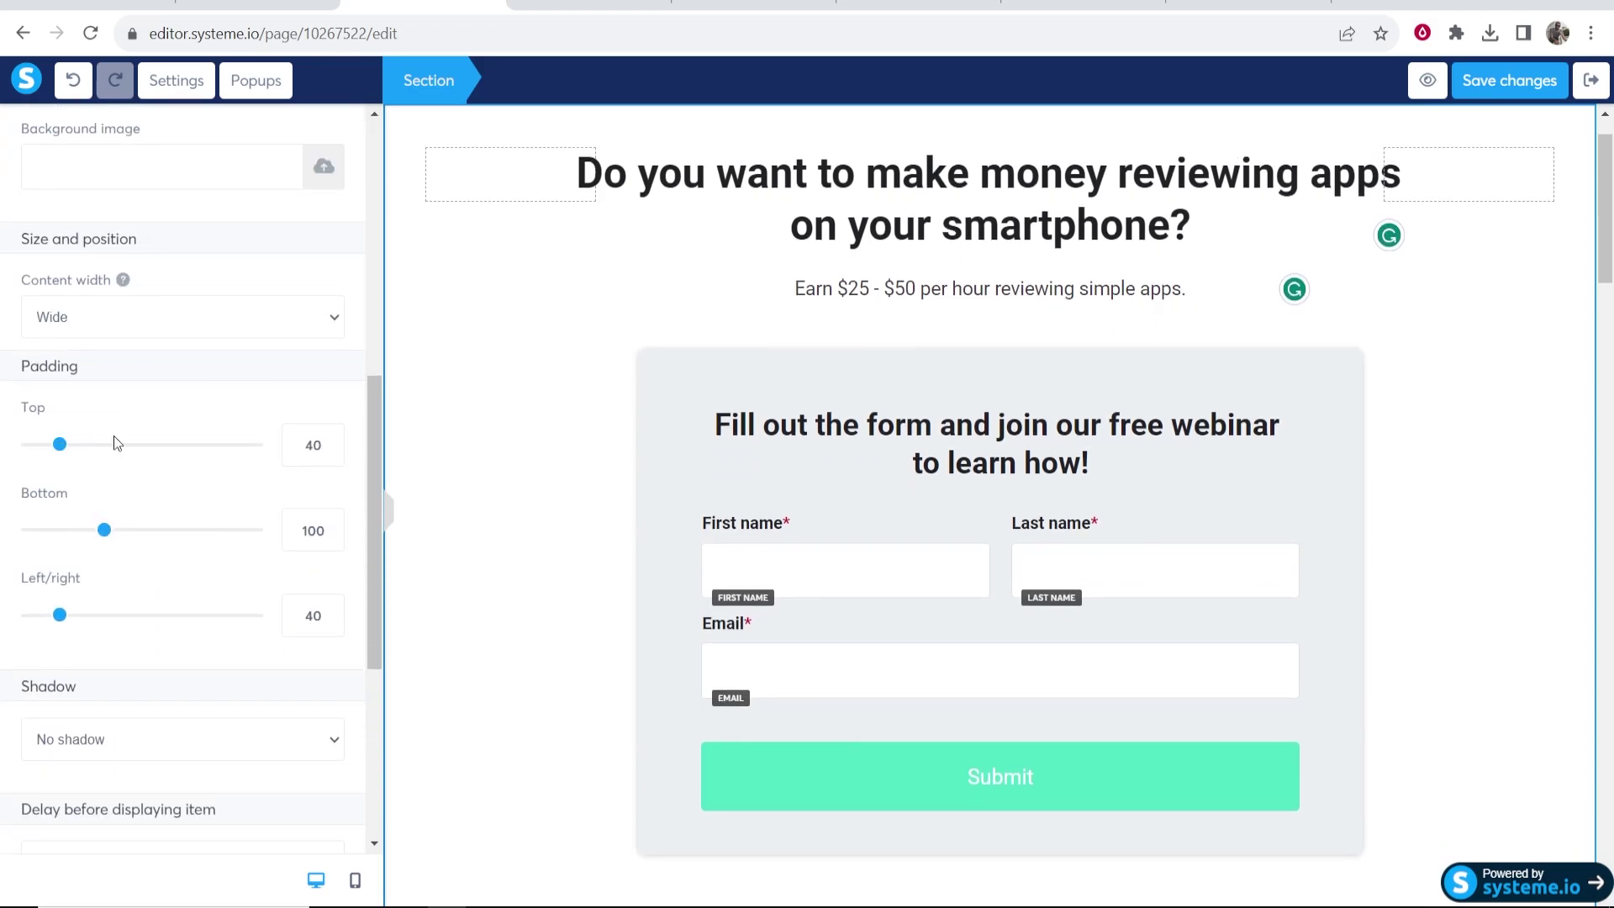
click(489, 400)
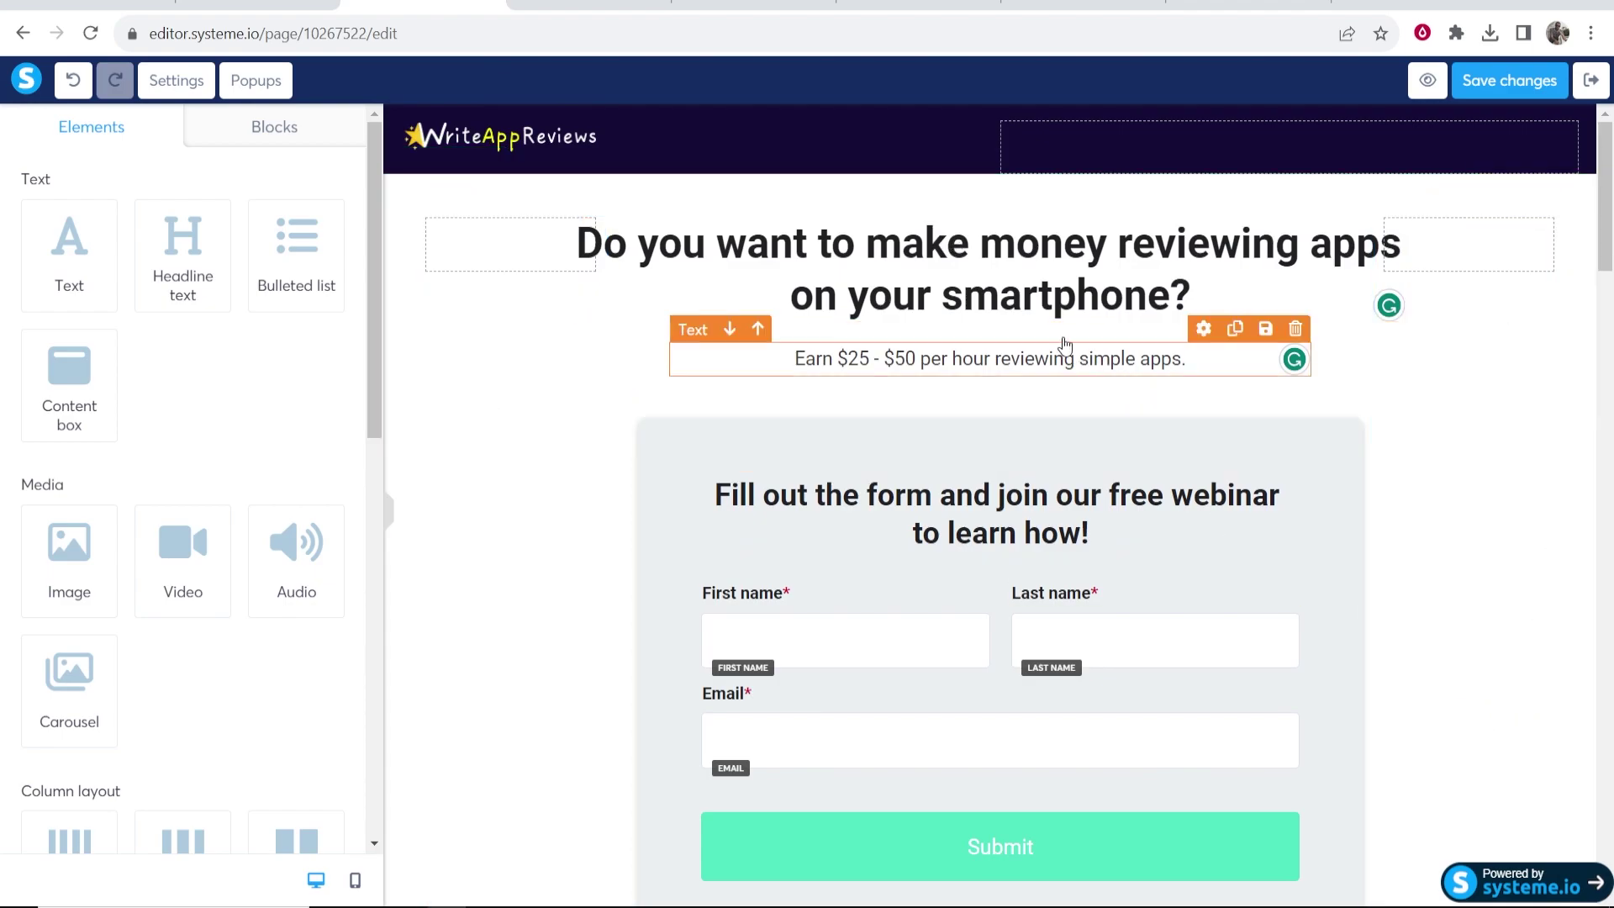
Step: Set the earnings line's font size to 20, line height to 22 and top margin to -2
click(875, 359)
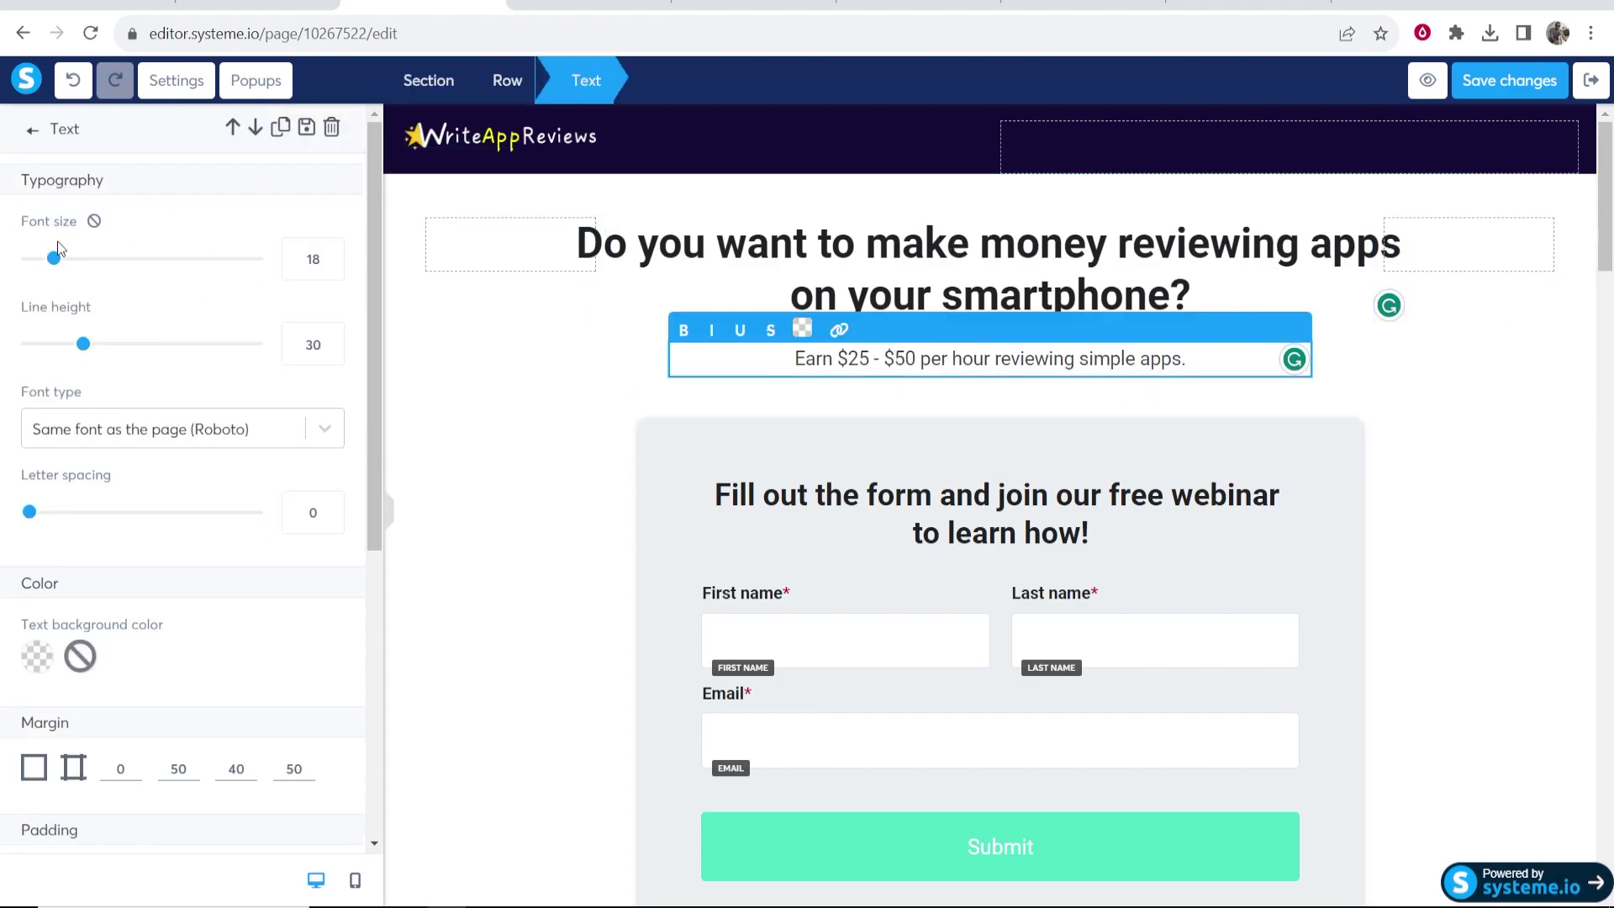
mouse_move(56, 260)
mouse_down()
mouse_move(75, 265)
mouse_move(60, 266)
mouse_up()
drag(97, 346, 65, 350)
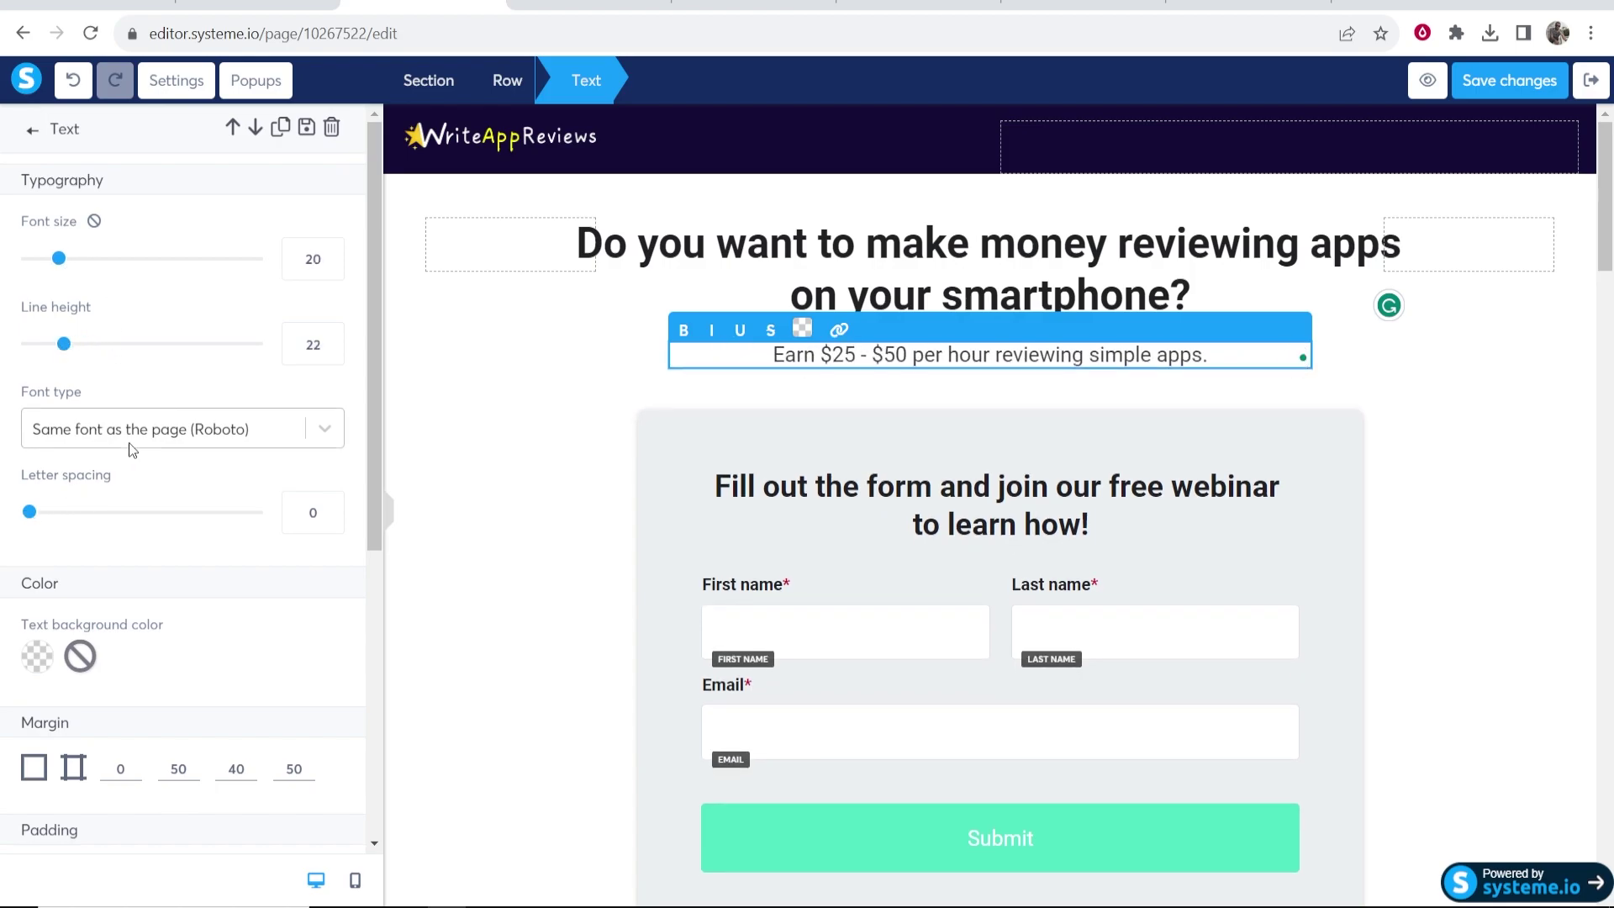
scroll(129, 442, down, 5)
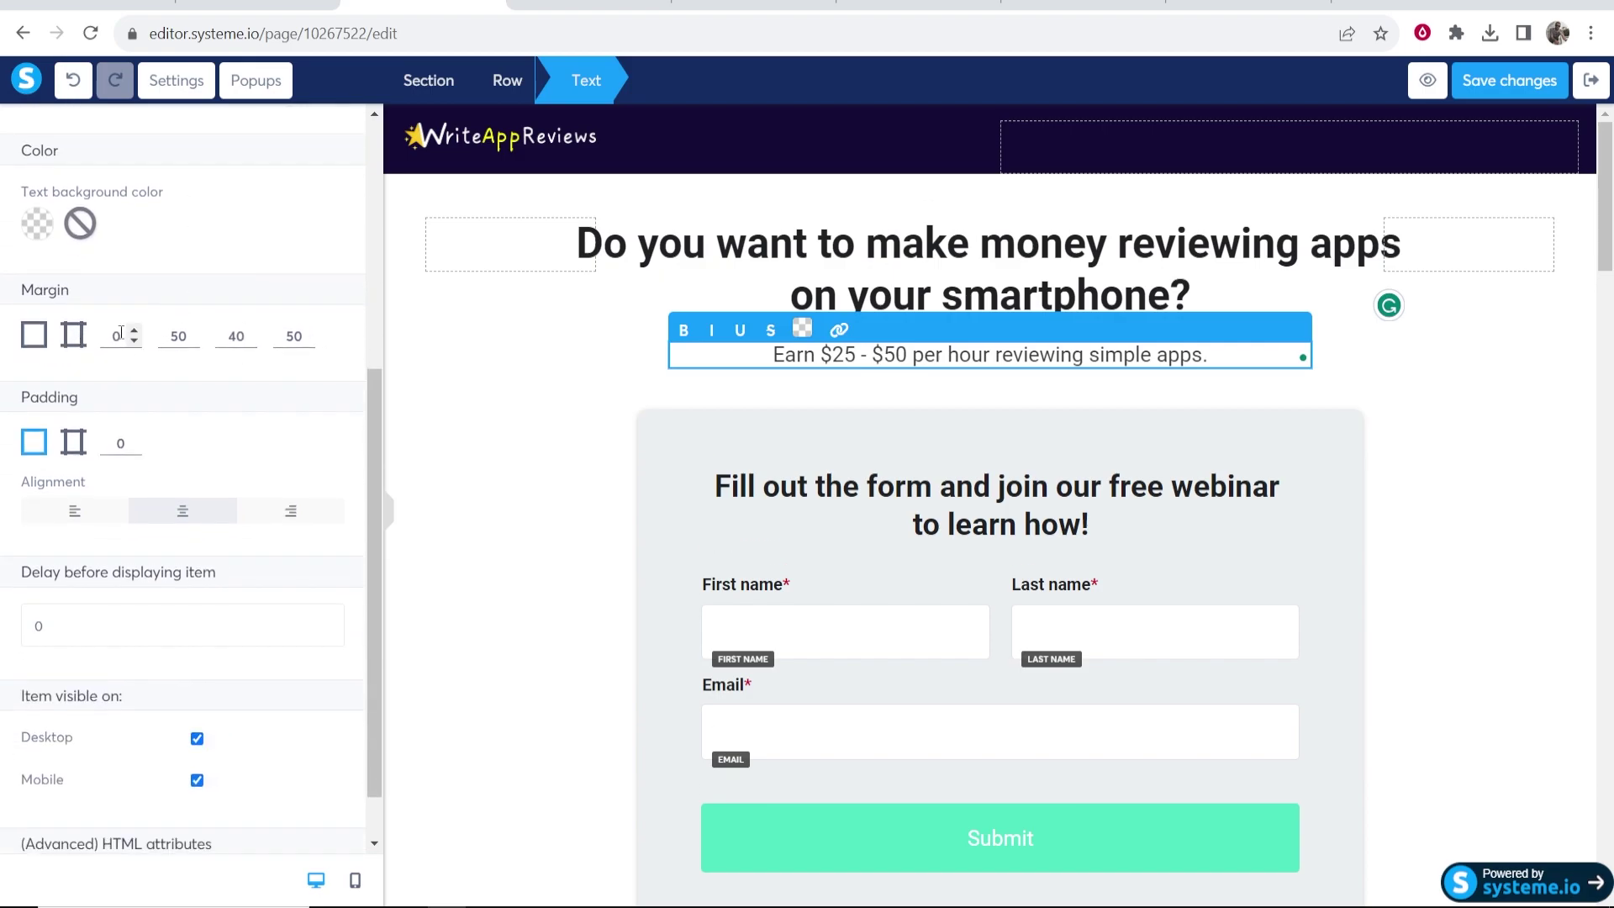
click(134, 329)
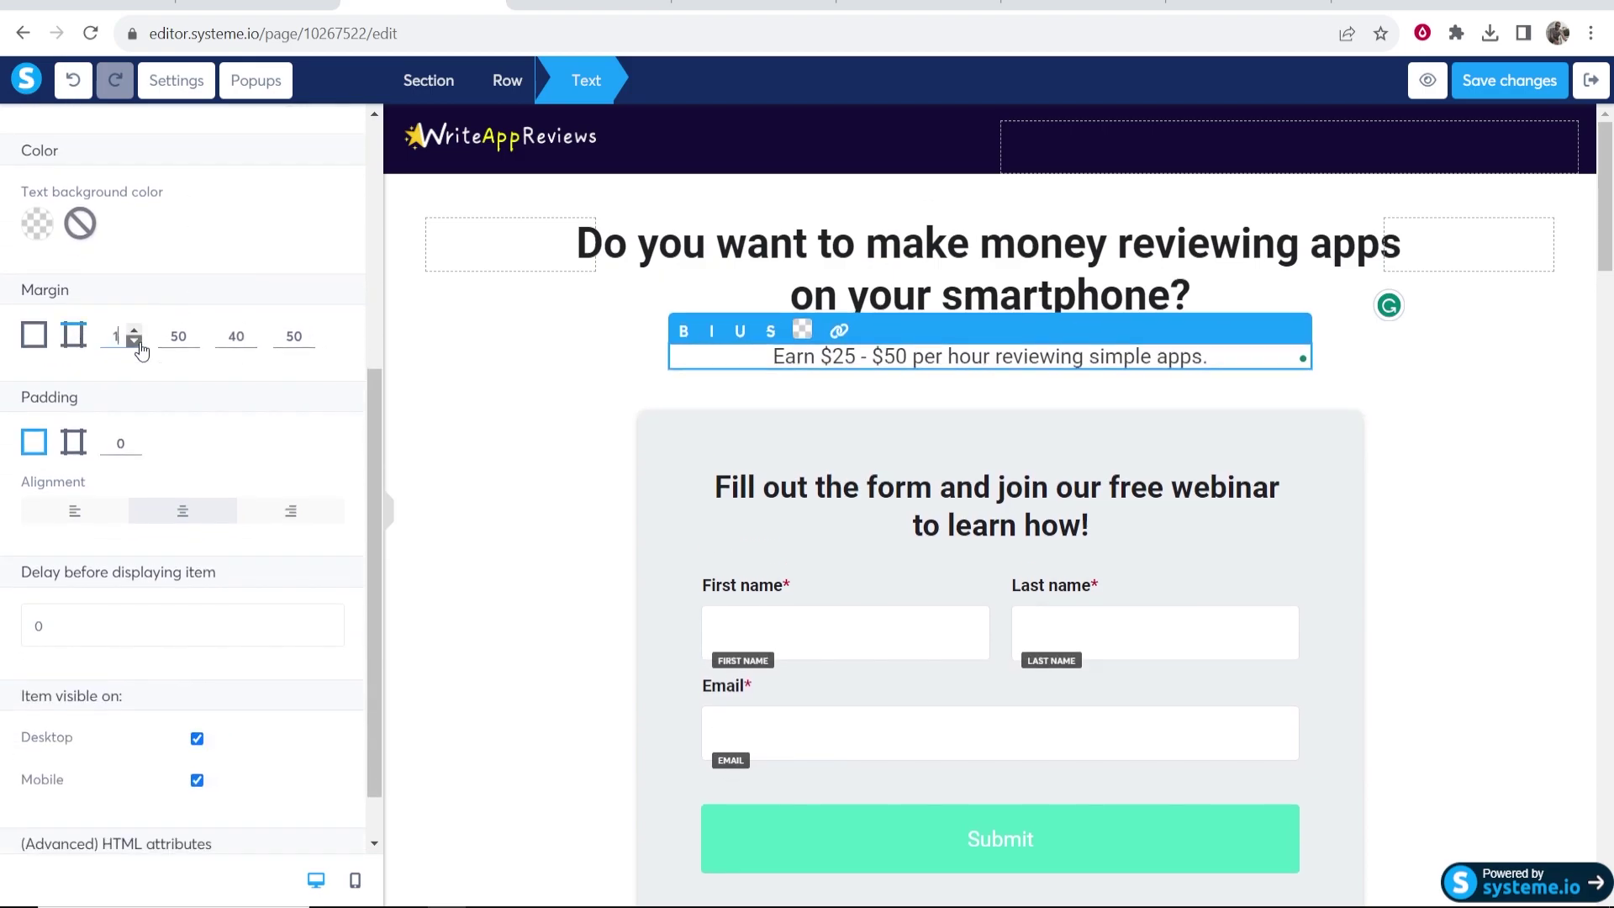
click(134, 341)
click(134, 340)
click(133, 340)
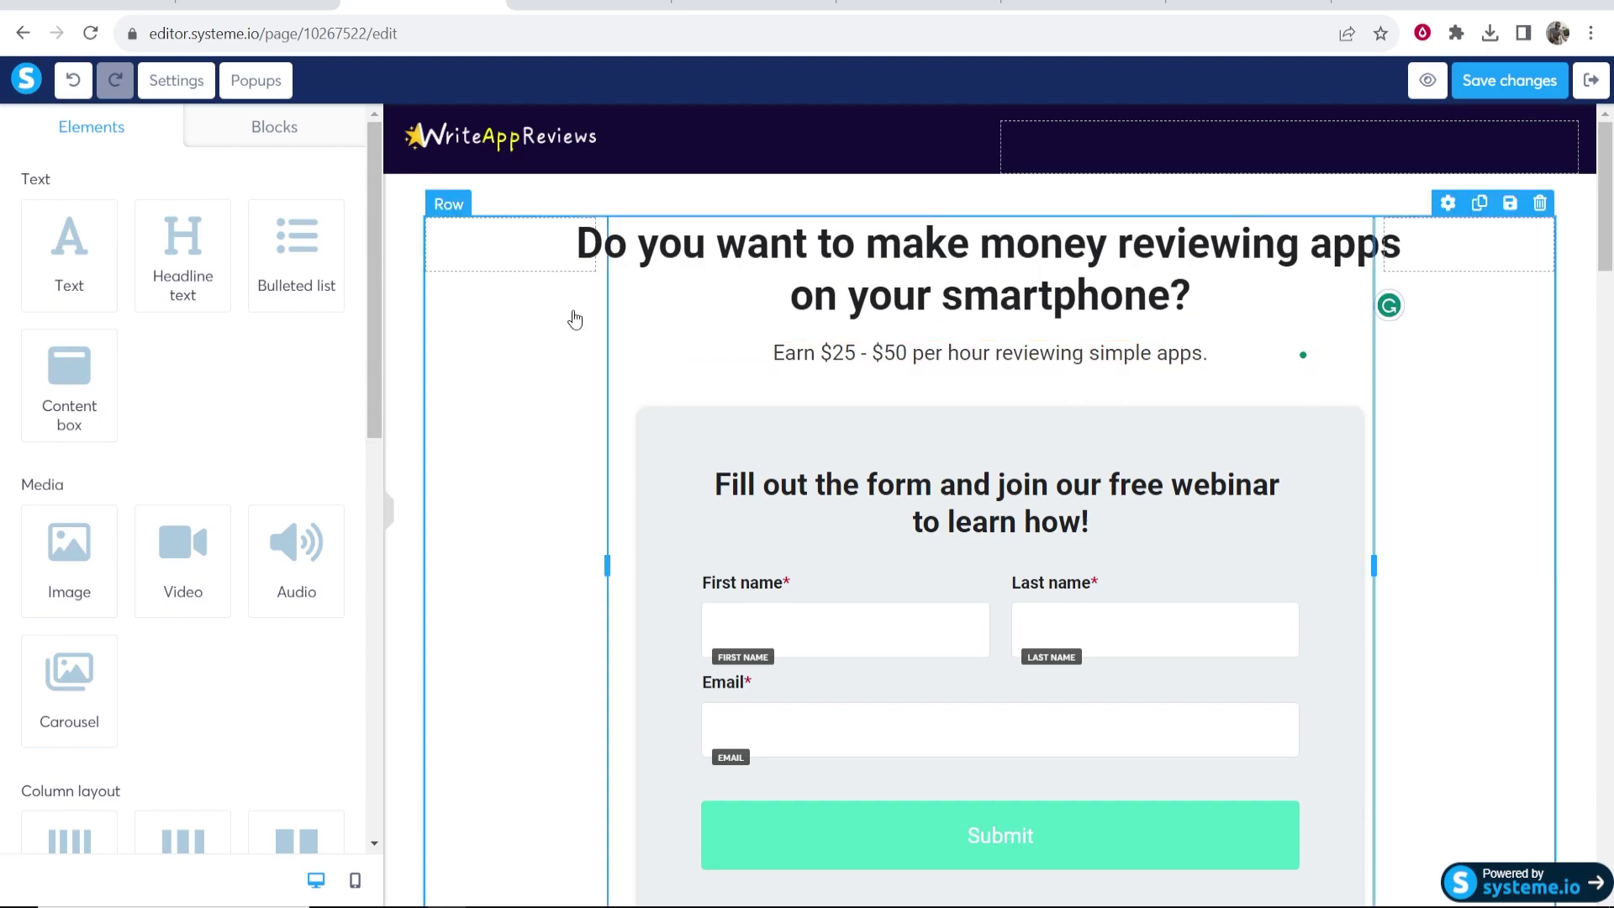
Step: Check the earnings line's padding and reduce the space above the headline inside the form box
click(795, 371)
click(819, 346)
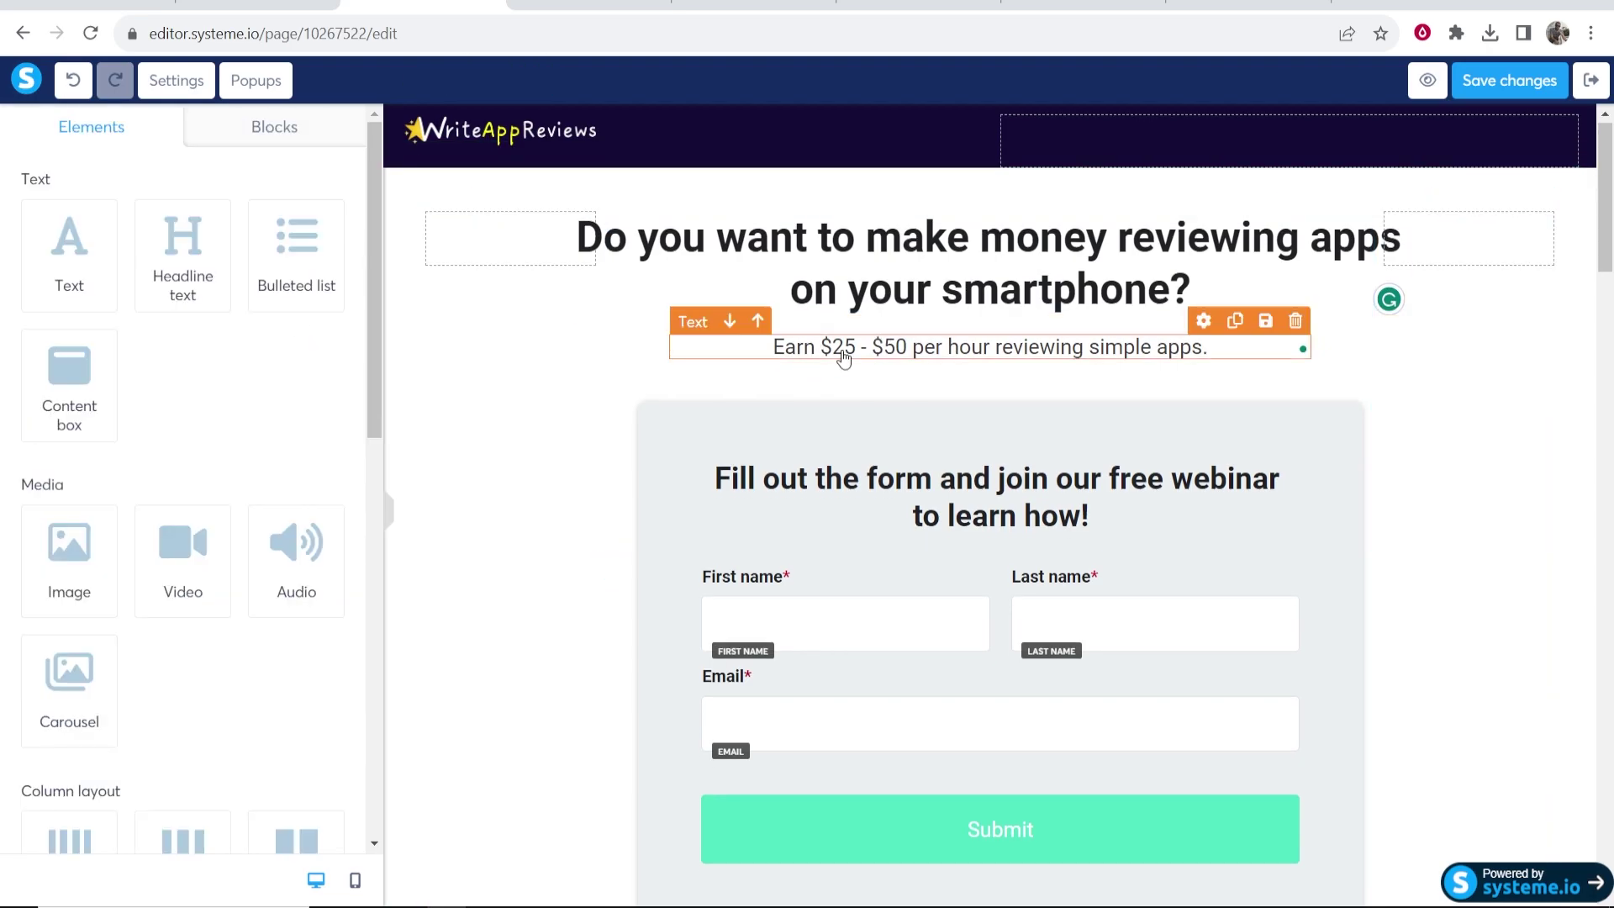
click(850, 346)
scroll(270, 522, down, 6)
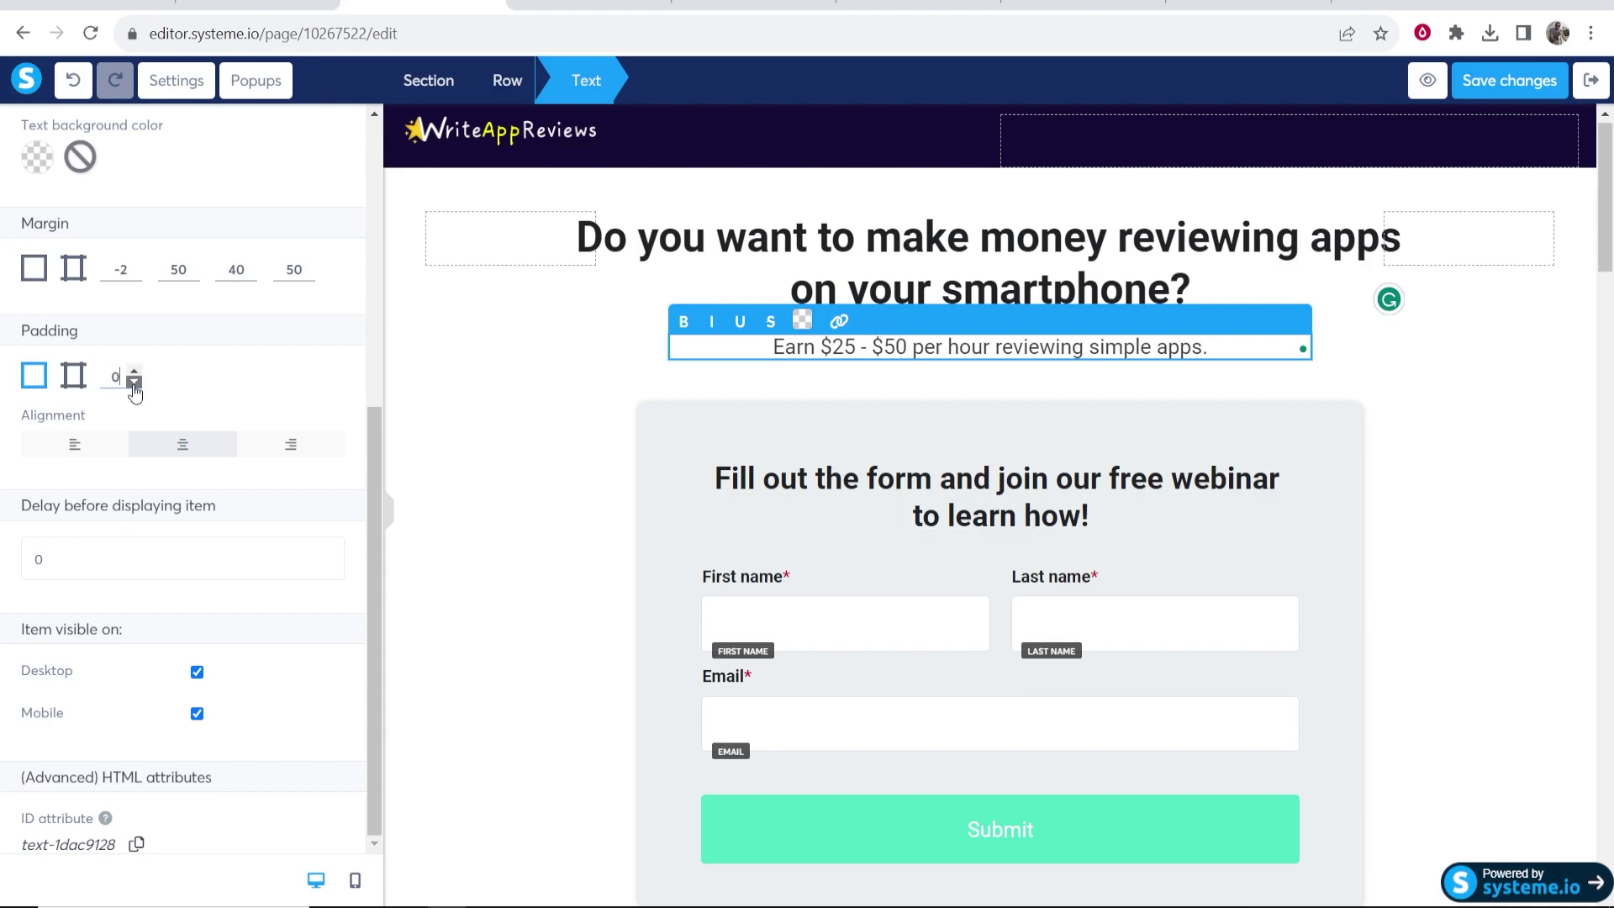
click(1149, 374)
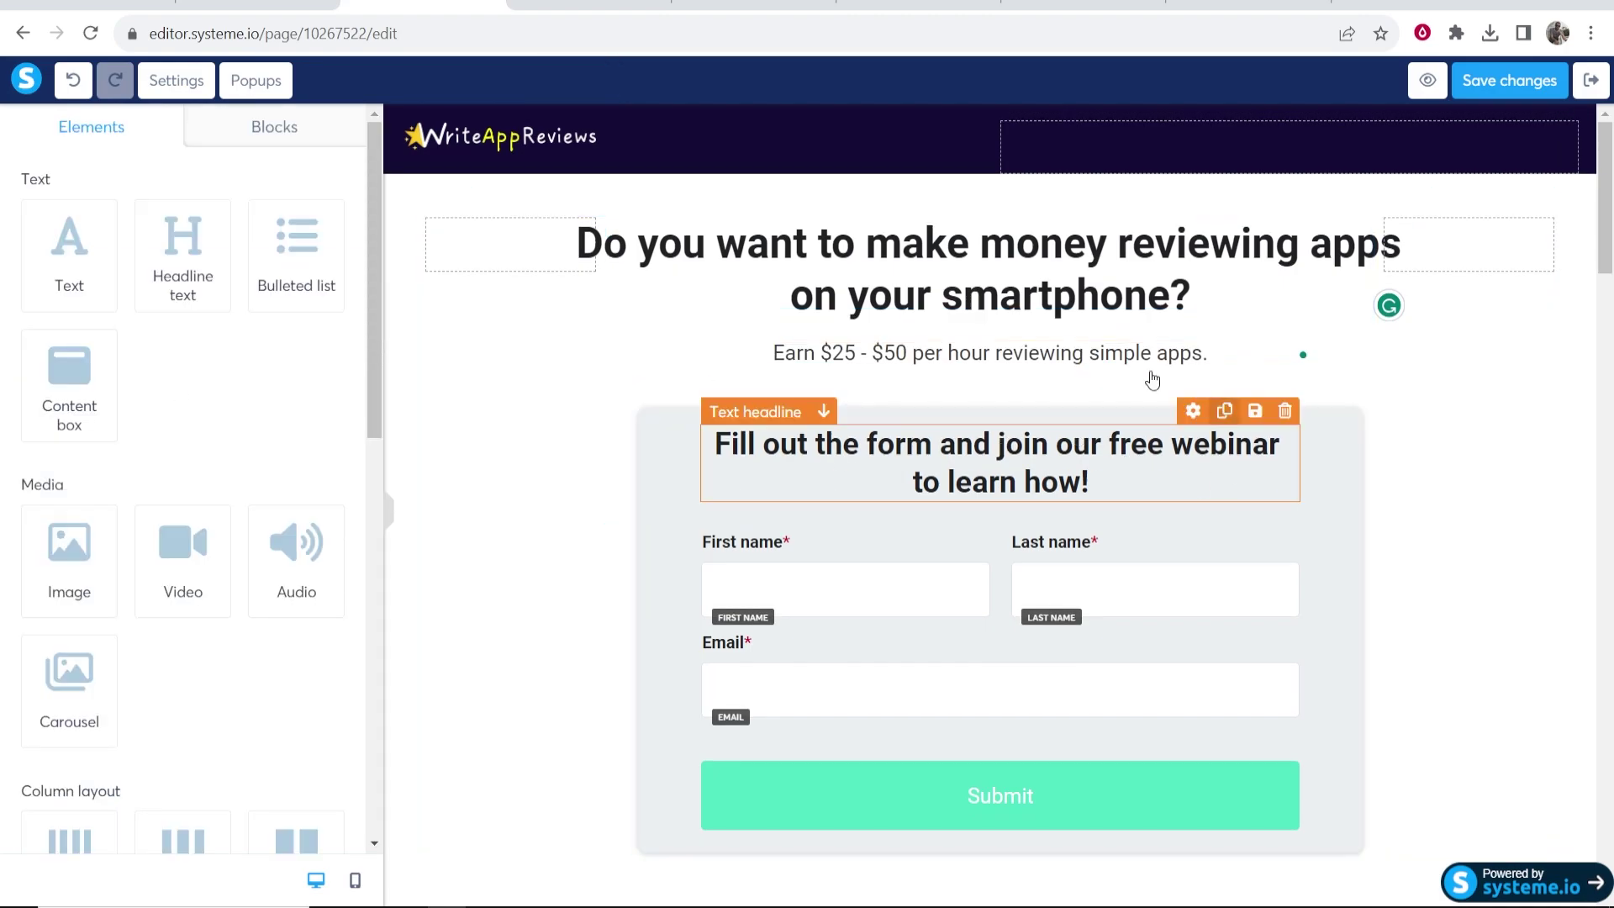
click(1088, 424)
click(1088, 425)
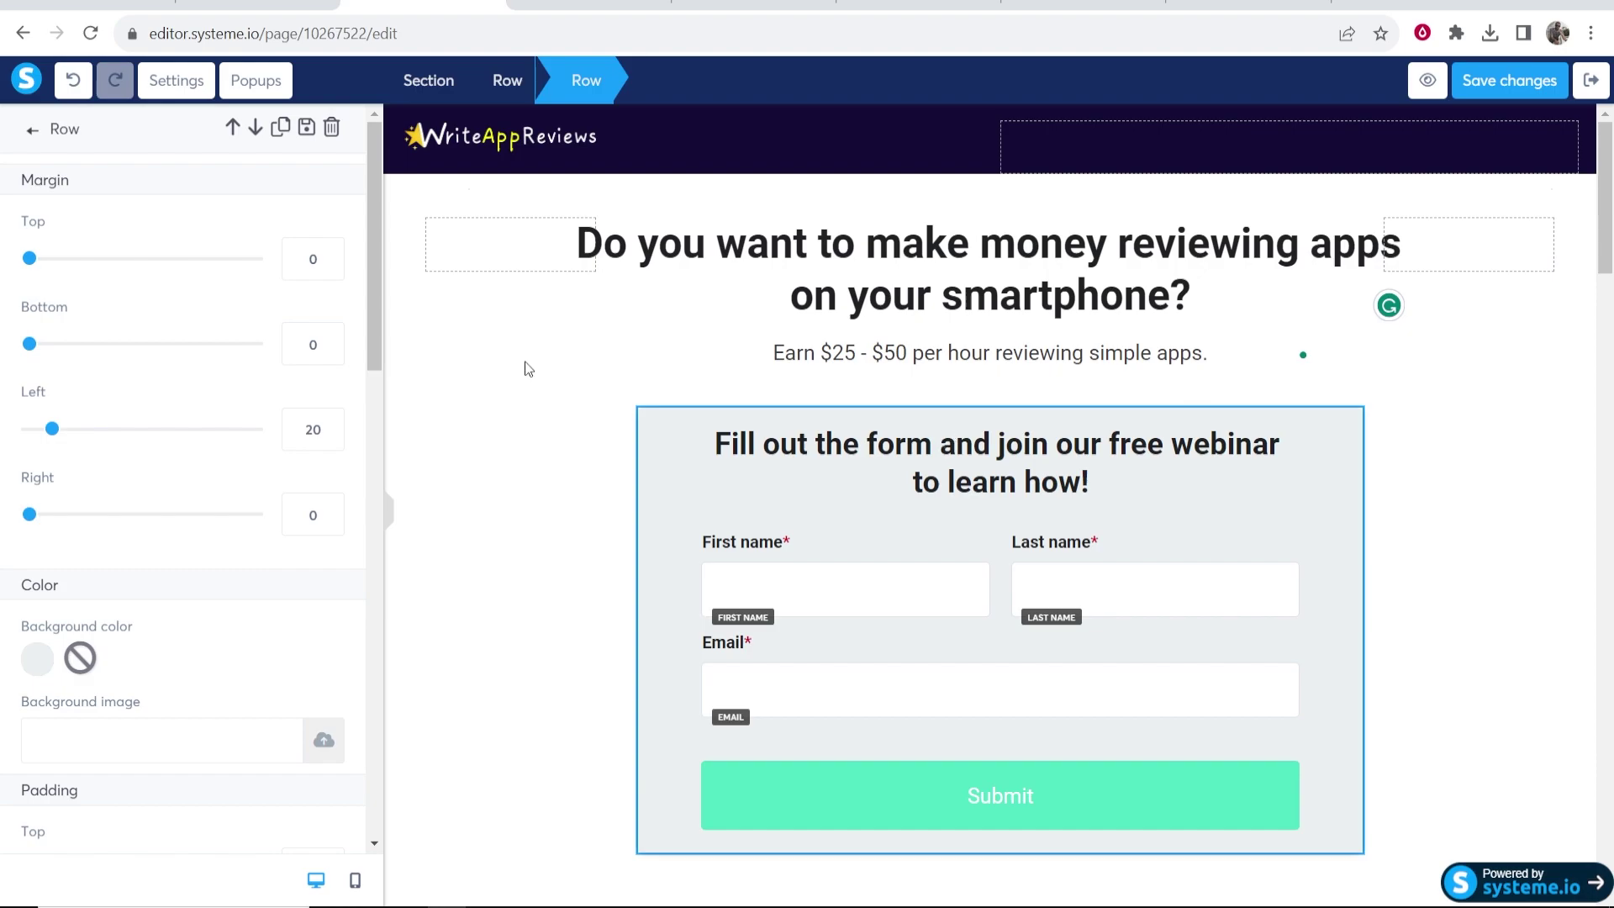
Step: Examine the padding of the row around the headline and form, and the settings of its section
click(864, 378)
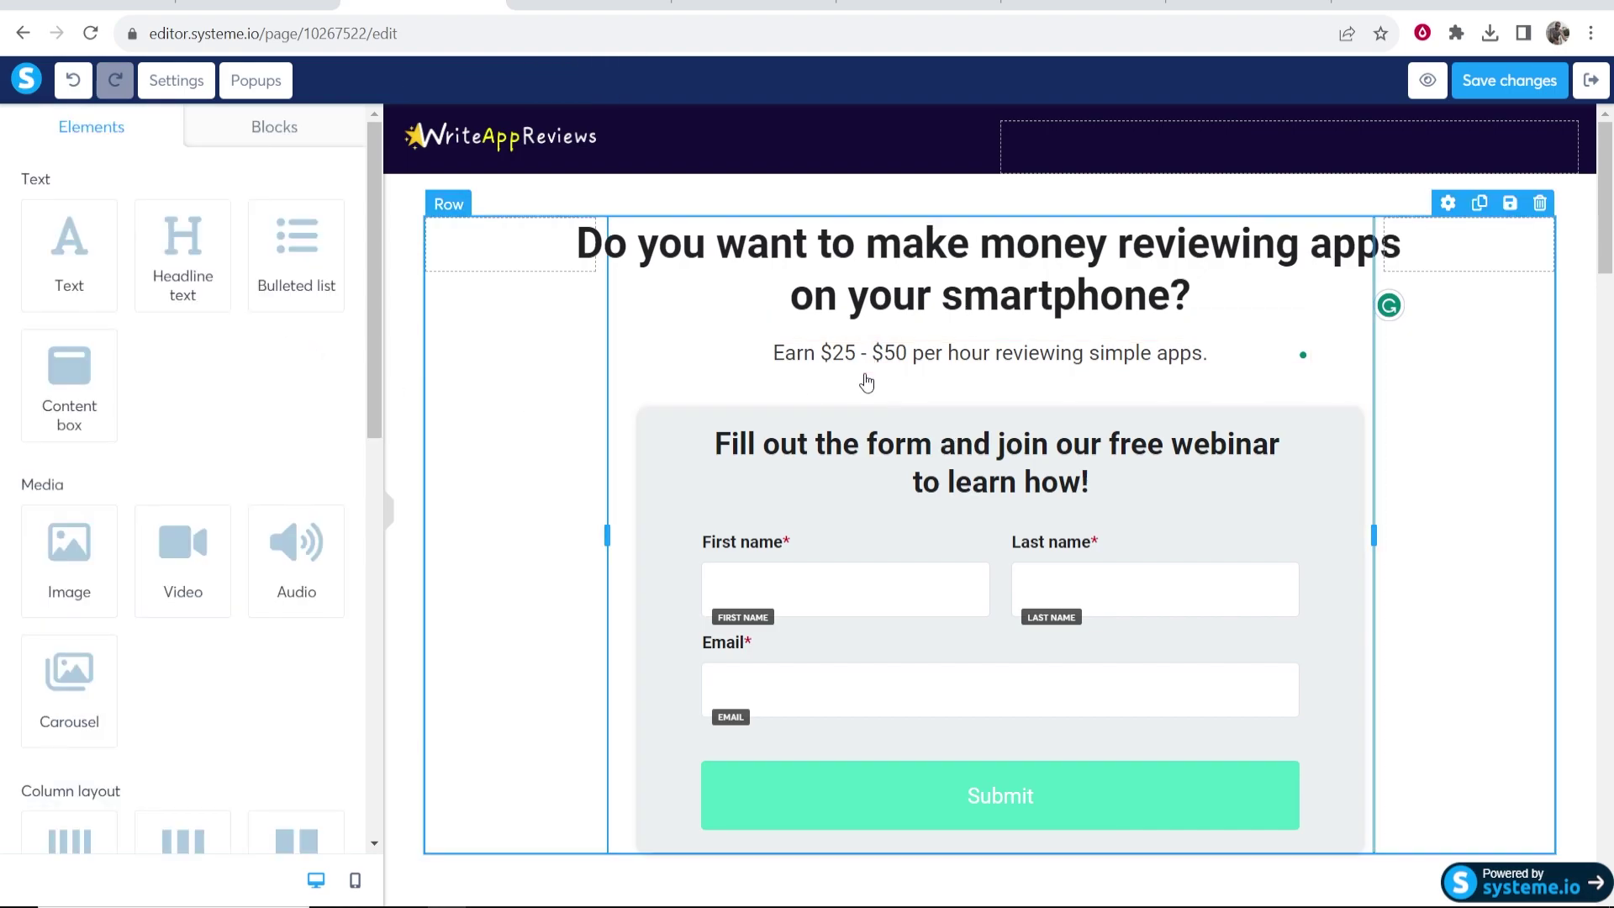
click(865, 382)
scroll(229, 432, down, 5)
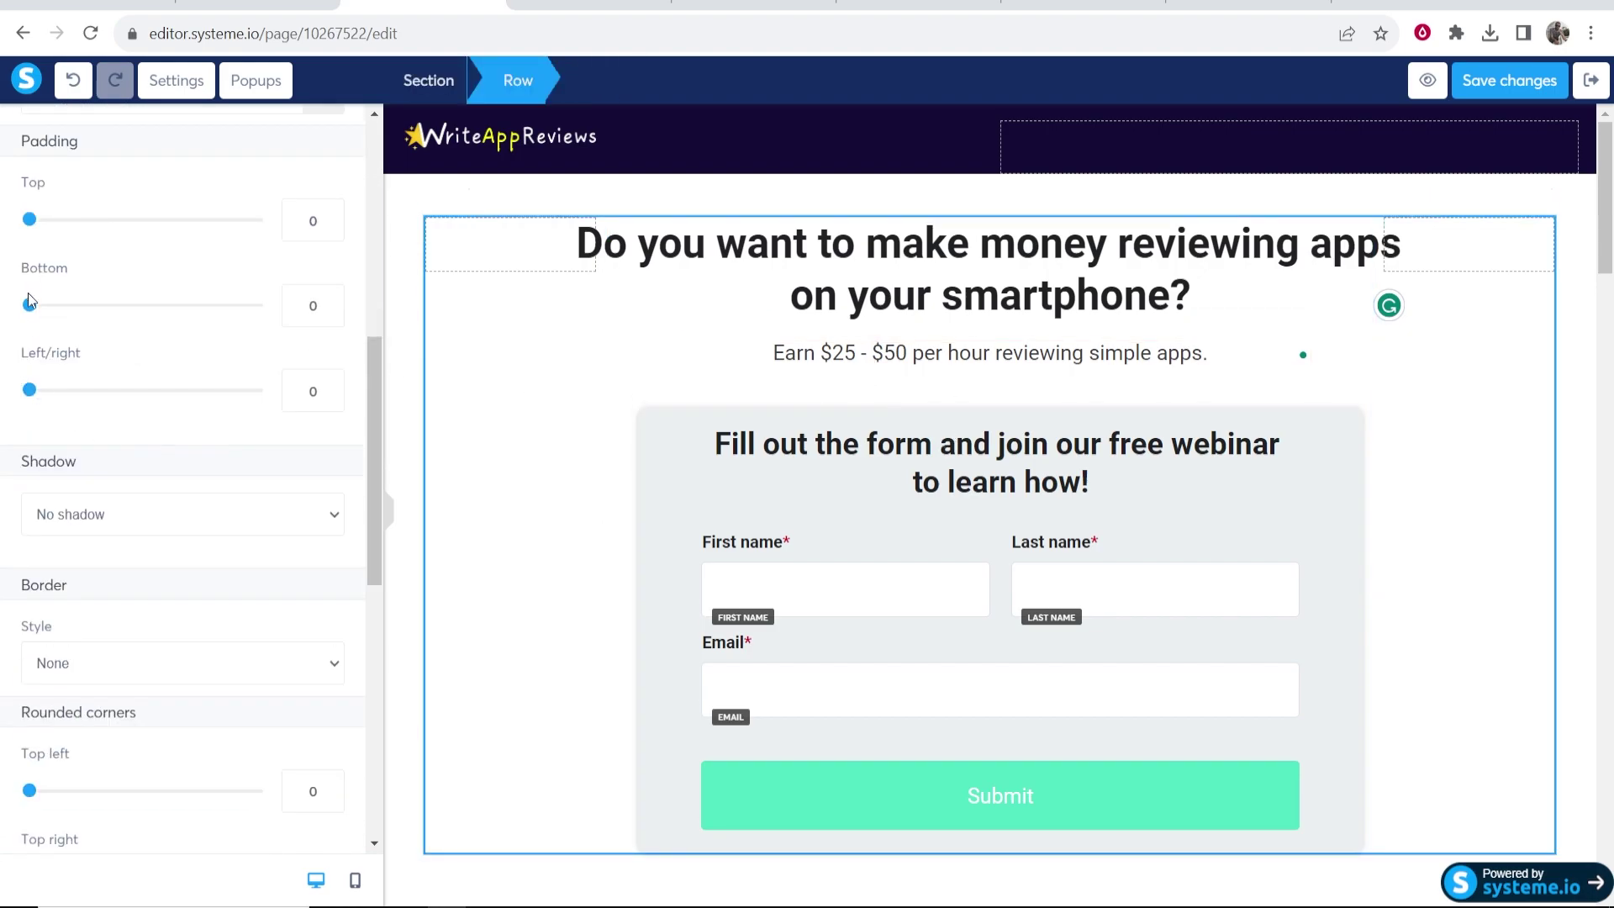
click(877, 200)
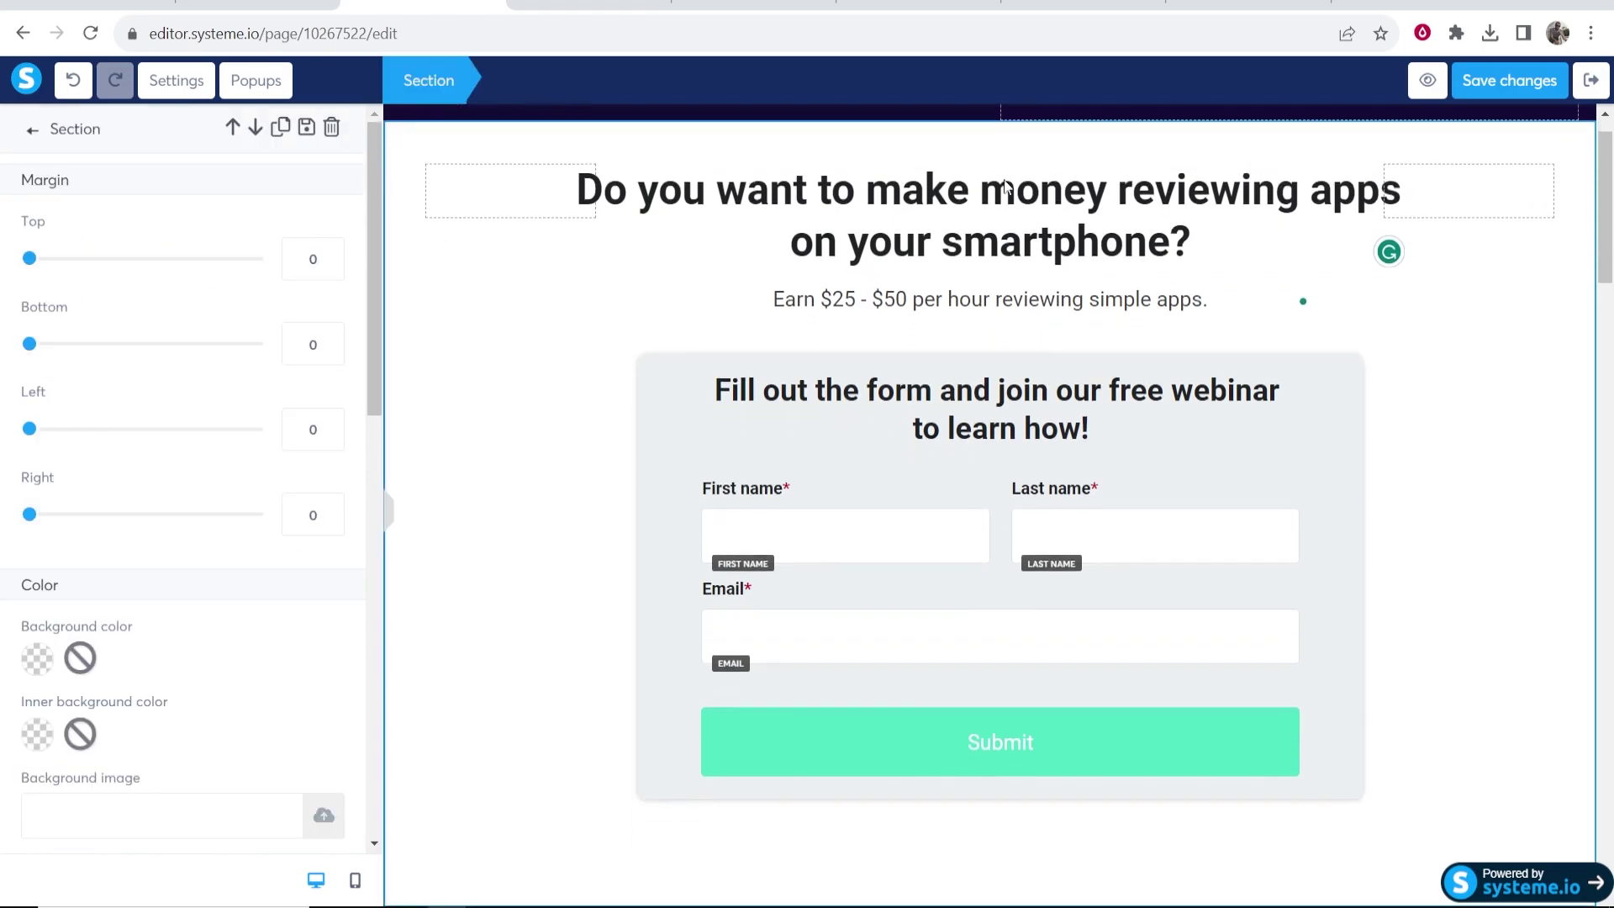
click(1424, 269)
scroll(1430, 320, up, 1)
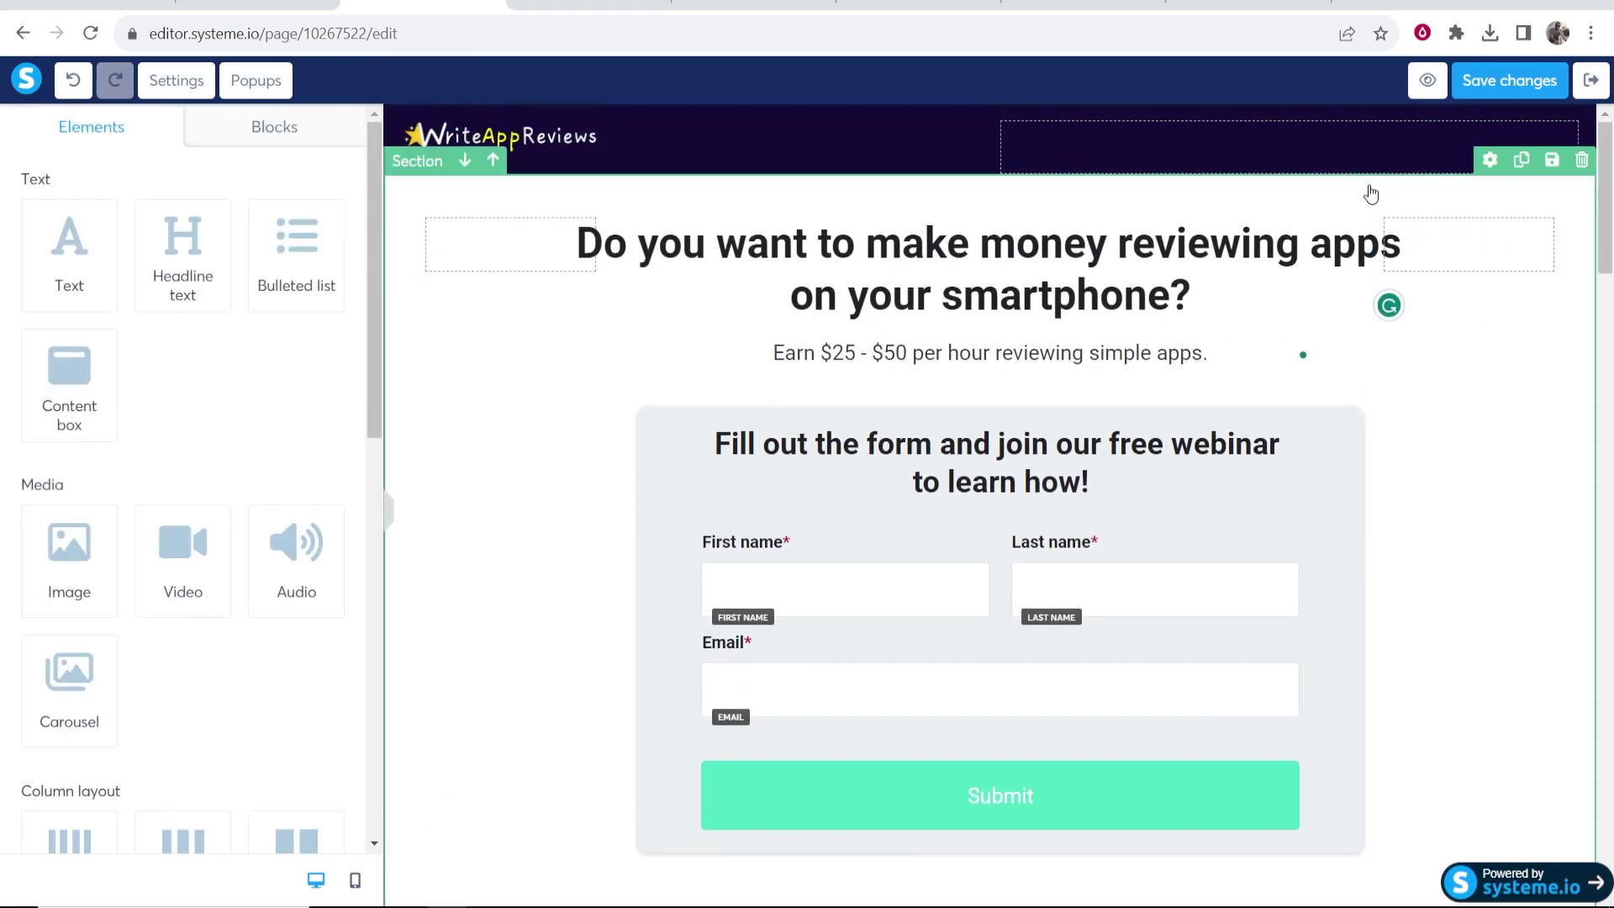
Step: Replace the form headline with "Fill out the form below and start your first job today." at font size 20
double_click(896, 443)
drag(1091, 484, 699, 436)
text(Fill out the form below and start your first job today.)
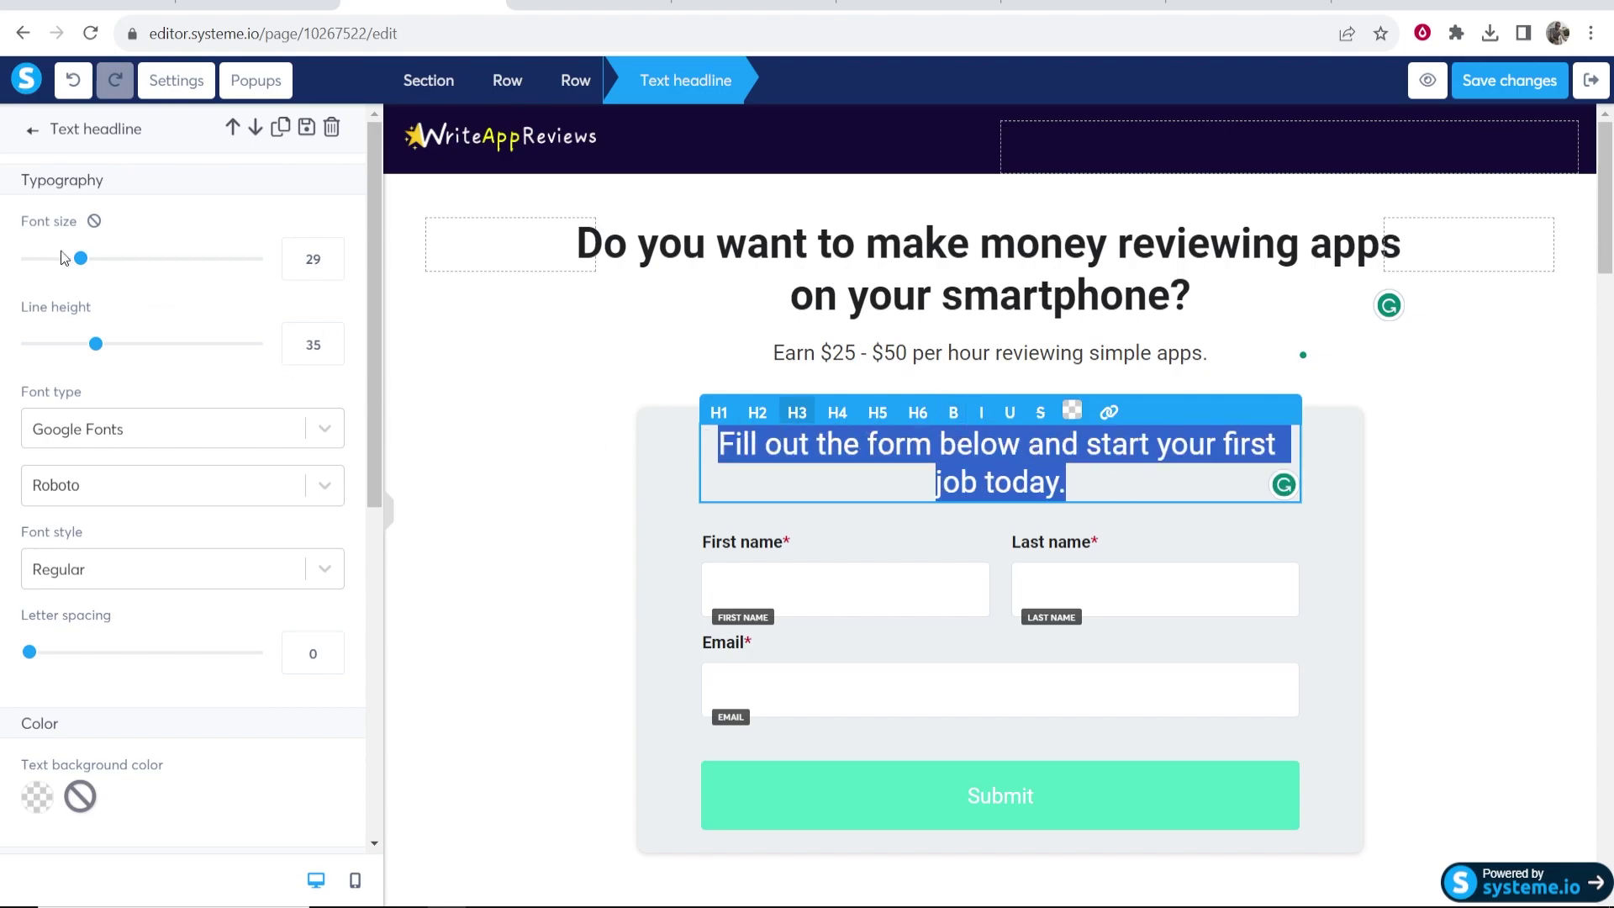
drag(80, 258, 52, 260)
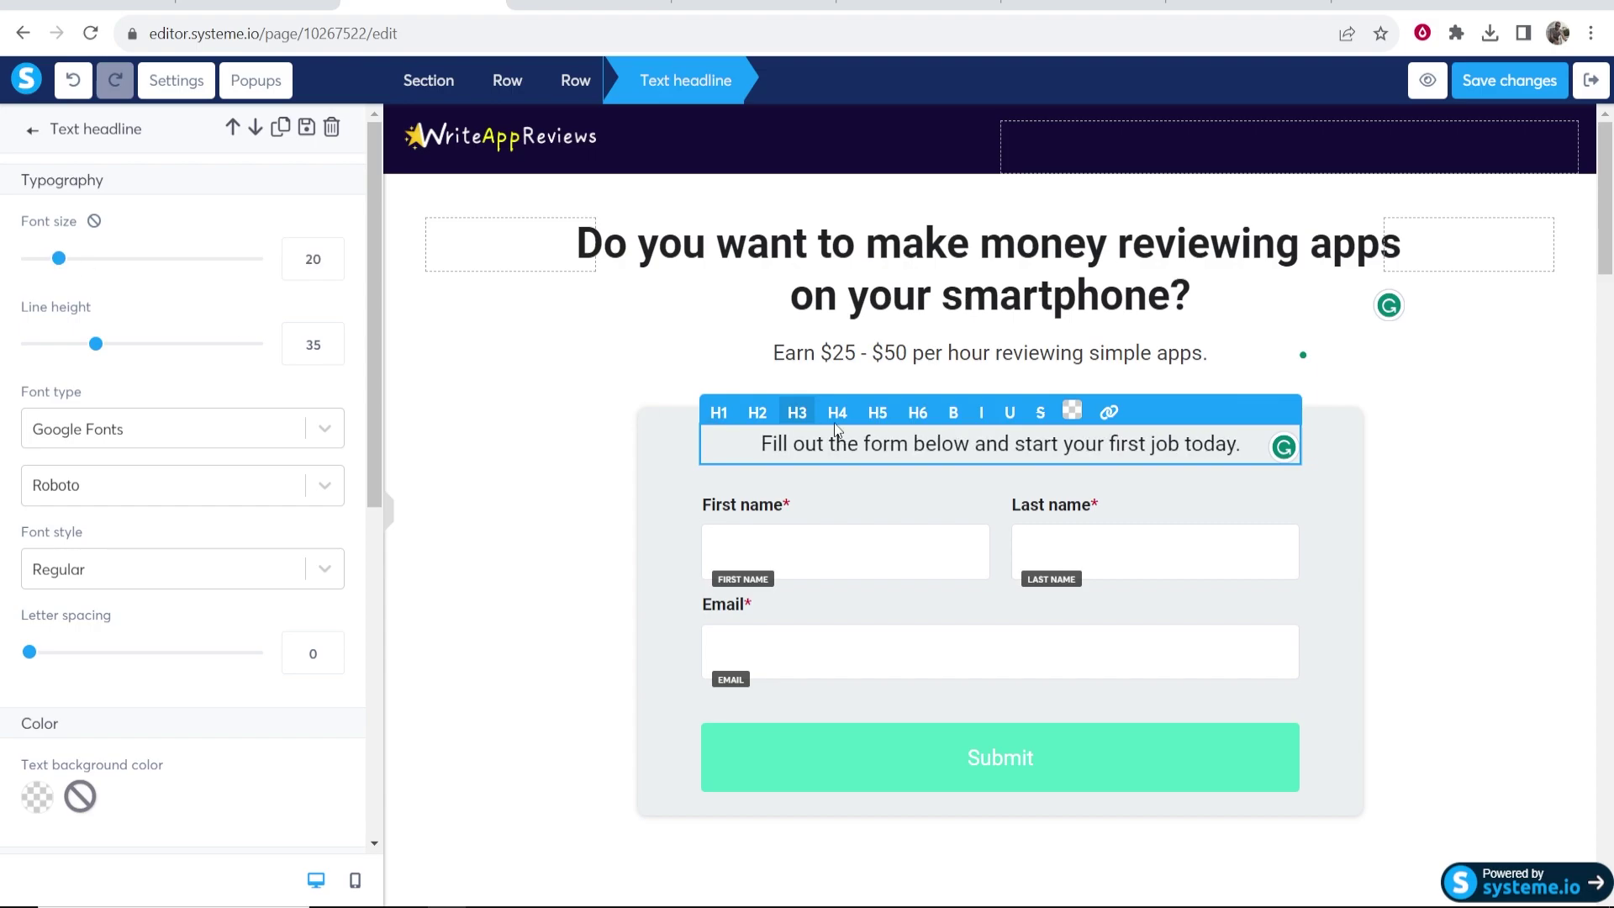
key(Escape)
Step: Set the form headline's top margin to 10 and its bottom margin to 6
click(847, 463)
click(135, 585)
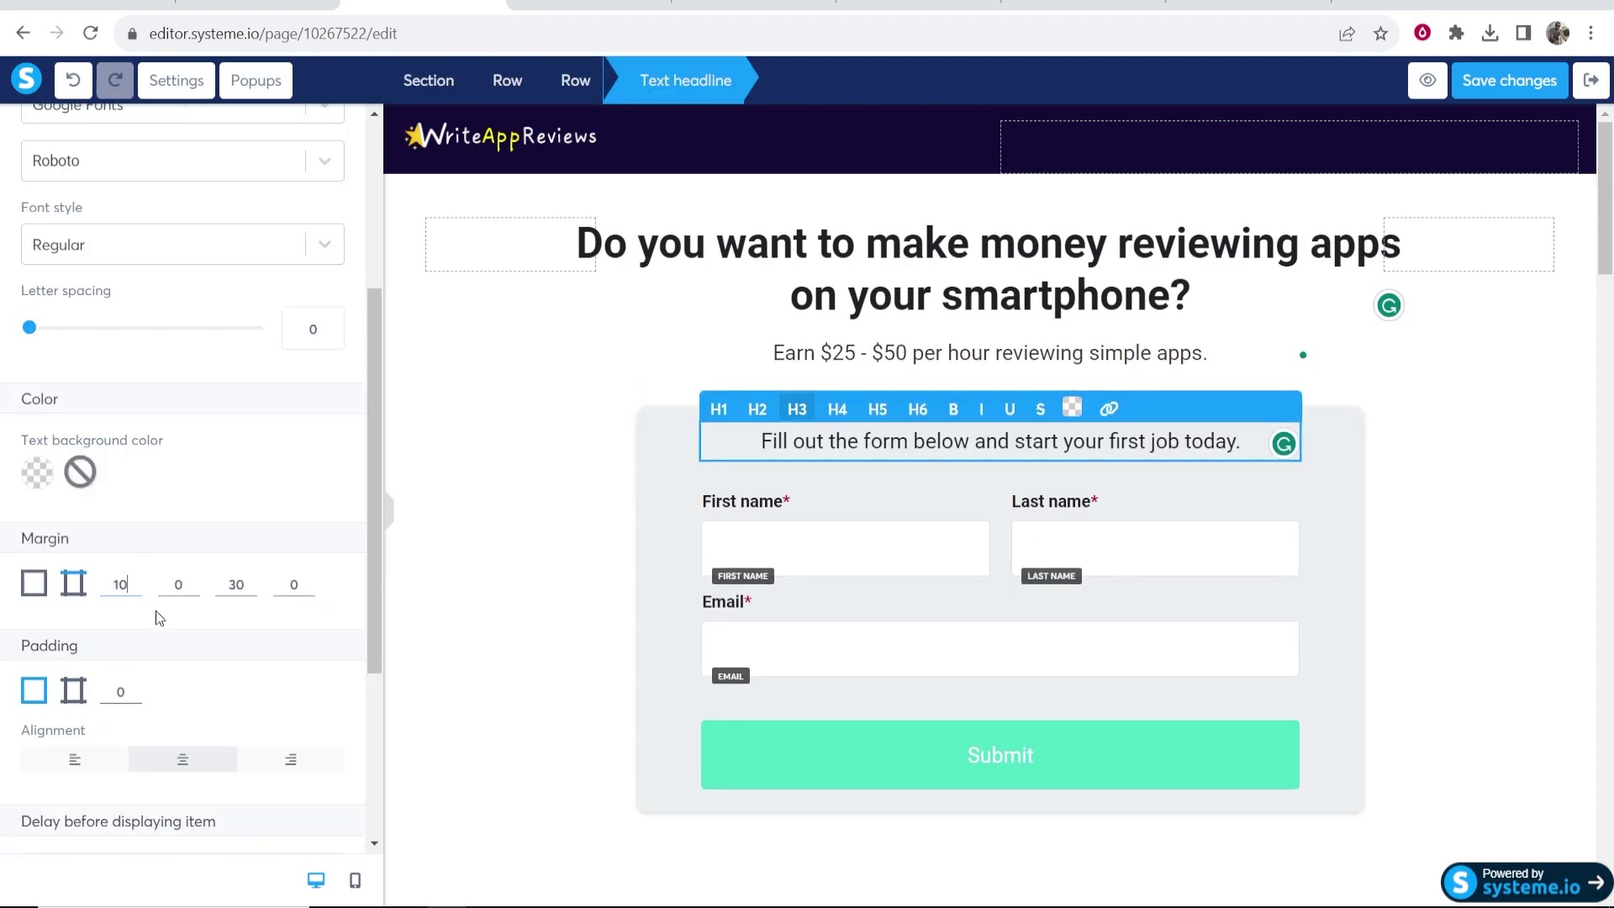
double_click(236, 584)
text(6)
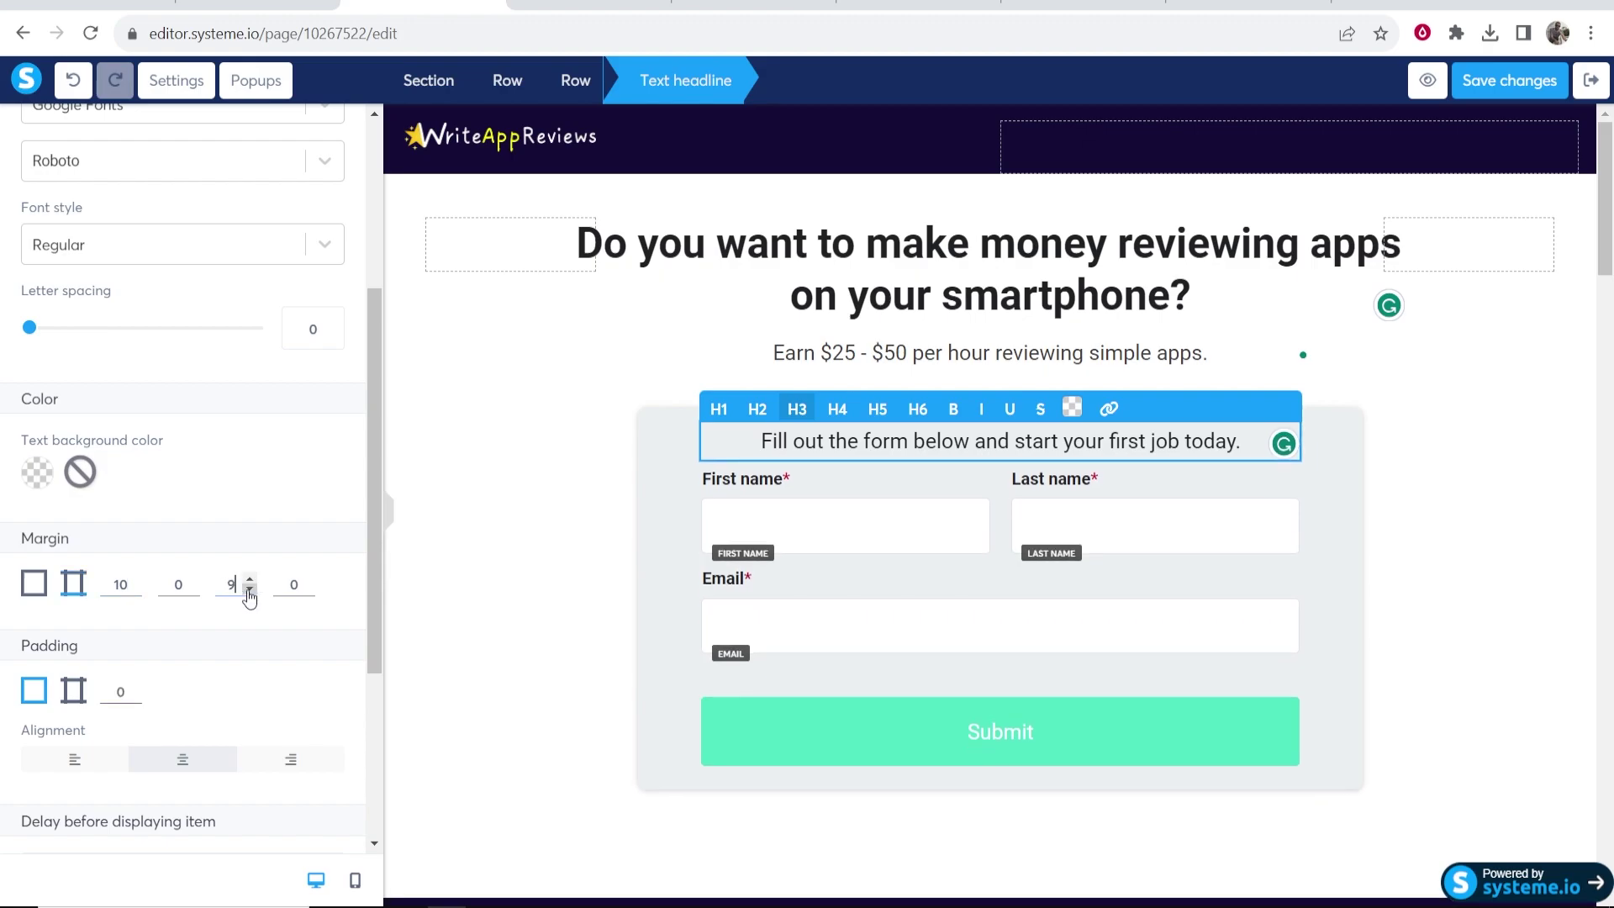
click(788, 462)
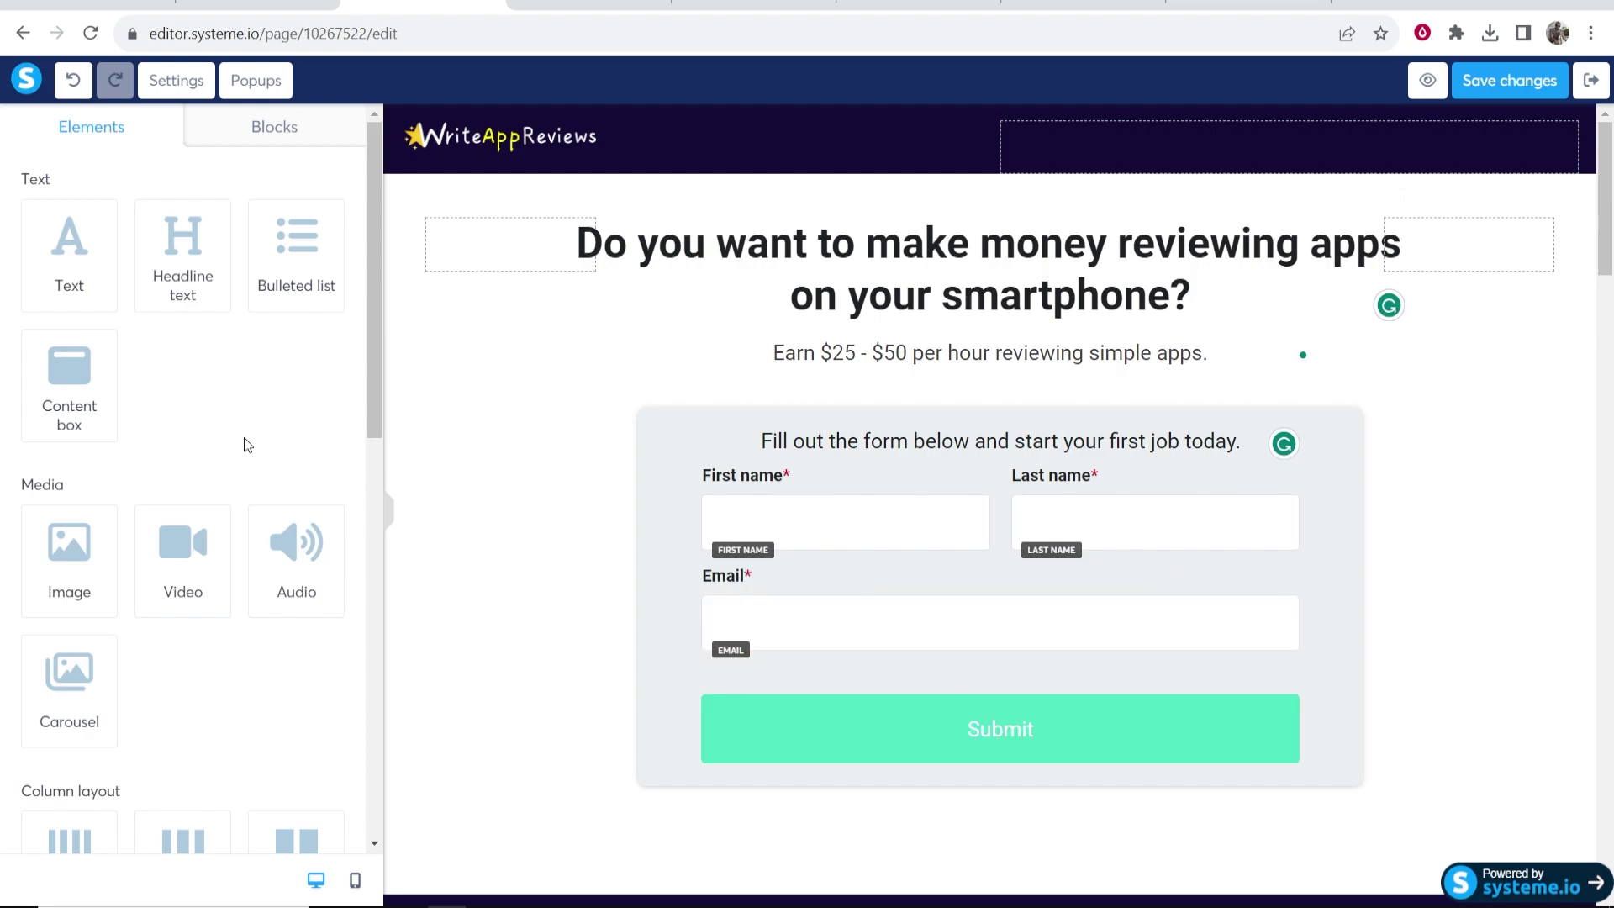
Step: Add an extra form input between the Email field and the Submit button and set its input type to Email
scroll(235, 378, down, 4)
scroll(223, 374, down, 3)
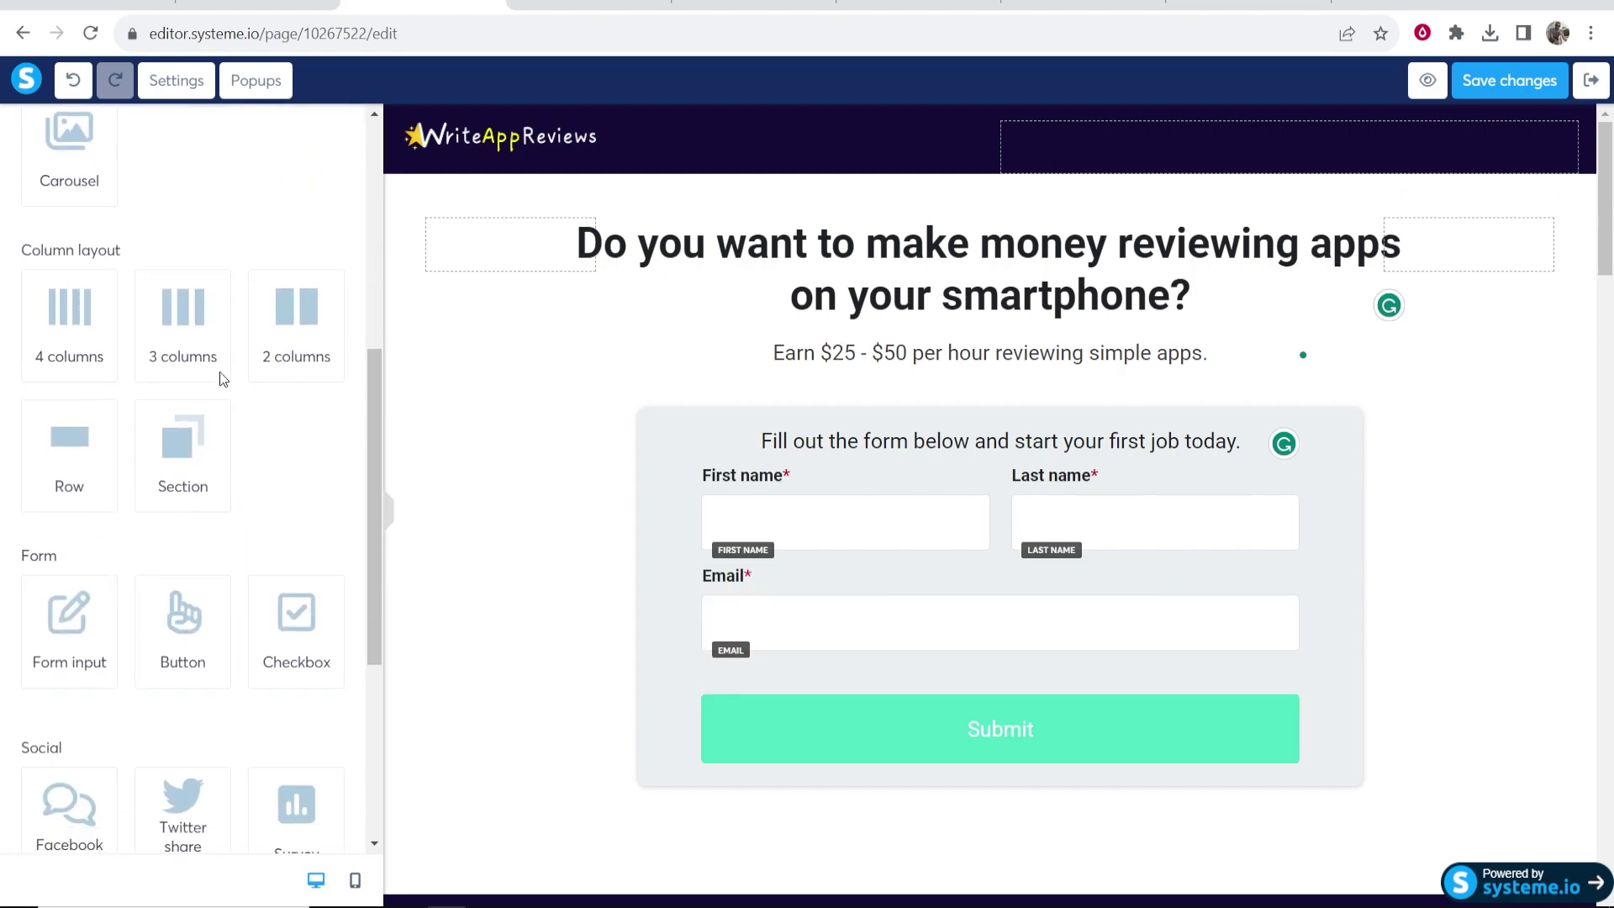
scroll(182, 438, down, 3)
scroll(183, 437, down, 2)
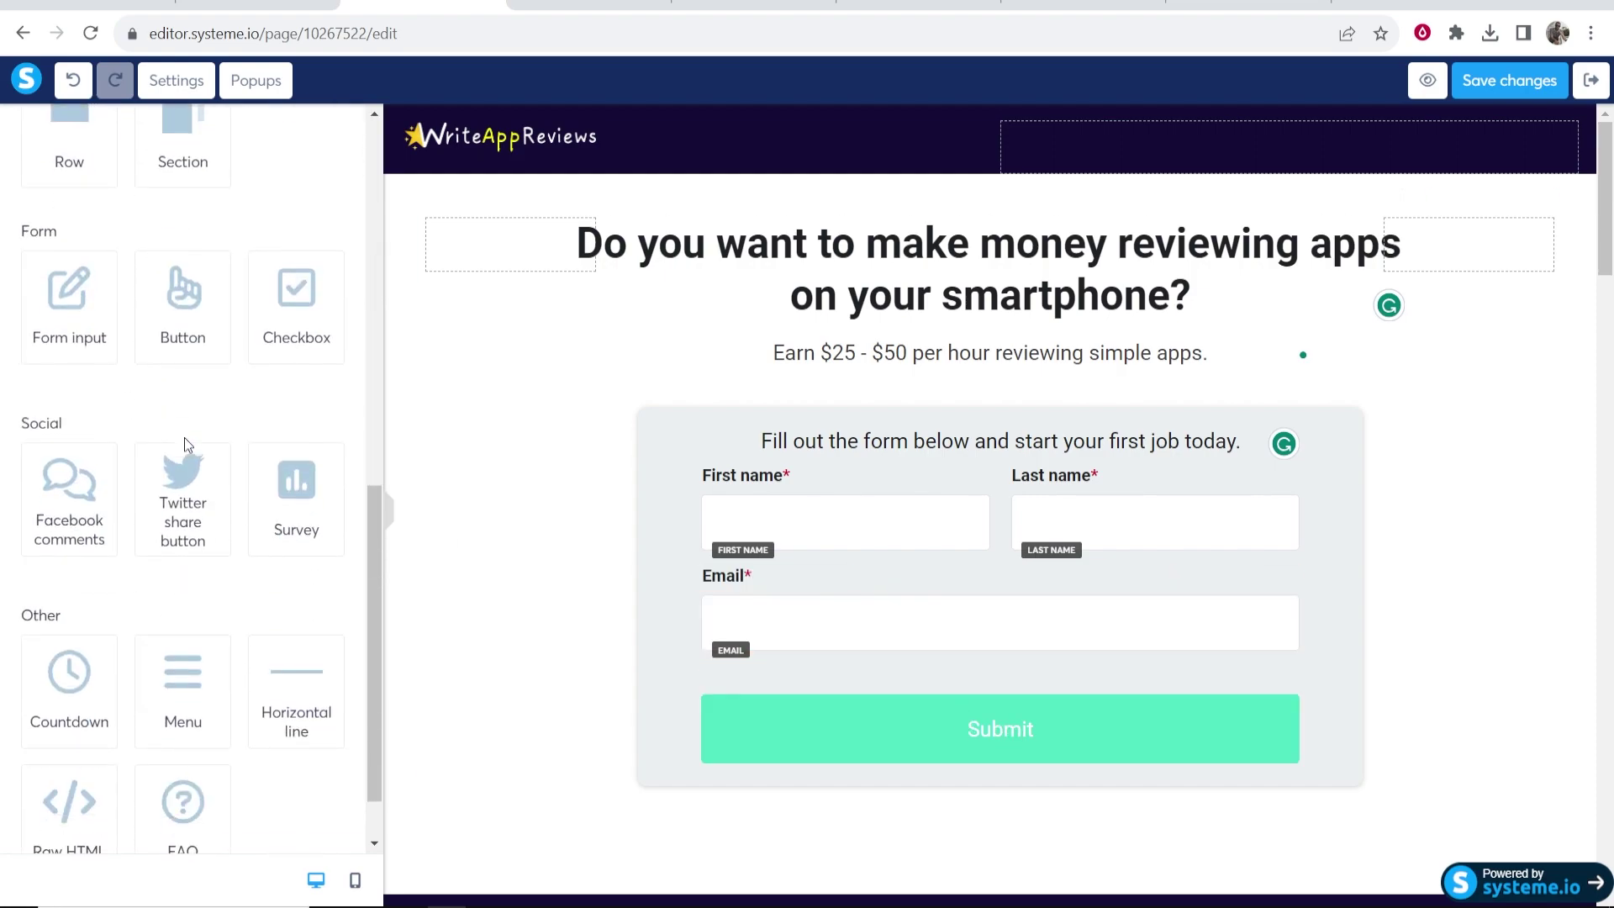
drag(65, 238, 842, 661)
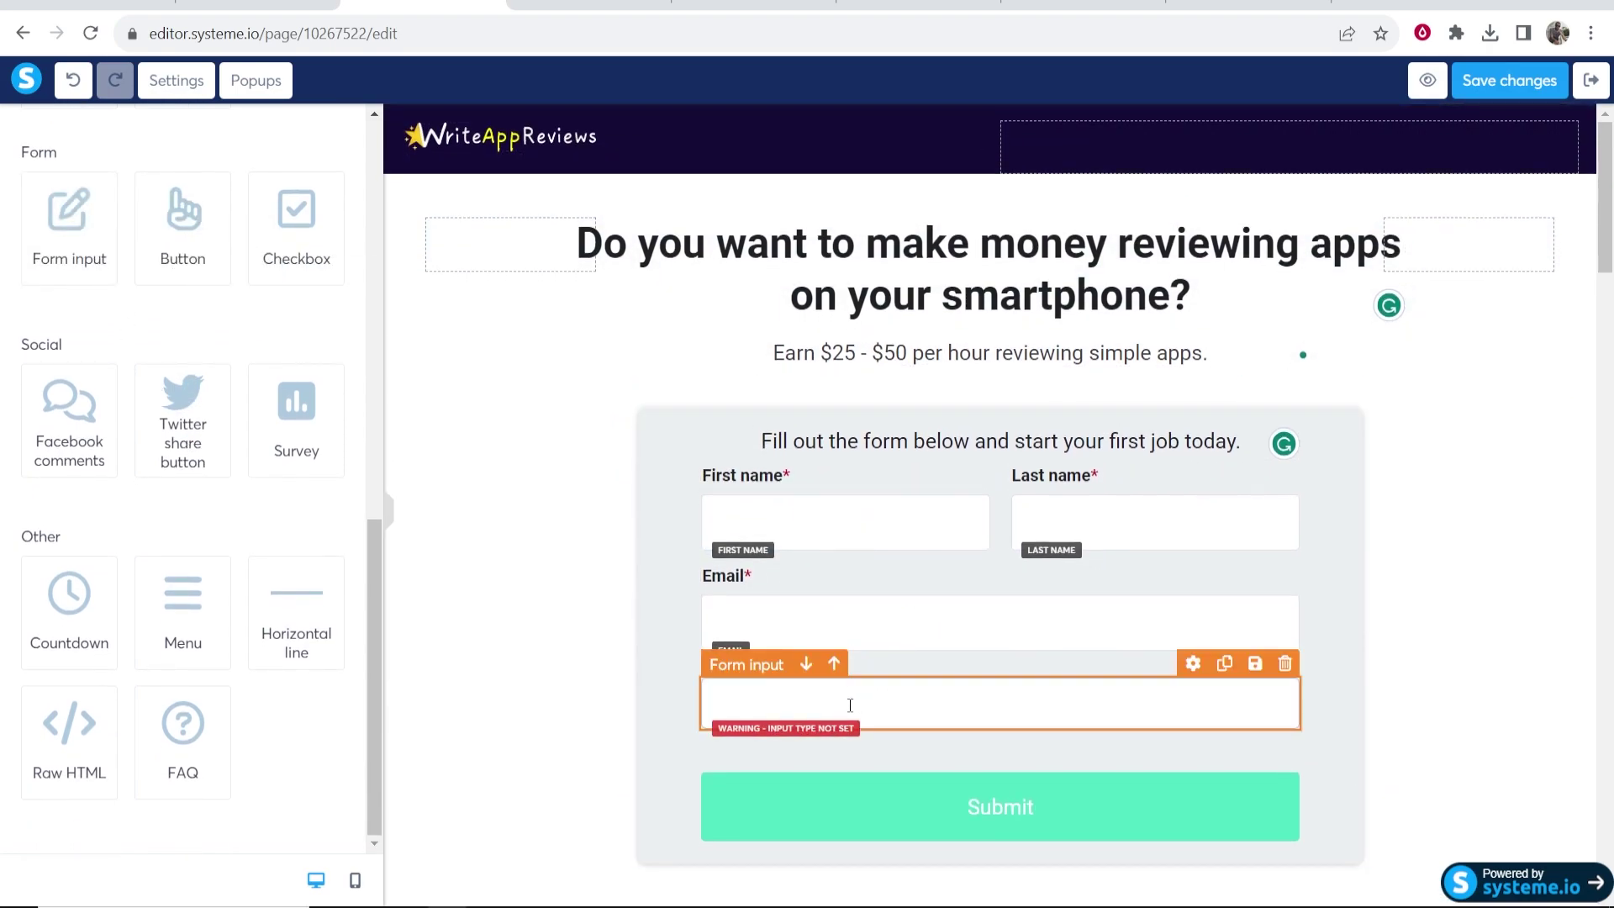
click(1193, 663)
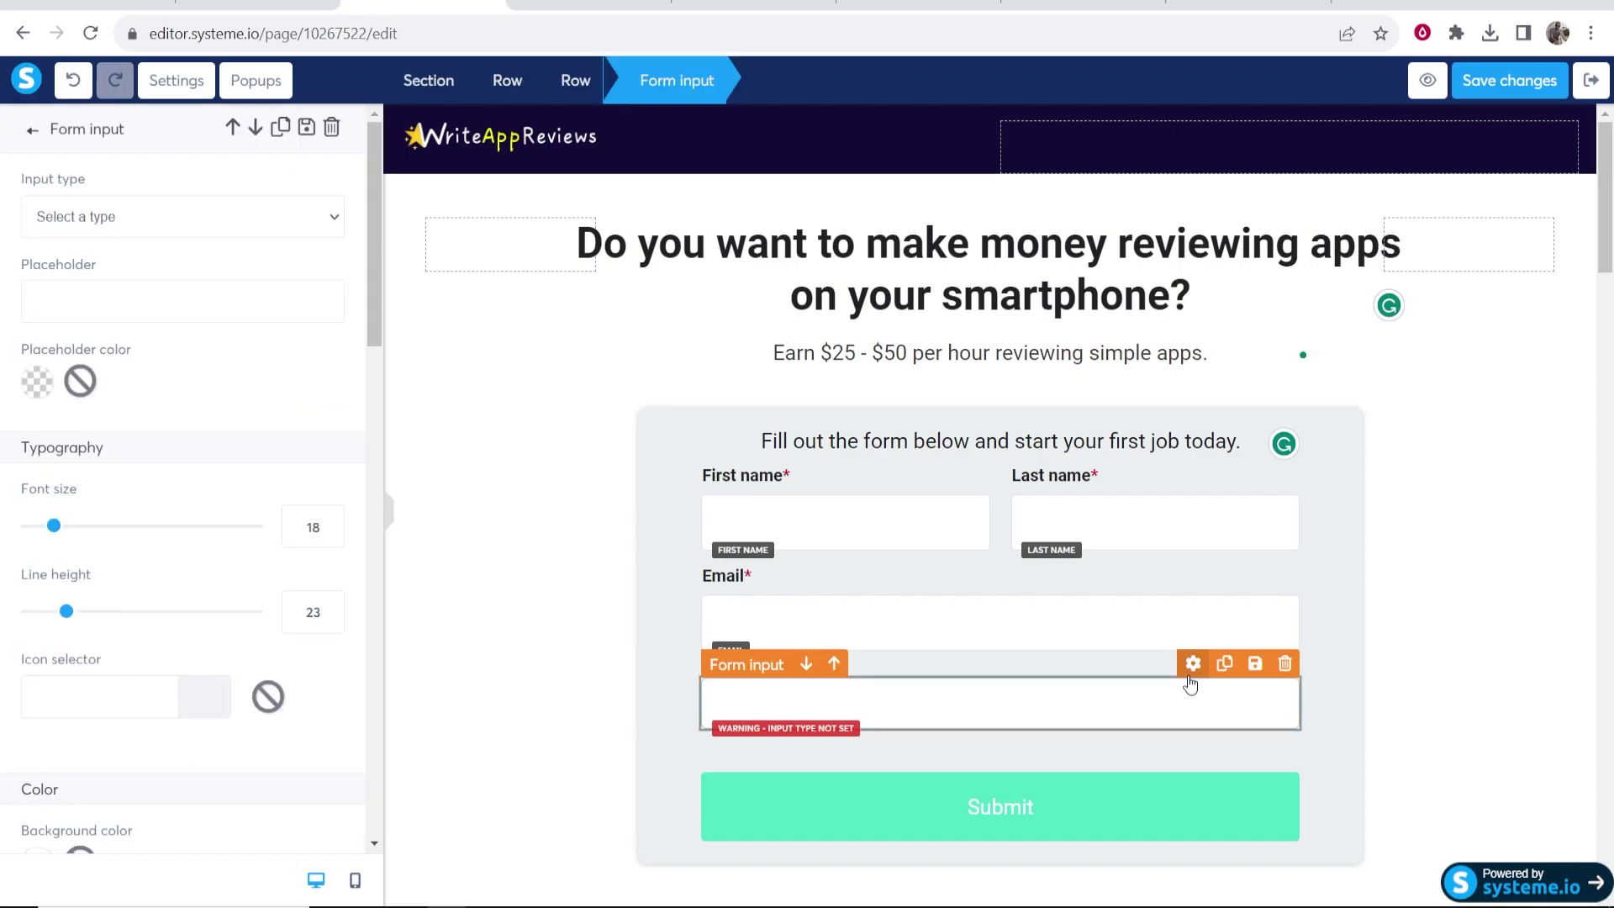
click(84, 217)
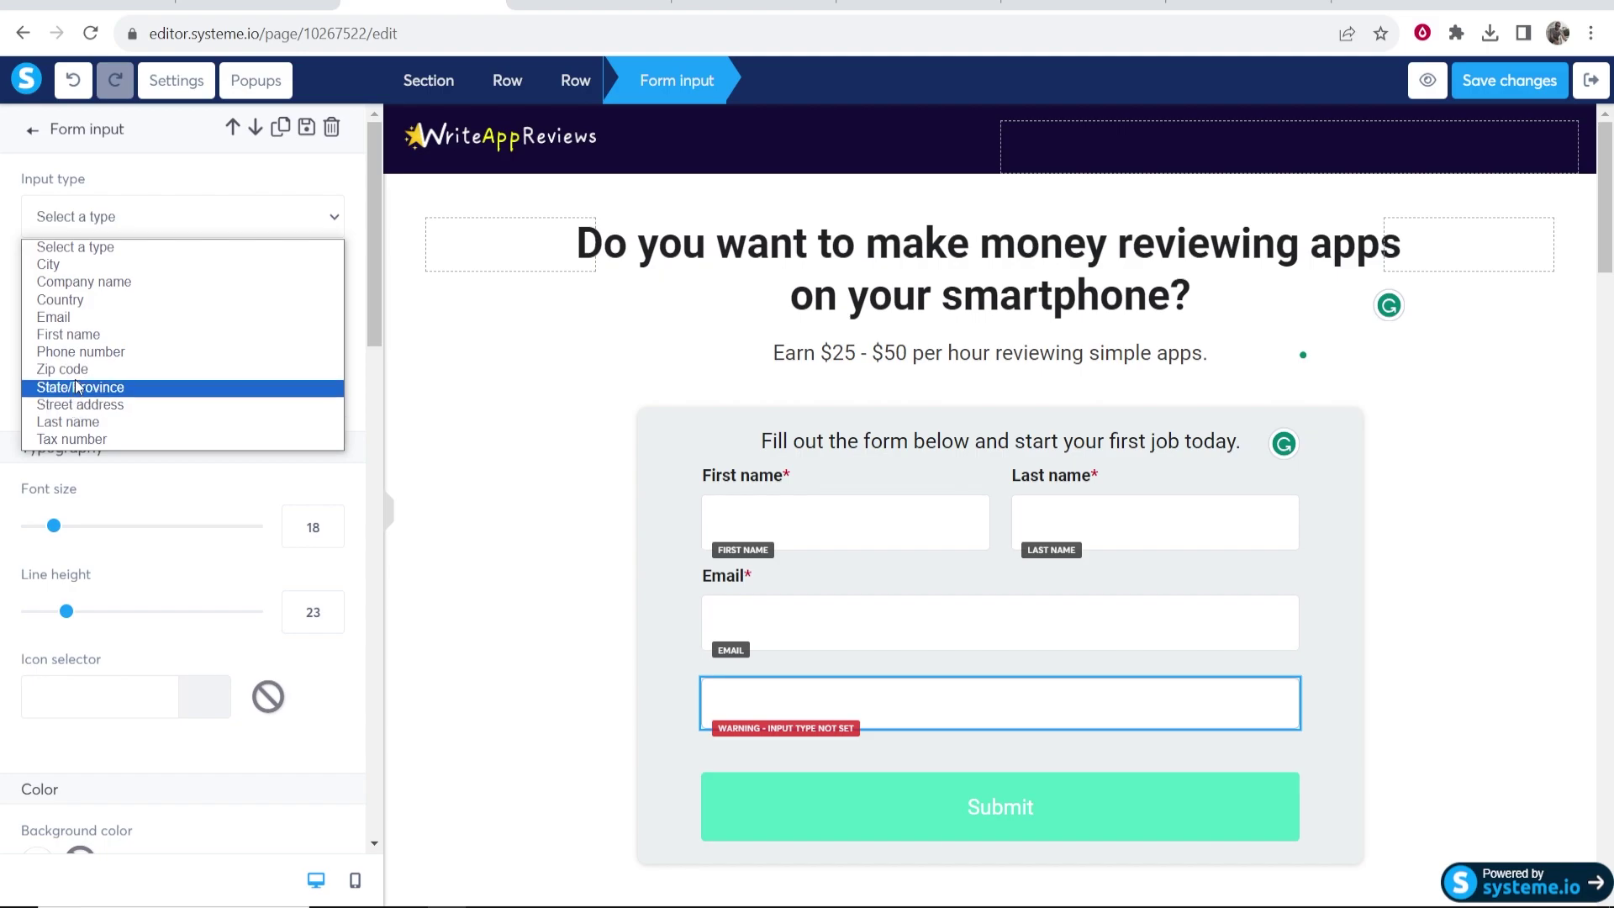
click(57, 317)
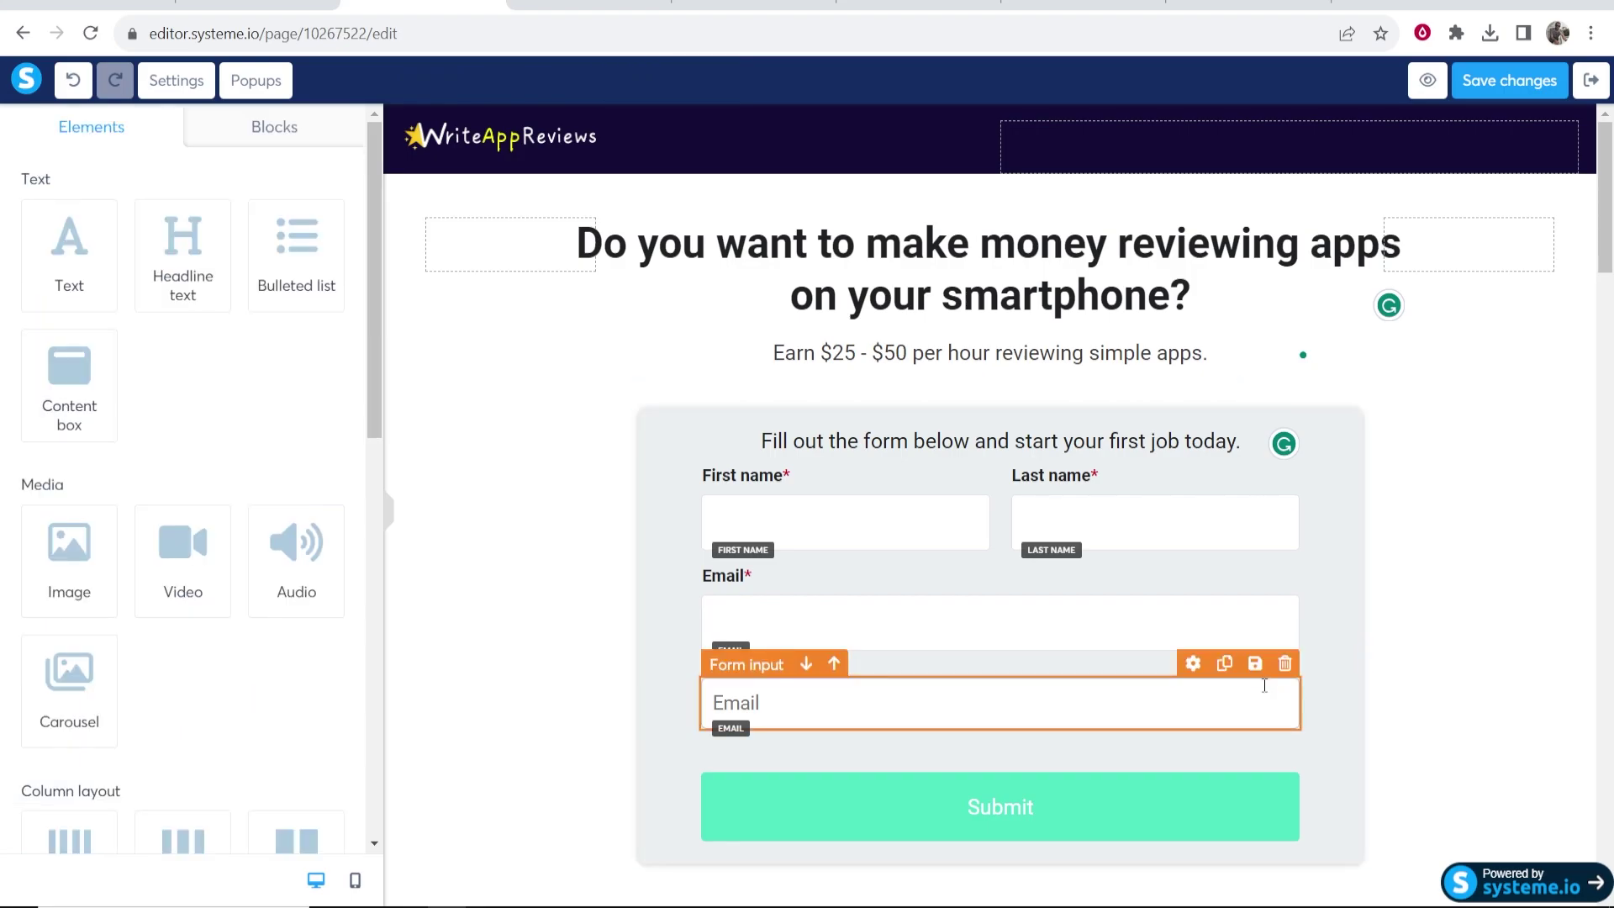
Step: Delete the extra Email form input above the Submit button
click(1276, 717)
click(1284, 664)
click(911, 155)
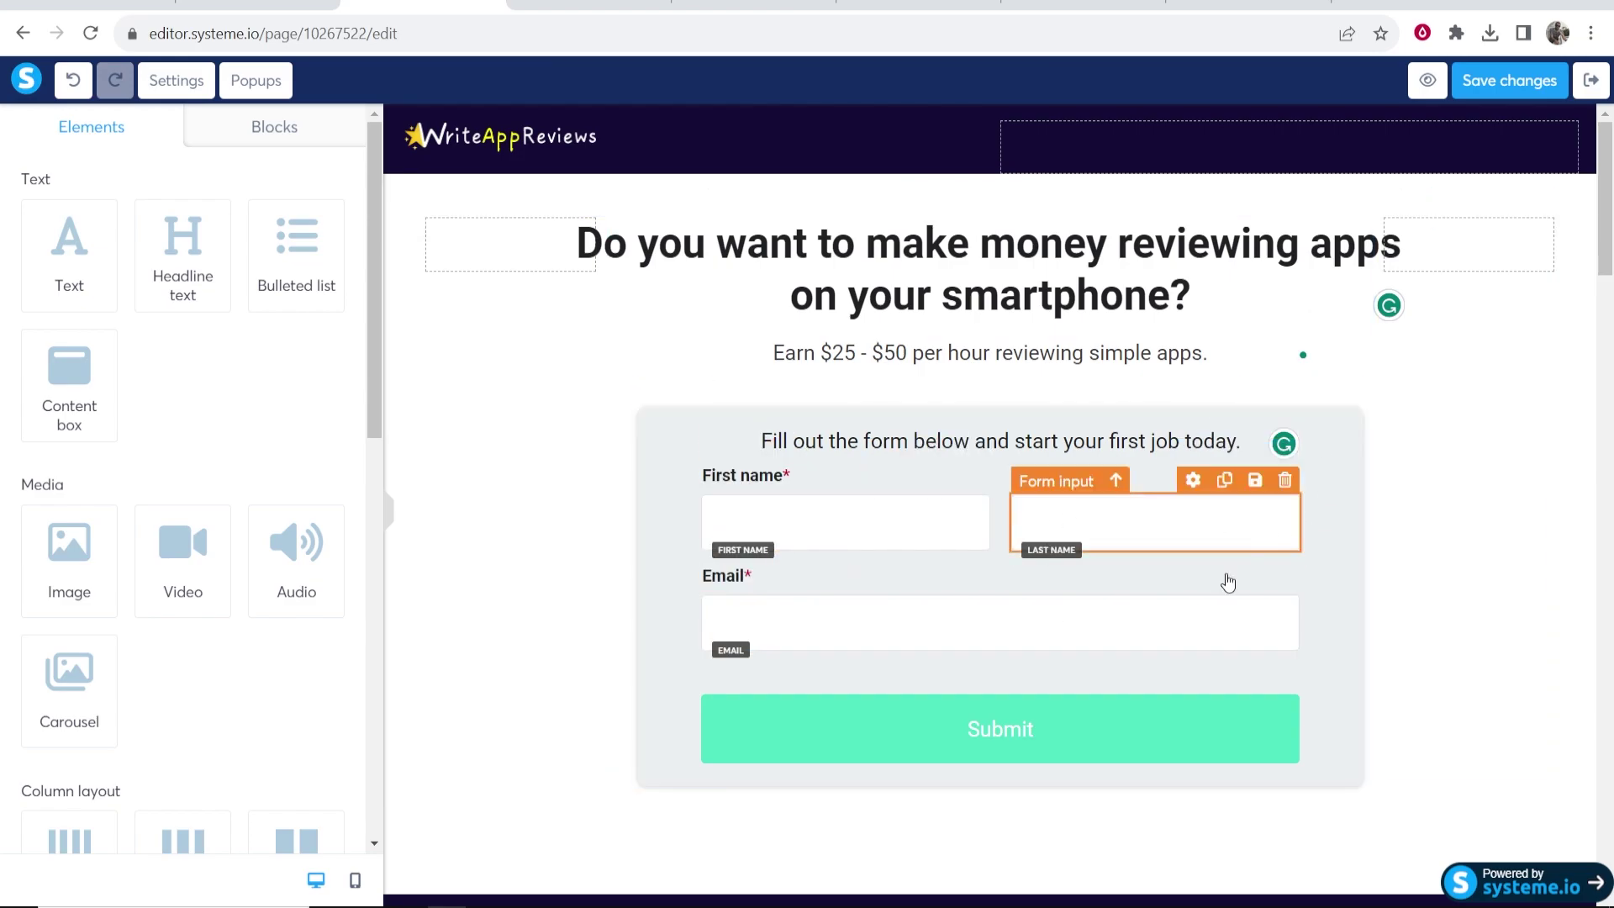
Step: Set the Submit button to redirect contacts to a custom URL after registration
click(1057, 737)
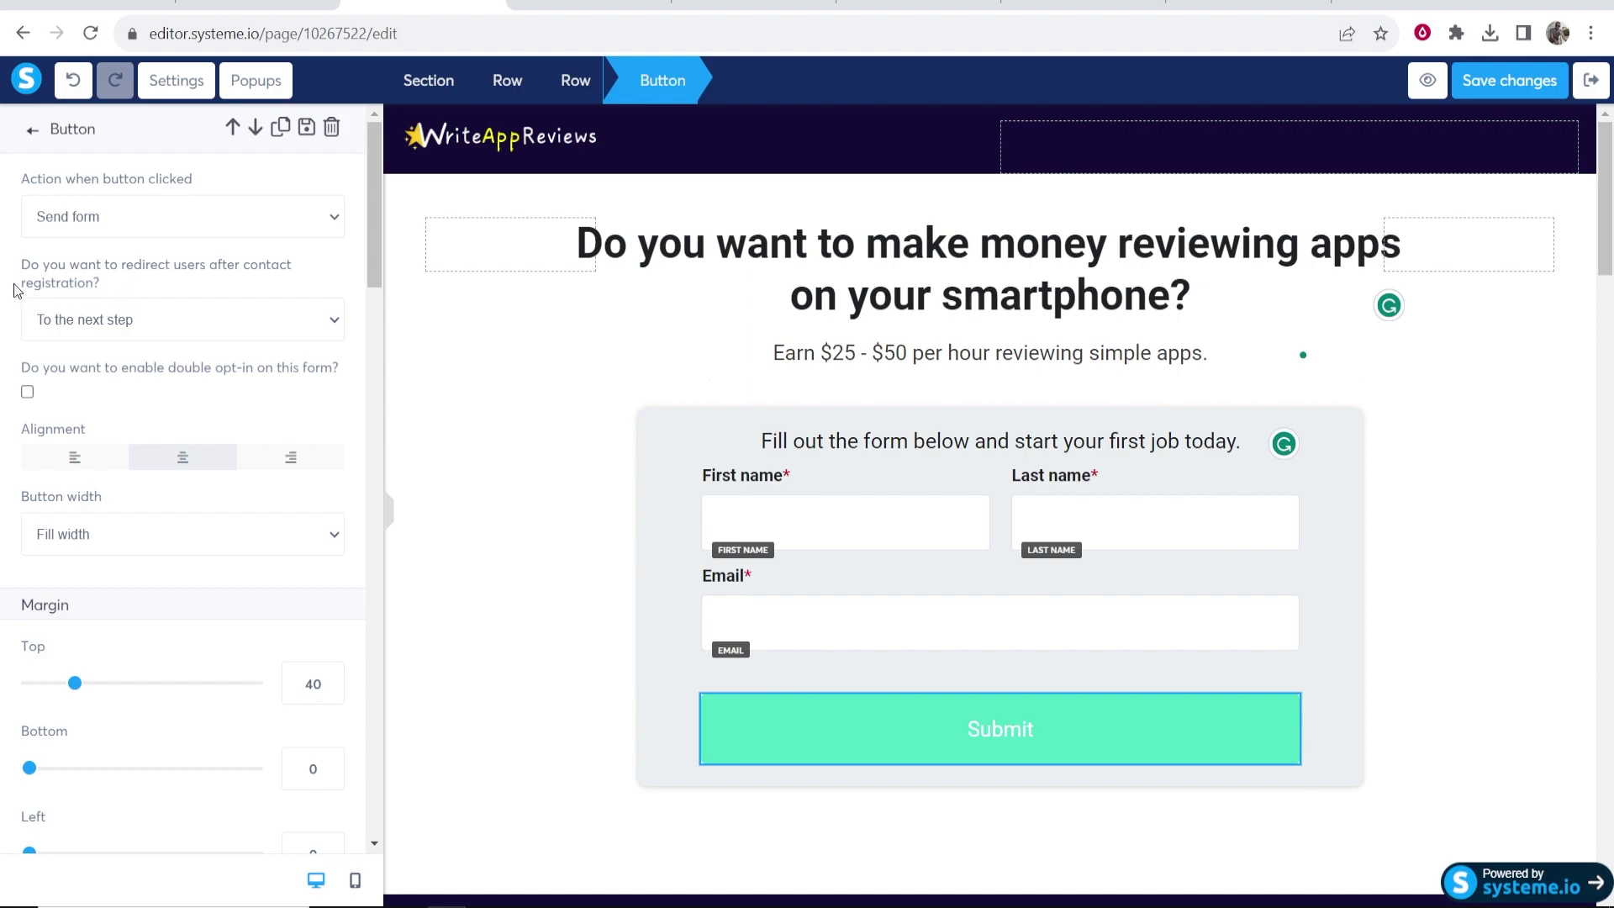
click(123, 323)
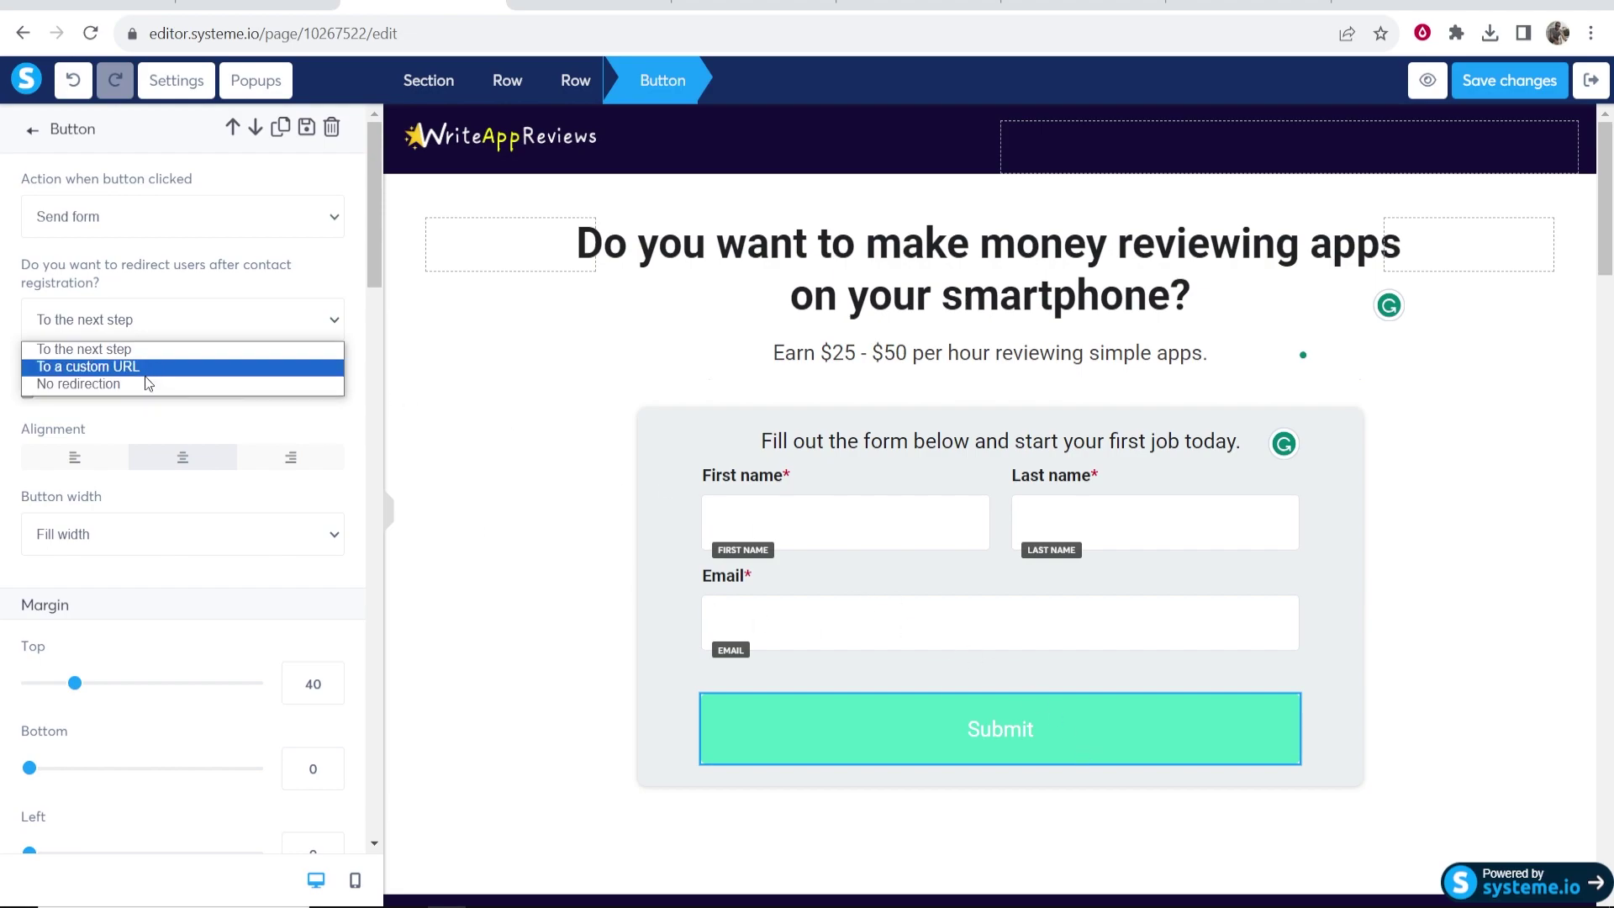
click(57, 369)
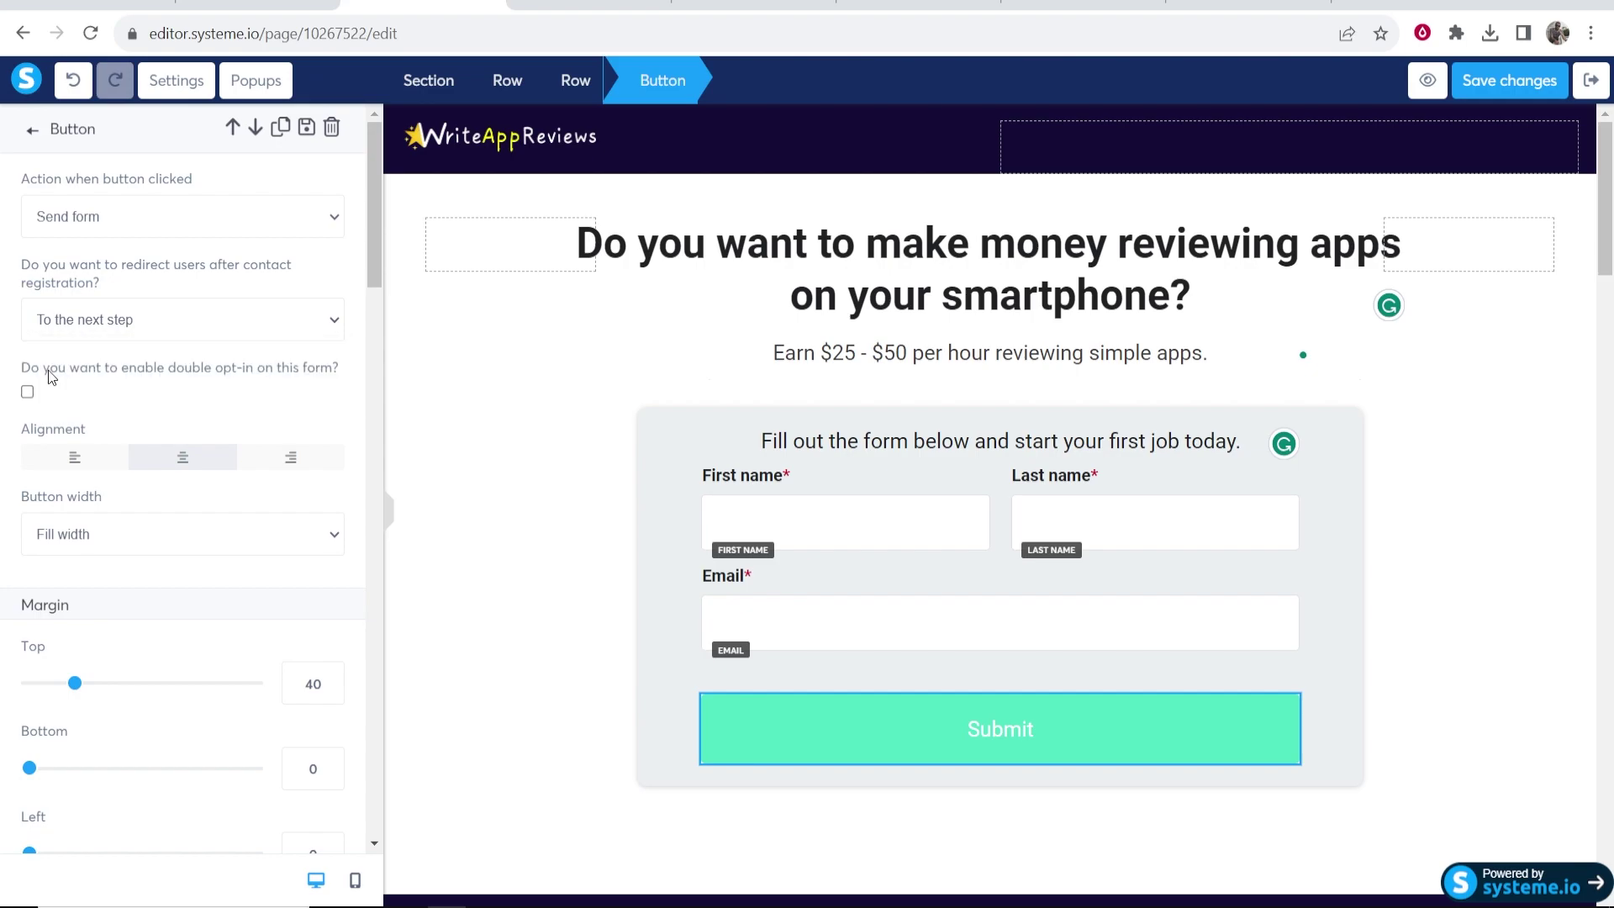
click(259, 409)
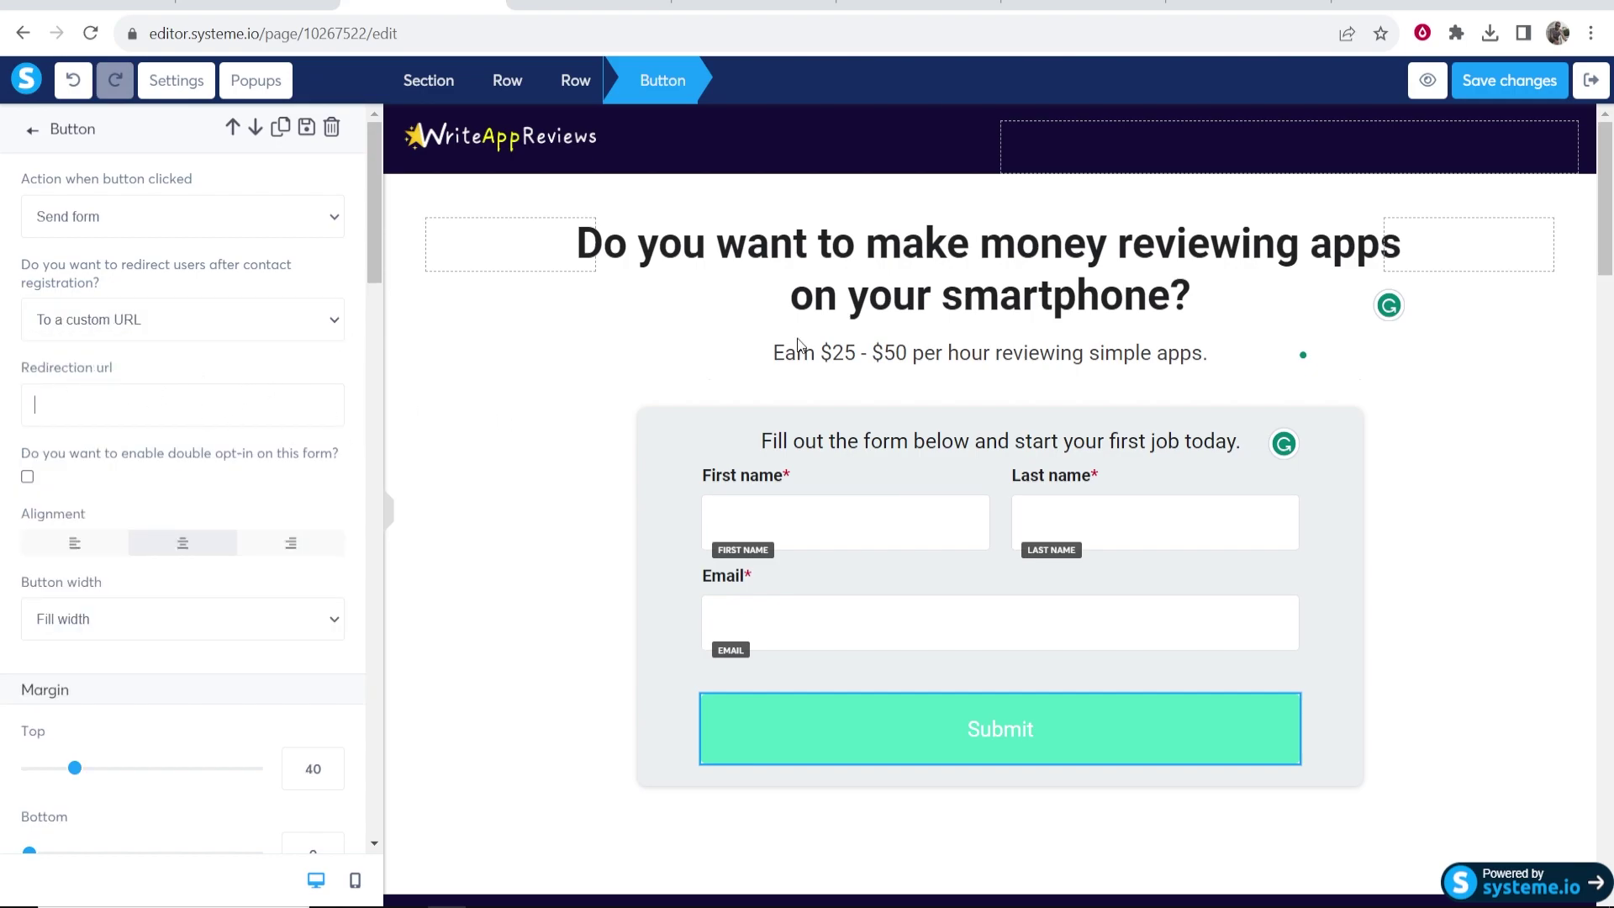
Step: Switch to the ClickBank marketplace and create a HopLink for the Writeappreviews.com offer using the account nickname
click(753, 4)
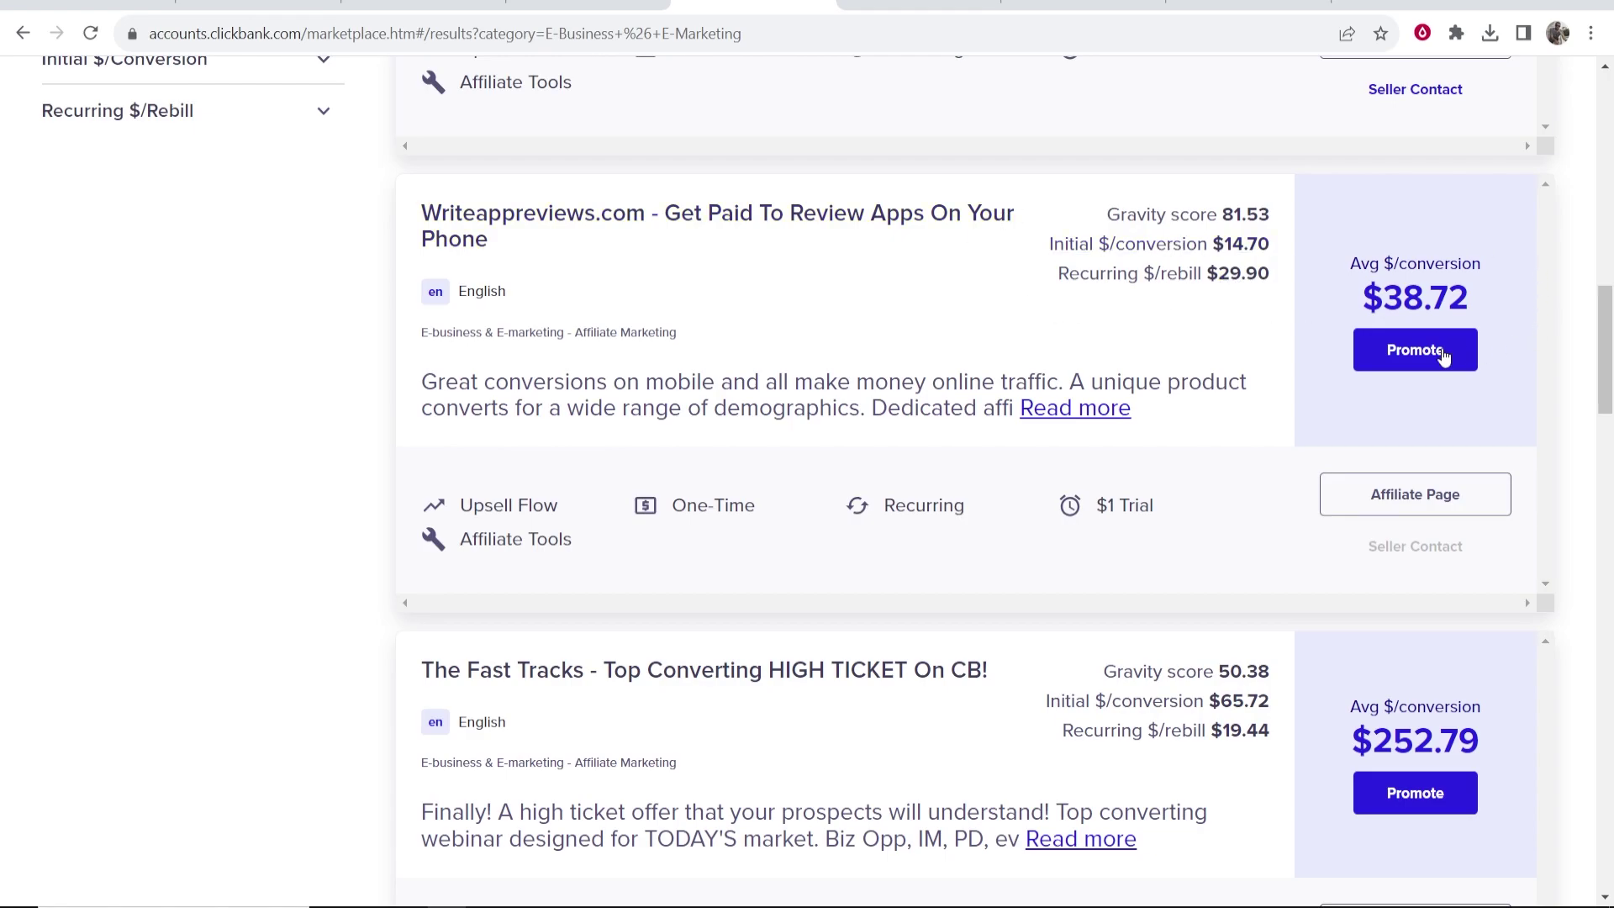
click(1397, 359)
click(620, 479)
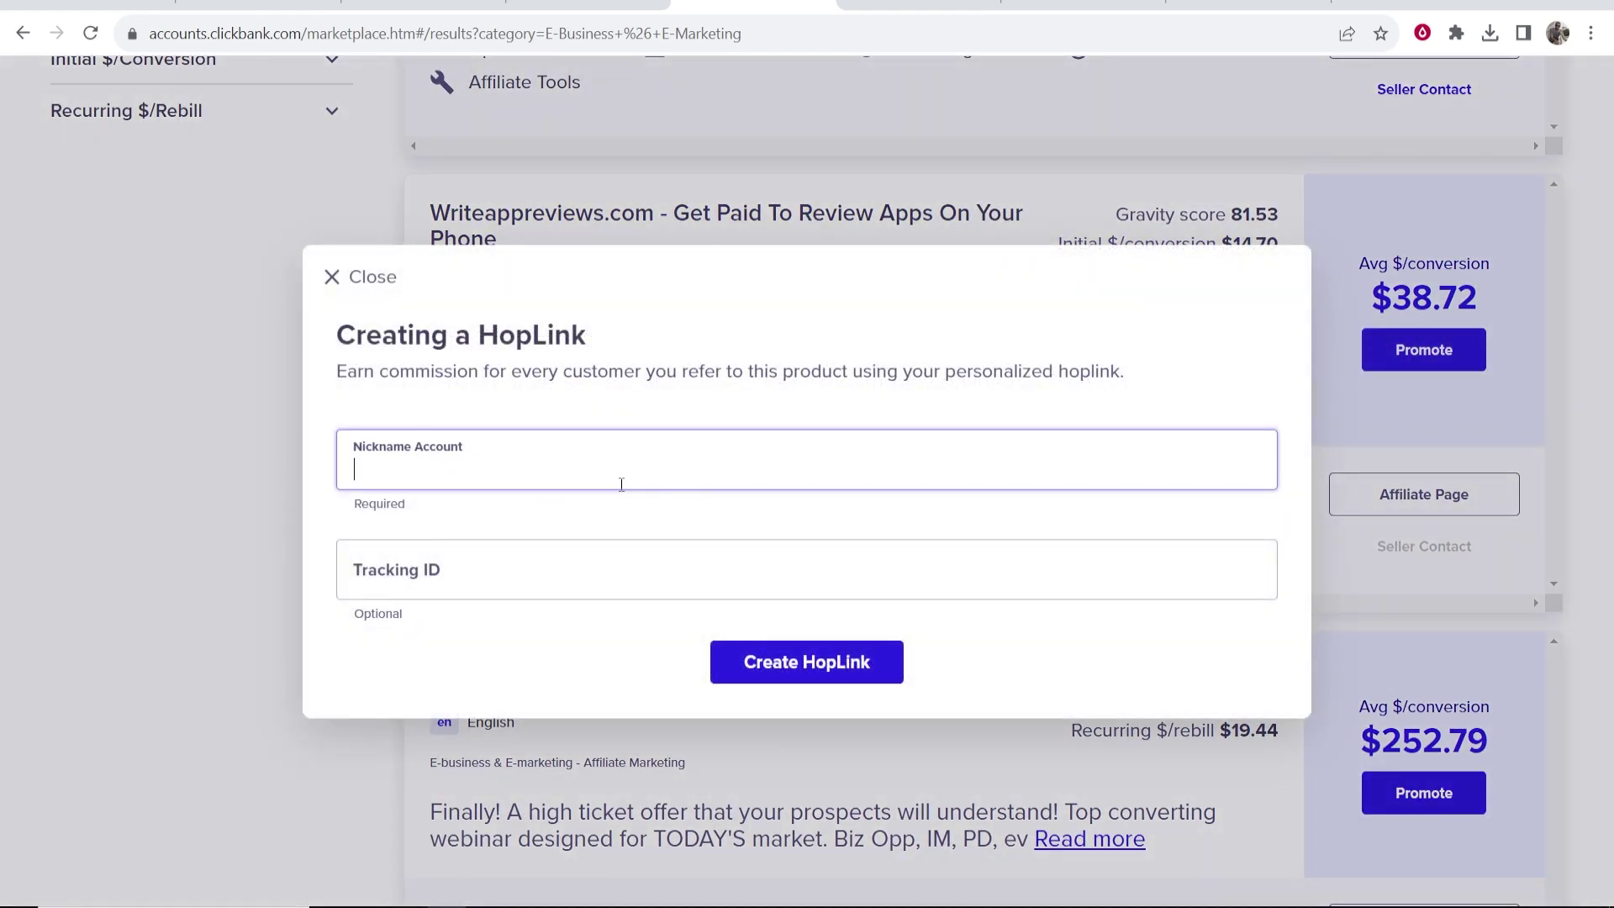
text(hbradley)
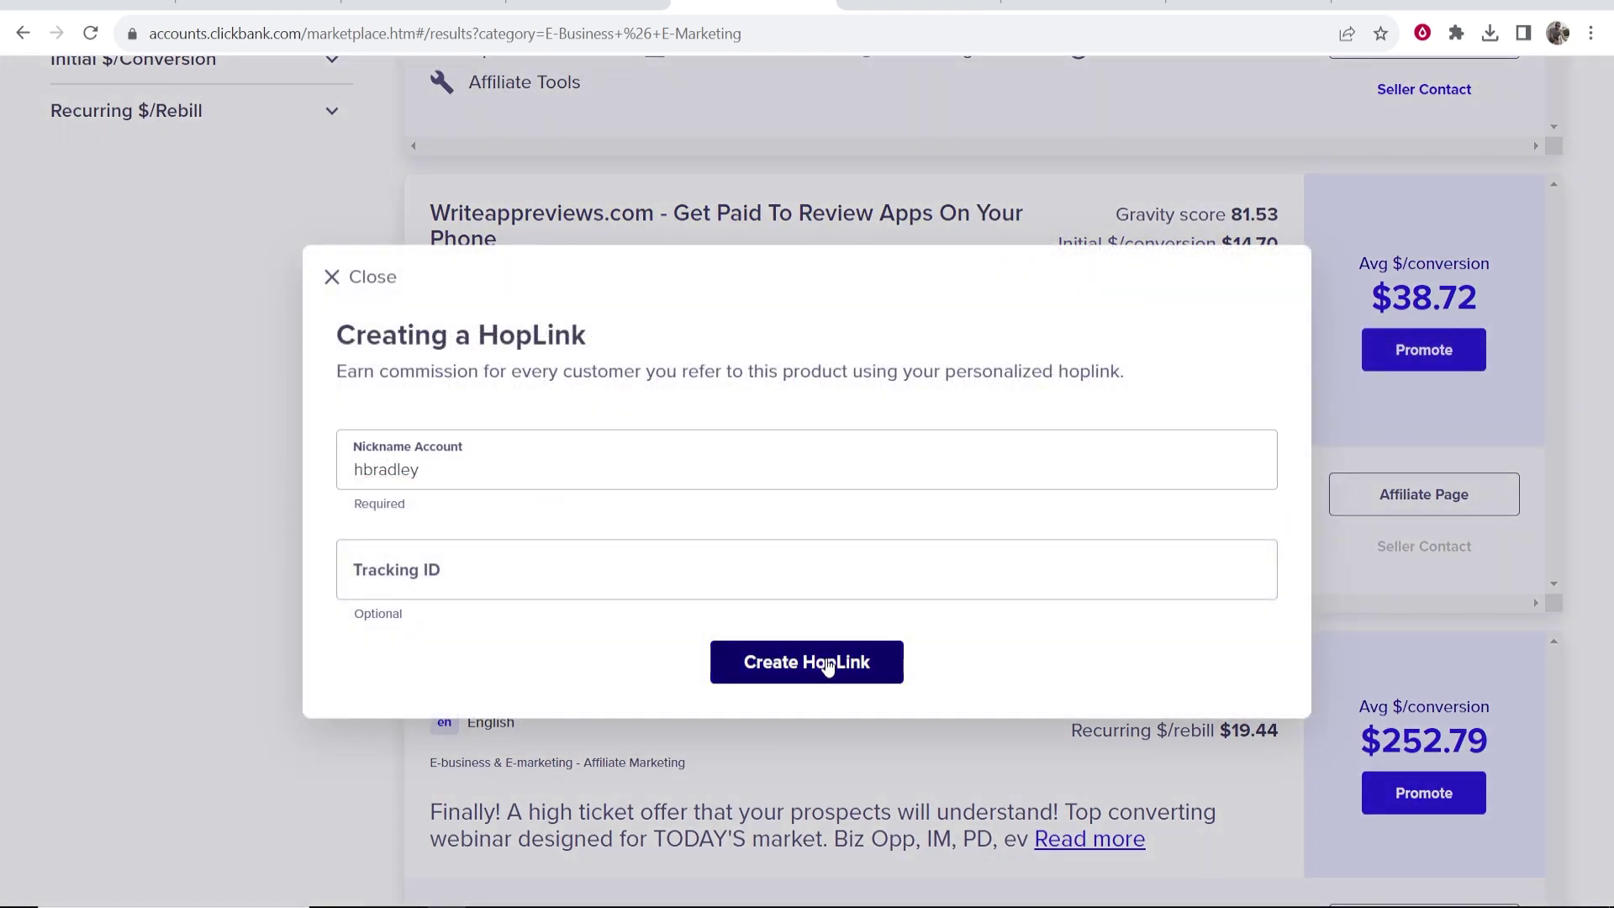
click(835, 660)
drag(859, 130, 702, 136)
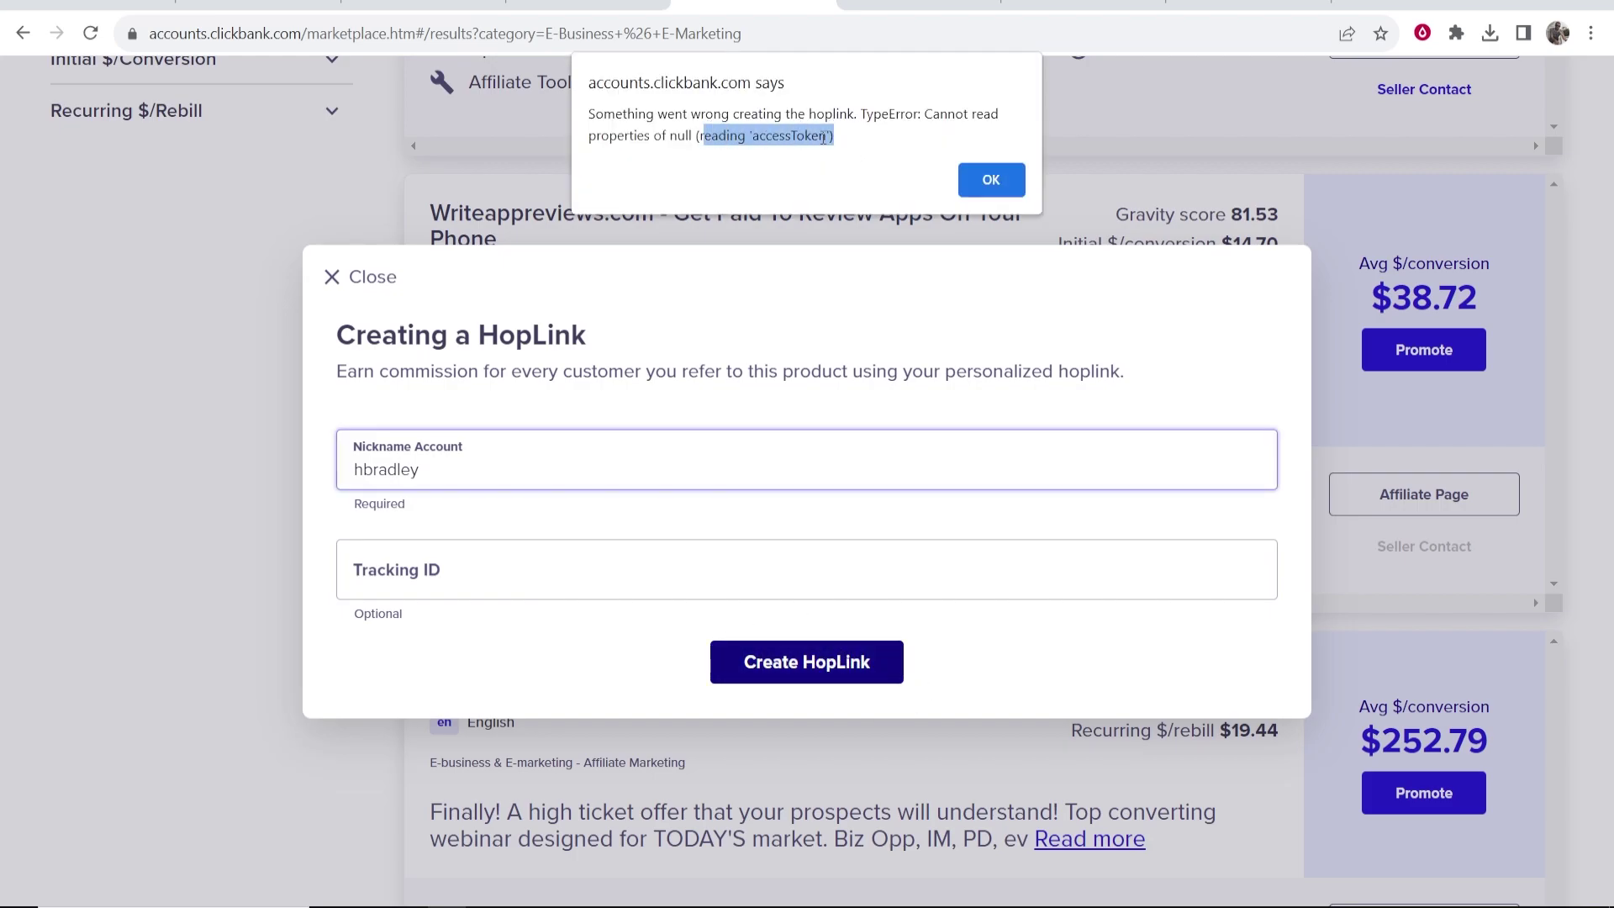
click(984, 178)
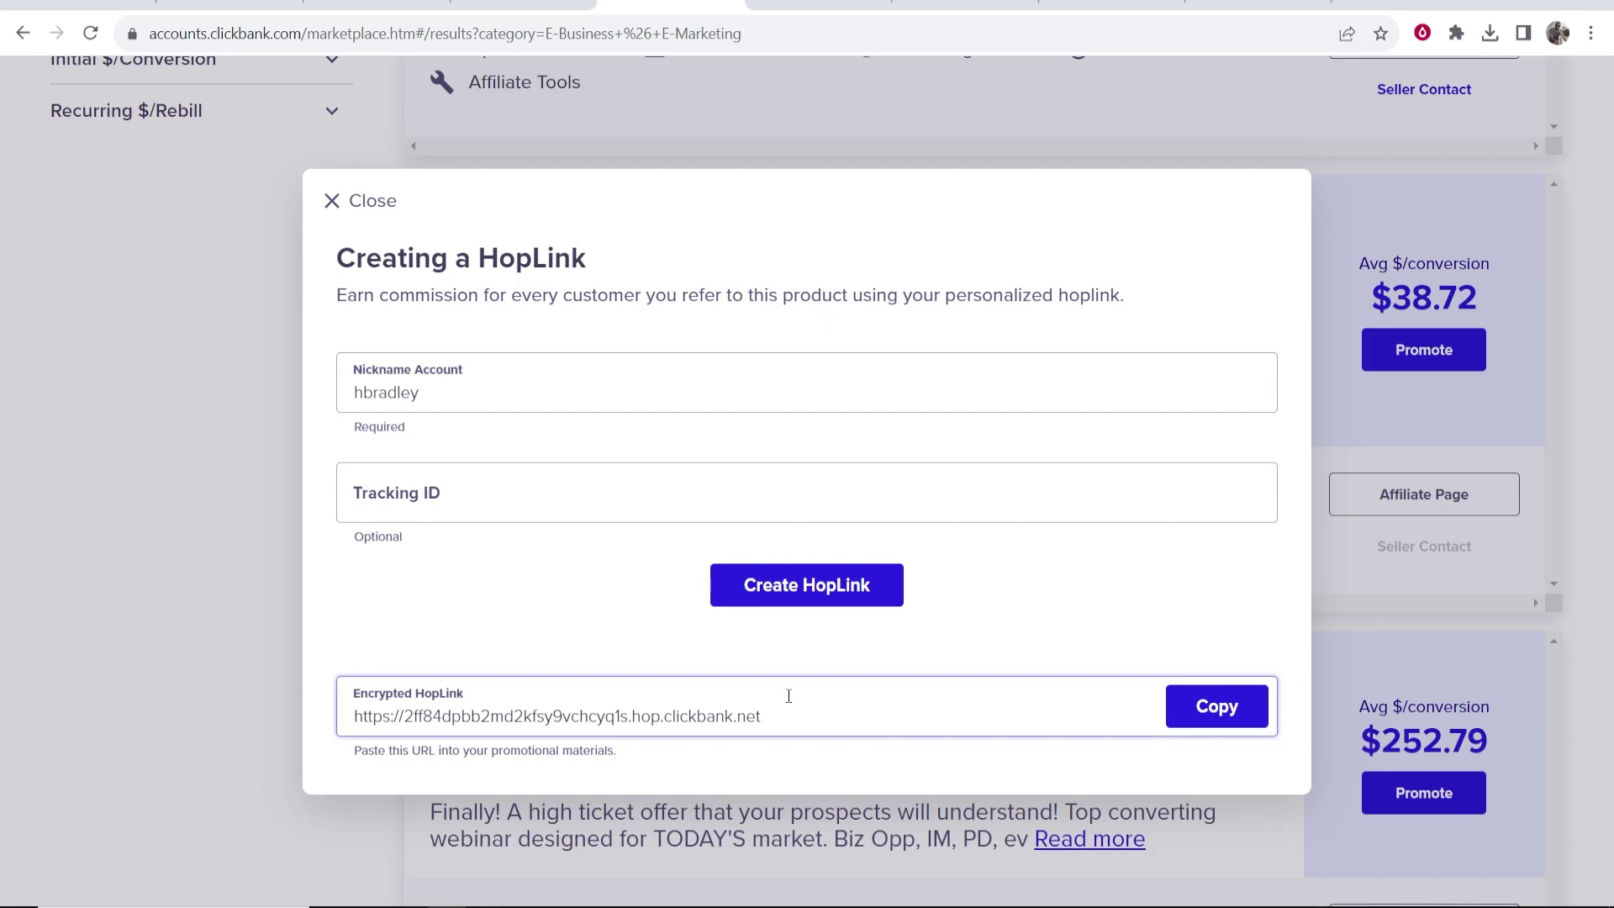
Step: Copy the encrypted HopLink and paste it as the Submit button's redirection URL in the systeme.io page editor
drag(762, 716, 353, 716)
click(1192, 709)
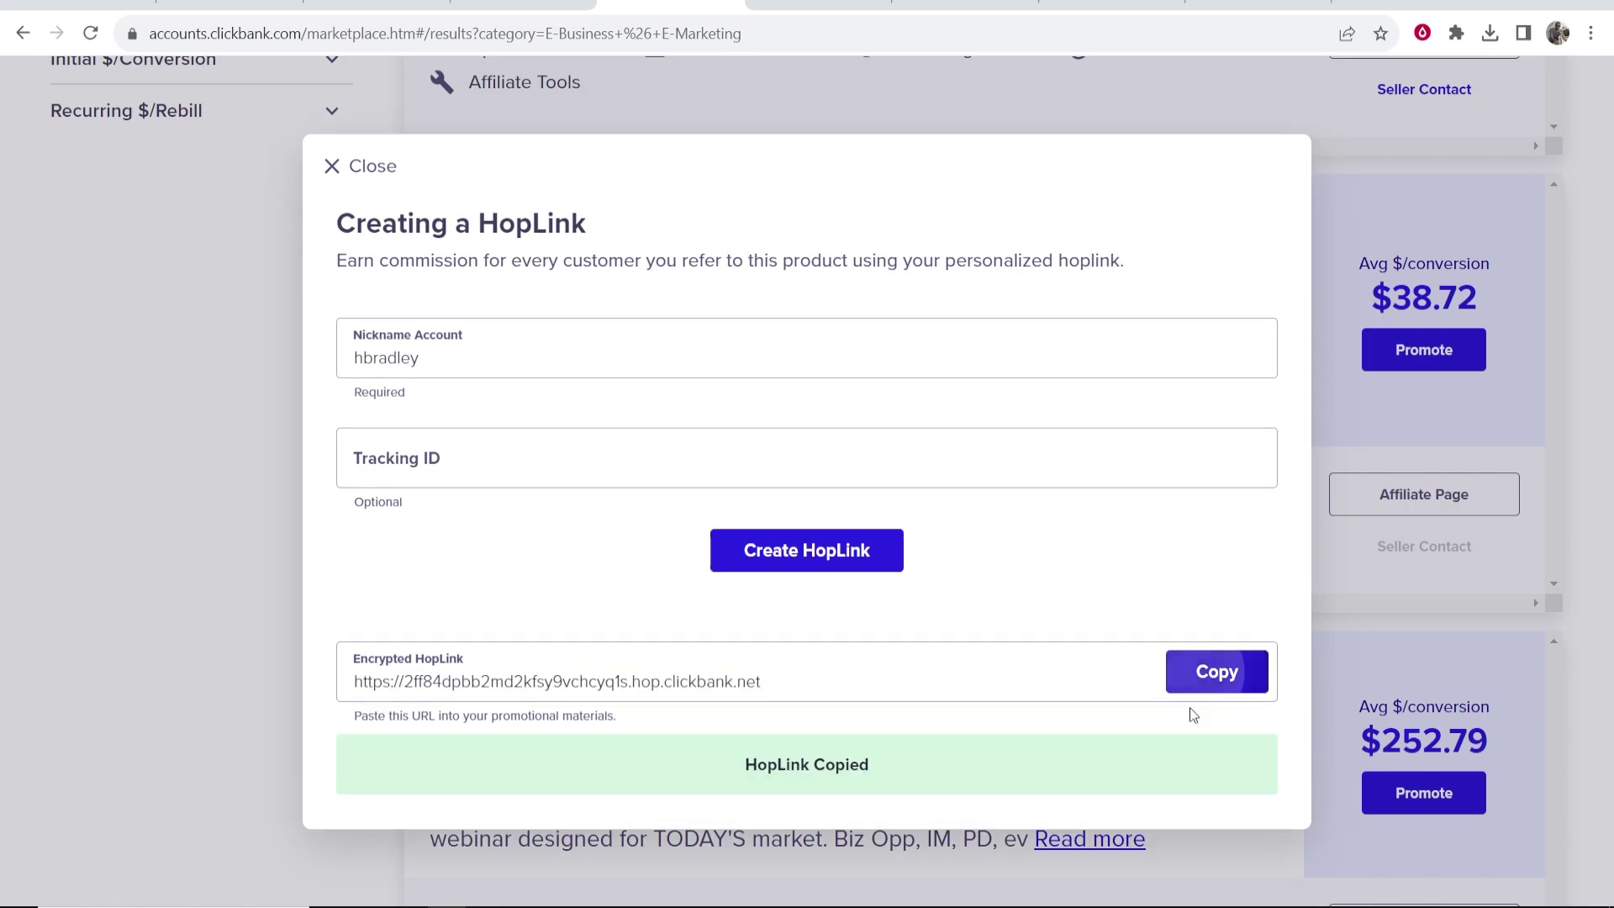
click(387, 6)
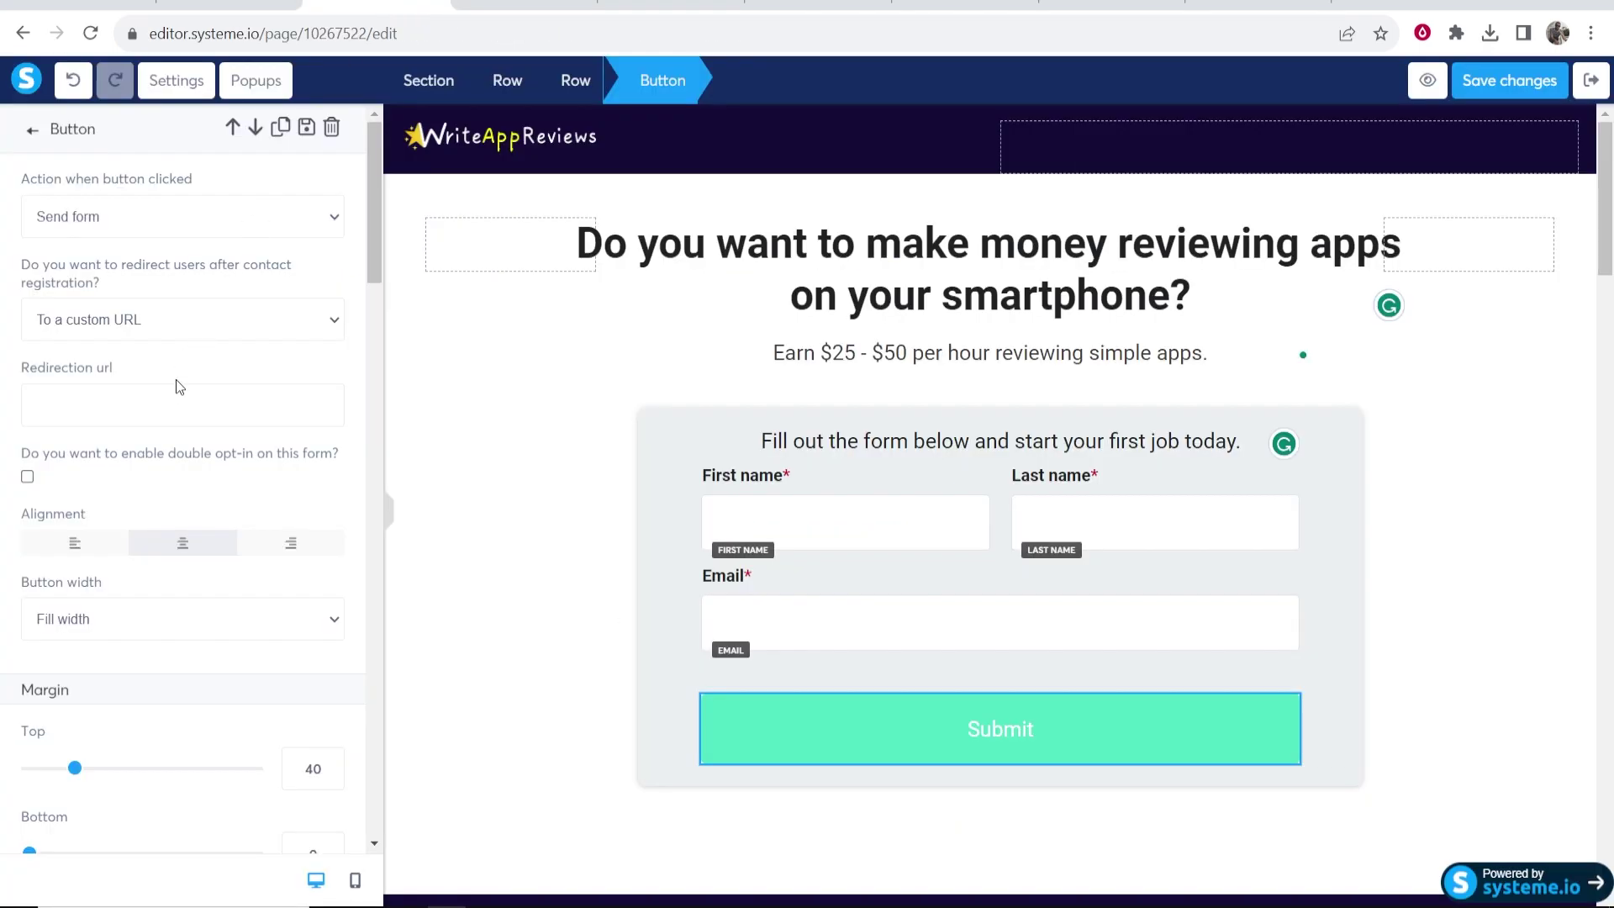
right_click(178, 403)
click(228, 564)
click(1163, 853)
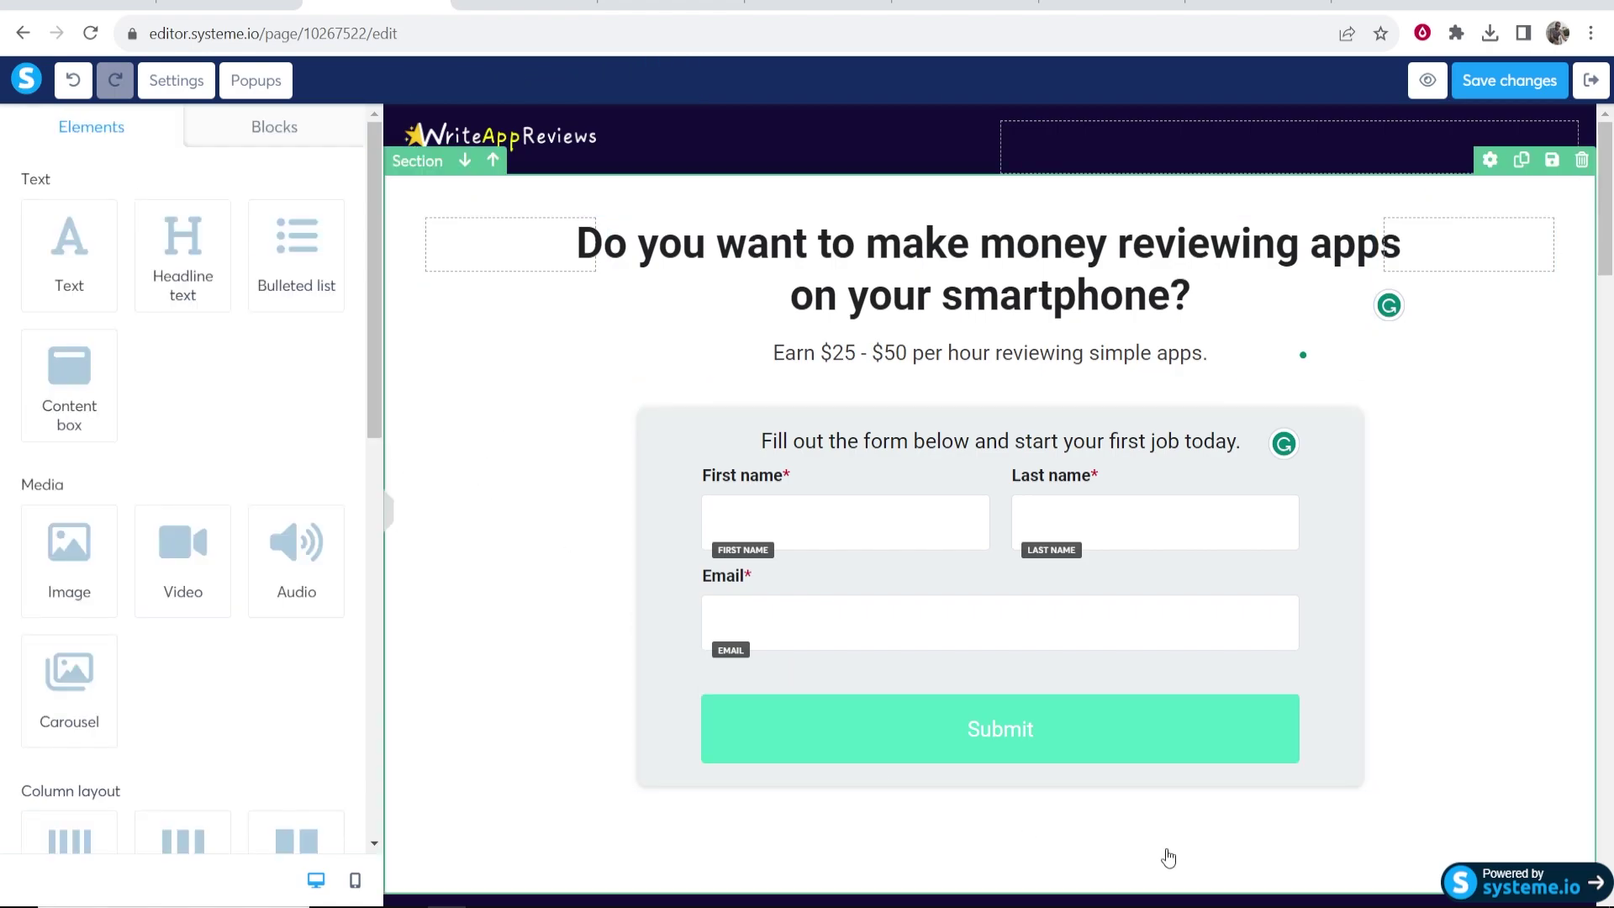
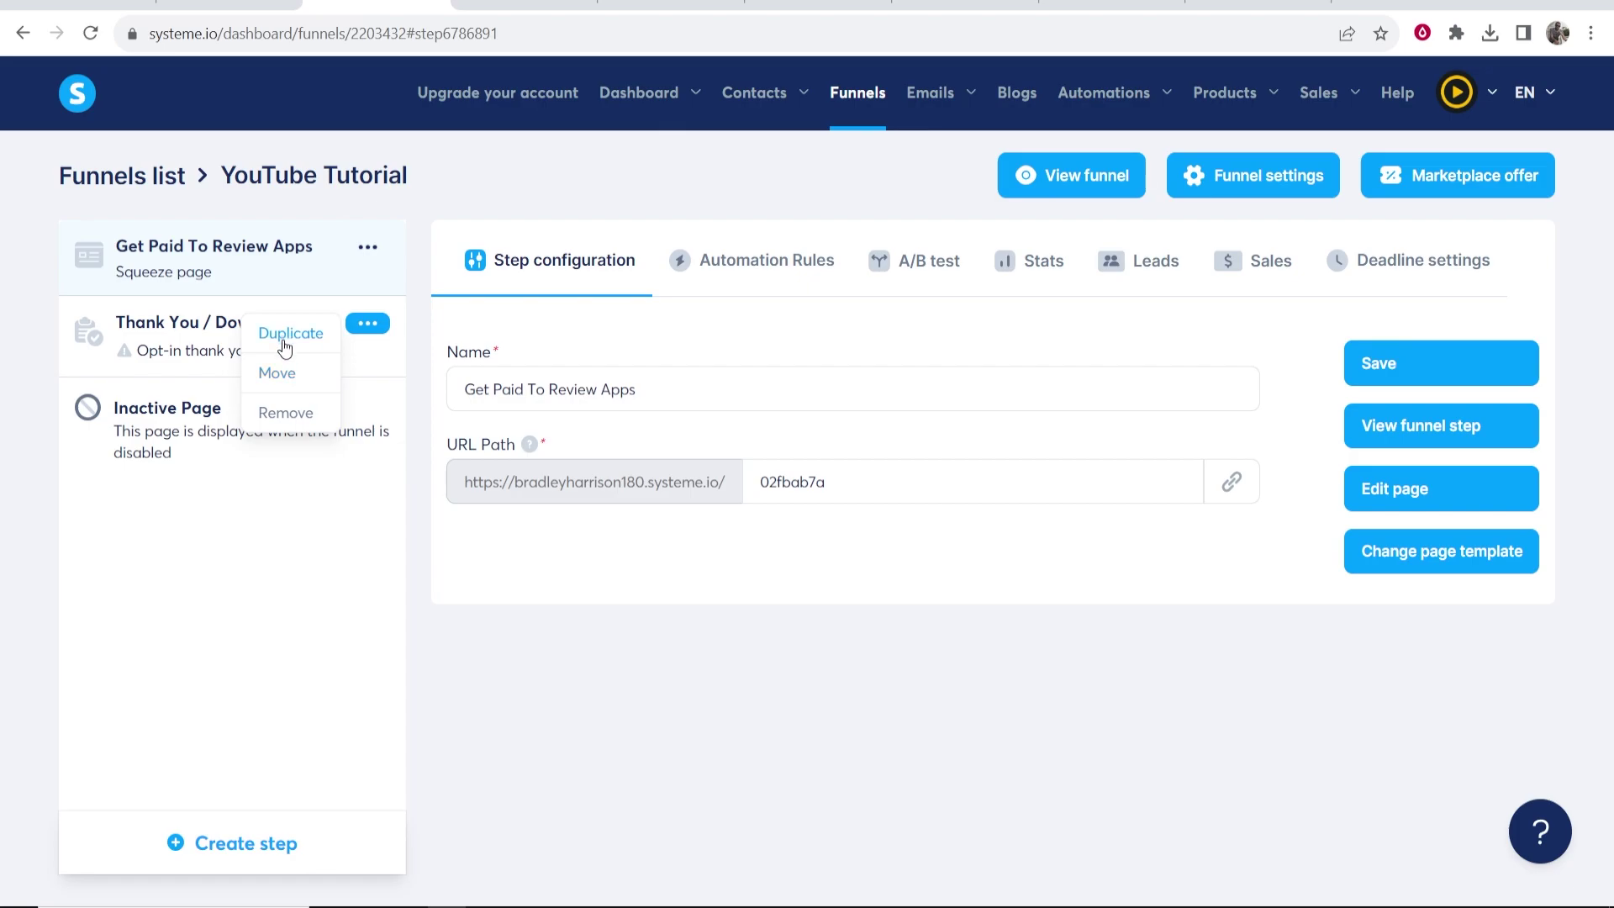
Step: Remove the Thank You / Download step from the YouTube Tutorial funnel
click(304, 425)
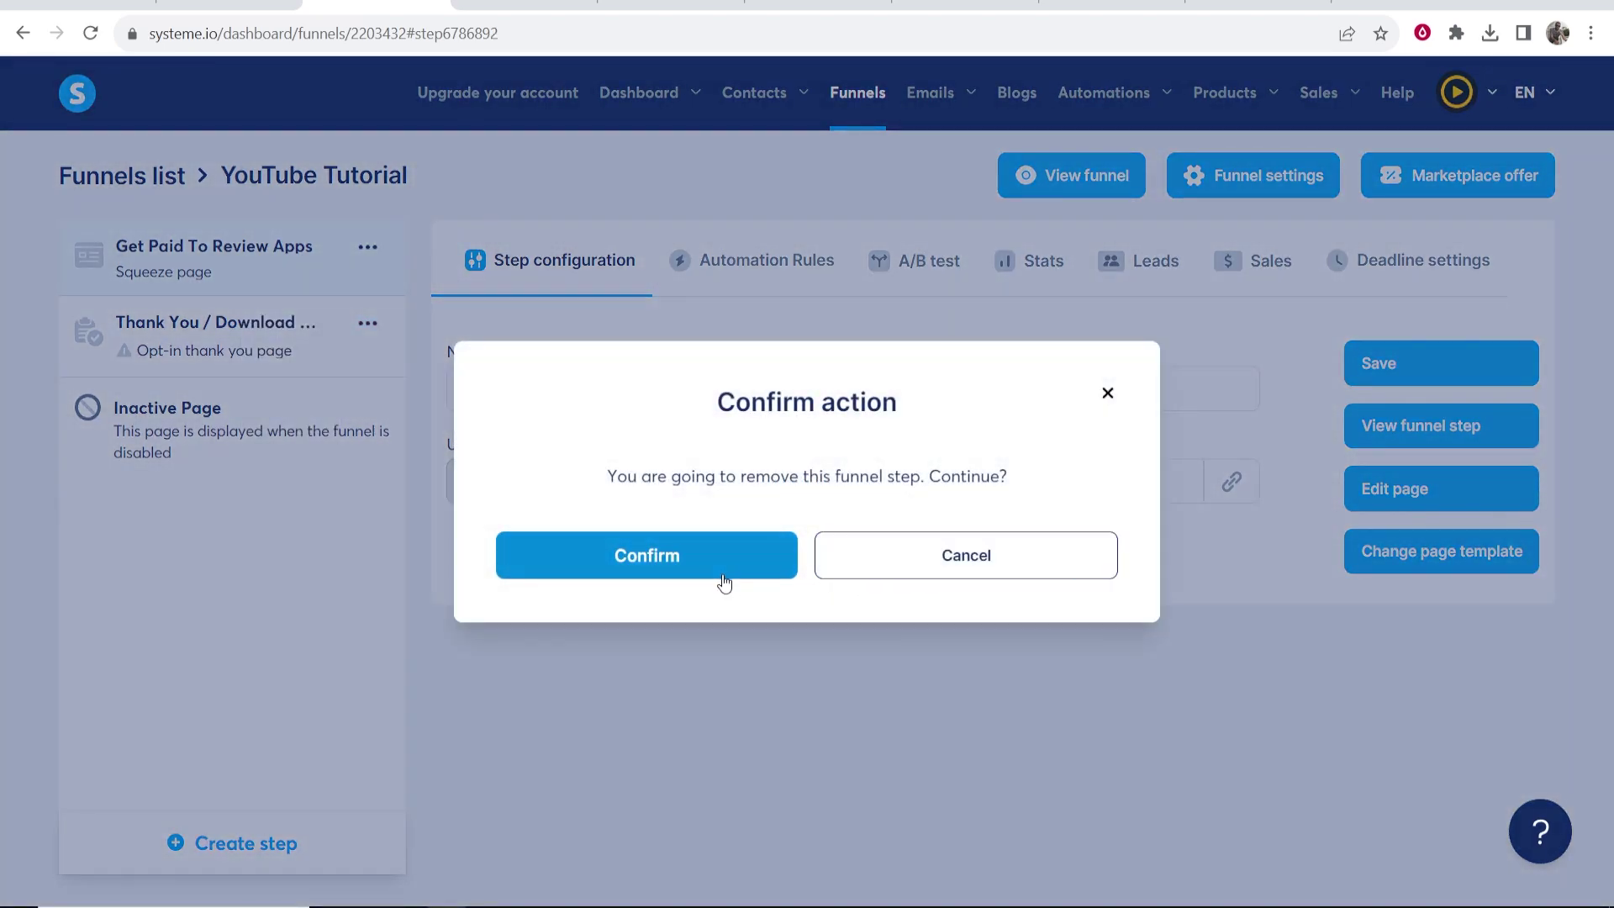
click(724, 578)
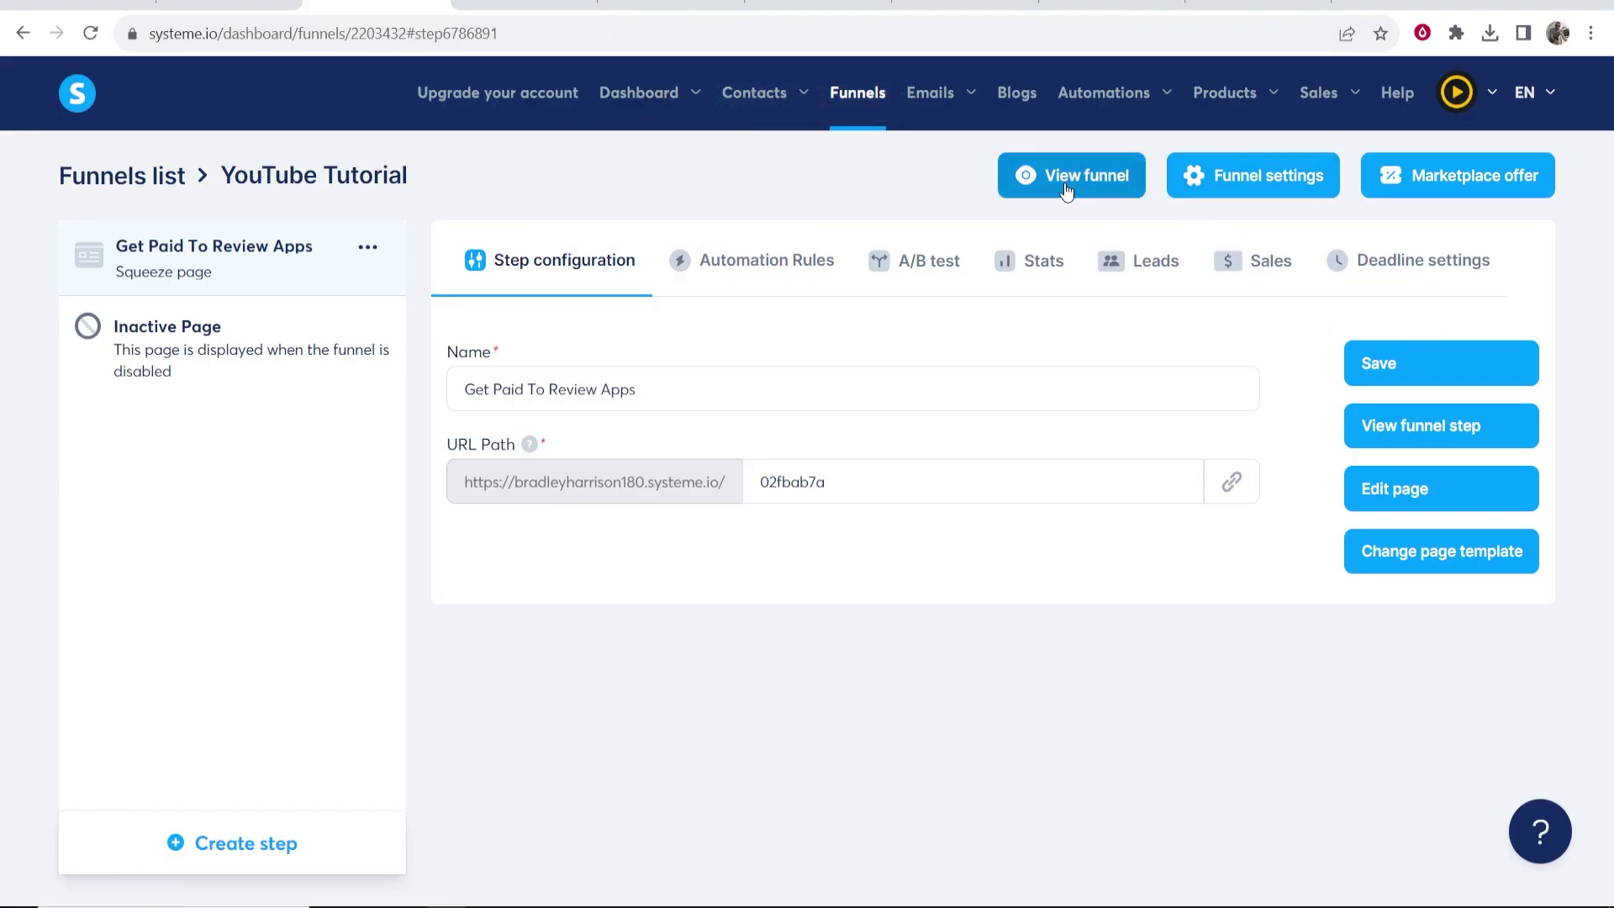
Step: View the live funnel and review its landing page from the headline and opt-in form through the lower sections
click(1069, 178)
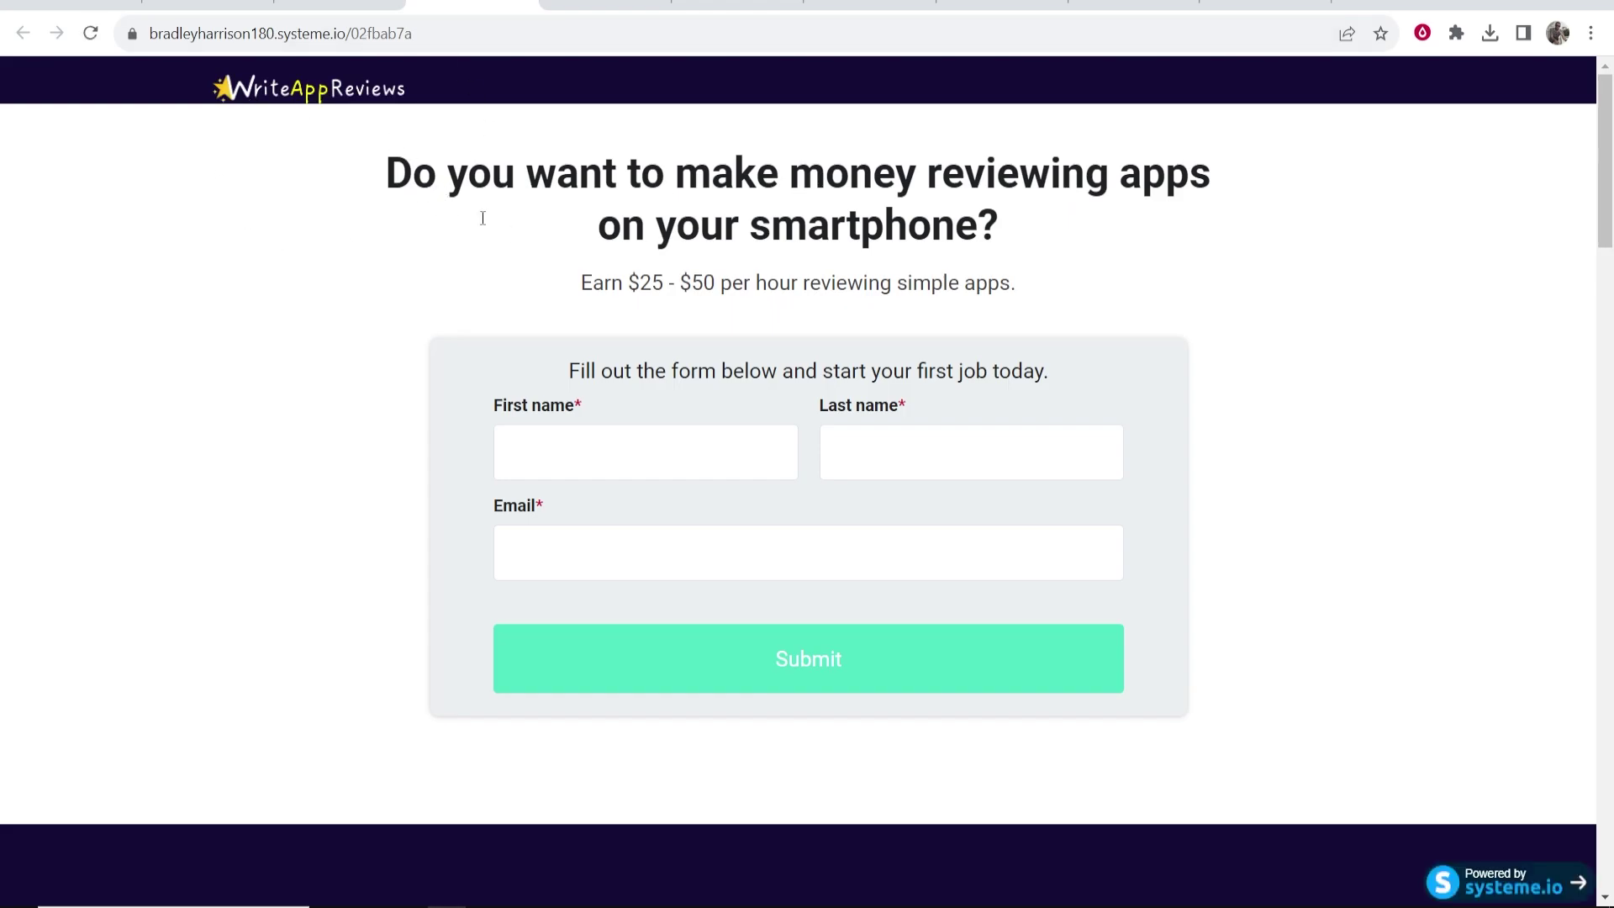
scroll(925, 427, down, 15)
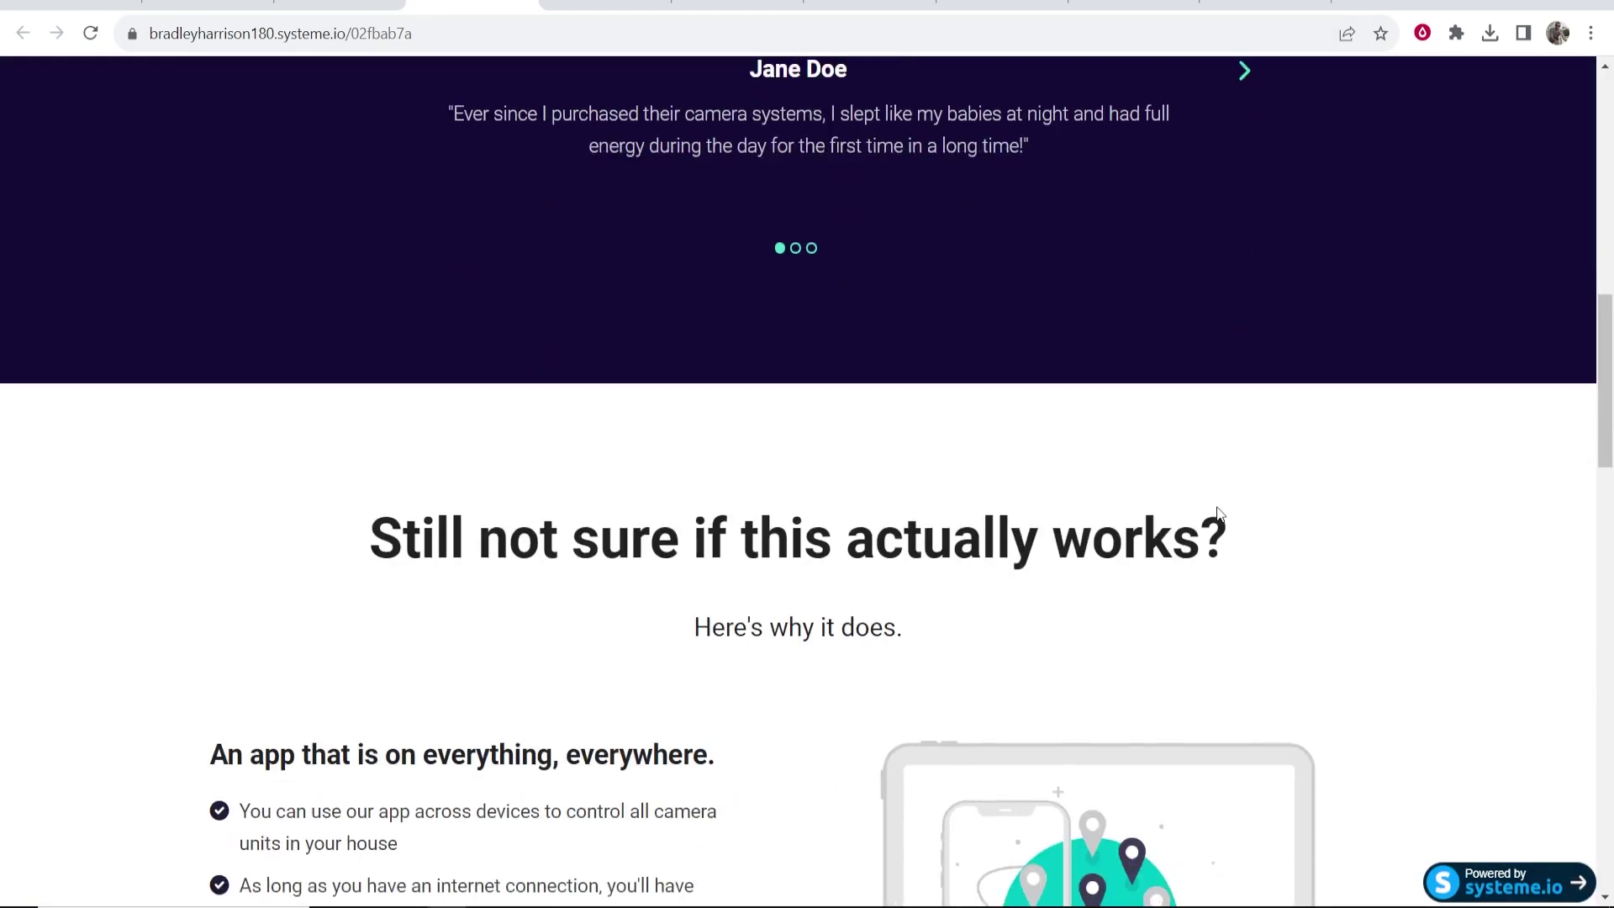
scroll(882, 409, down, 4)
scroll(977, 563, up, 14)
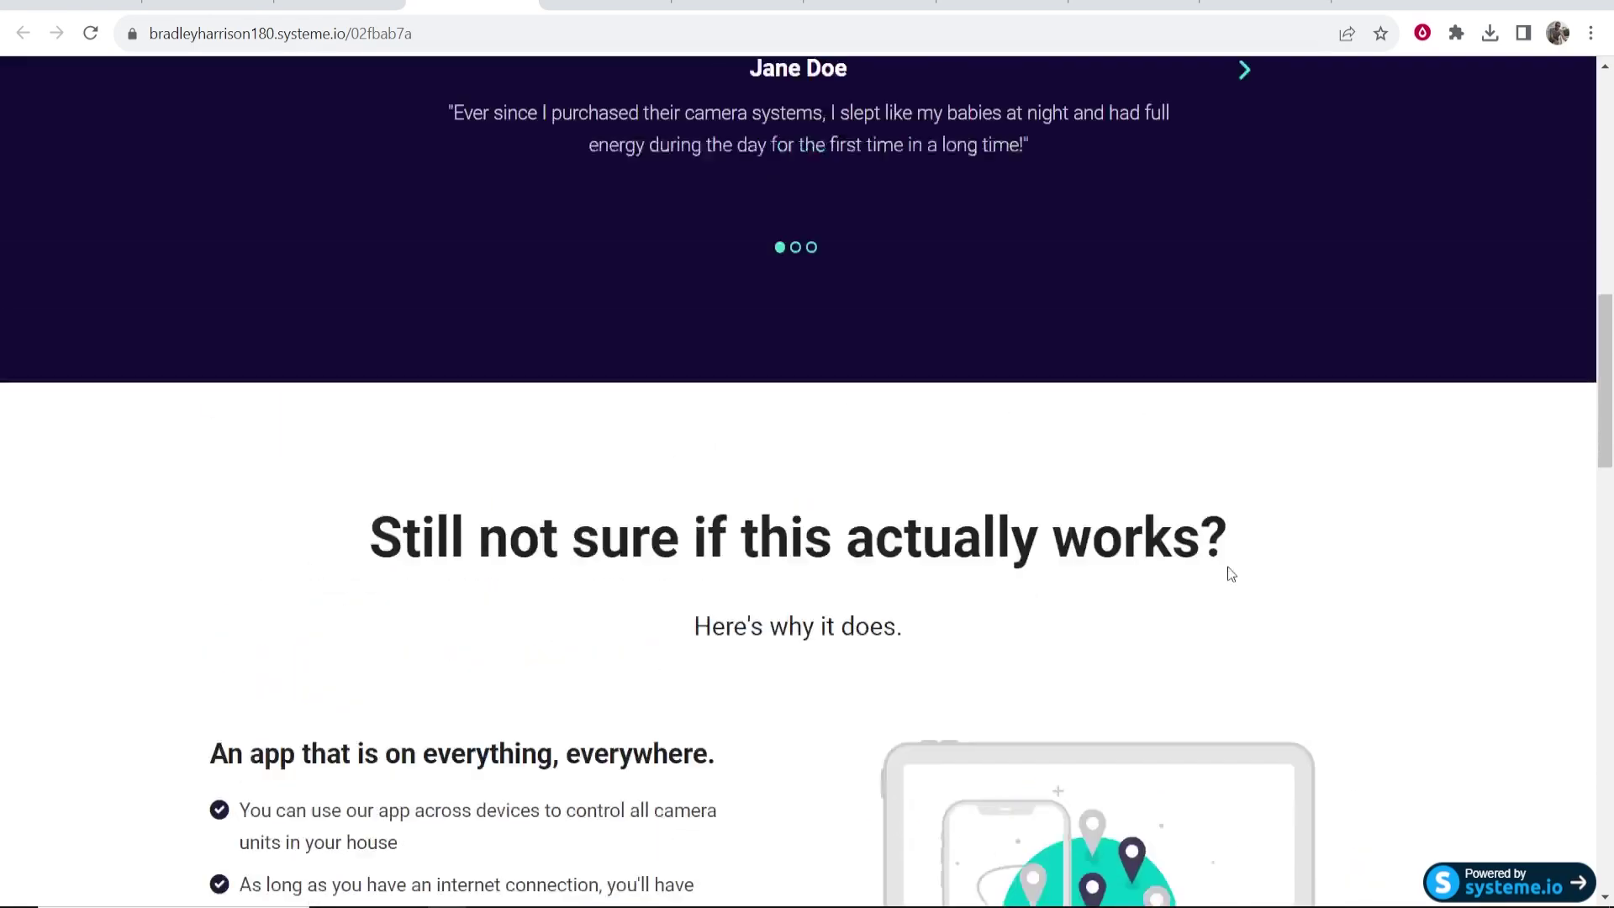
scroll(1247, 415, up, 6)
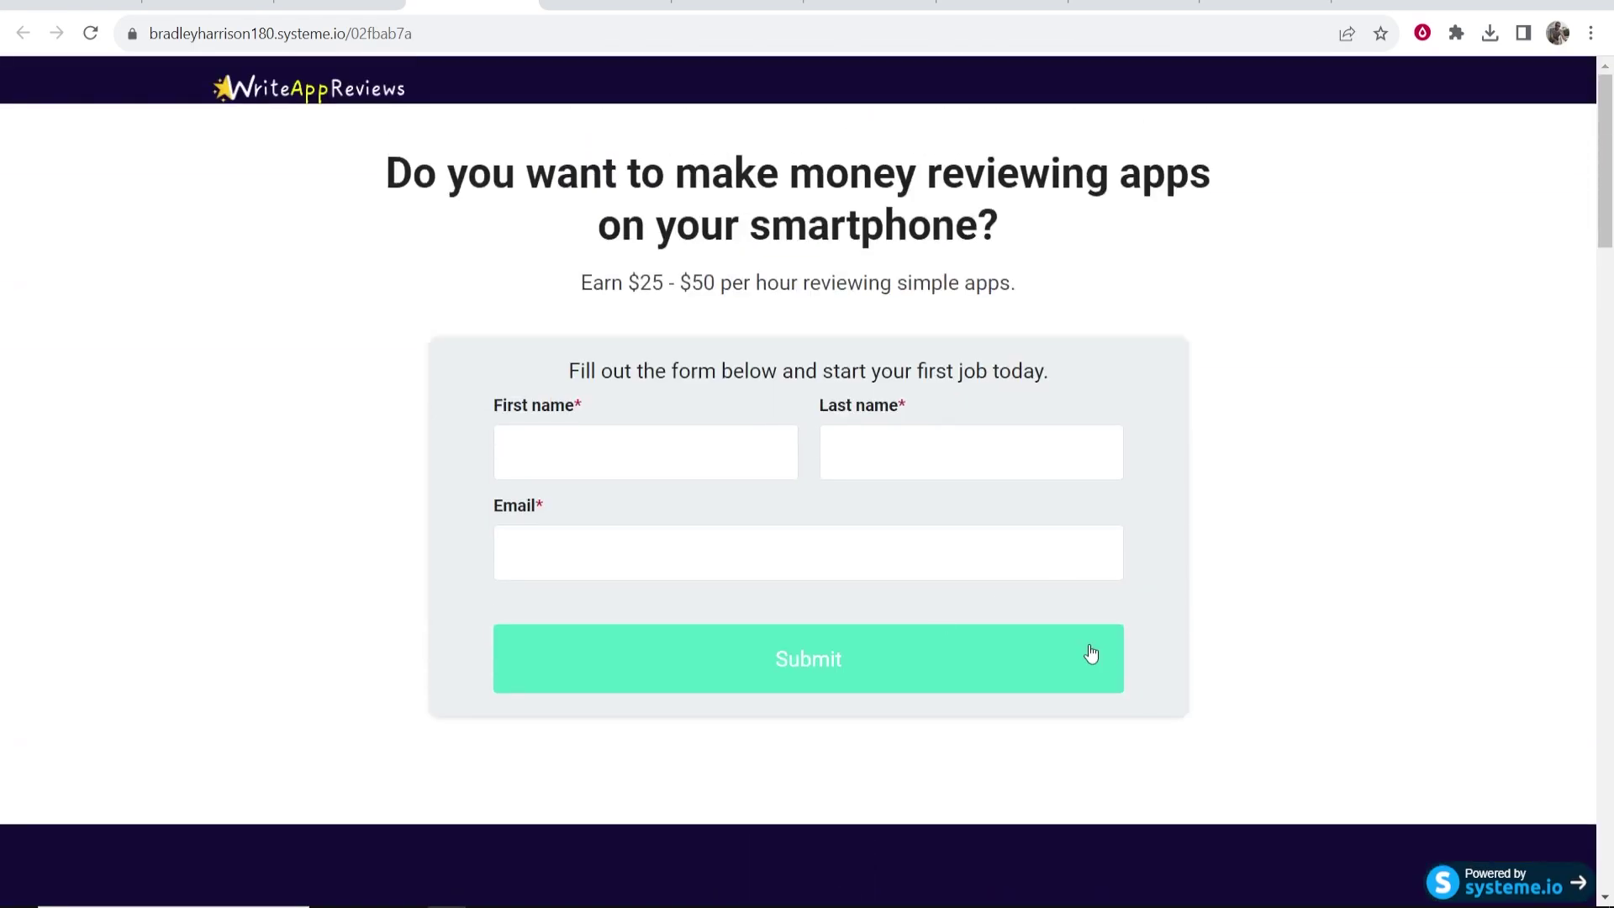
scroll(1088, 652, down, 20)
scroll(1059, 640, up, 20)
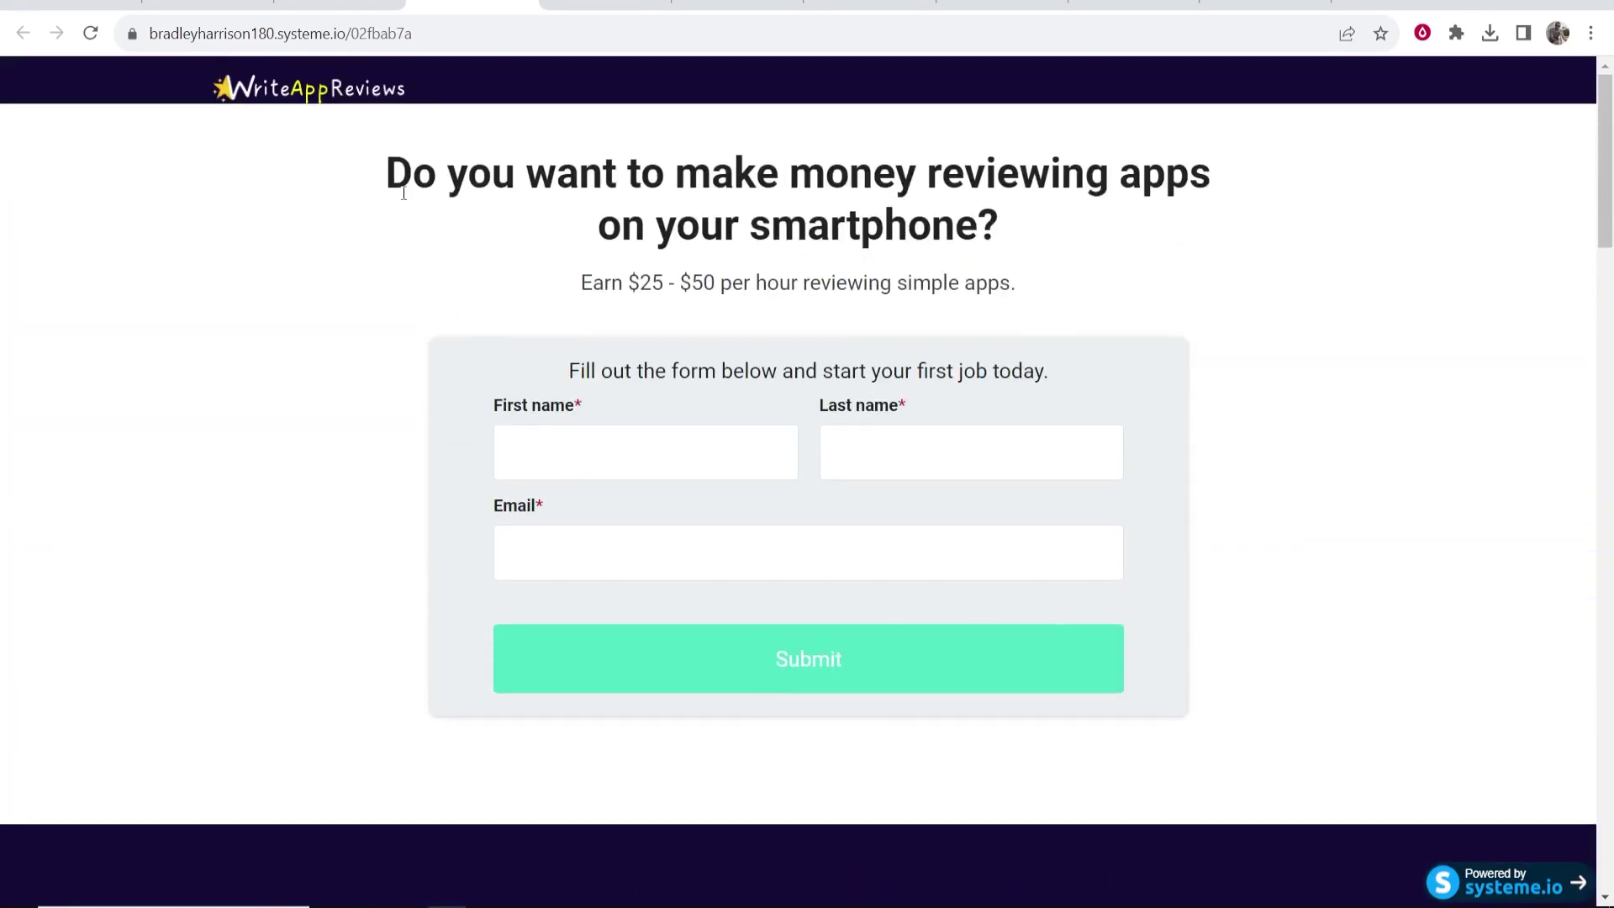
drag(404, 193, 1000, 239)
click(819, 257)
Step: Test the opt-in form by filling in the first name, last name and email, correcting the email, and submitting it
click(580, 538)
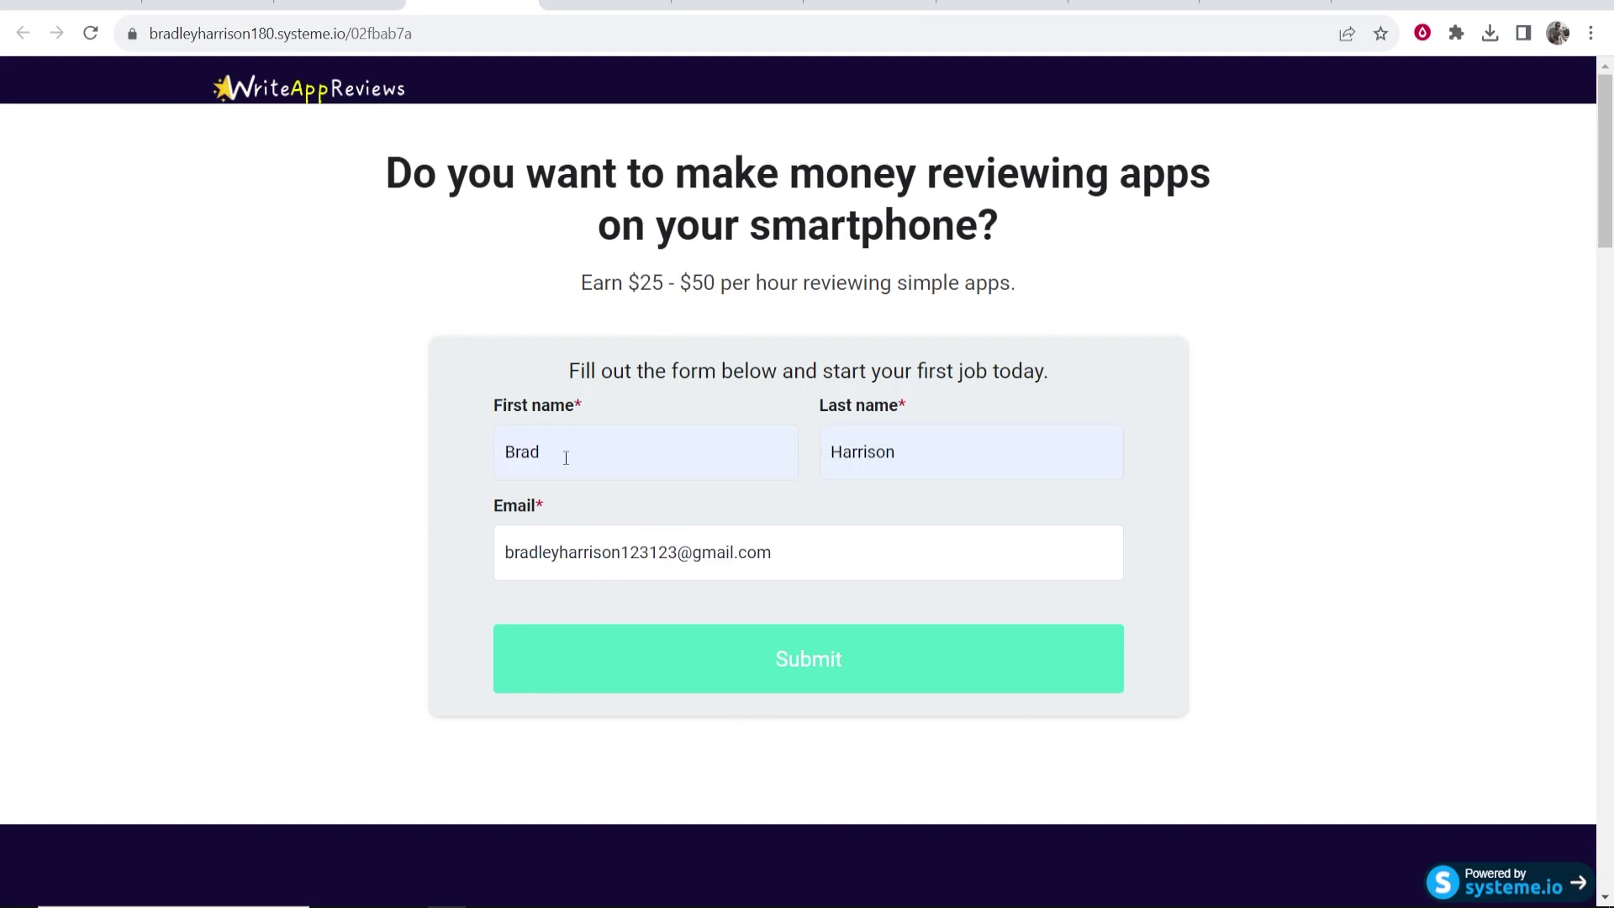
click(791, 661)
drag(648, 553, 676, 552)
key(BackSpace)
key(Return)
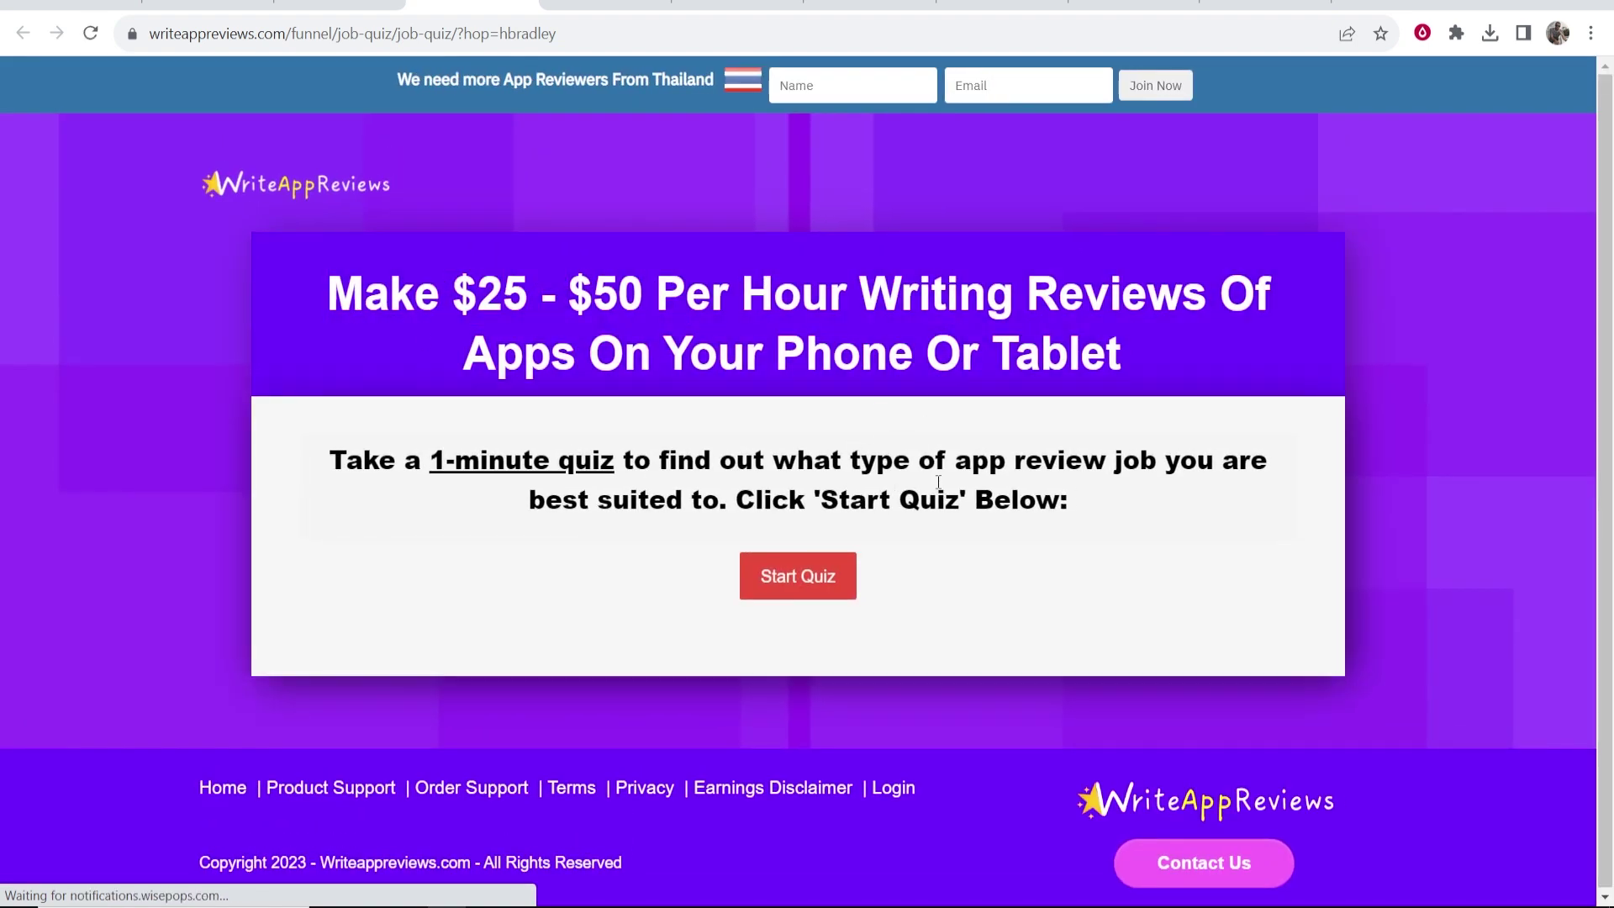
click(1037, 524)
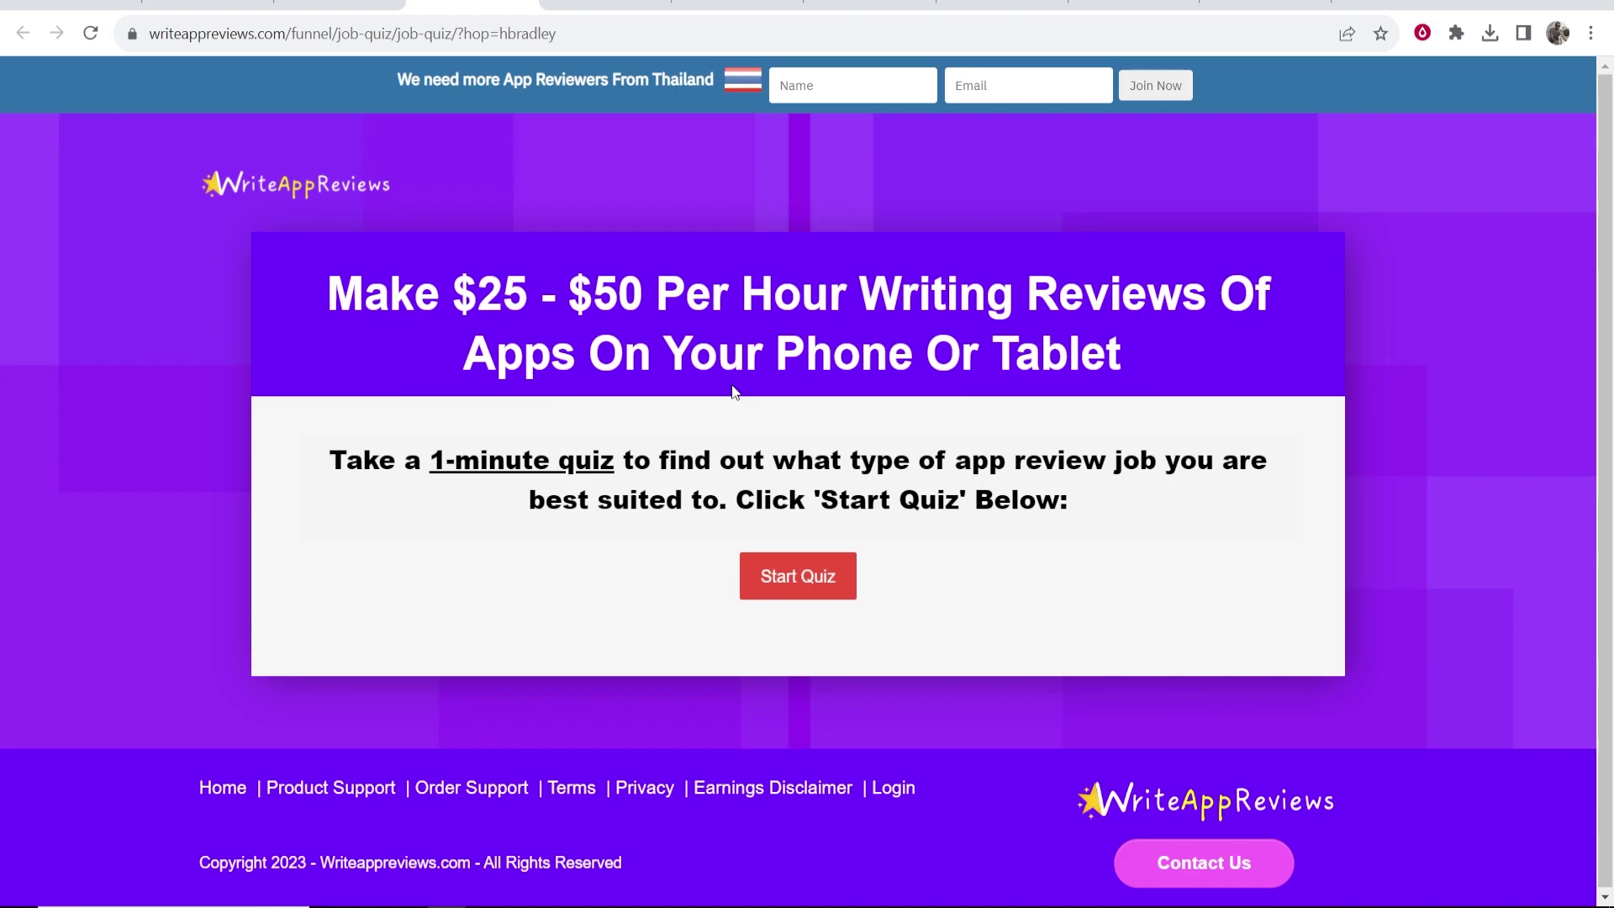
Step: Return to the systeme.io dashboard and remove the YouTube campaign from the email campaigns
key(ctrl+shift+Tab)
mouse_move(743, 100)
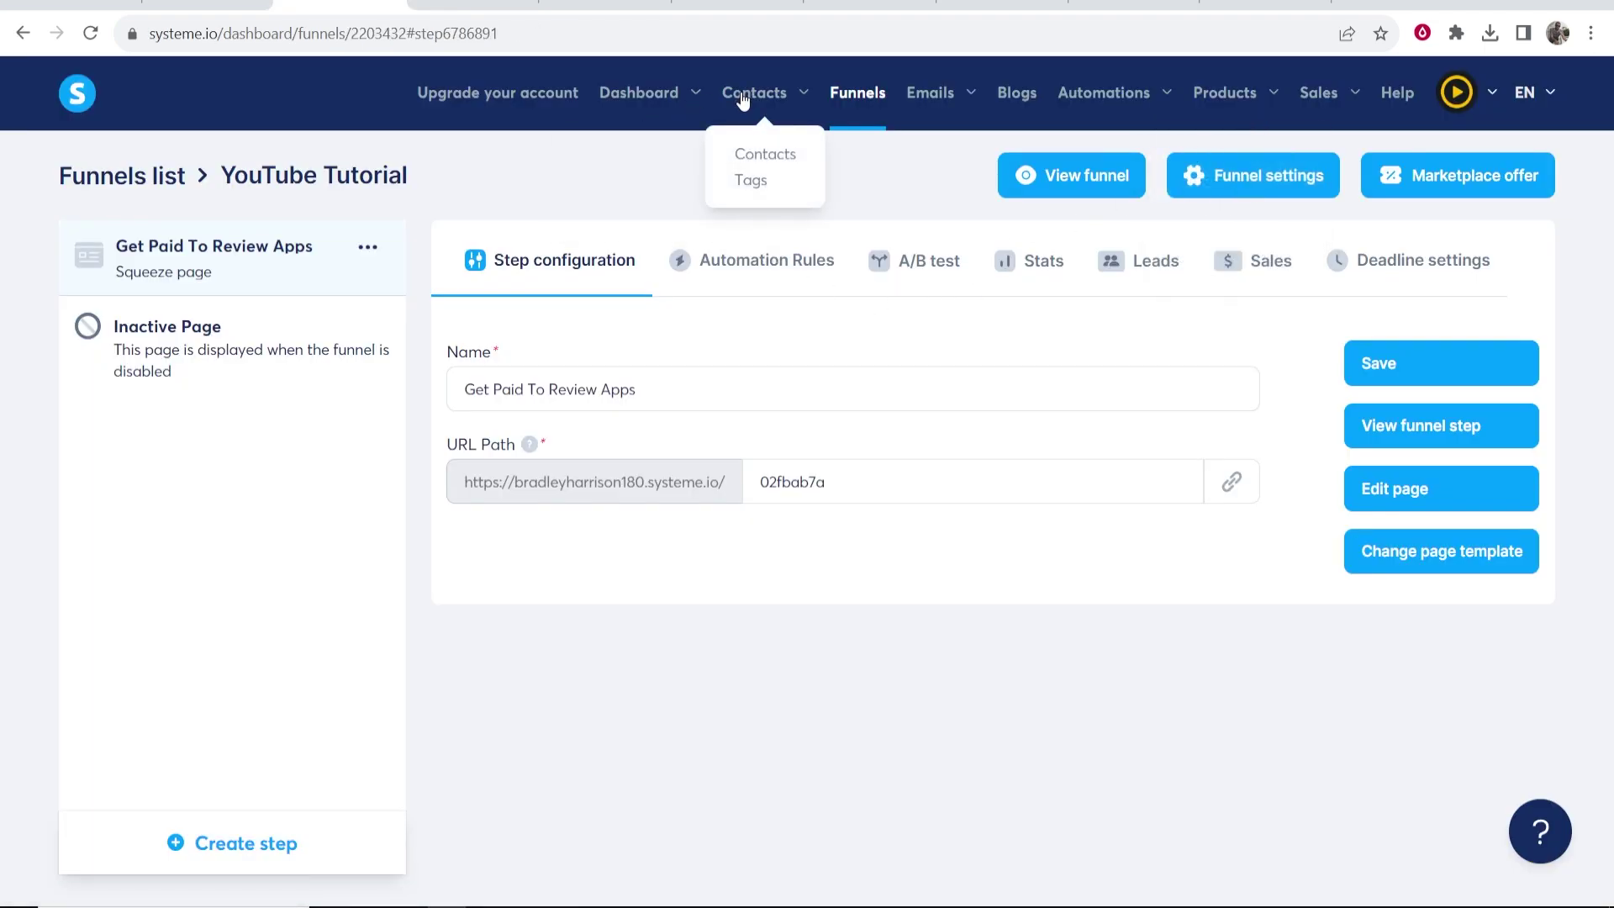
mouse_move(933, 100)
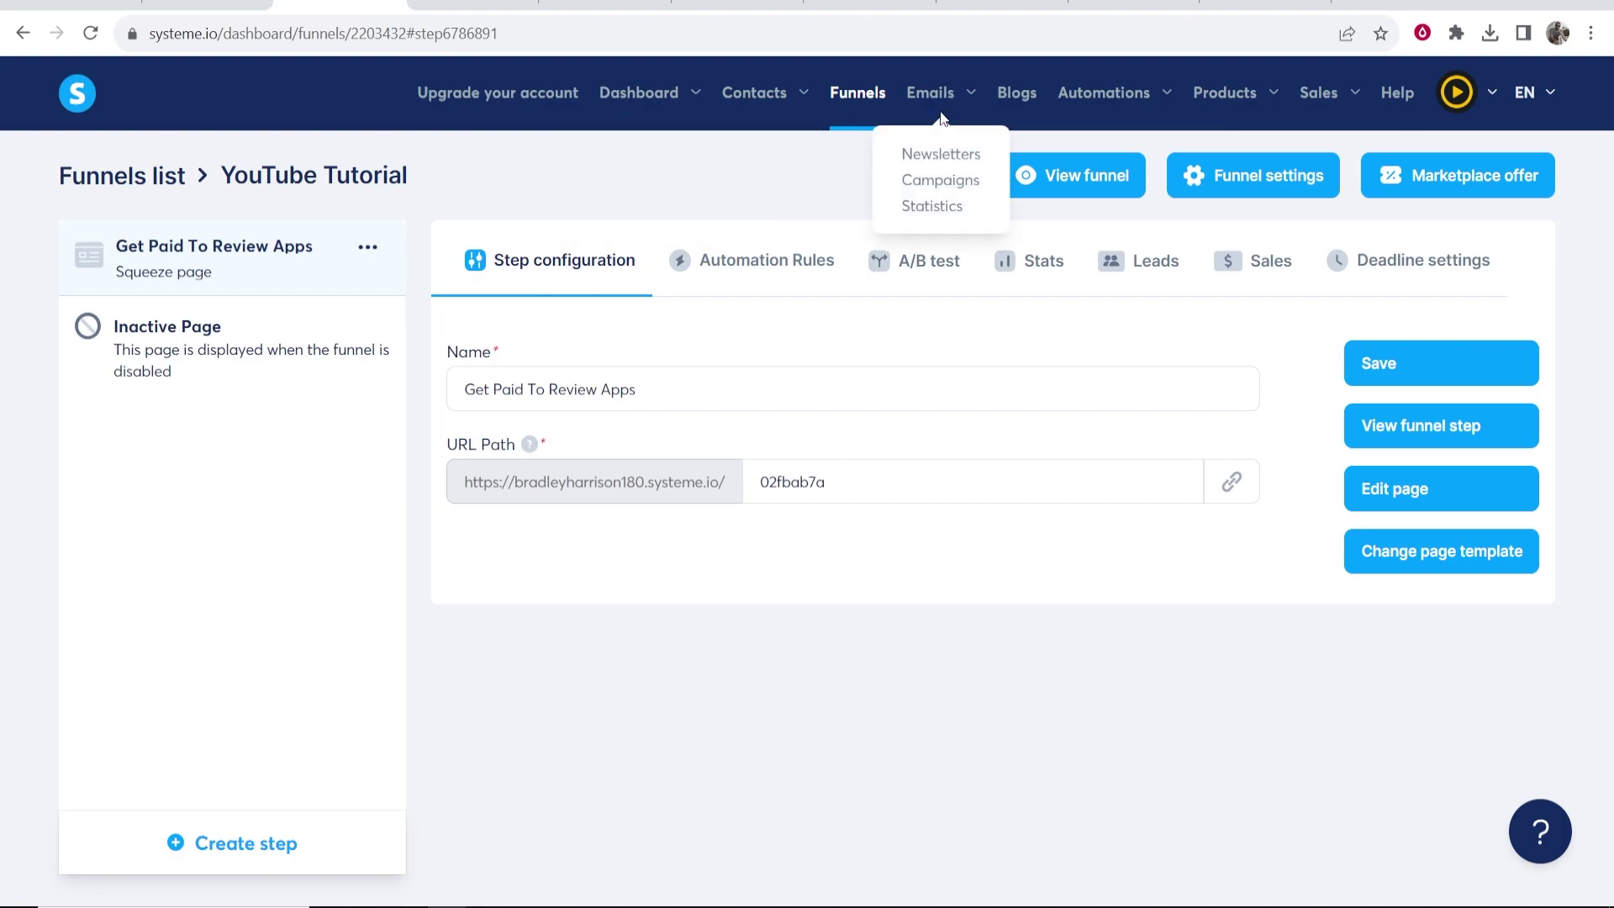
click(932, 184)
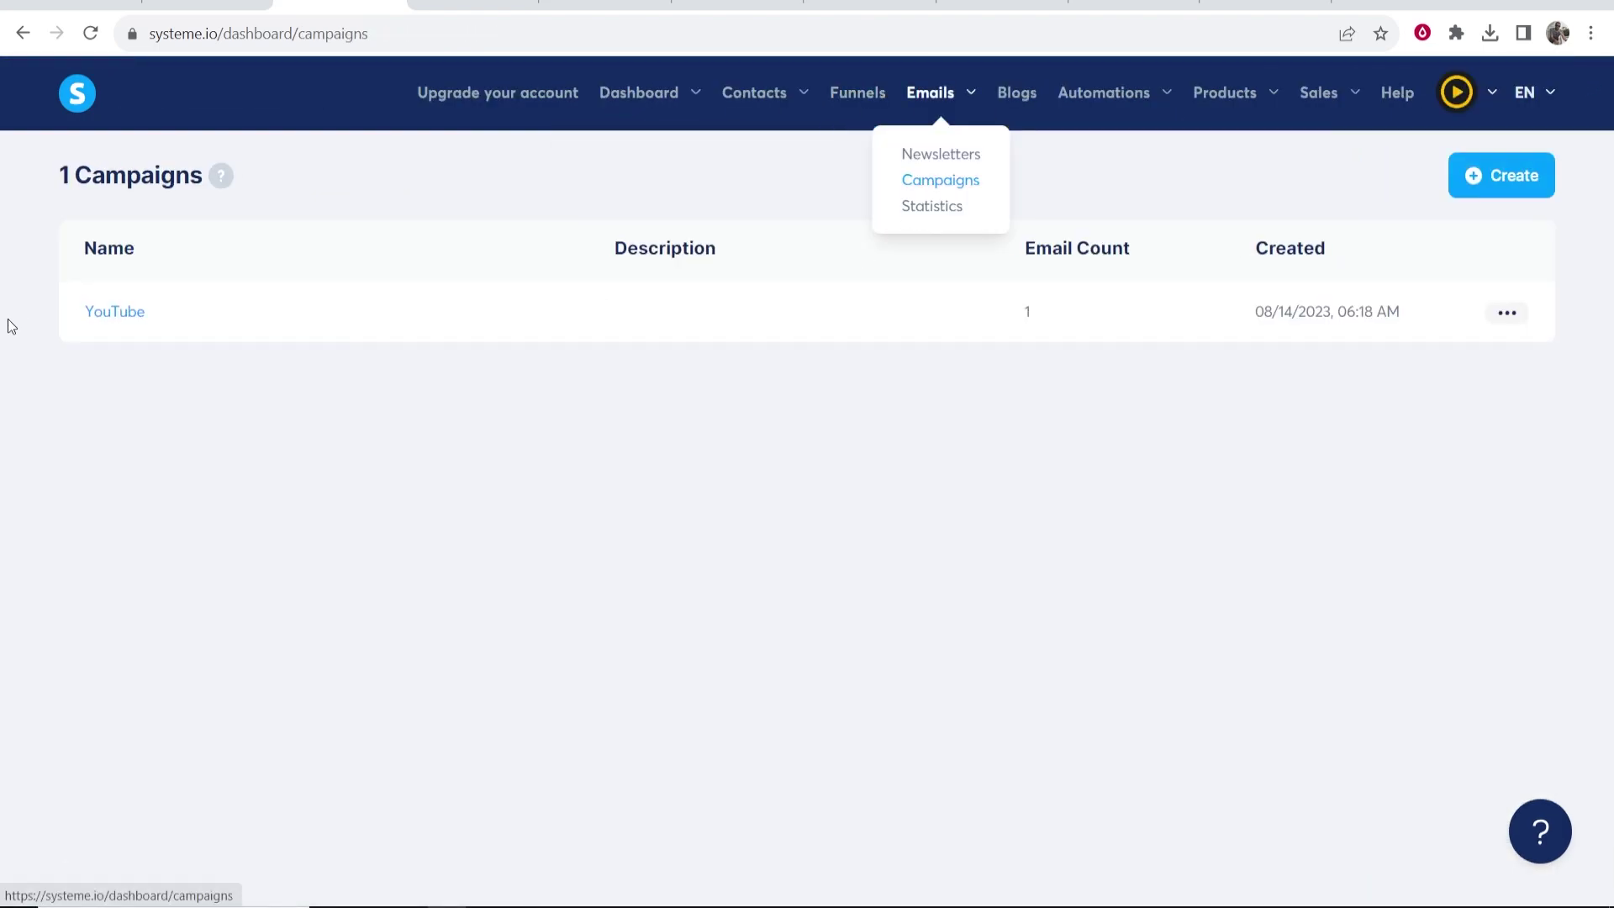
click(1507, 313)
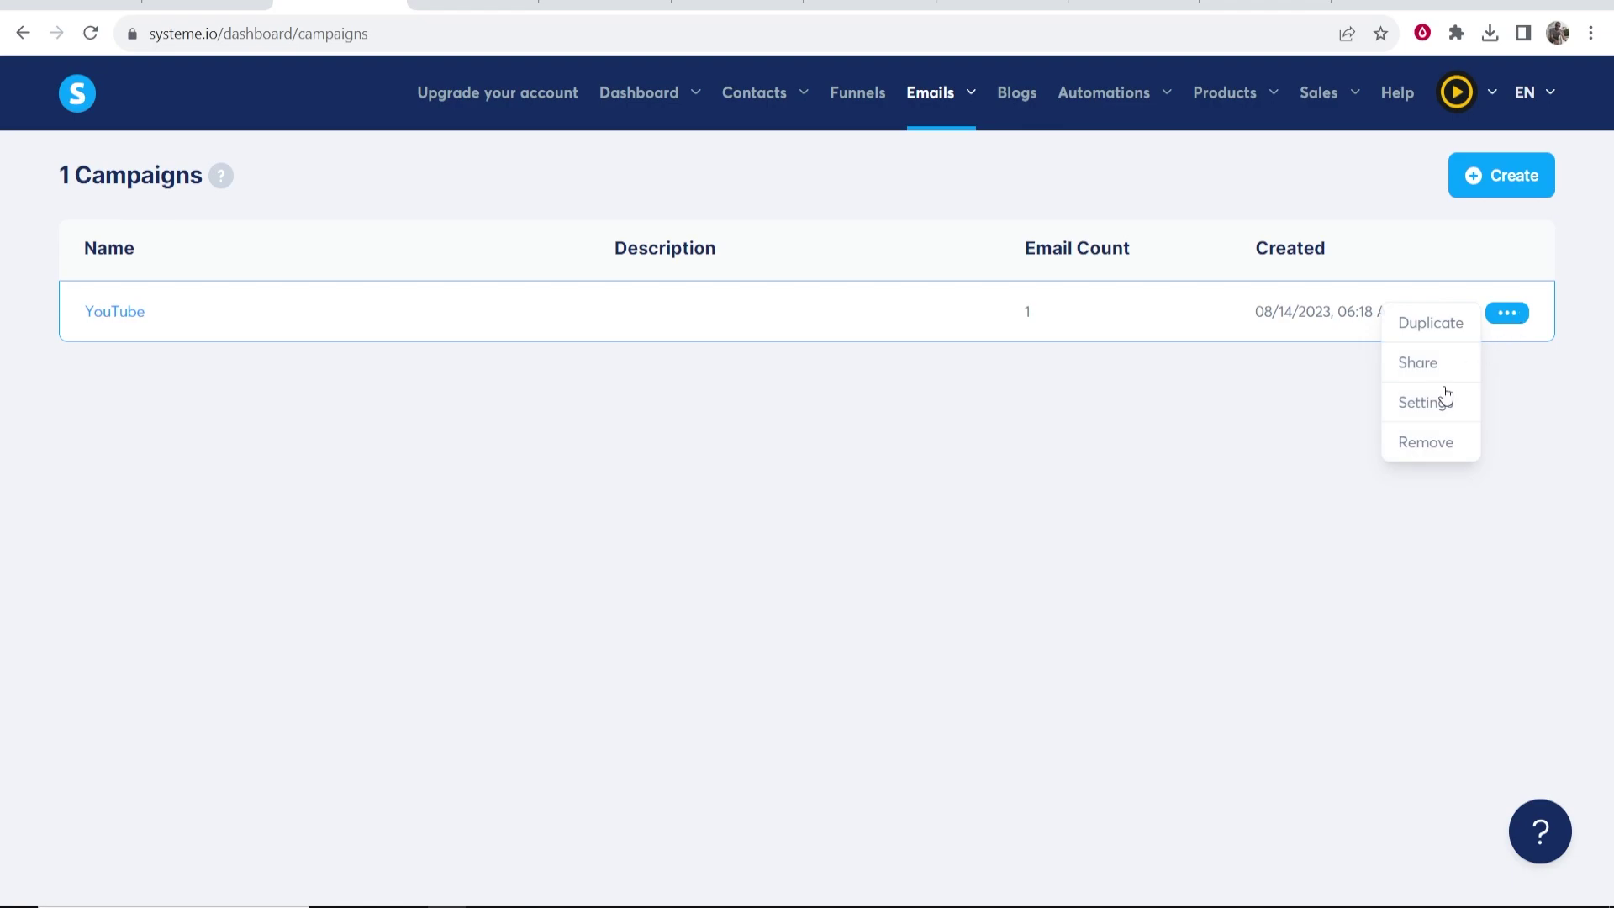
click(1426, 446)
click(699, 566)
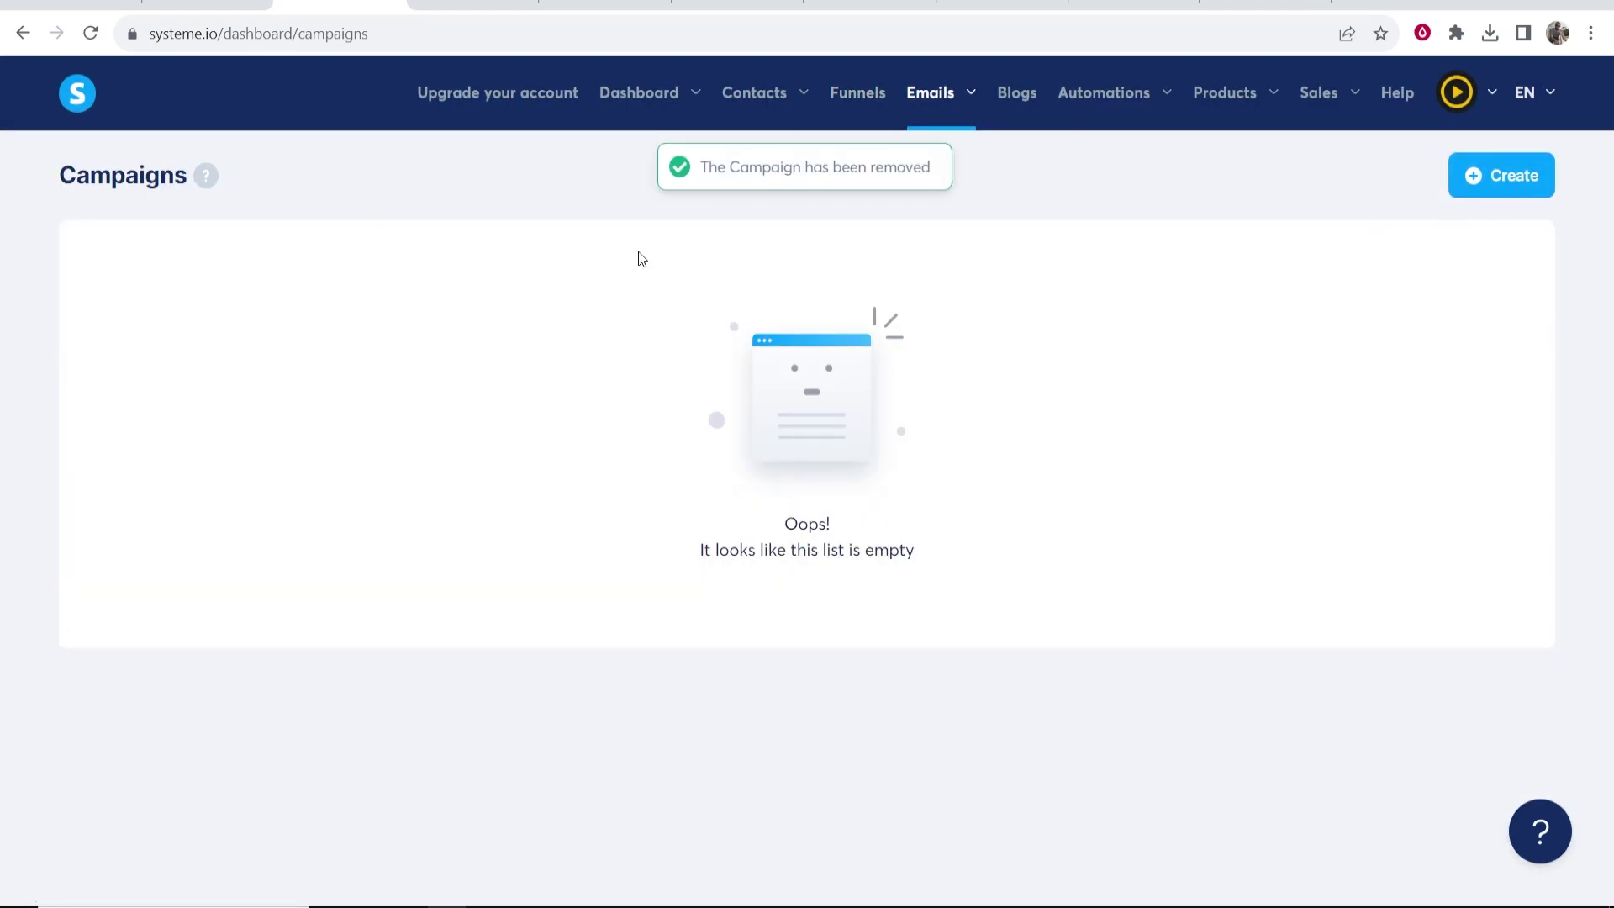
Step: Create an email campaign named YouTube Tutorial
click(1535, 182)
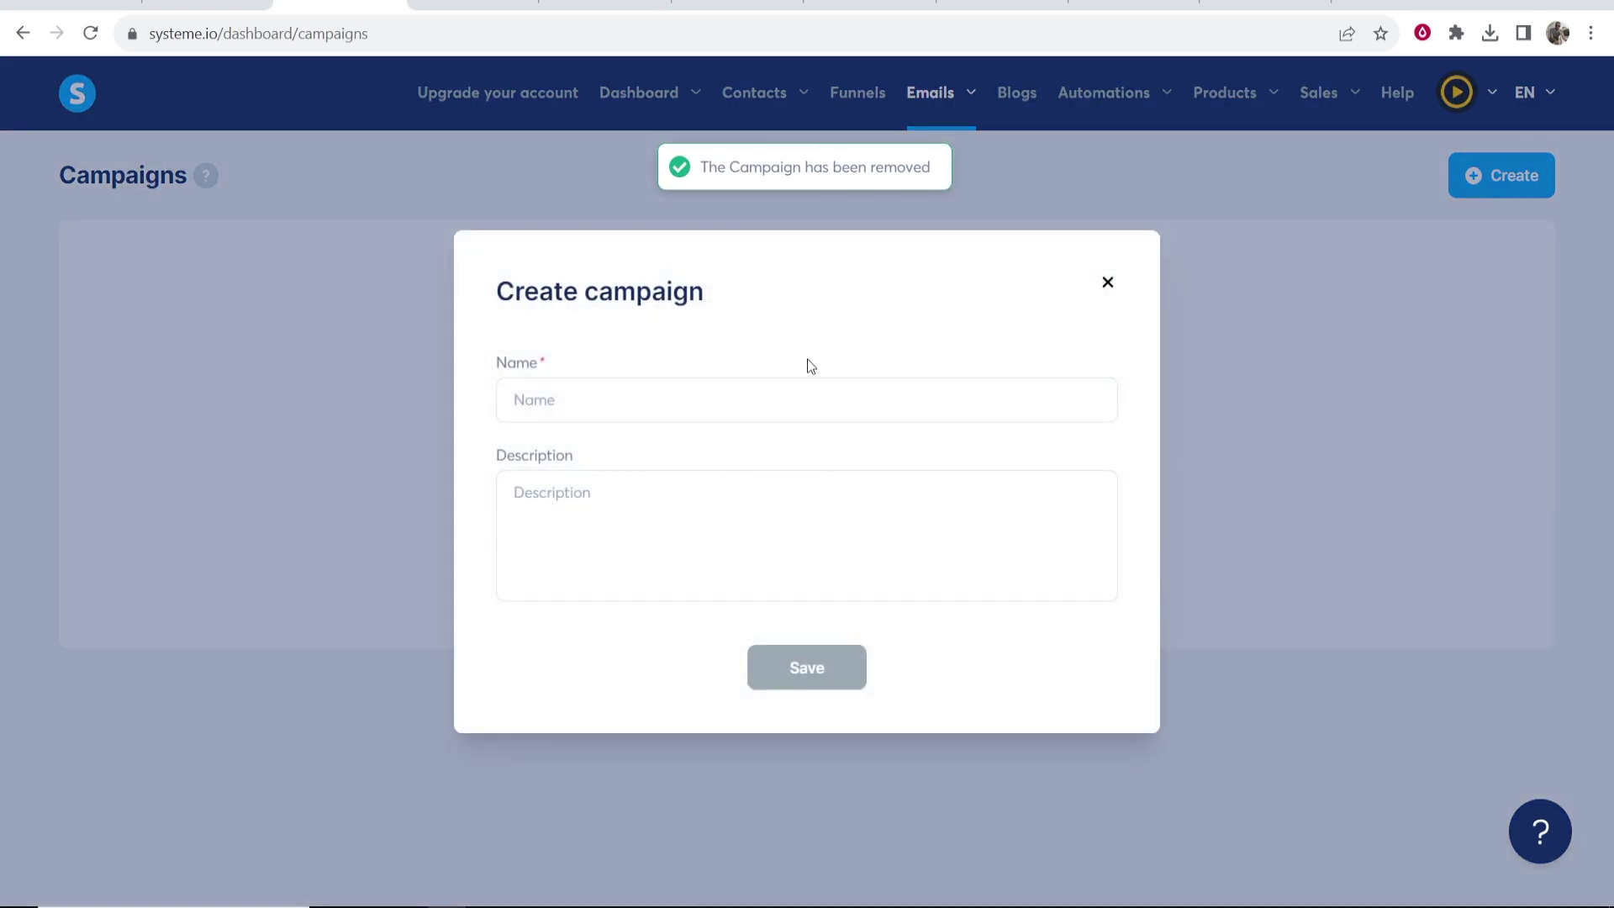
click(774, 395)
text(YouTube Tutorial)
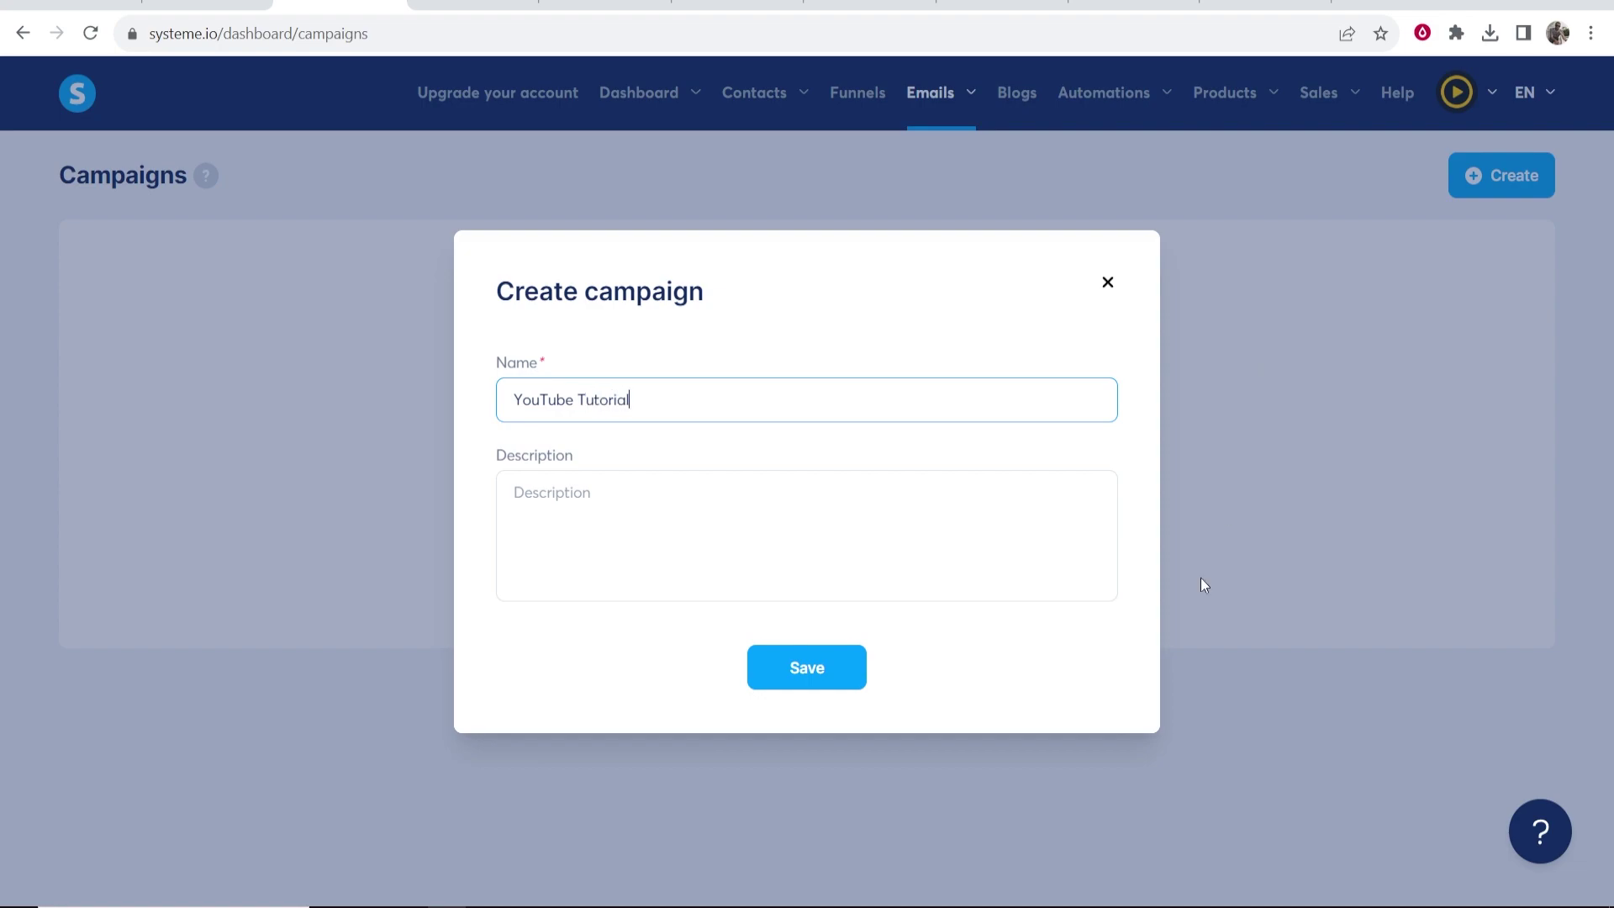
click(800, 685)
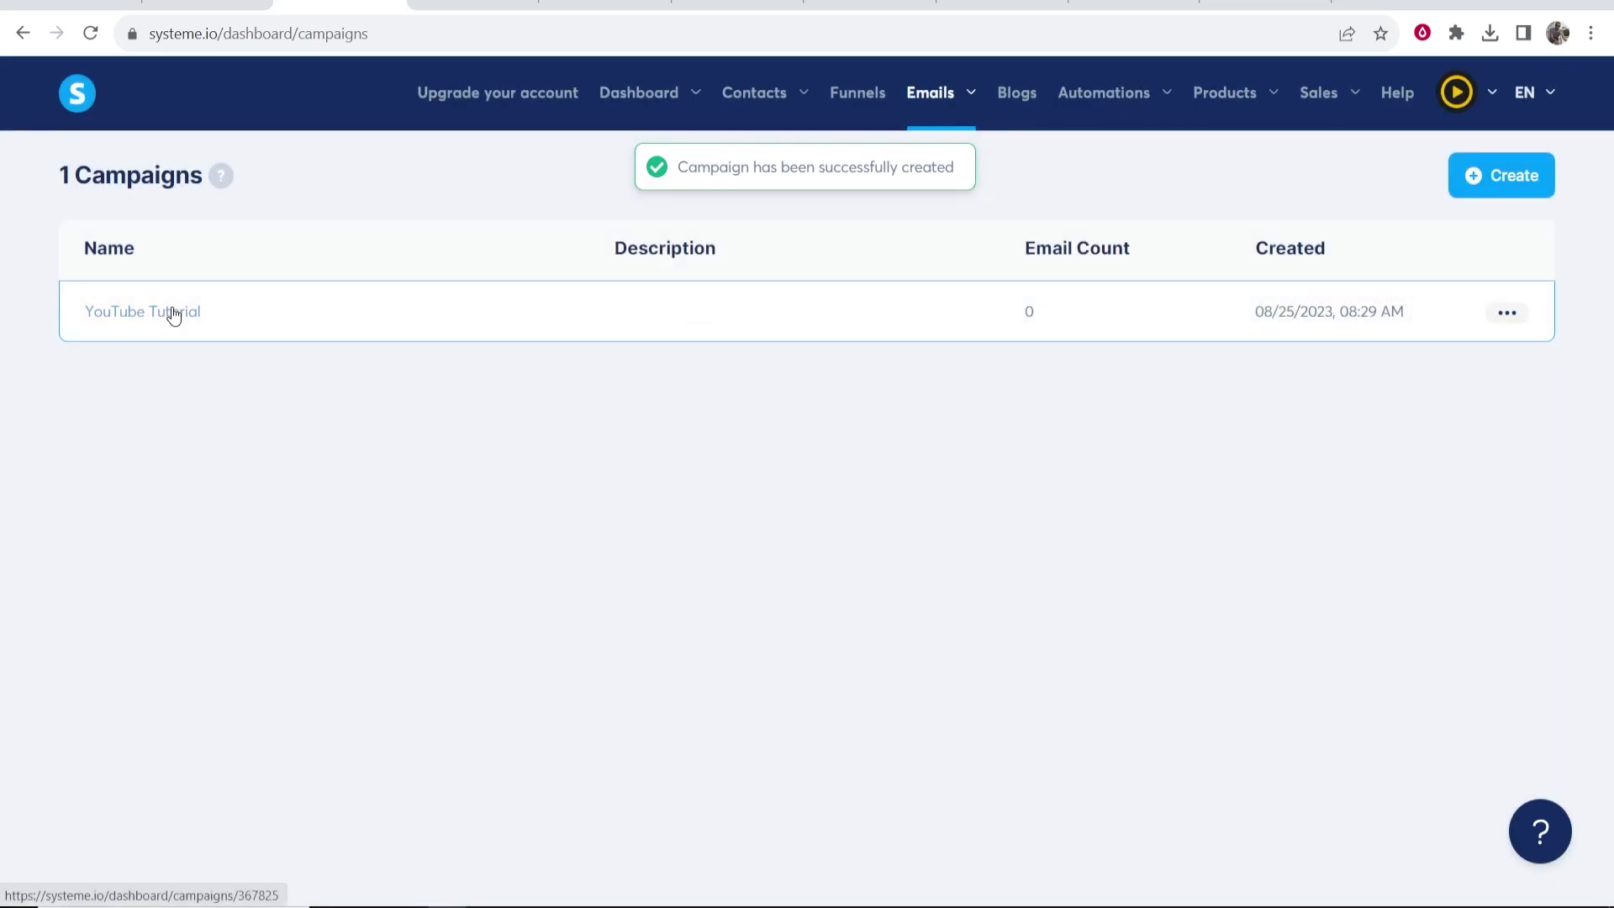
Step: Open the YouTube Tutorial campaign and start creating a new email step in it
click(170, 312)
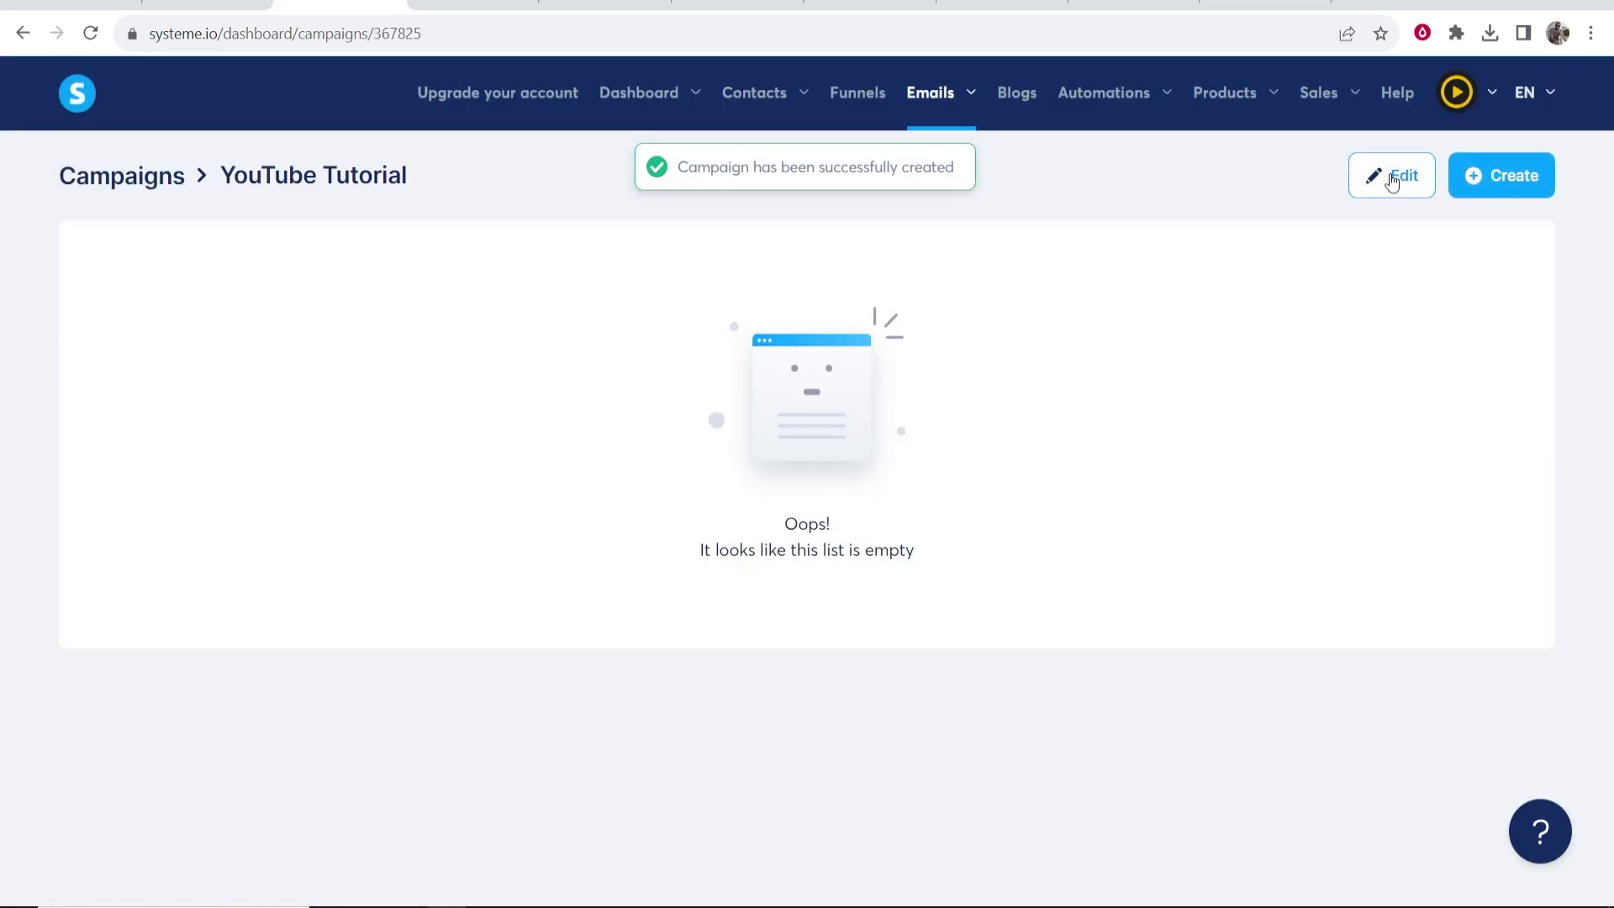
click(1536, 187)
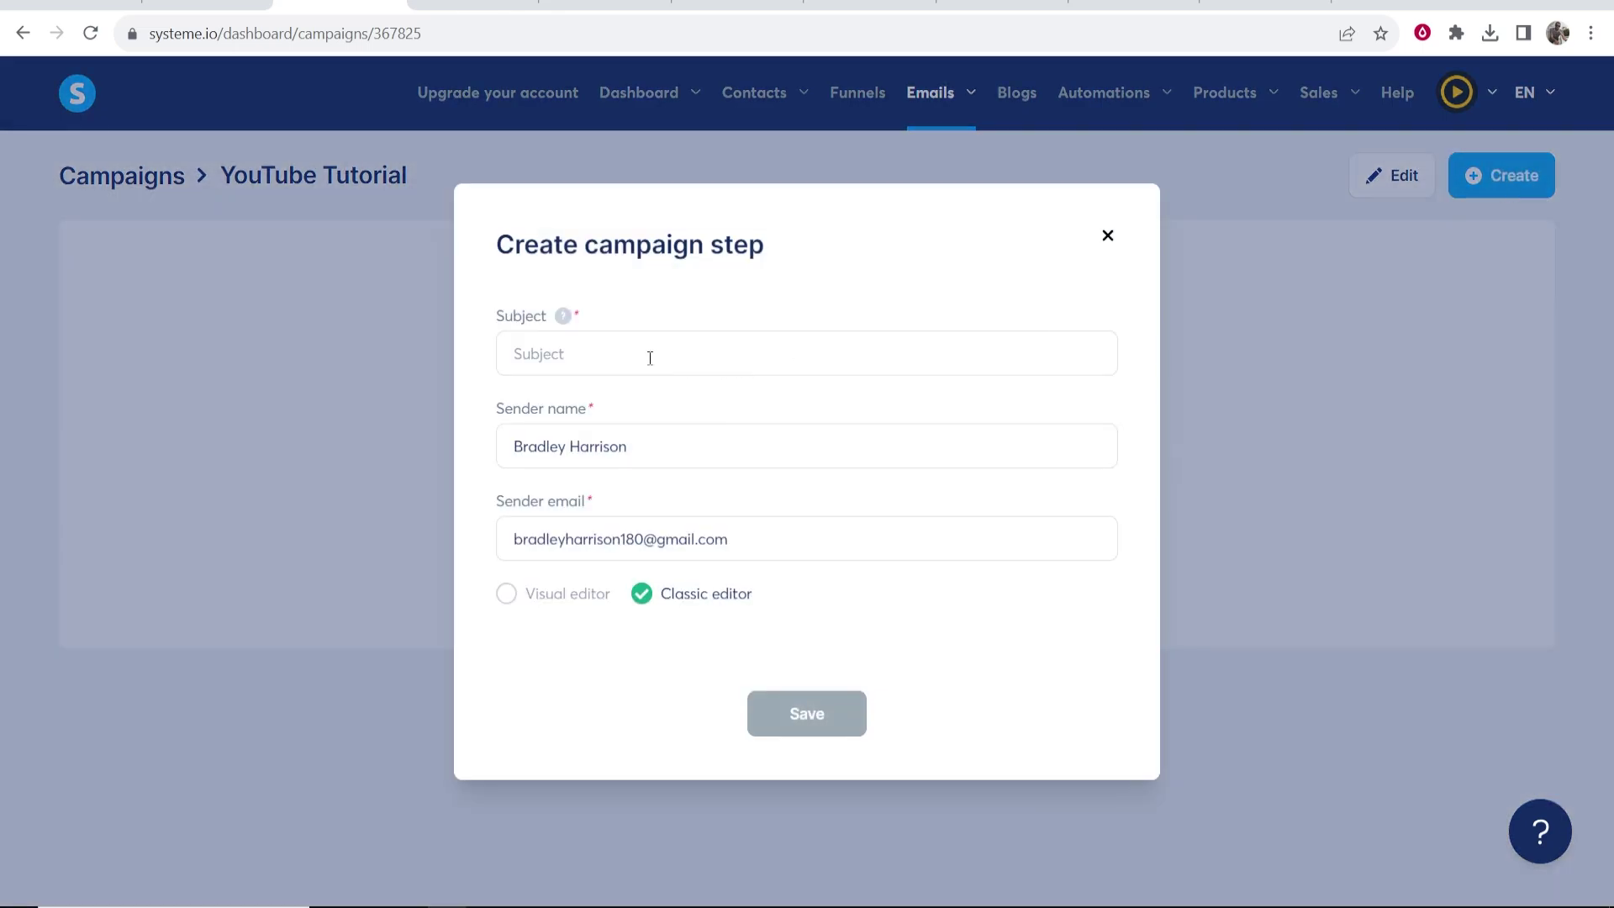
click(637, 352)
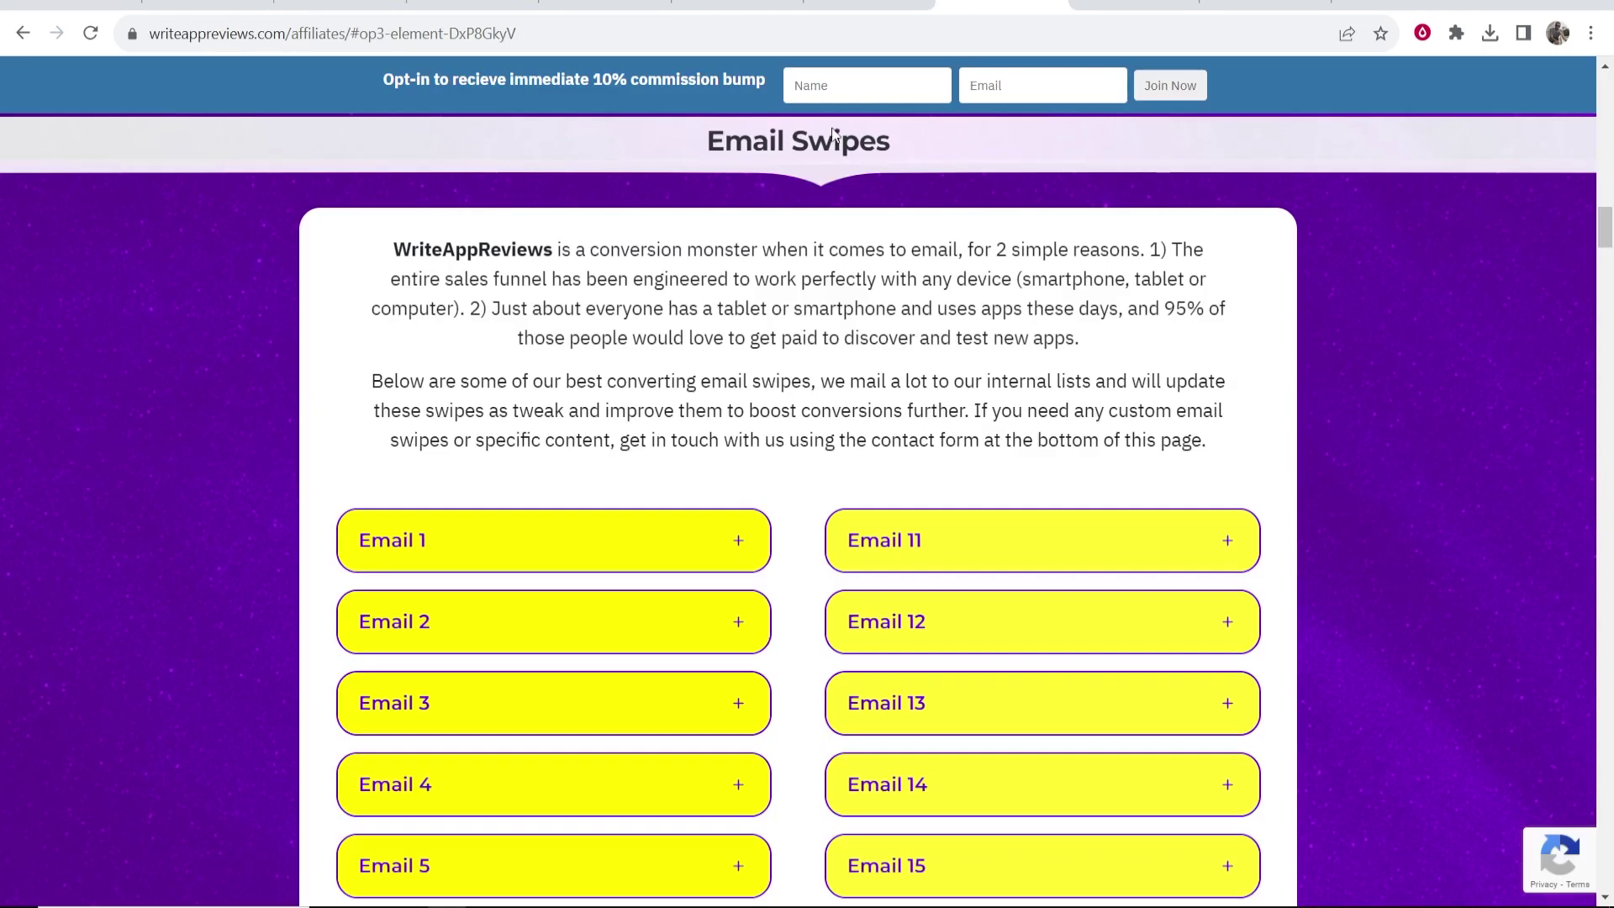
Step: On the WriteAppReviews affiliate page, expand the Email 1 swipe and copy its subject line "Want to be a product tester?"
click(1002, 5)
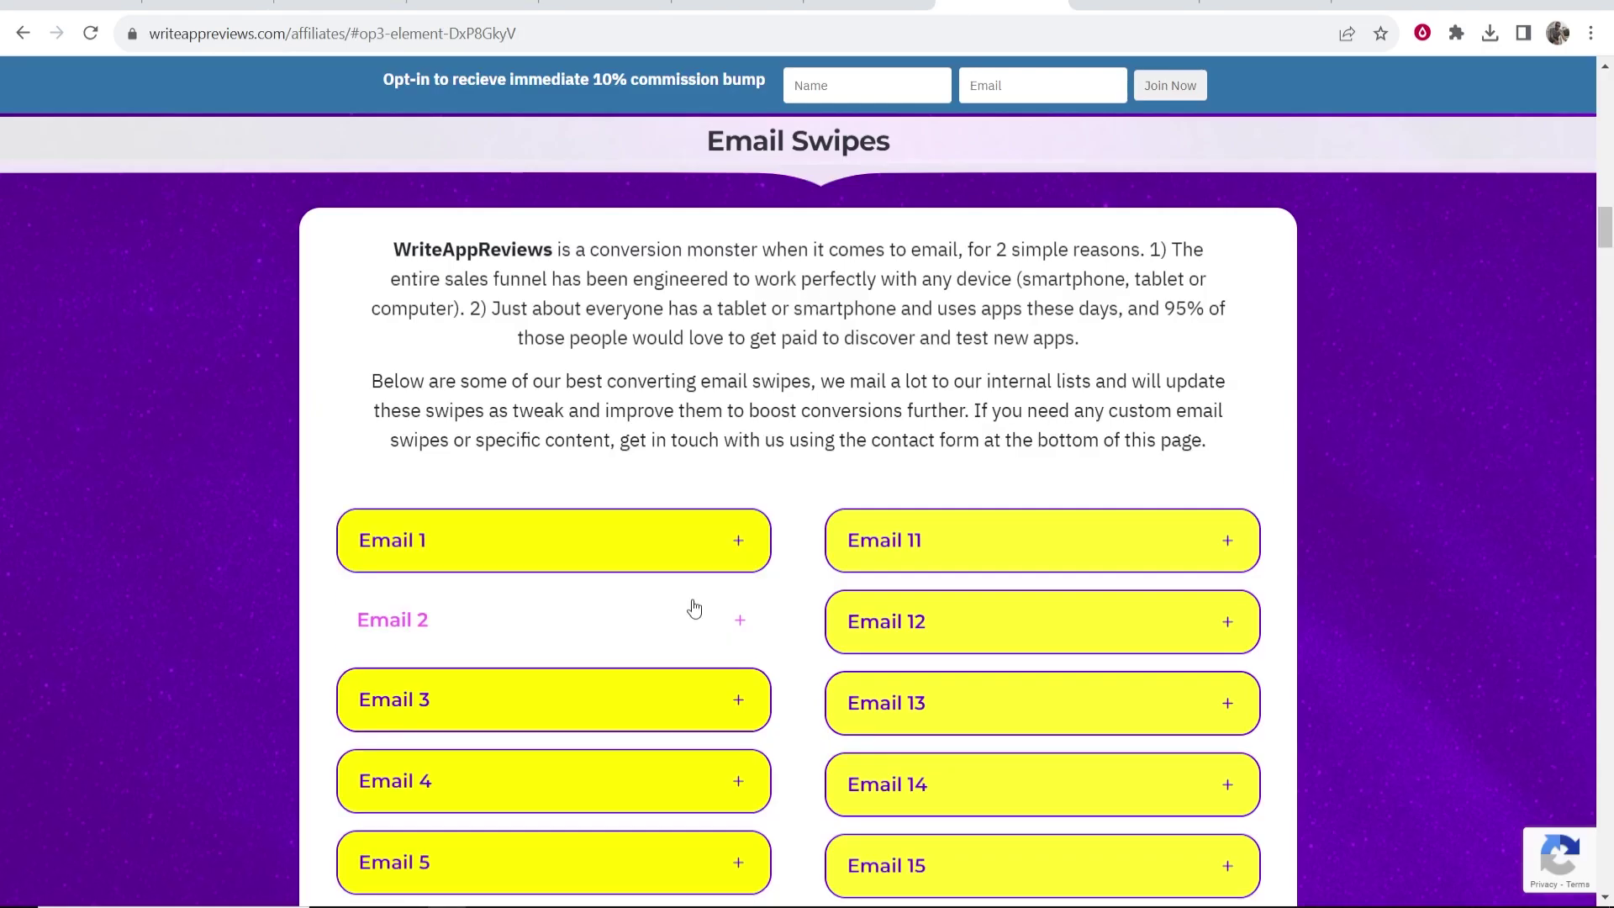
click(659, 559)
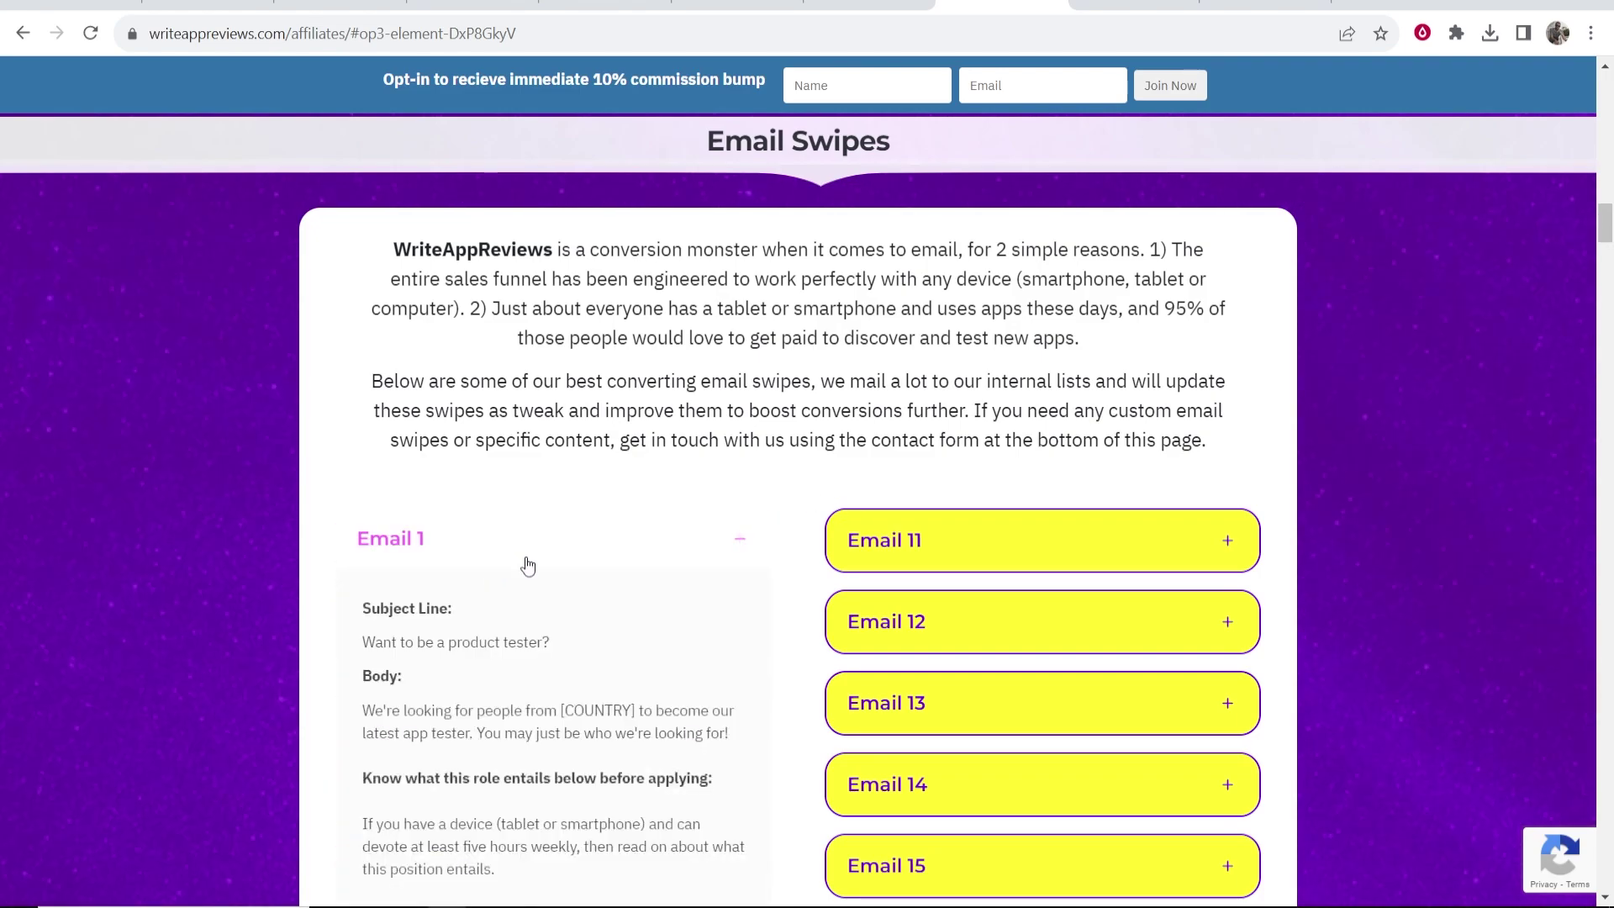
scroll(523, 565, down, 2)
scroll(528, 565, down, 1)
drag(550, 427, 356, 432)
key(ctrl+c)
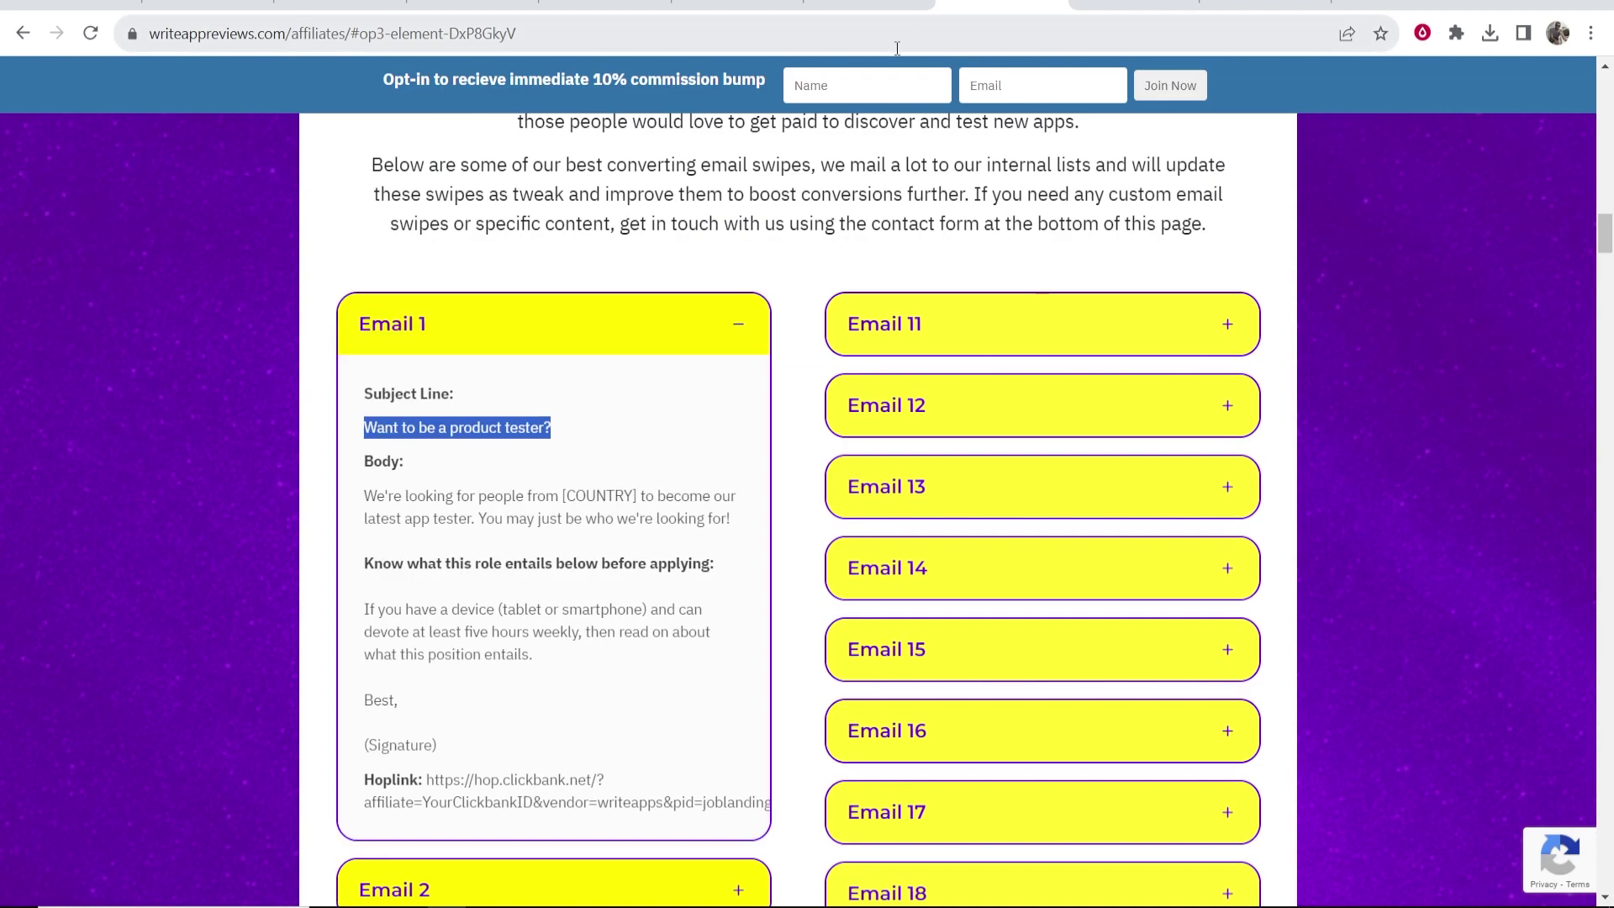
Step: Back in systeme.io, set the new email's subject to "Want to be a product tester?" and save the campaign step with the classic editor
click(655, 5)
click(480, 4)
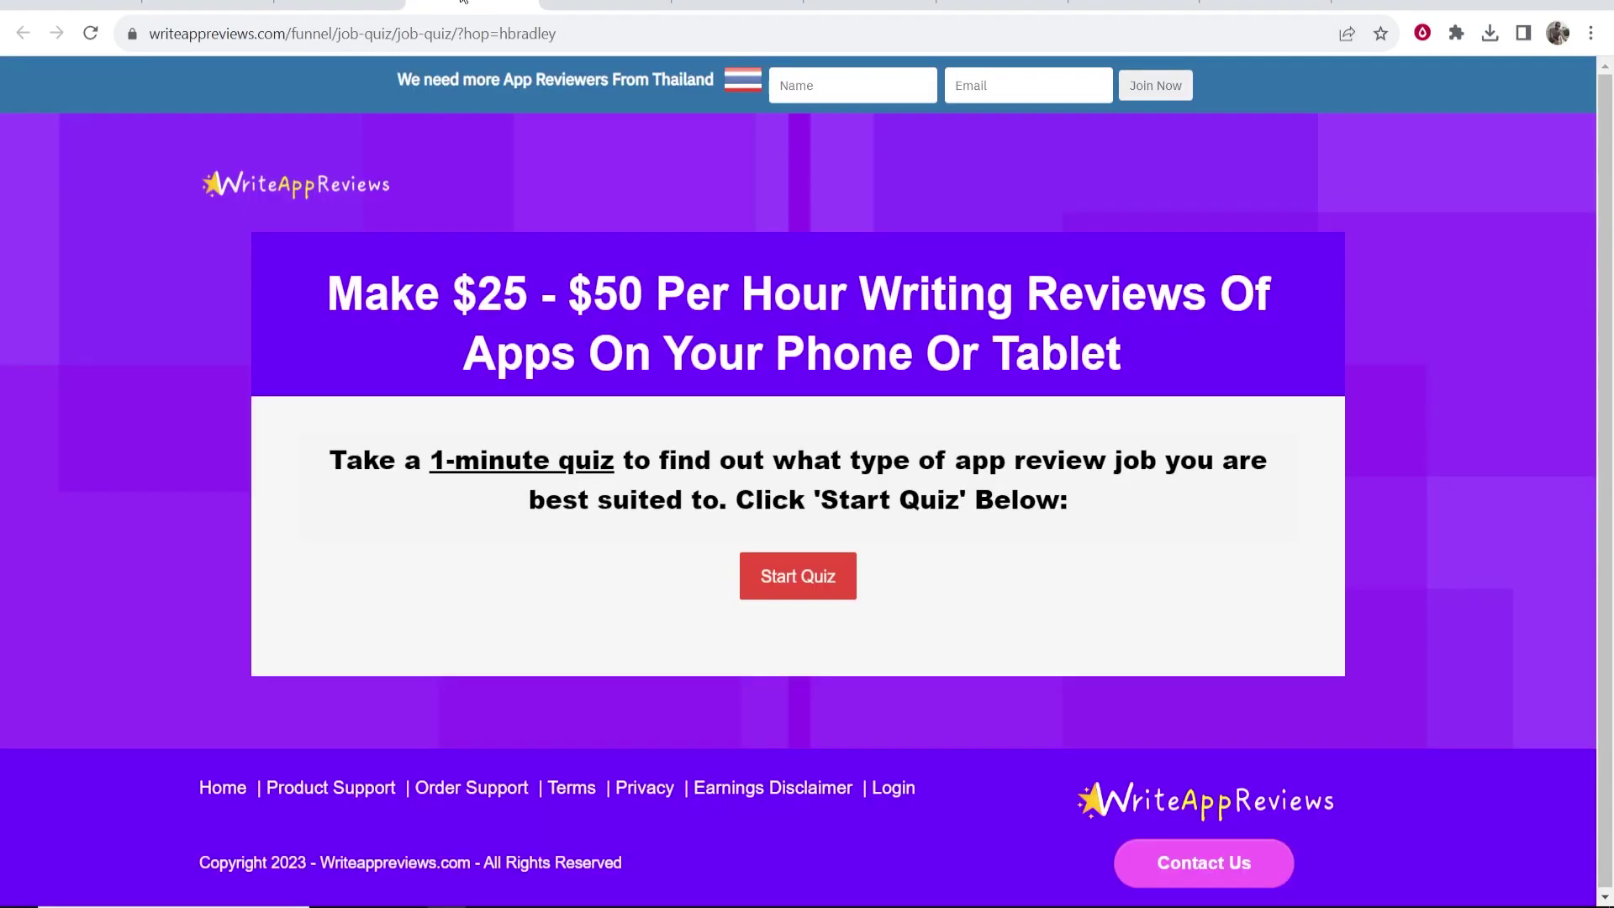
click(340, 5)
key(ctrl+v)
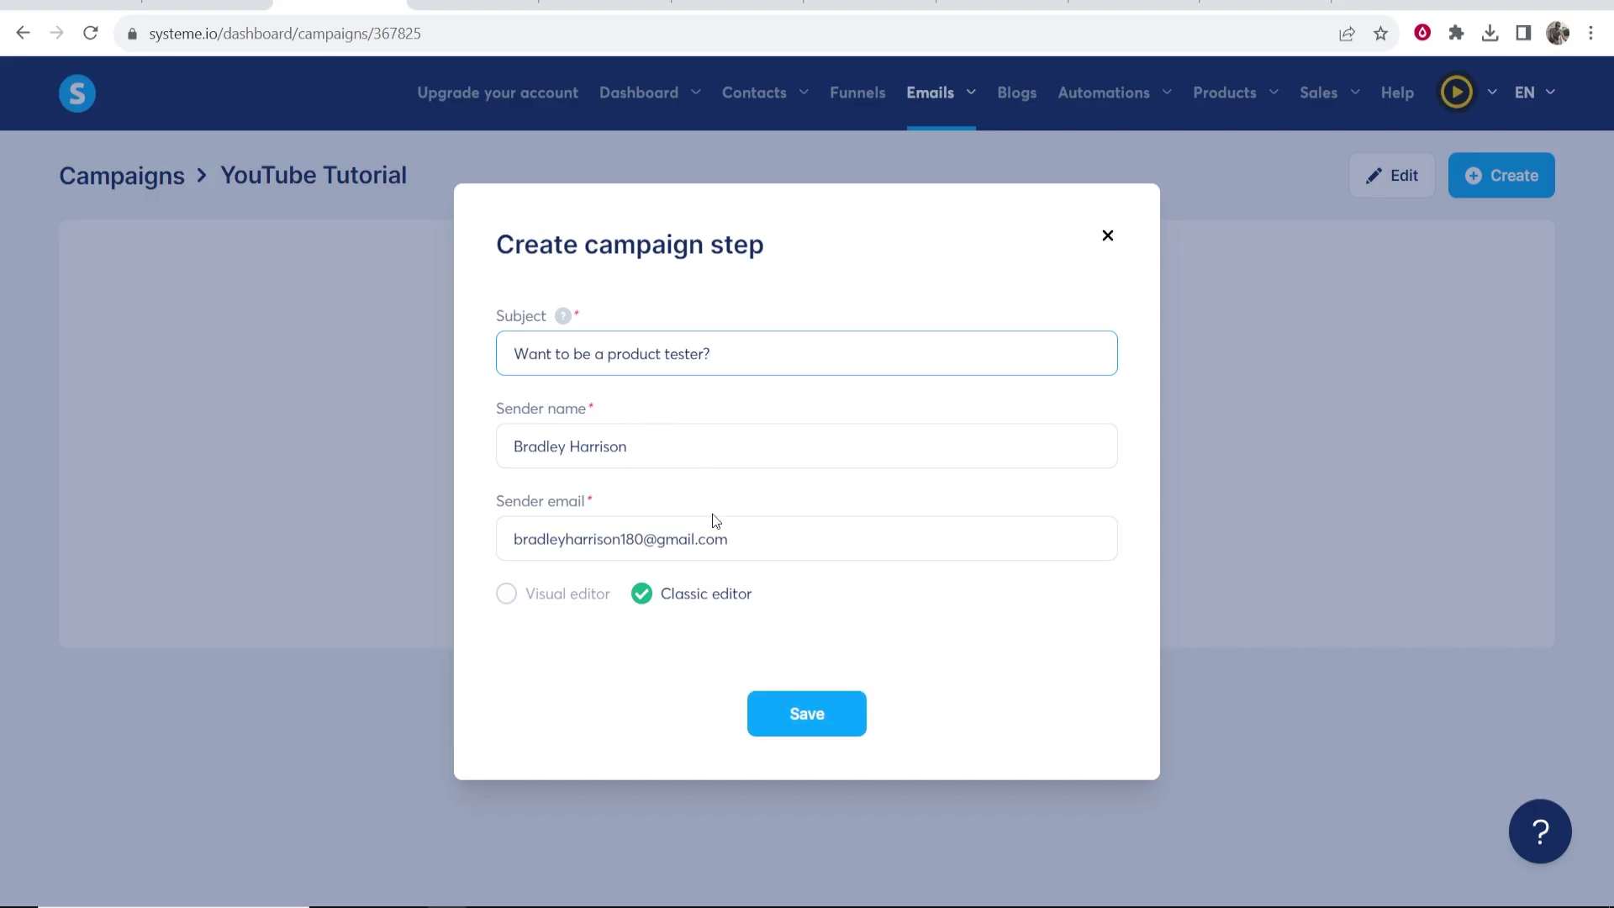
drag(656, 439, 510, 446)
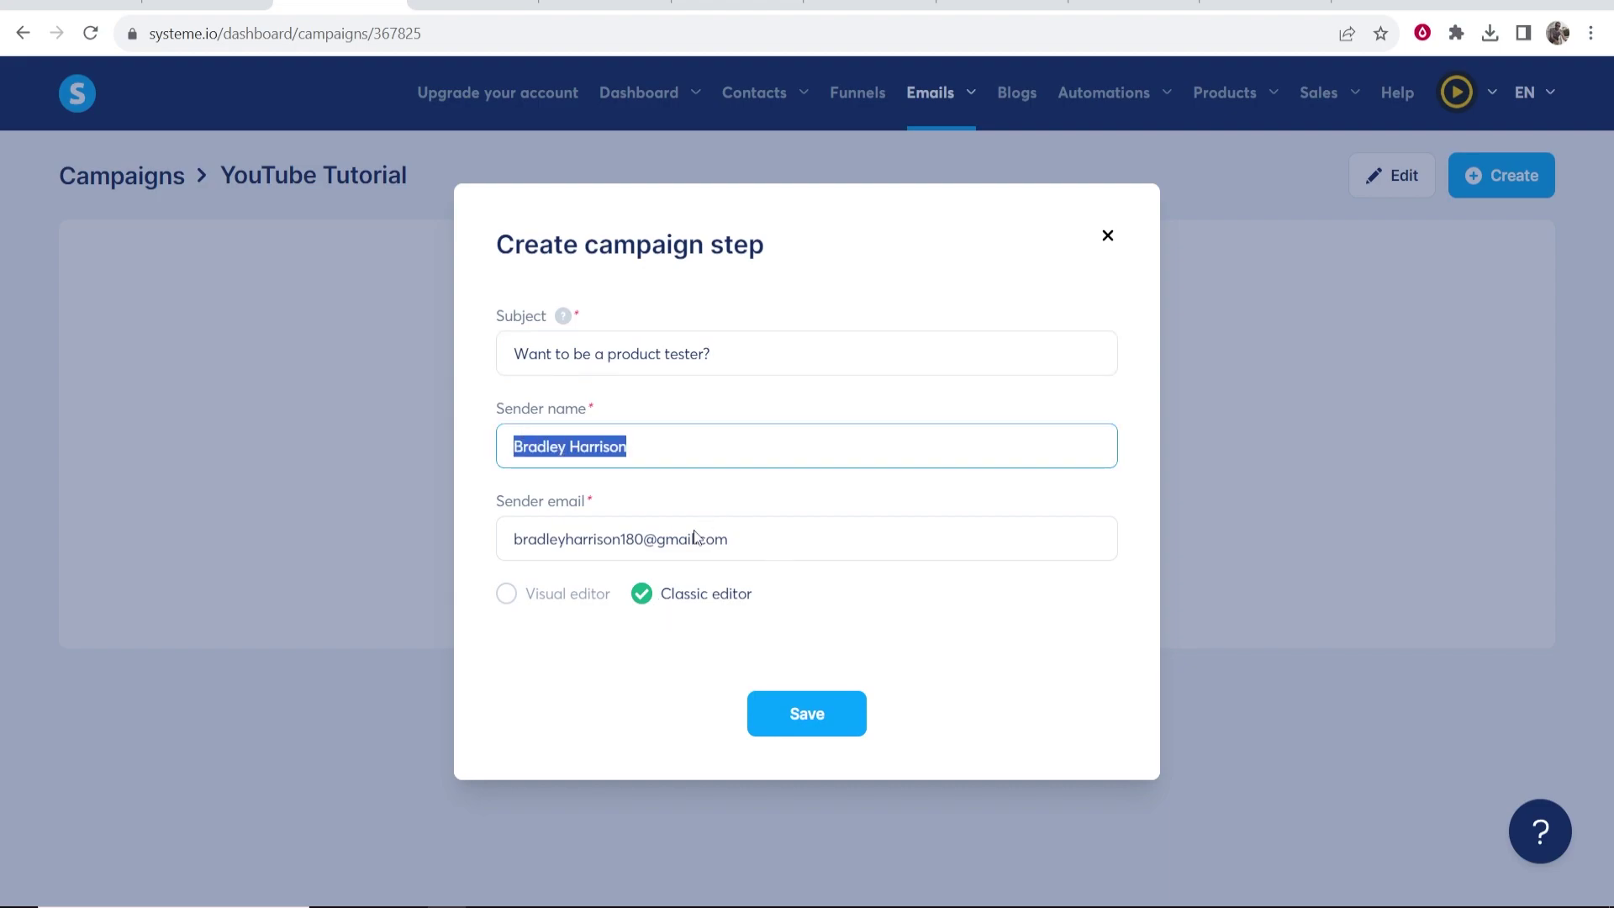
click(839, 729)
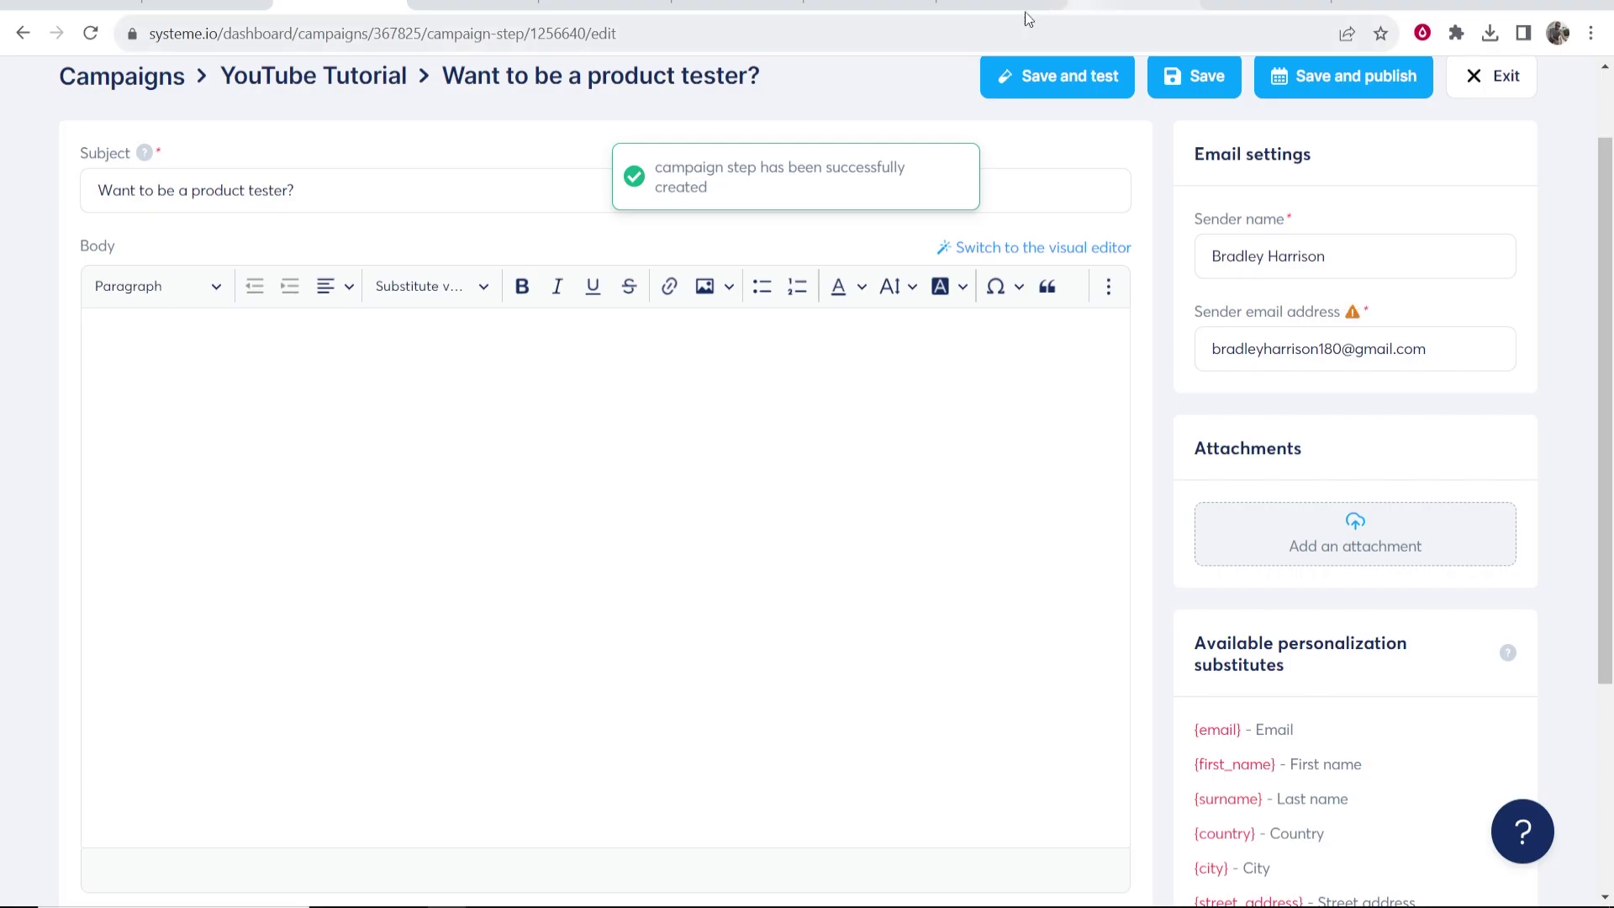
Step: Fill the email body with the Email 1 swipe text and delete "from [COUNTRY]" from its first sentence
click(479, 443)
text(We're looking for people from [COUNTRY] to become our latest app tester. You may just be who we're looking for!  Know what this role entails below before applying:  If you have a device (tablet or smartphone) and can devote at least five hours weekly, then read on about what this position entails.  Best,  (Signature))
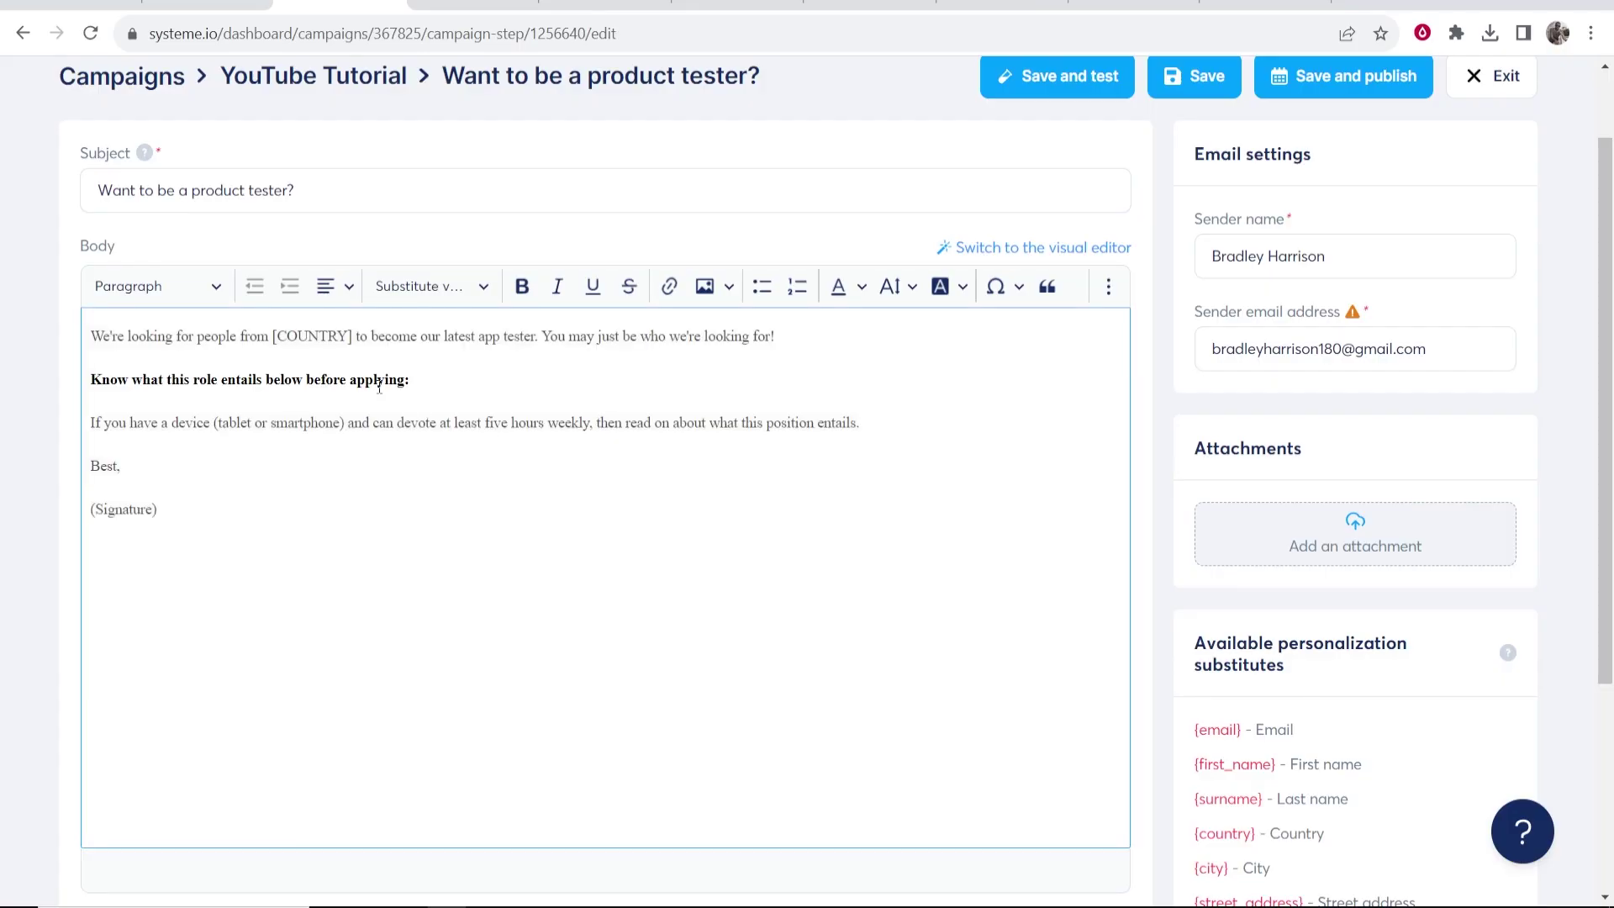
drag(272, 334, 350, 347)
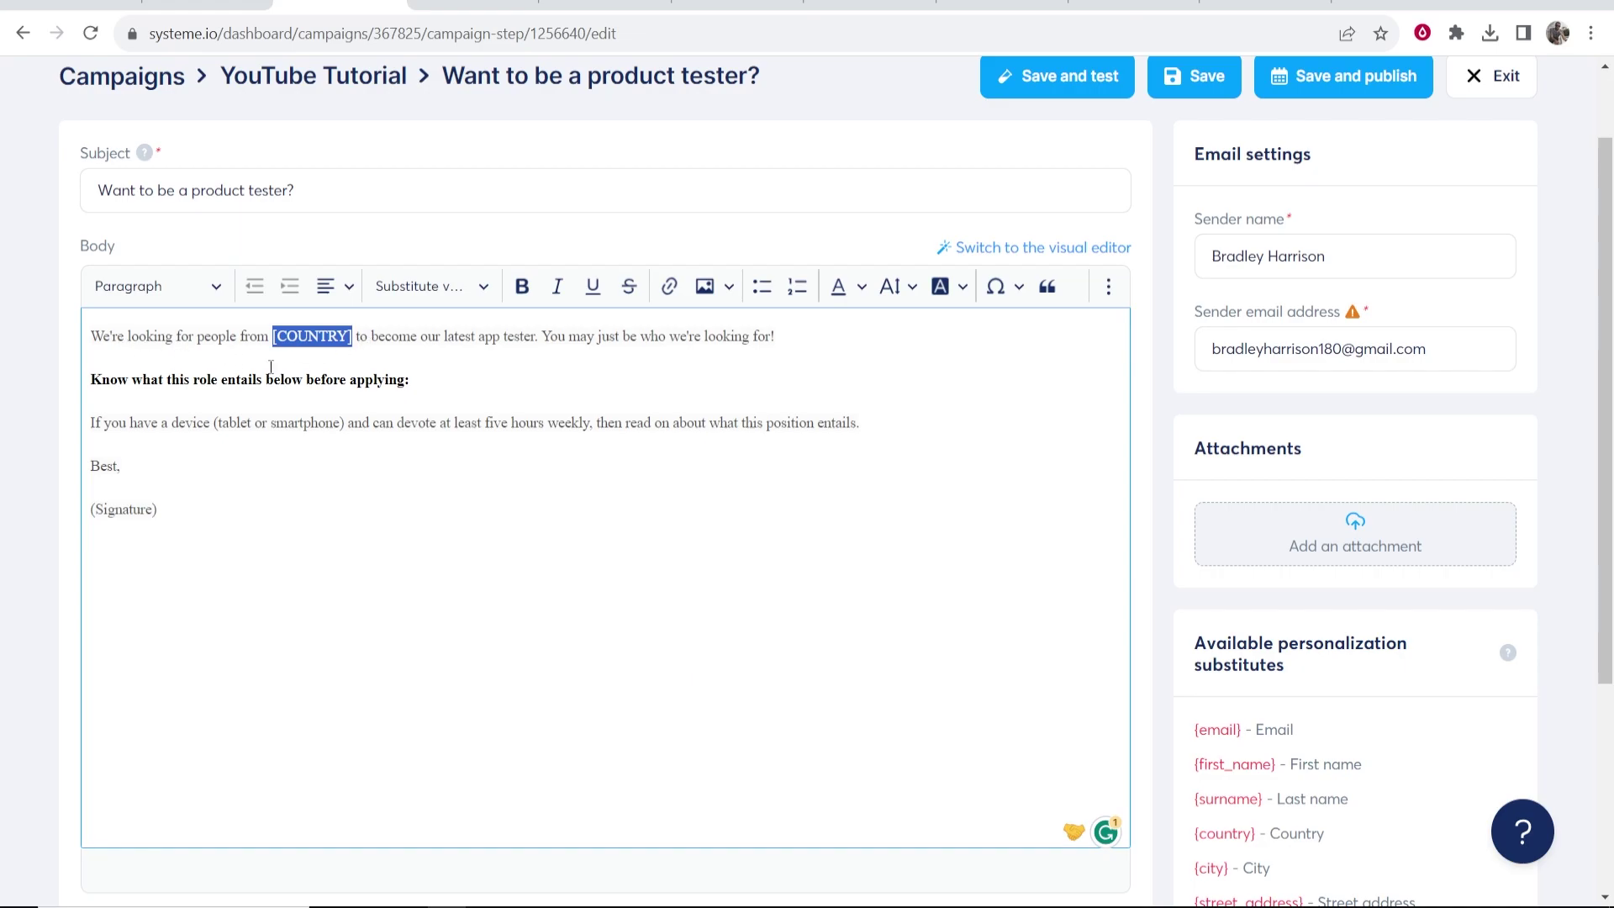
key(BackSpace)
key(BackSpace)
key(BackSpace)
key(BackSpace)
key(BackSpace)
key(BackSpace)
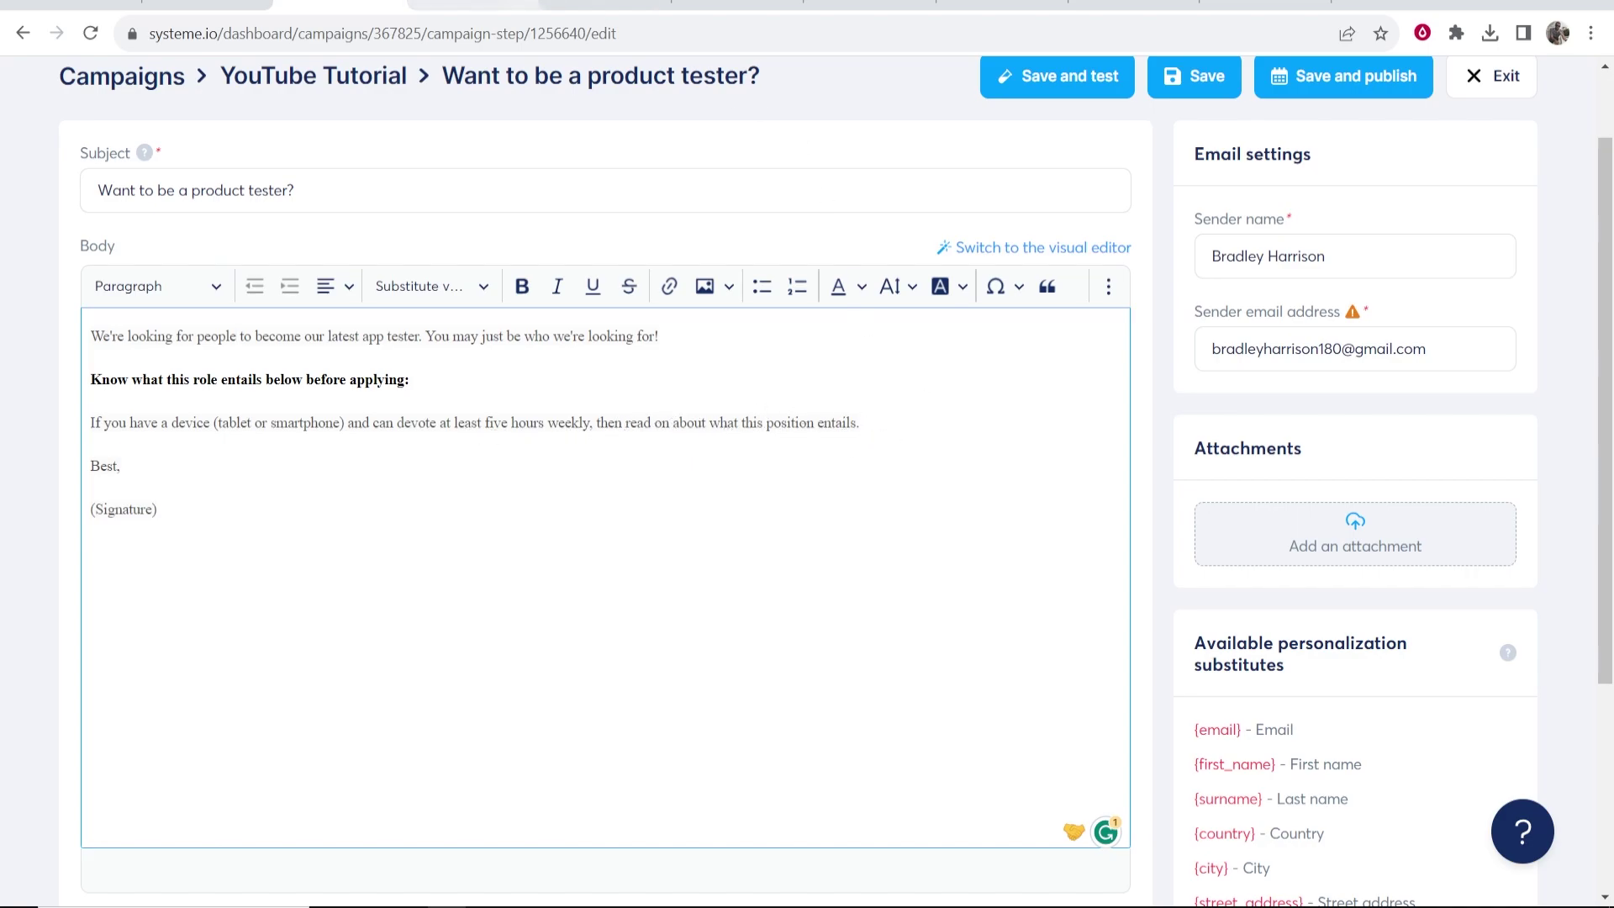
Step: Examine the other email swipes on the WriteAppReviews affiliate page, expanding Email 2 and Email 3, and return to the systeme.io email
click(1000, 7)
click(540, 791)
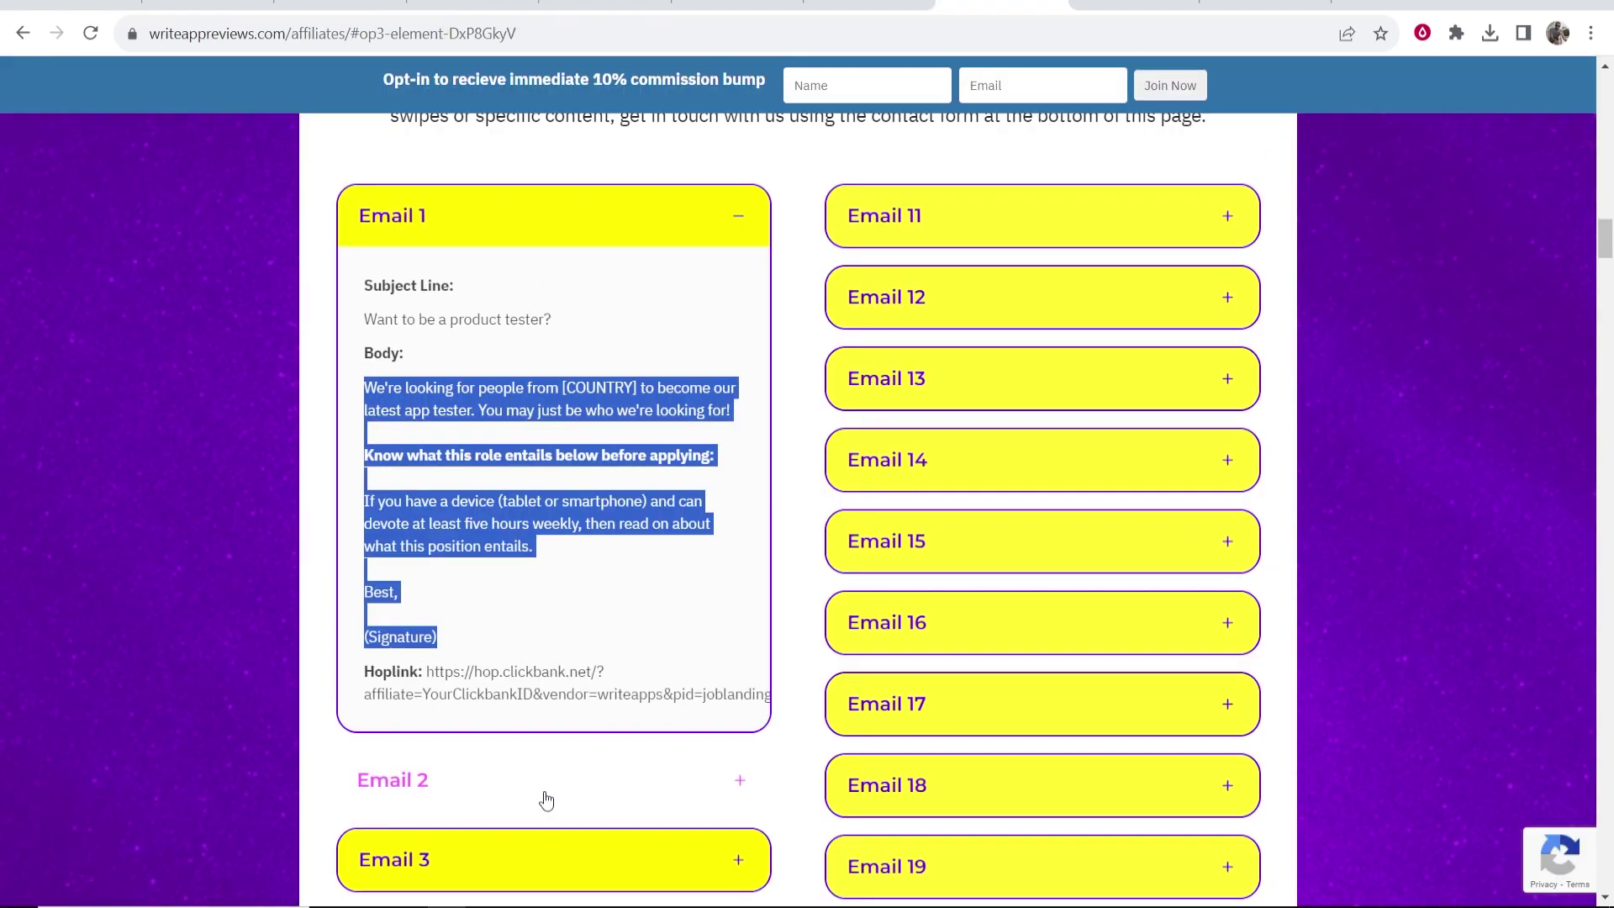
scroll(530, 468, down, 3)
scroll(483, 394, down, 4)
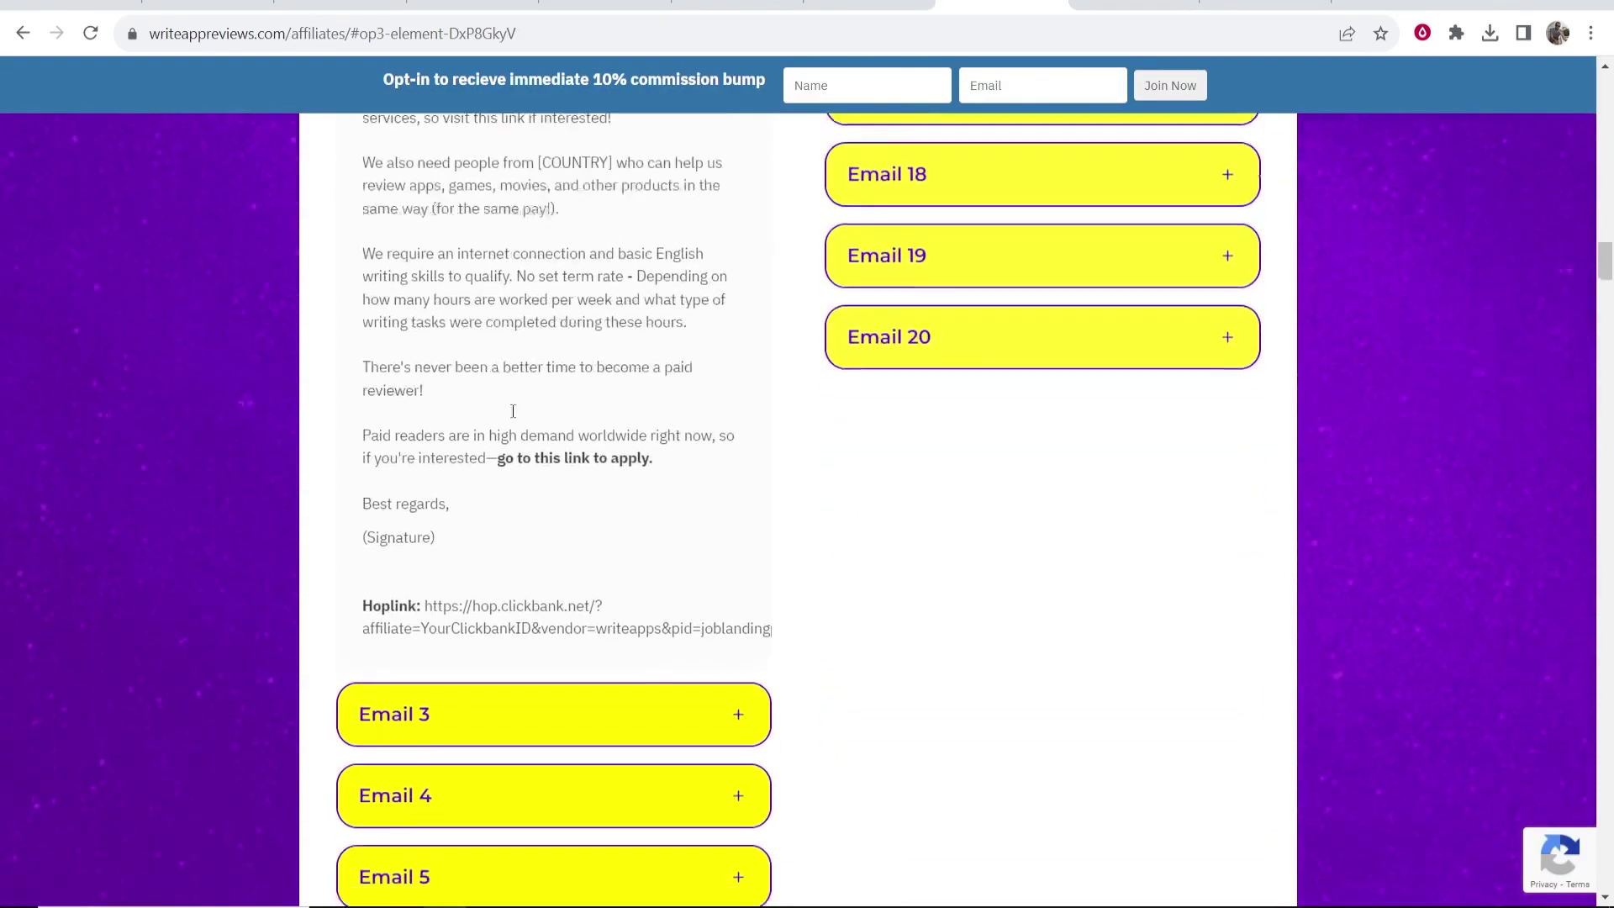
click(516, 685)
scroll(529, 588, down, 2)
scroll(551, 486, down, 2)
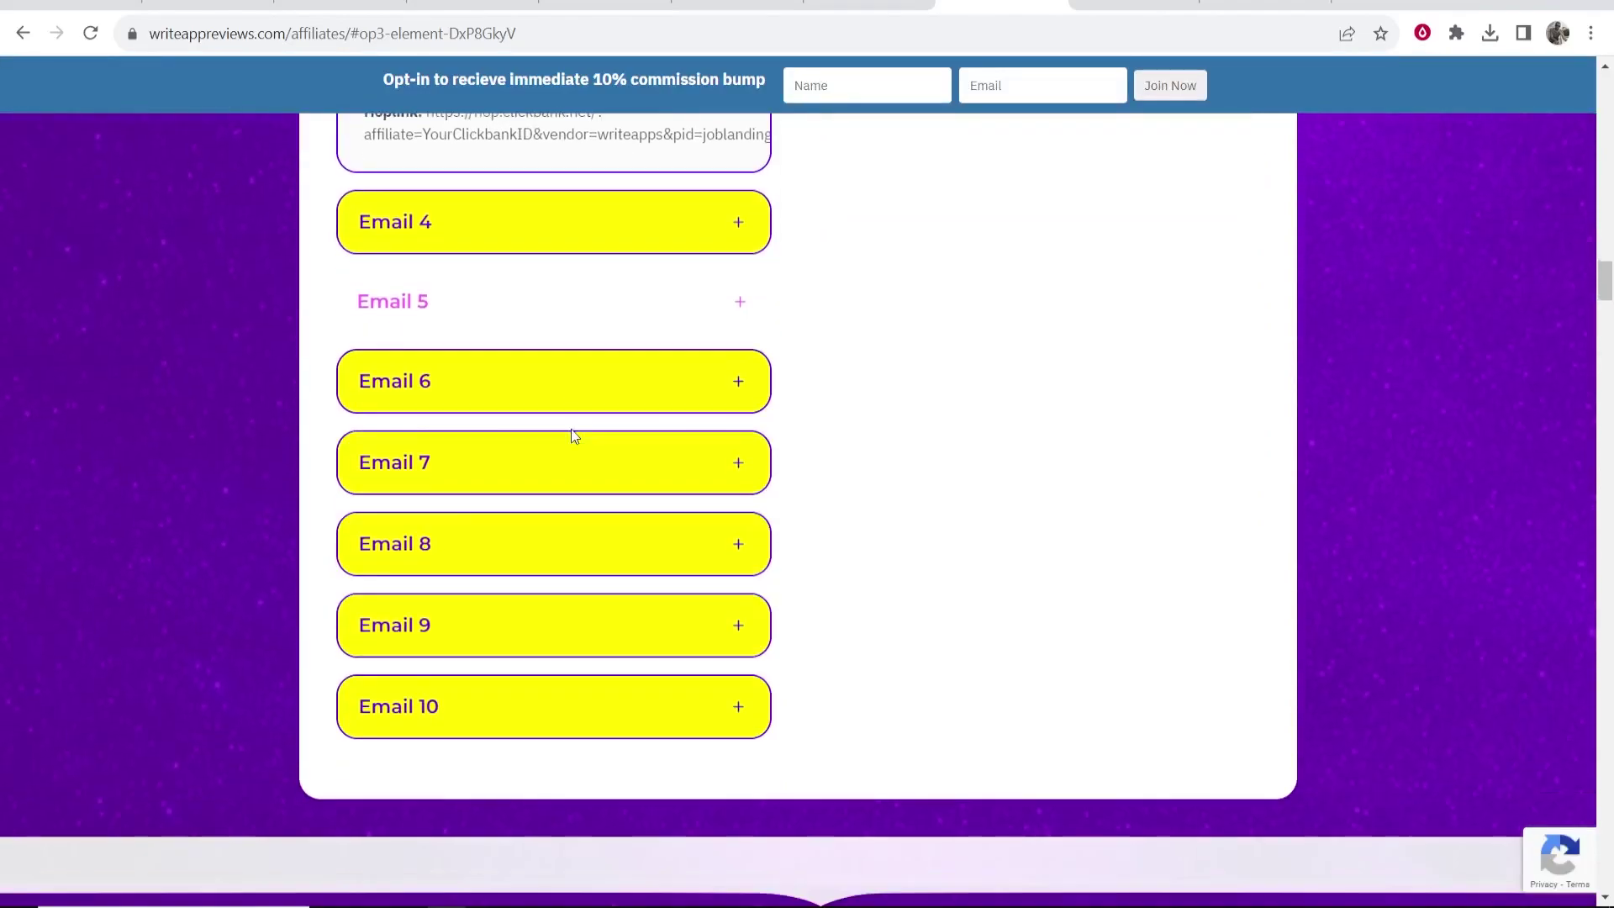
scroll(822, 469, up, 9)
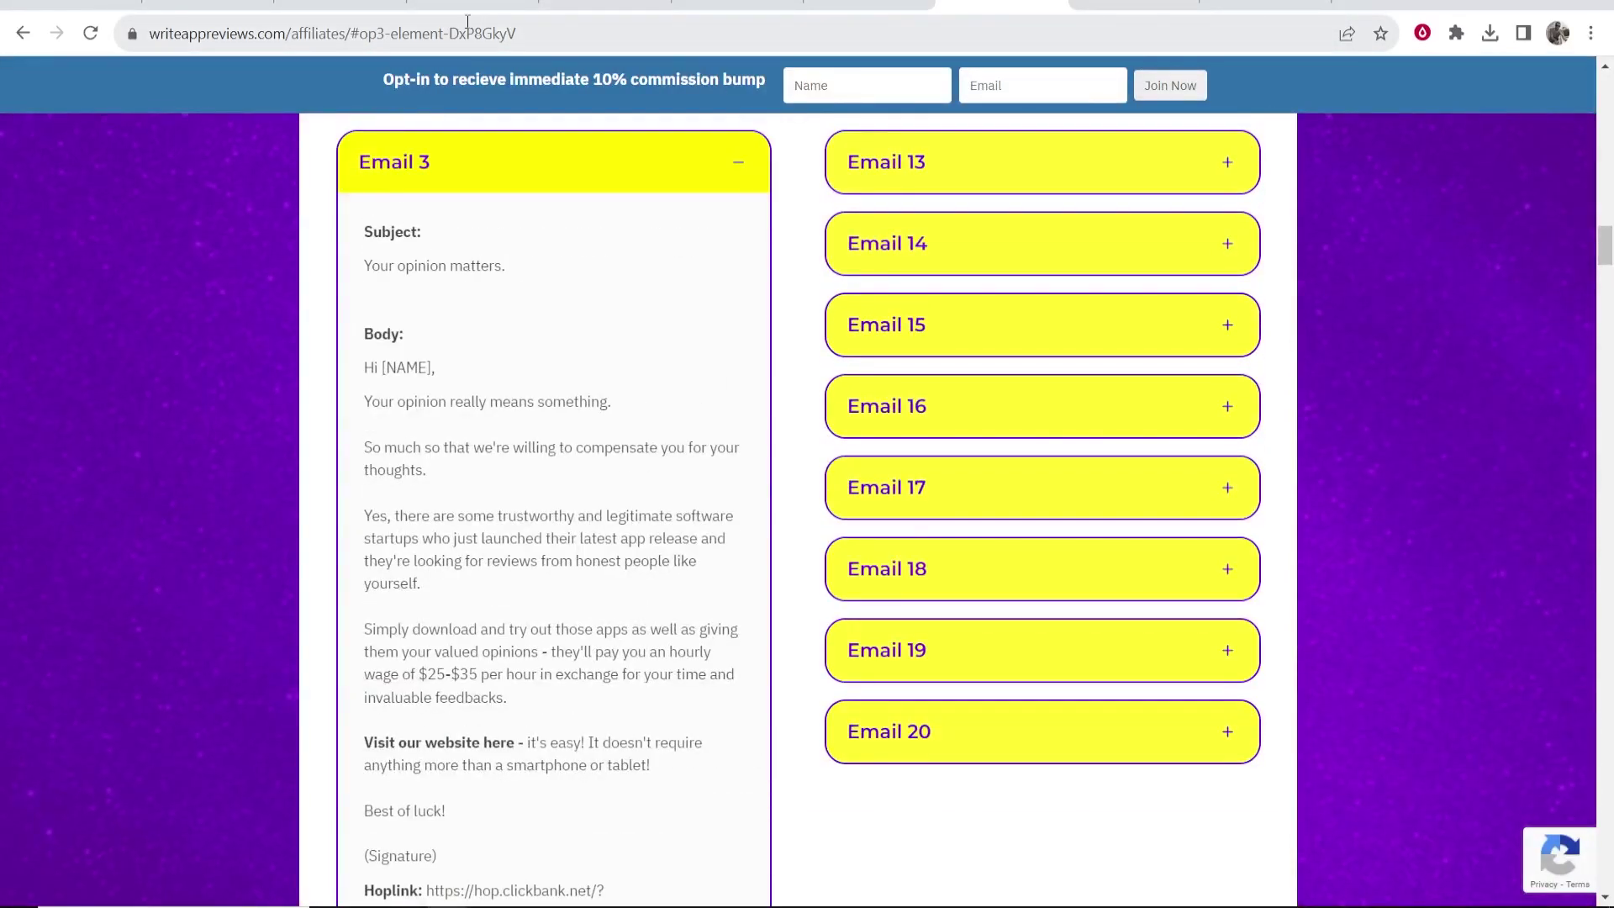
click(340, 7)
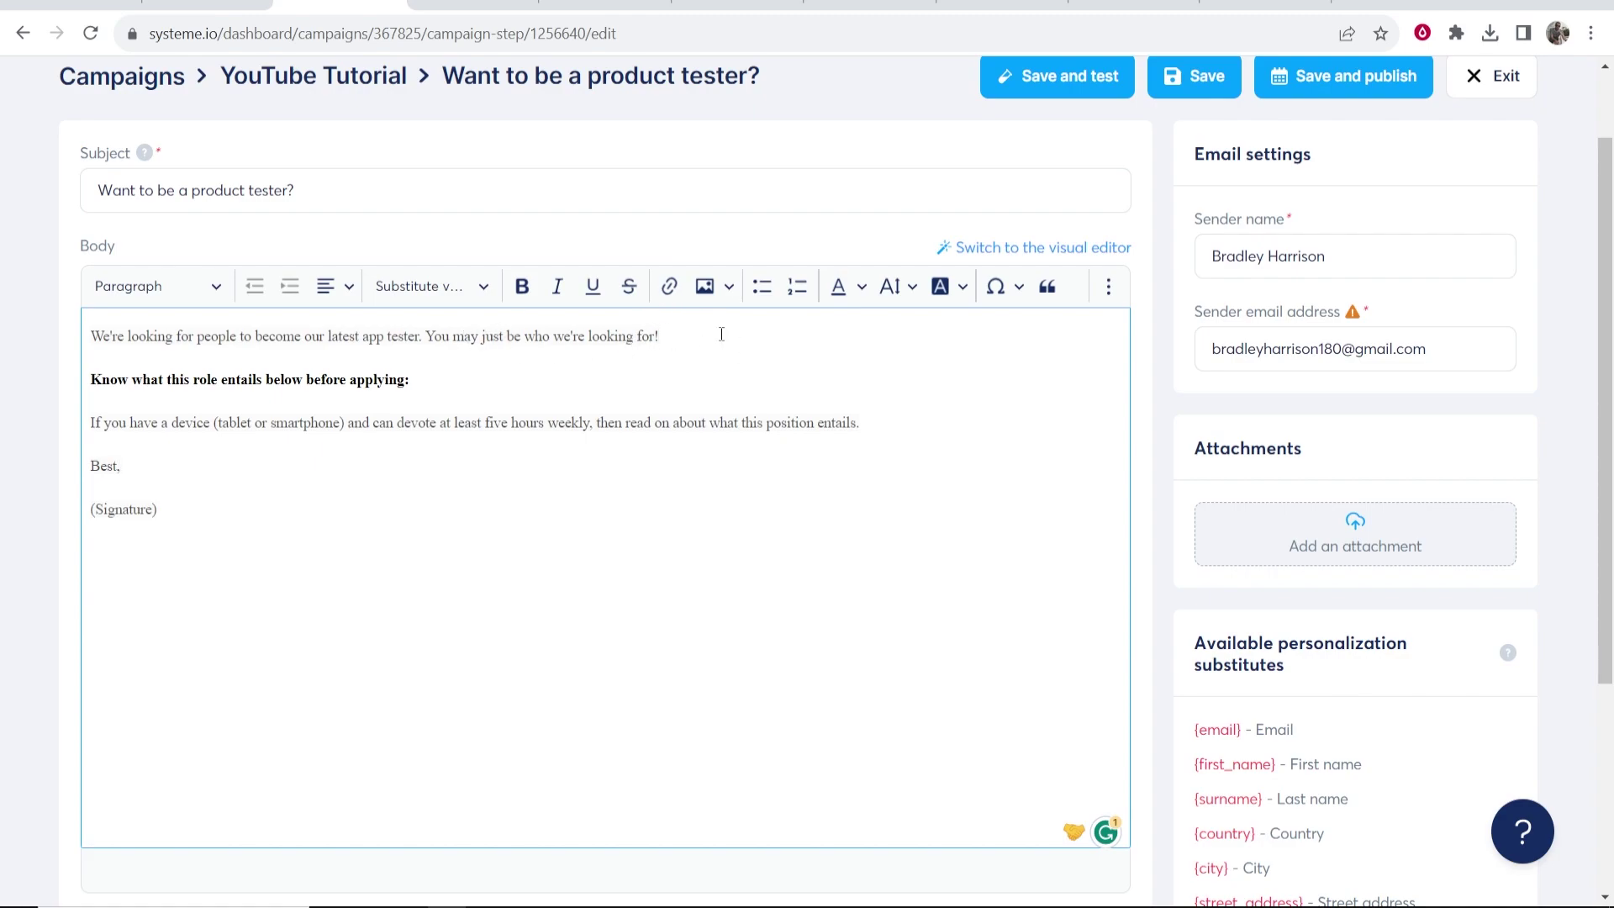
Step: Add the line "You can check it out now here." below the first paragraph of the email body
key(Return)
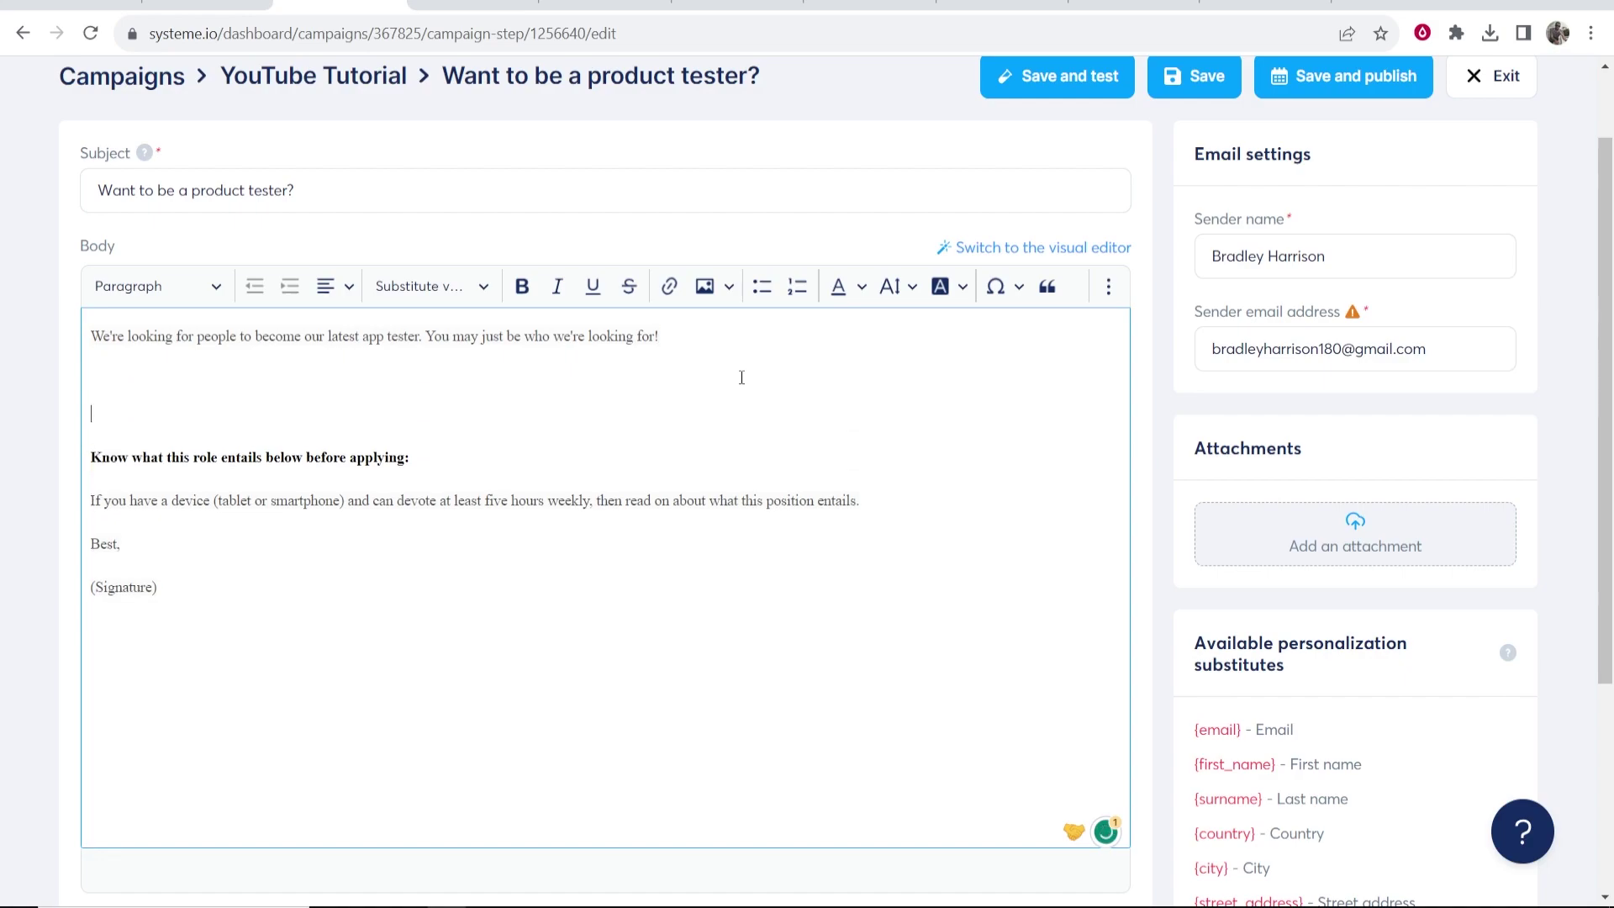
text(You can ca)
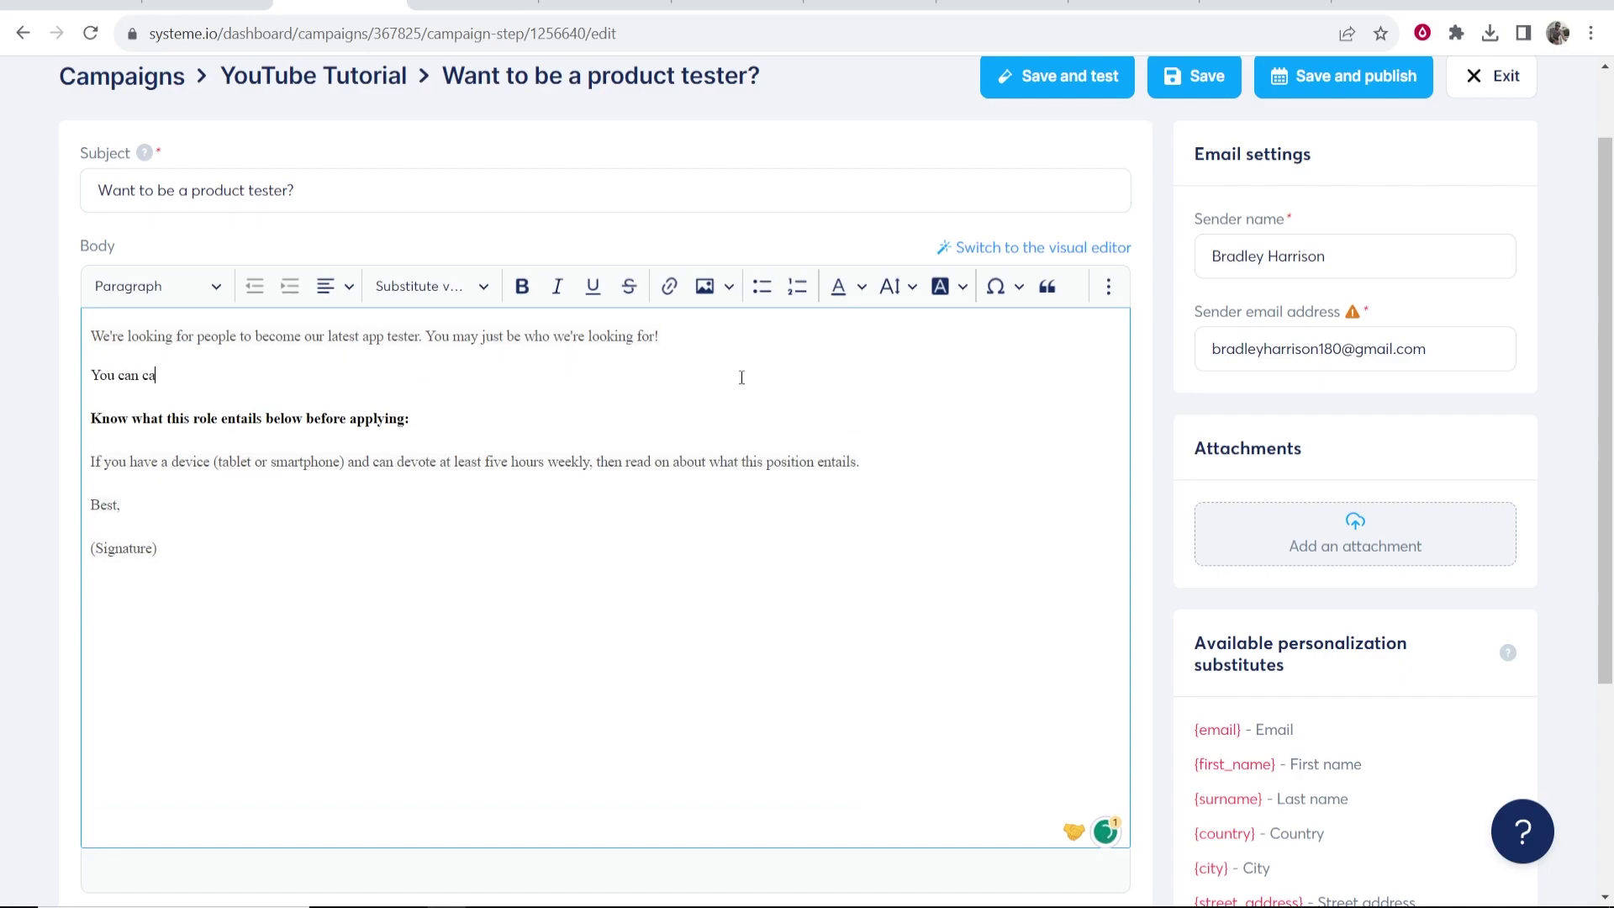
key(BackSpace)
text(heck it out now here.)
drag(273, 375, 69, 386)
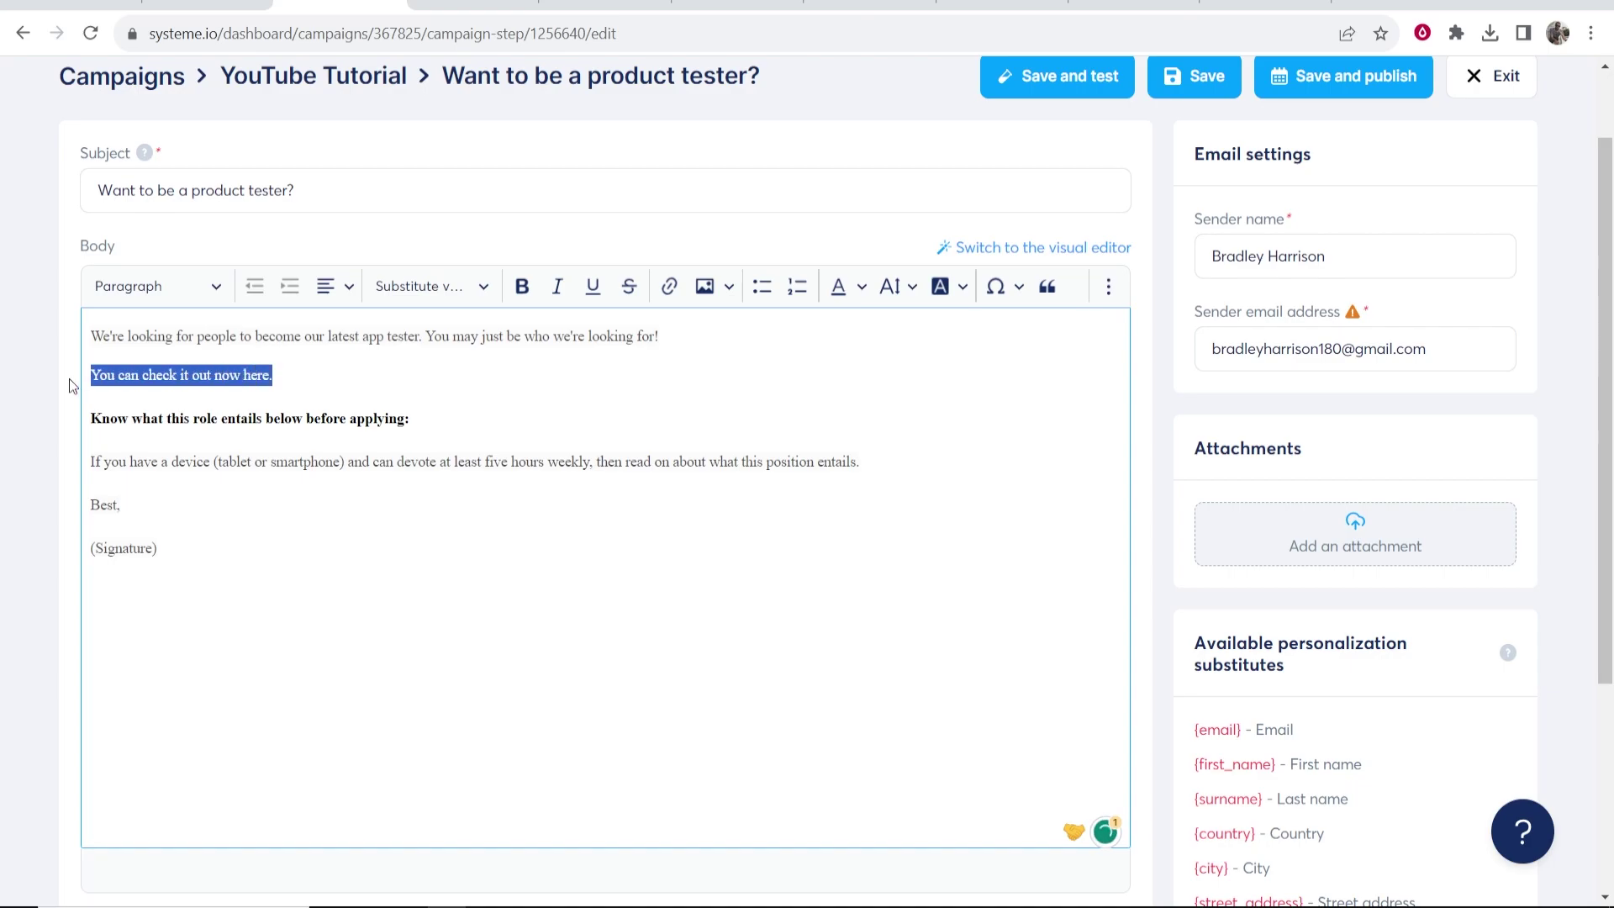
click(670, 287)
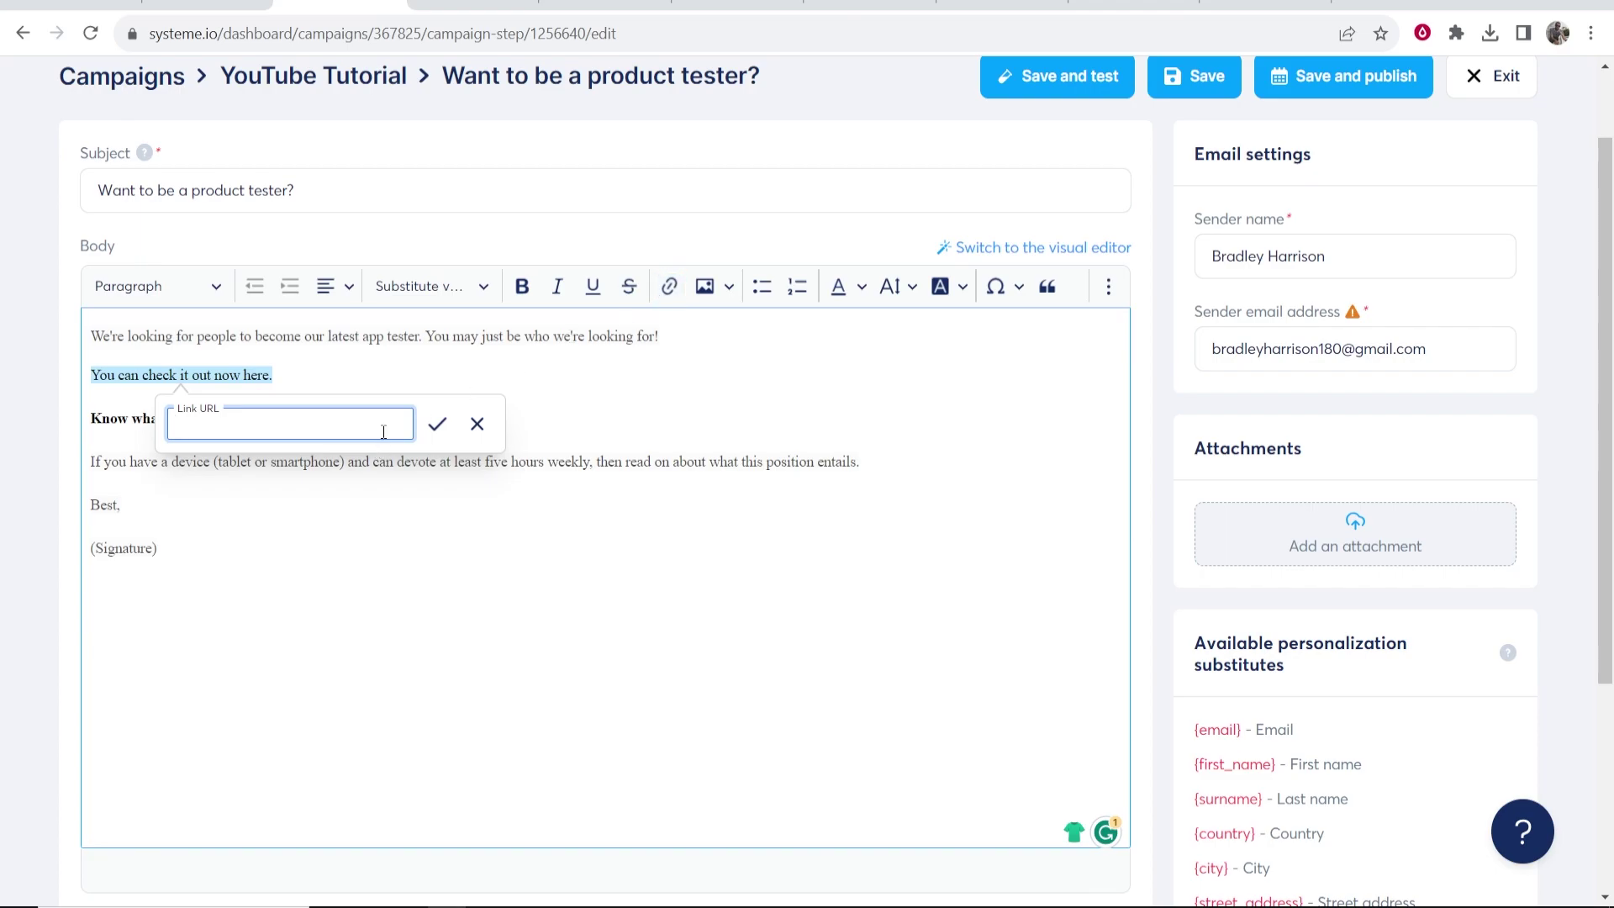
key(ctrl+v)
key(ctrl+a)
key(BackSpace)
click(712, 17)
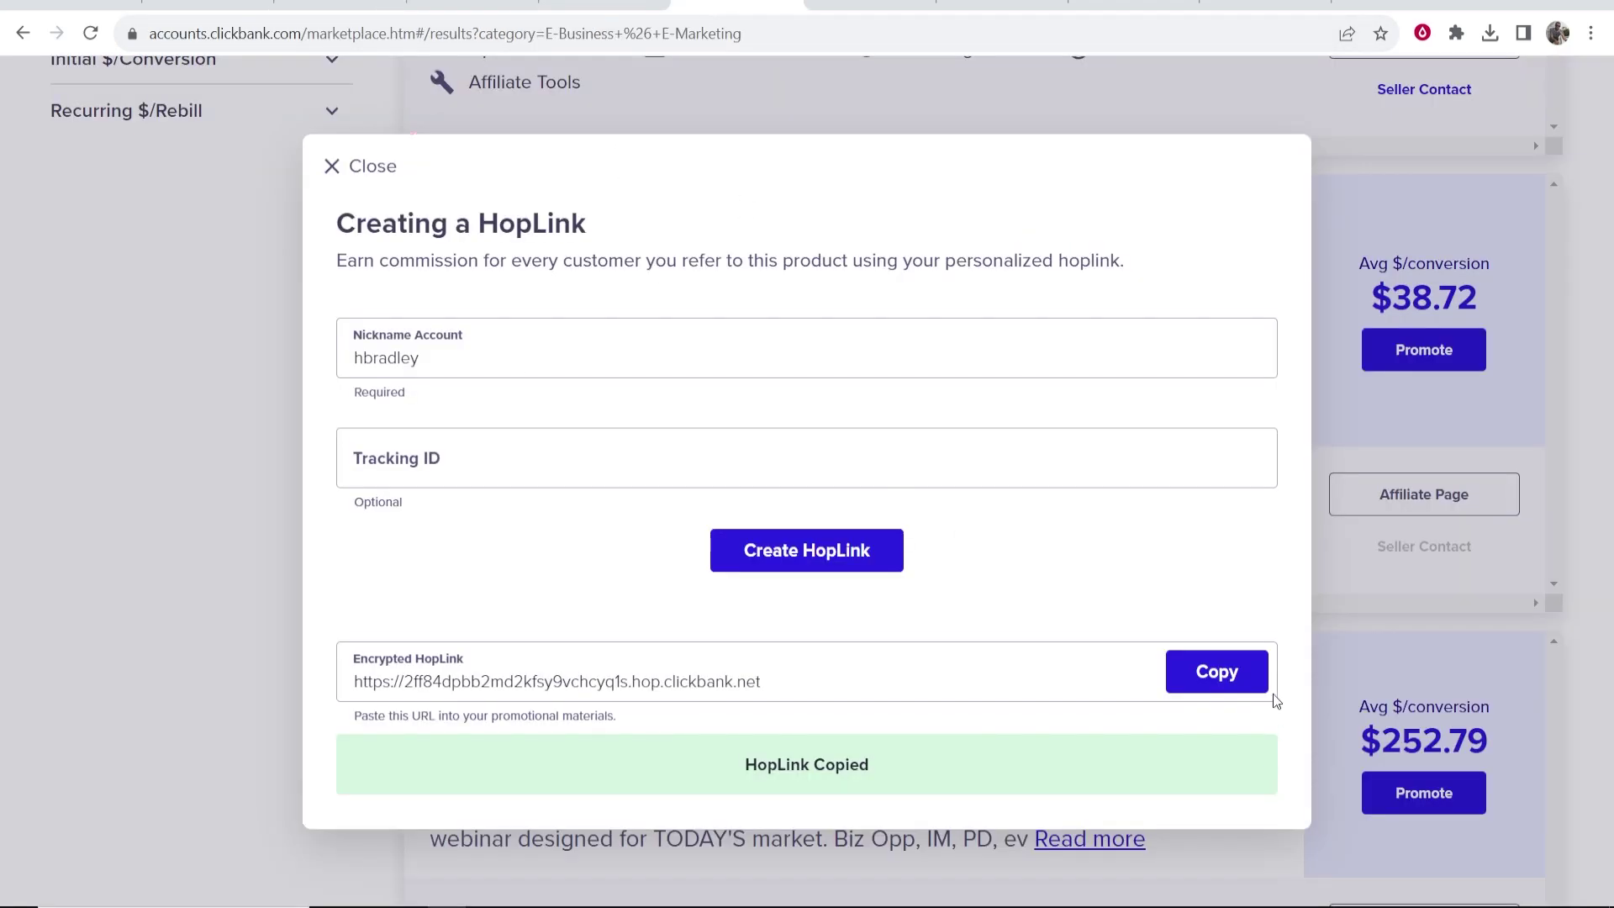
click(319, 4)
text(https://2ff84dpbb2md2kfsy9vchcyq1s.hop.clickbank.net)
key(Return)
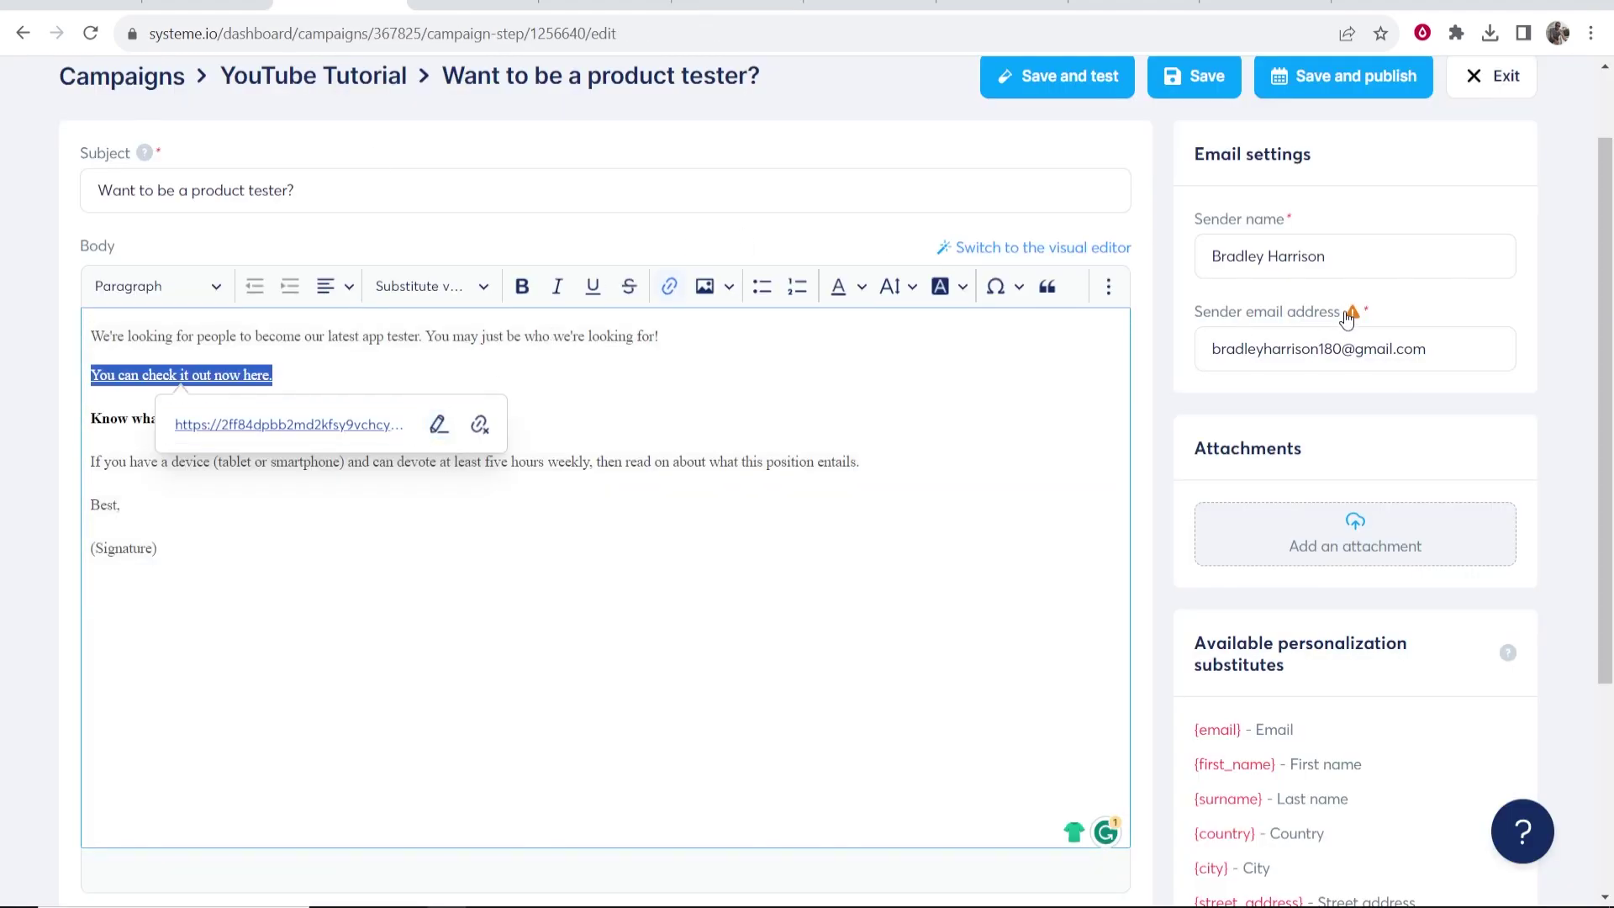
Step: Save the "Want to be a product tester?" email for publishing and bring up its activation settings
click(1580, 270)
scroll(1580, 269, up, 2)
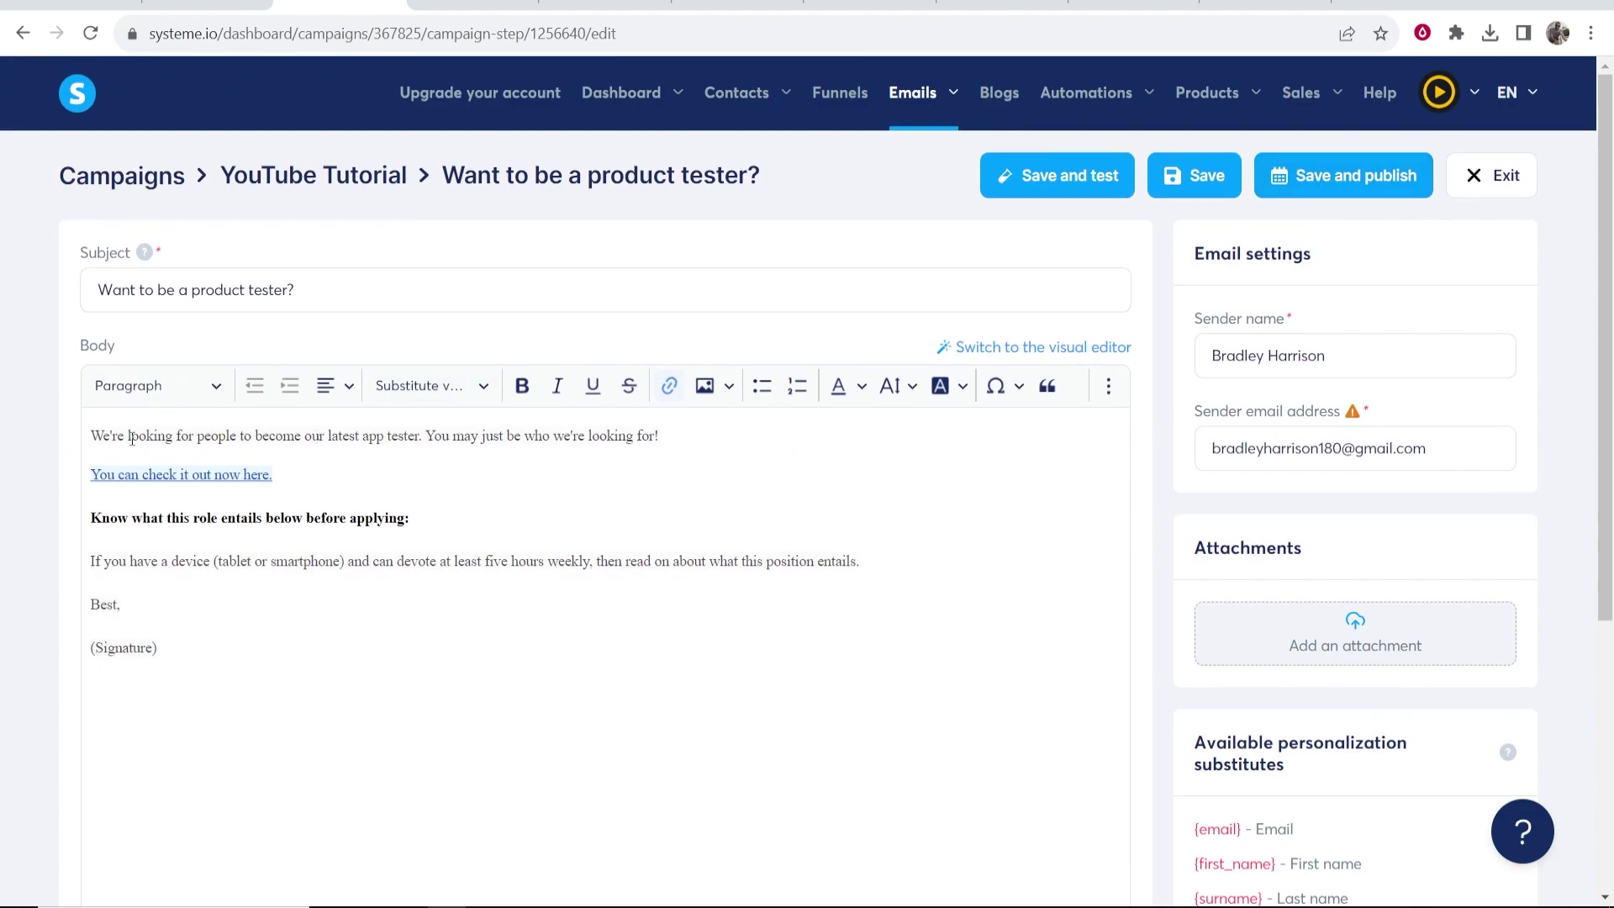
click(1343, 174)
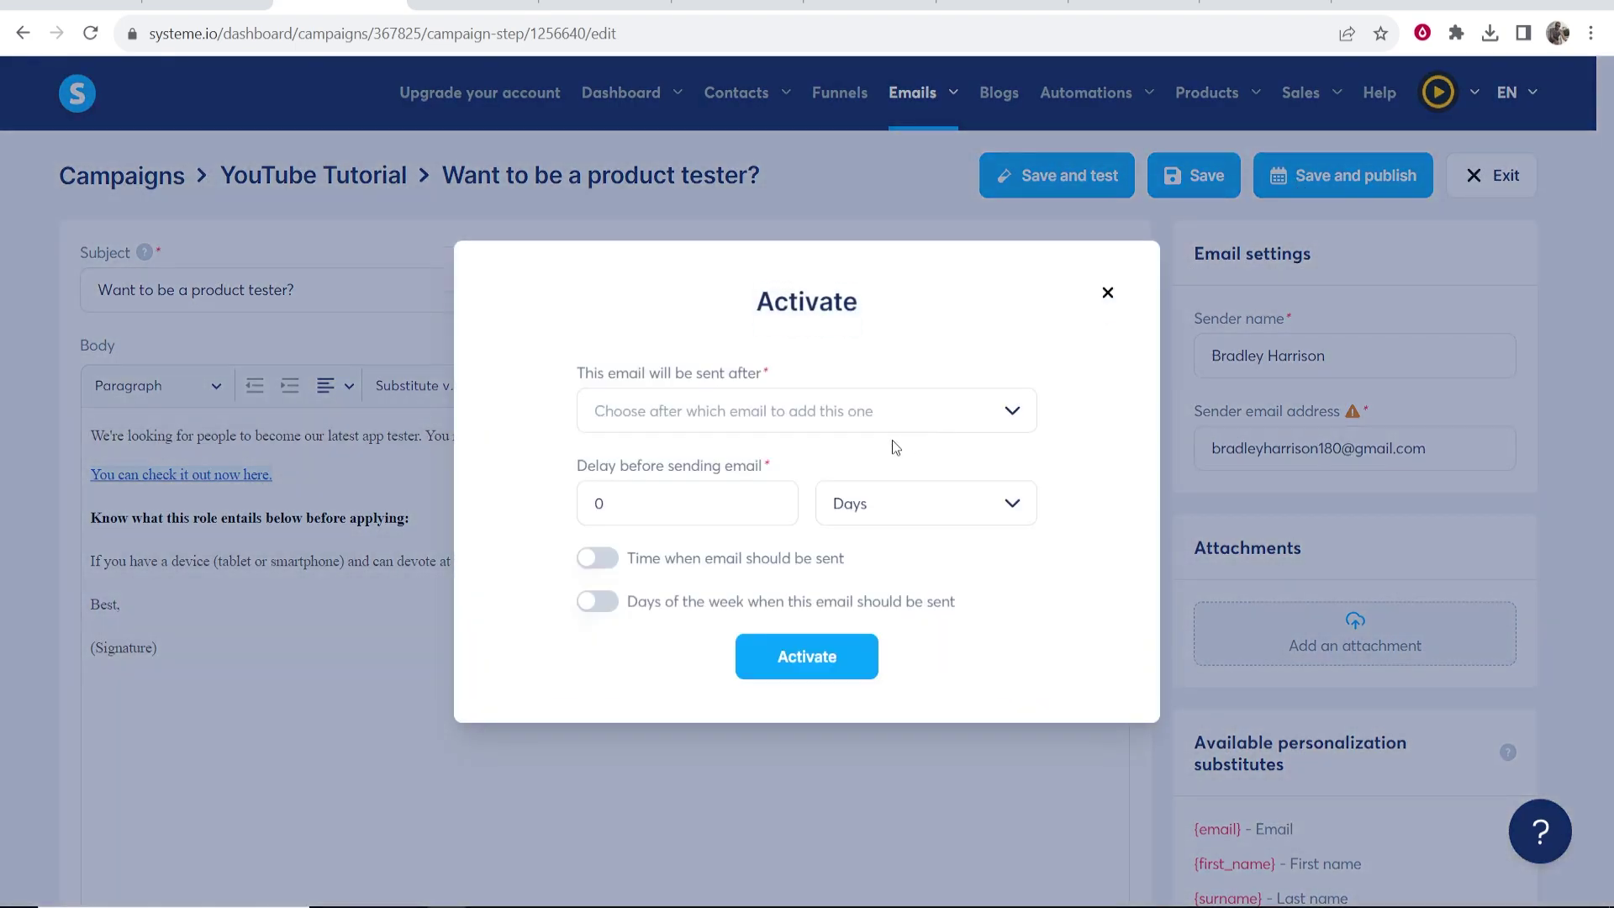
Step: Set the delay before sending the email to 1 hour
drag(550, 461, 807, 465)
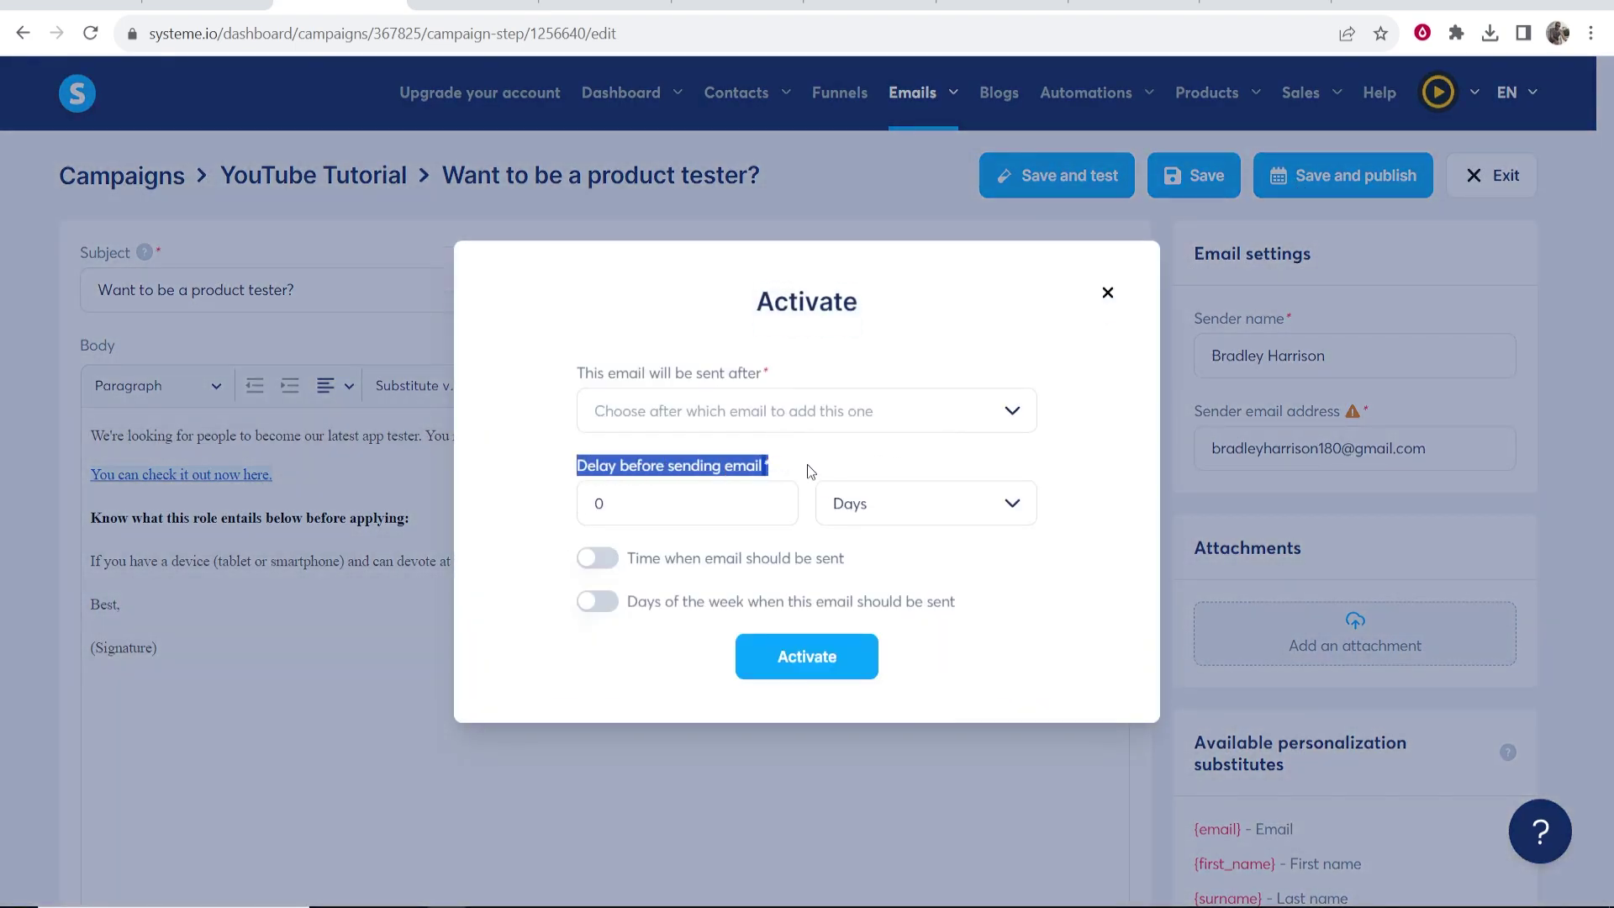
click(625, 508)
text(1)
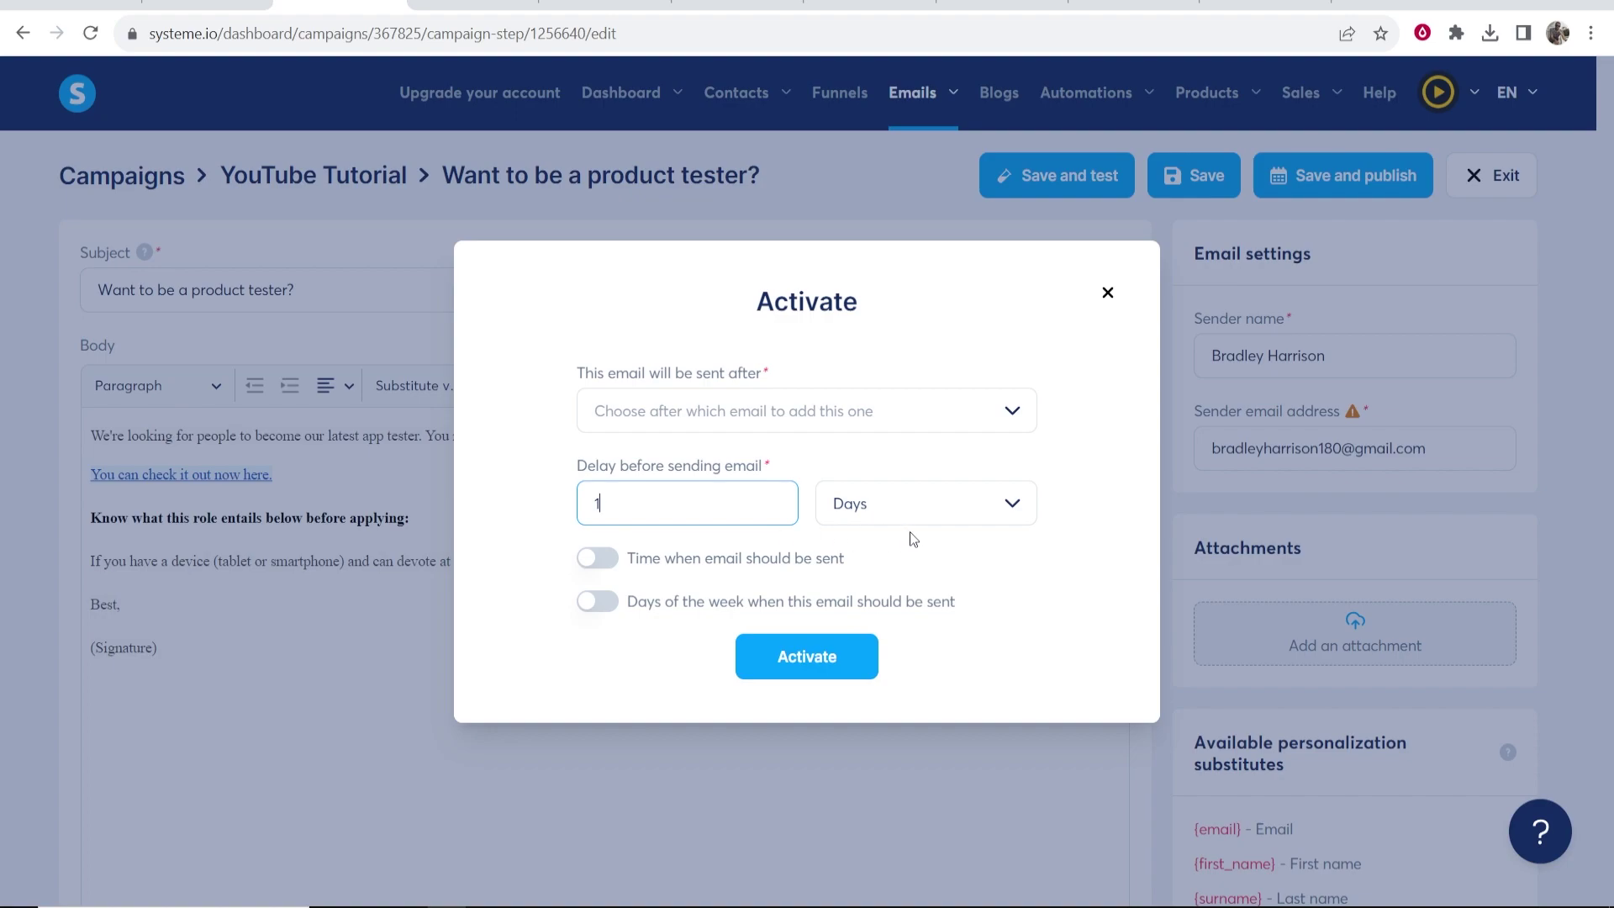
key(Tab)
click(903, 517)
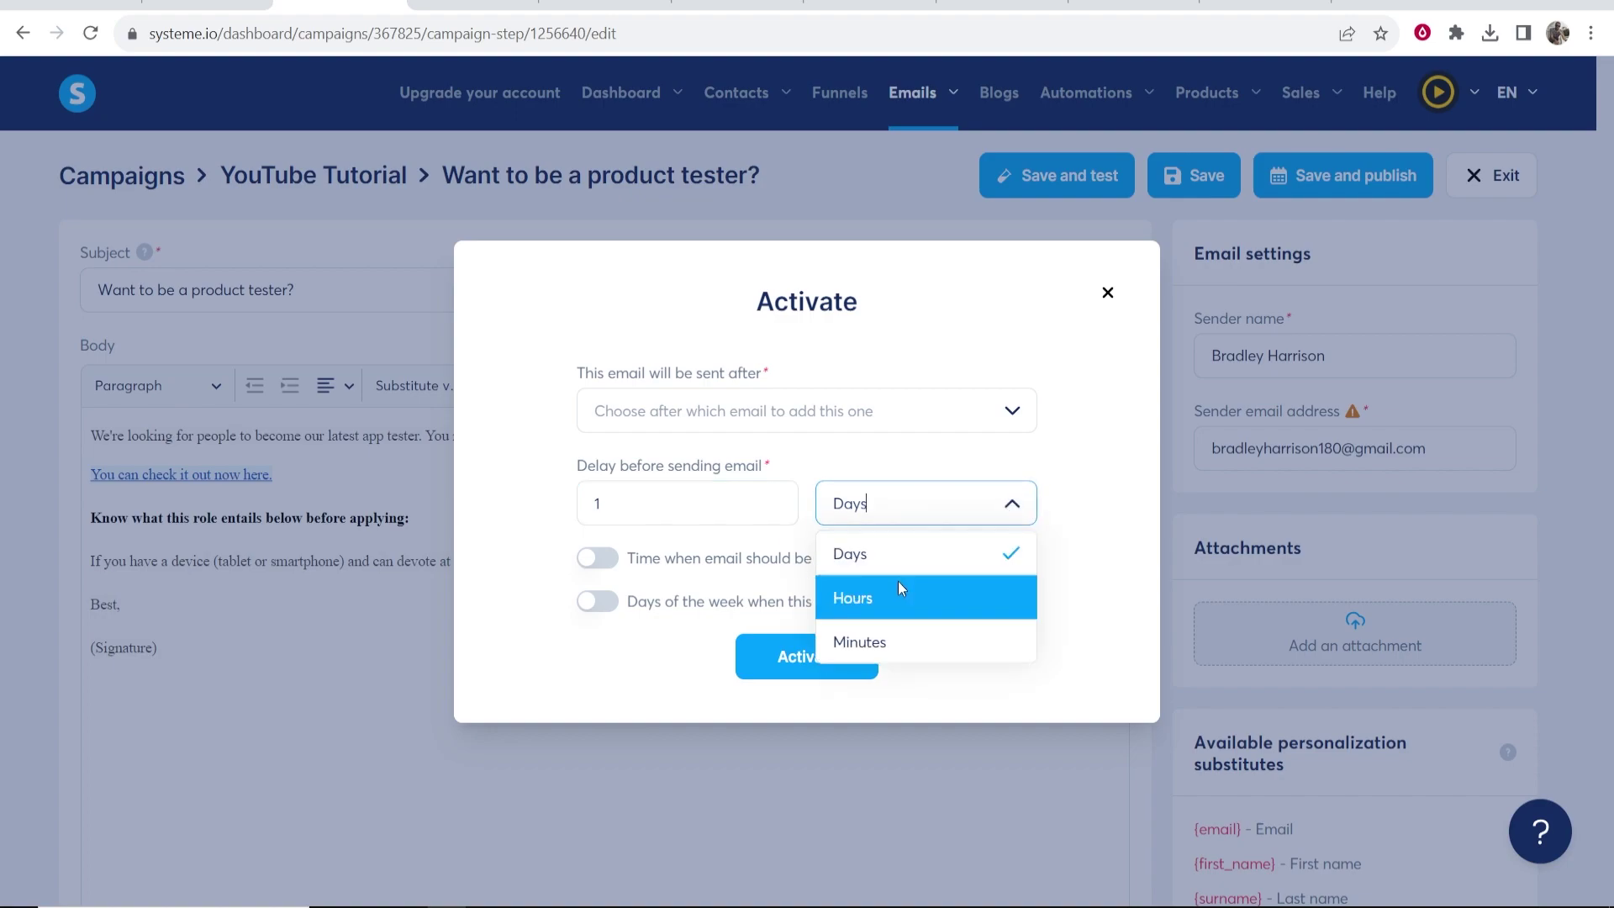
click(898, 584)
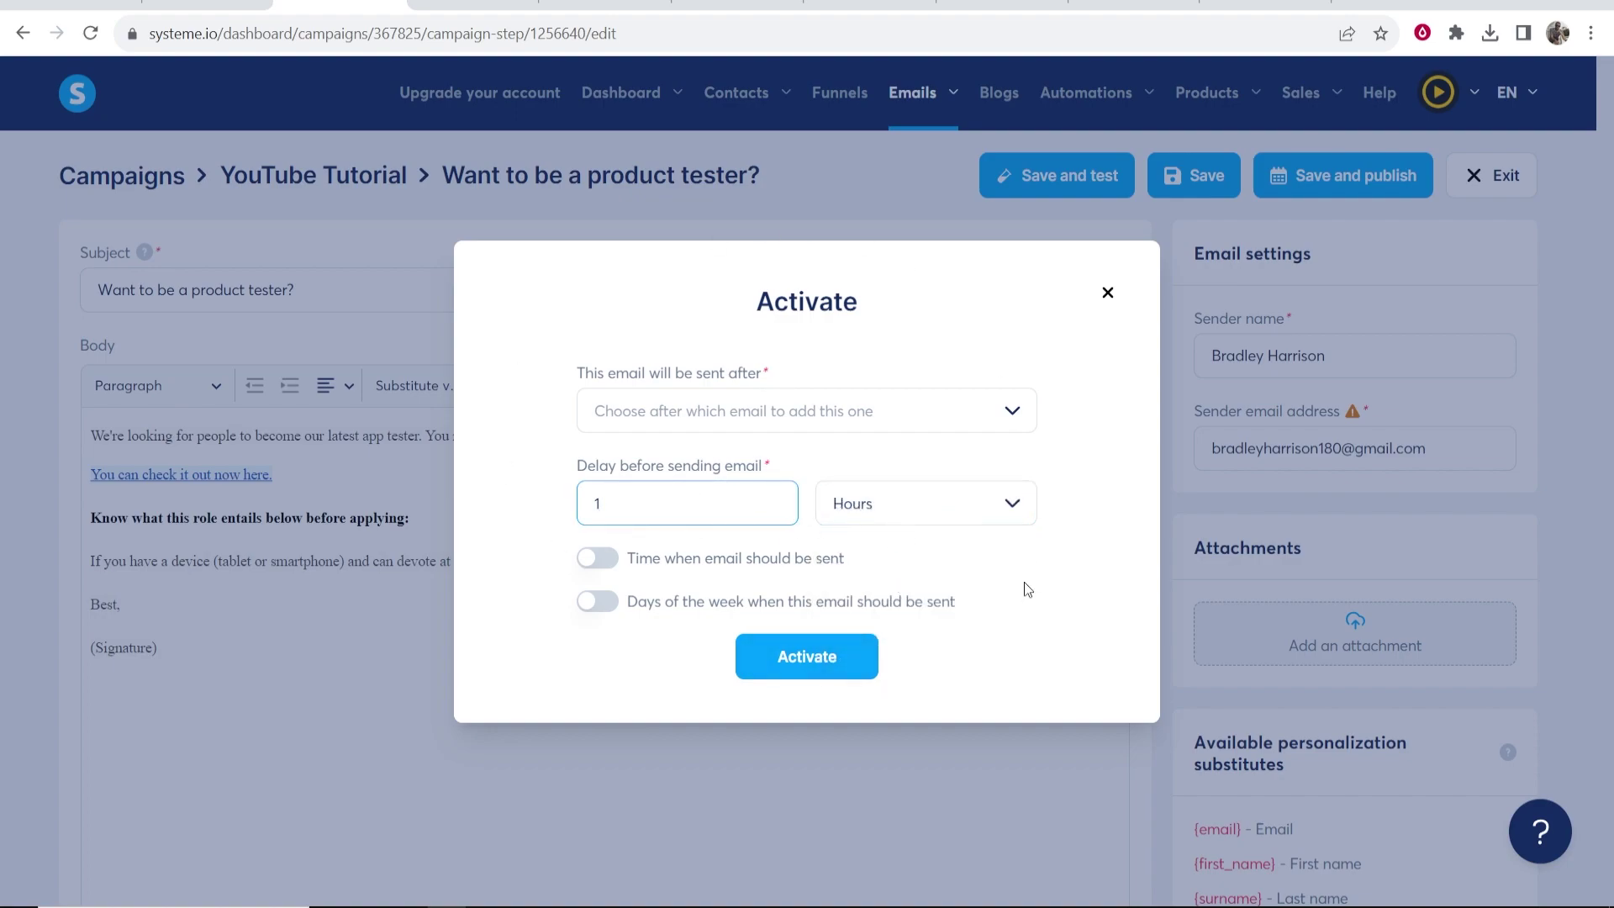
Step: Set the delay before sending the email to 2 days
double_click(608, 518)
text(2)
click(1012, 504)
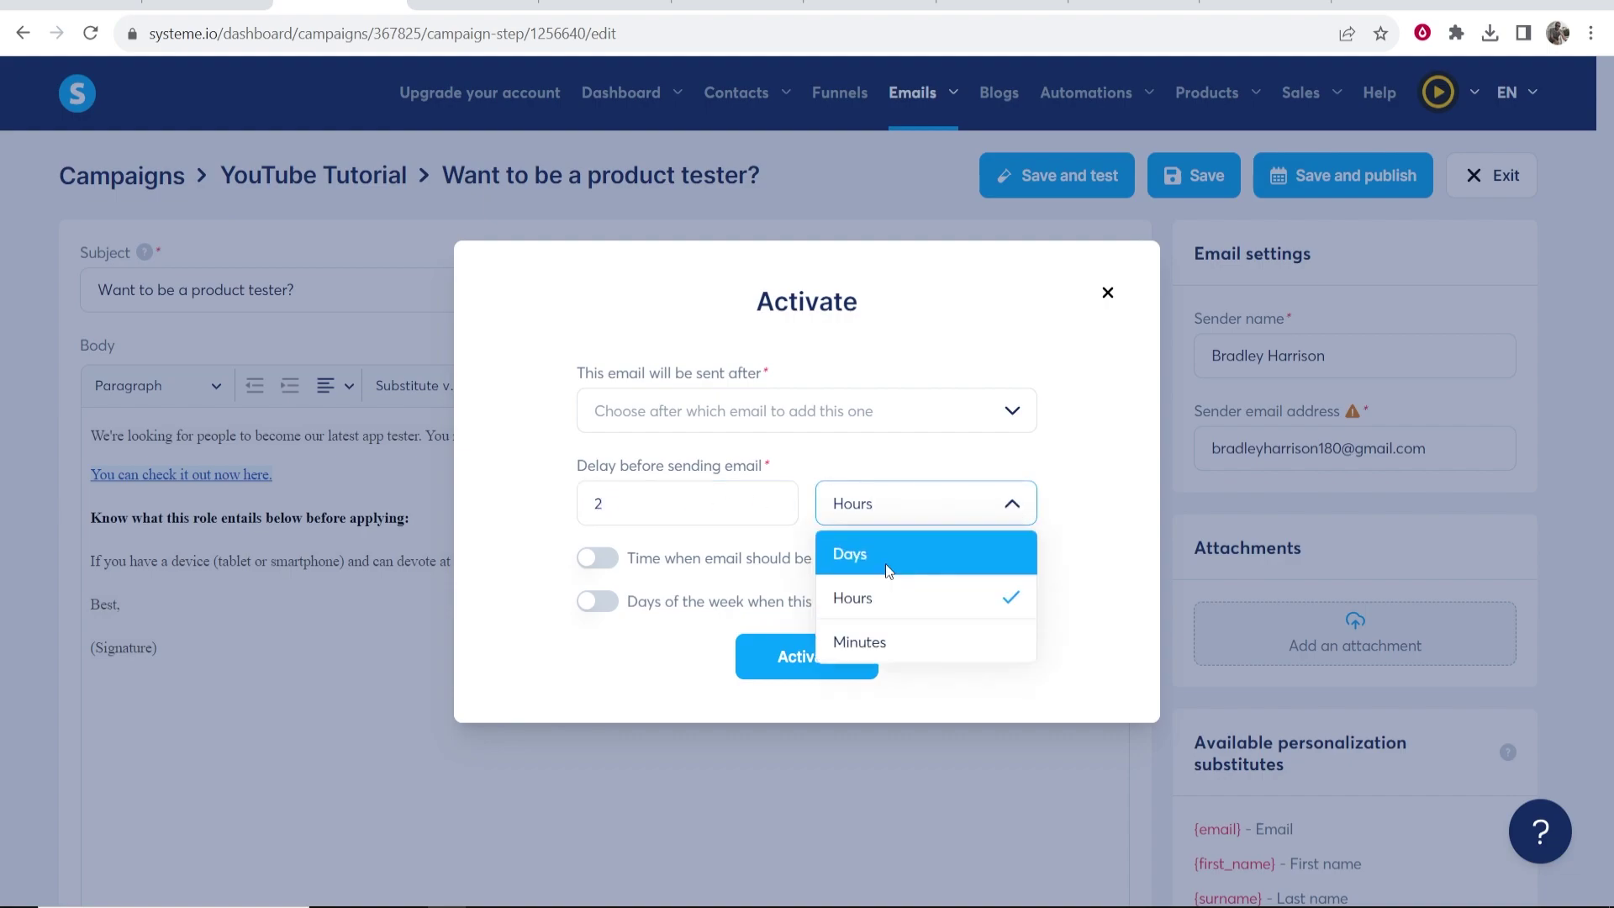
click(889, 554)
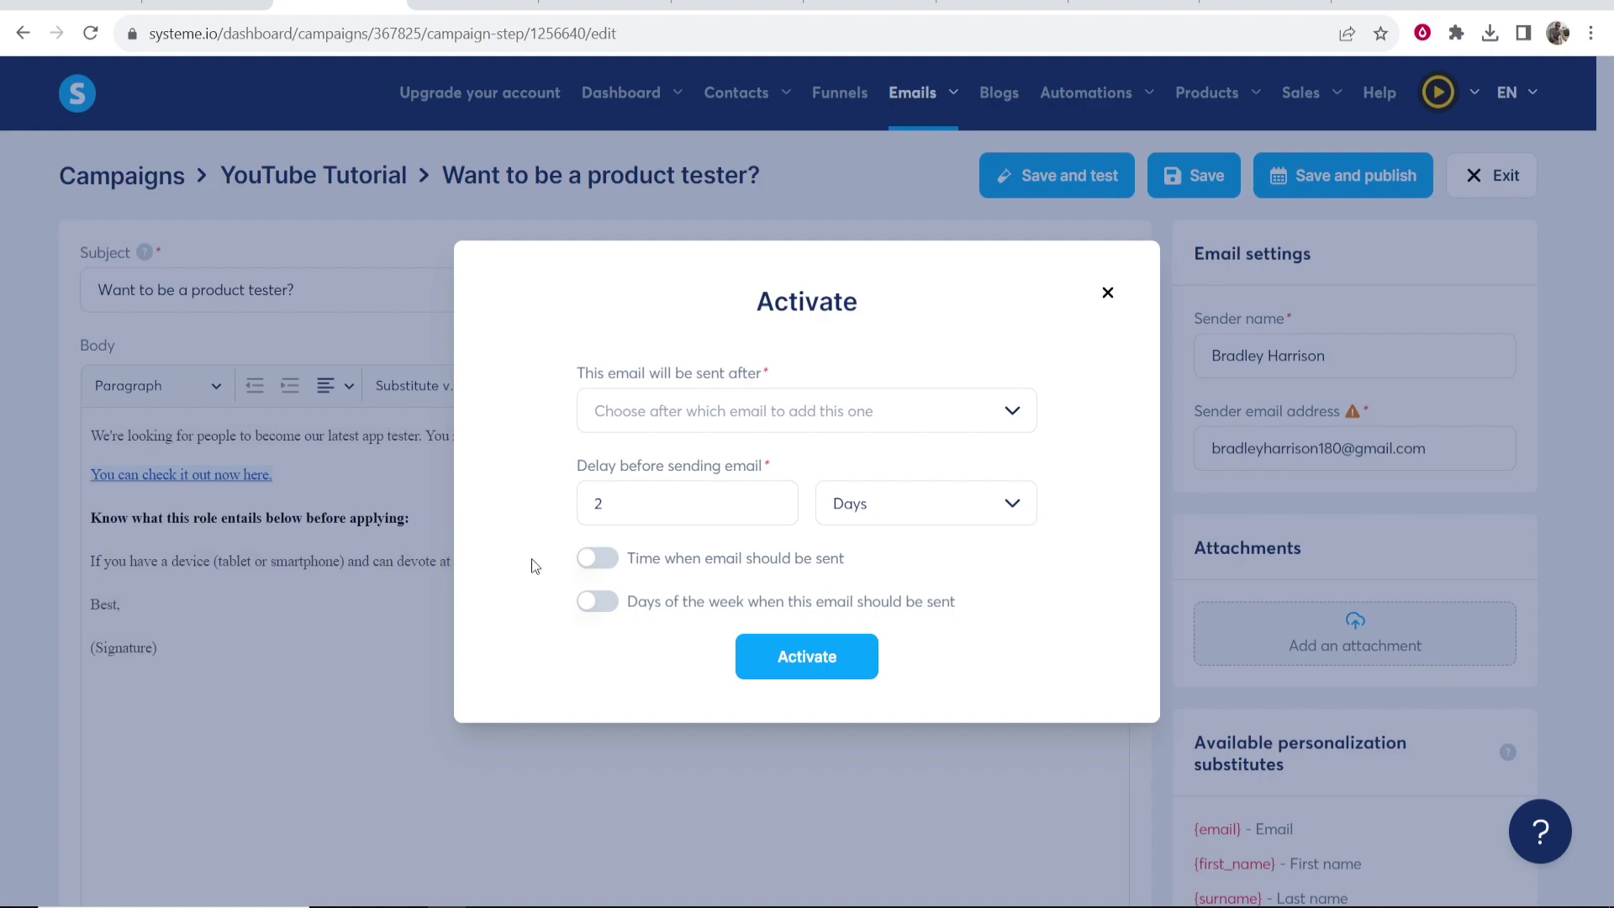
Step: Set the delay before sending the email to 1 hour, activate the email, and exit its editor
click(652, 508)
double_click(610, 511)
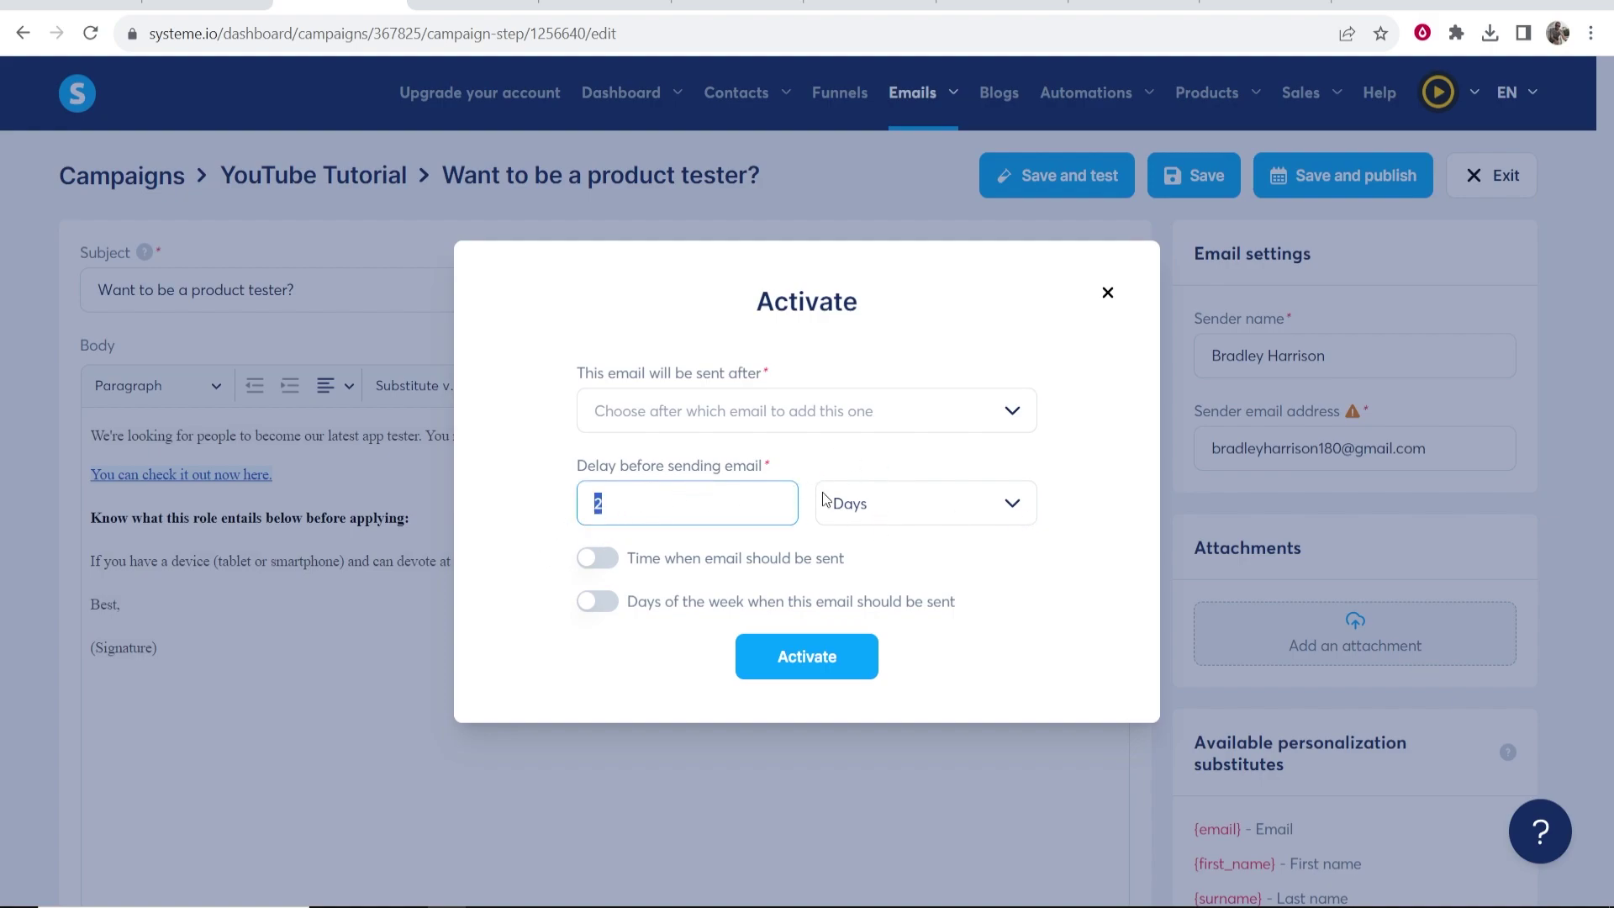
text(3)
click(1017, 506)
click(881, 561)
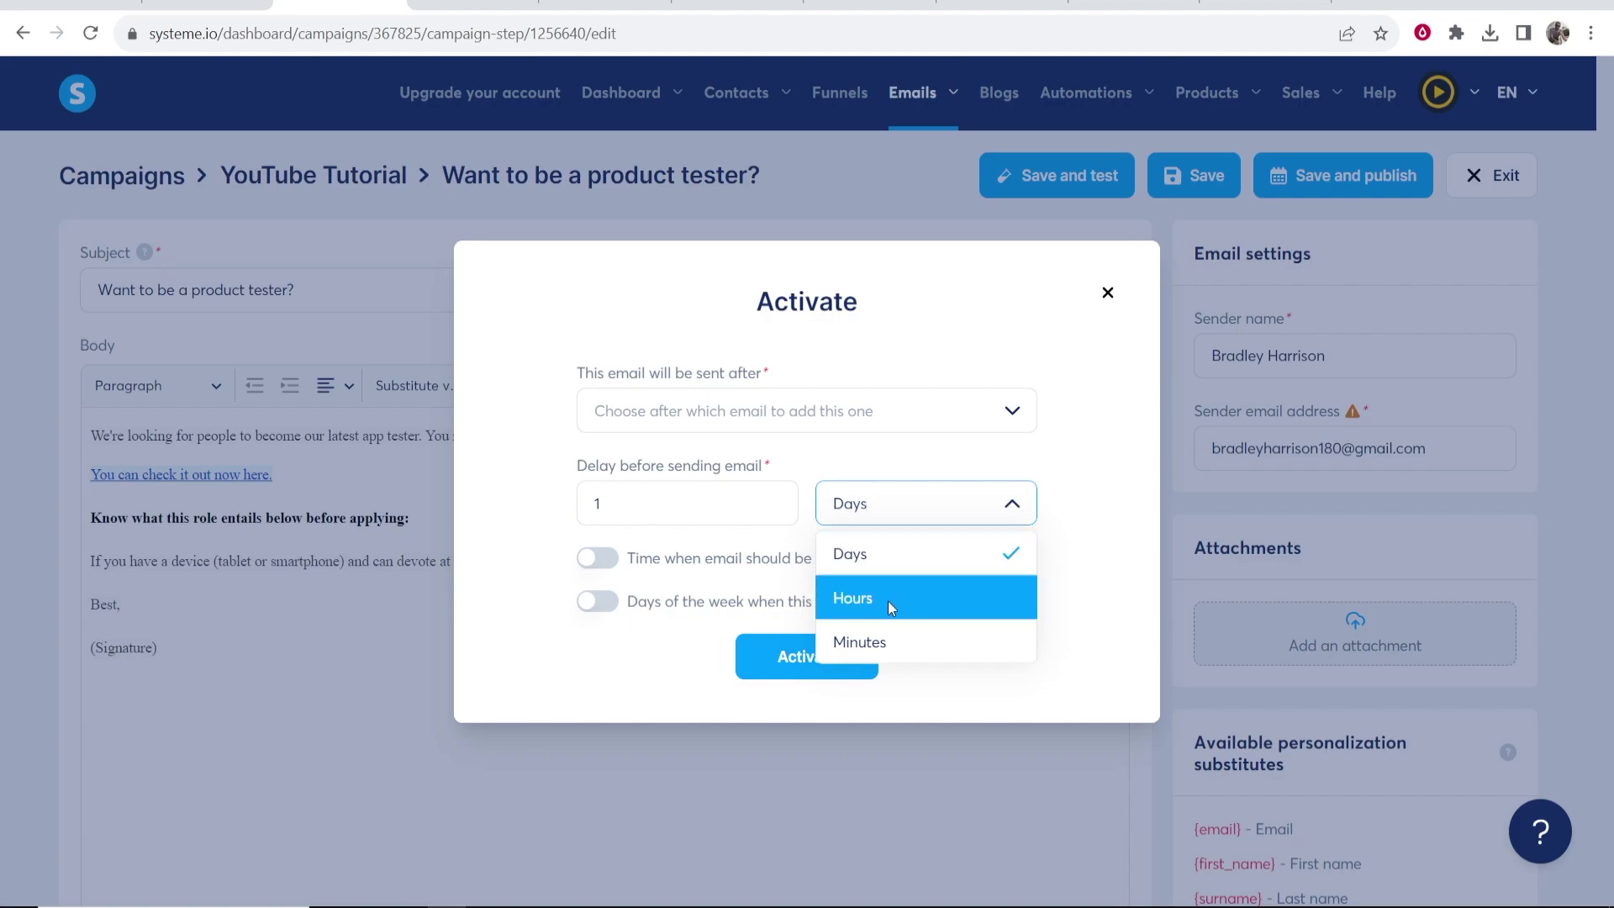
click(859, 600)
click(832, 656)
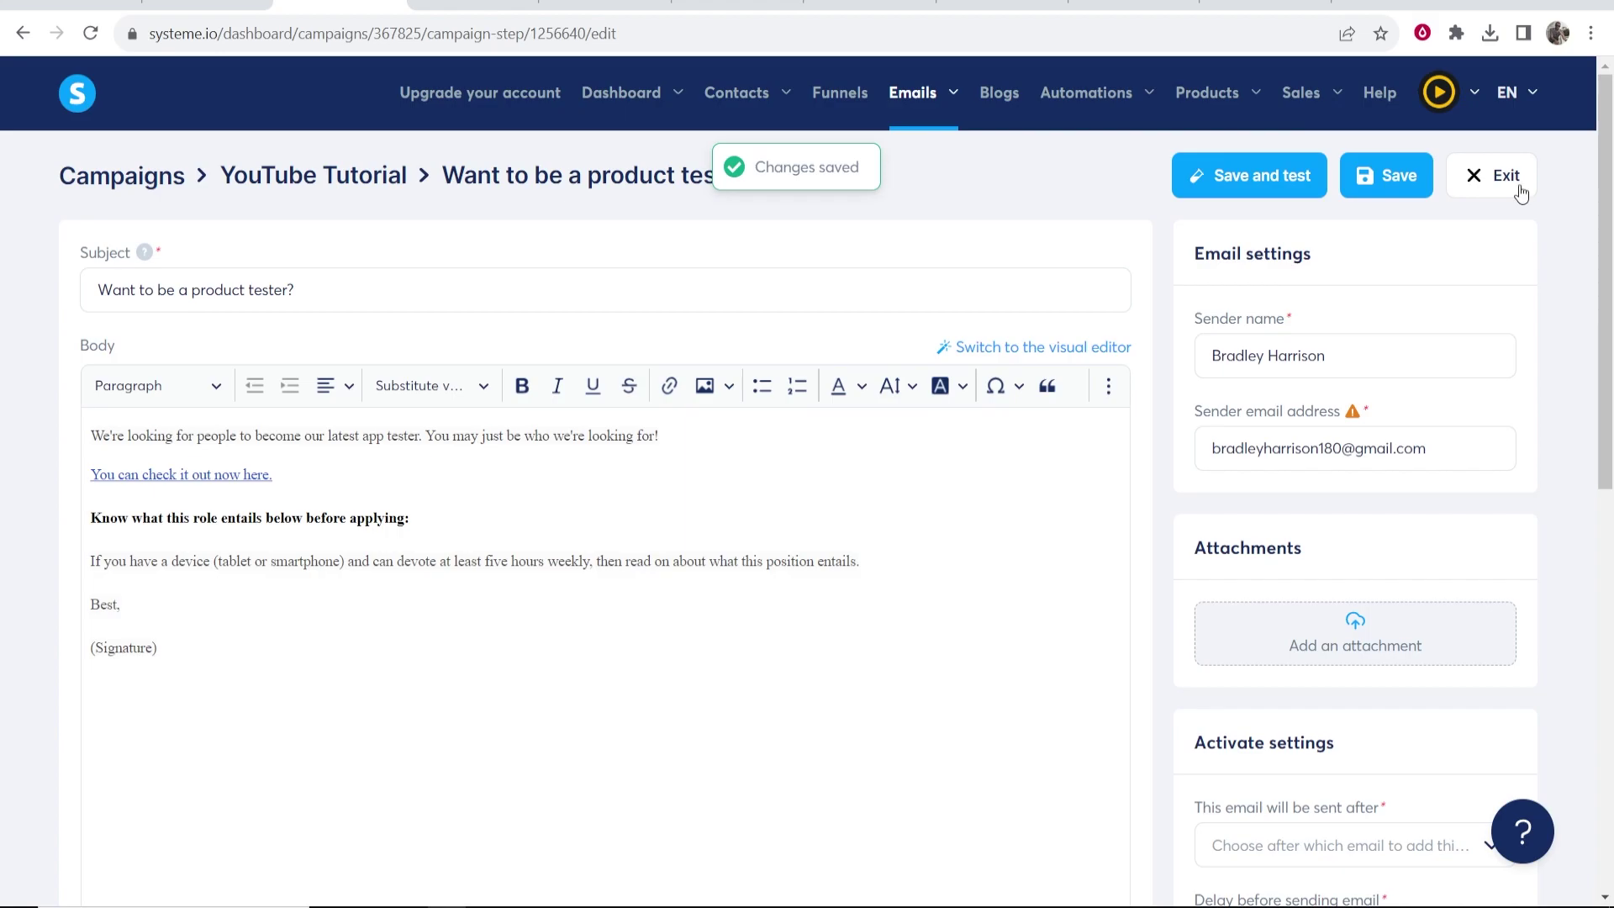
click(1504, 183)
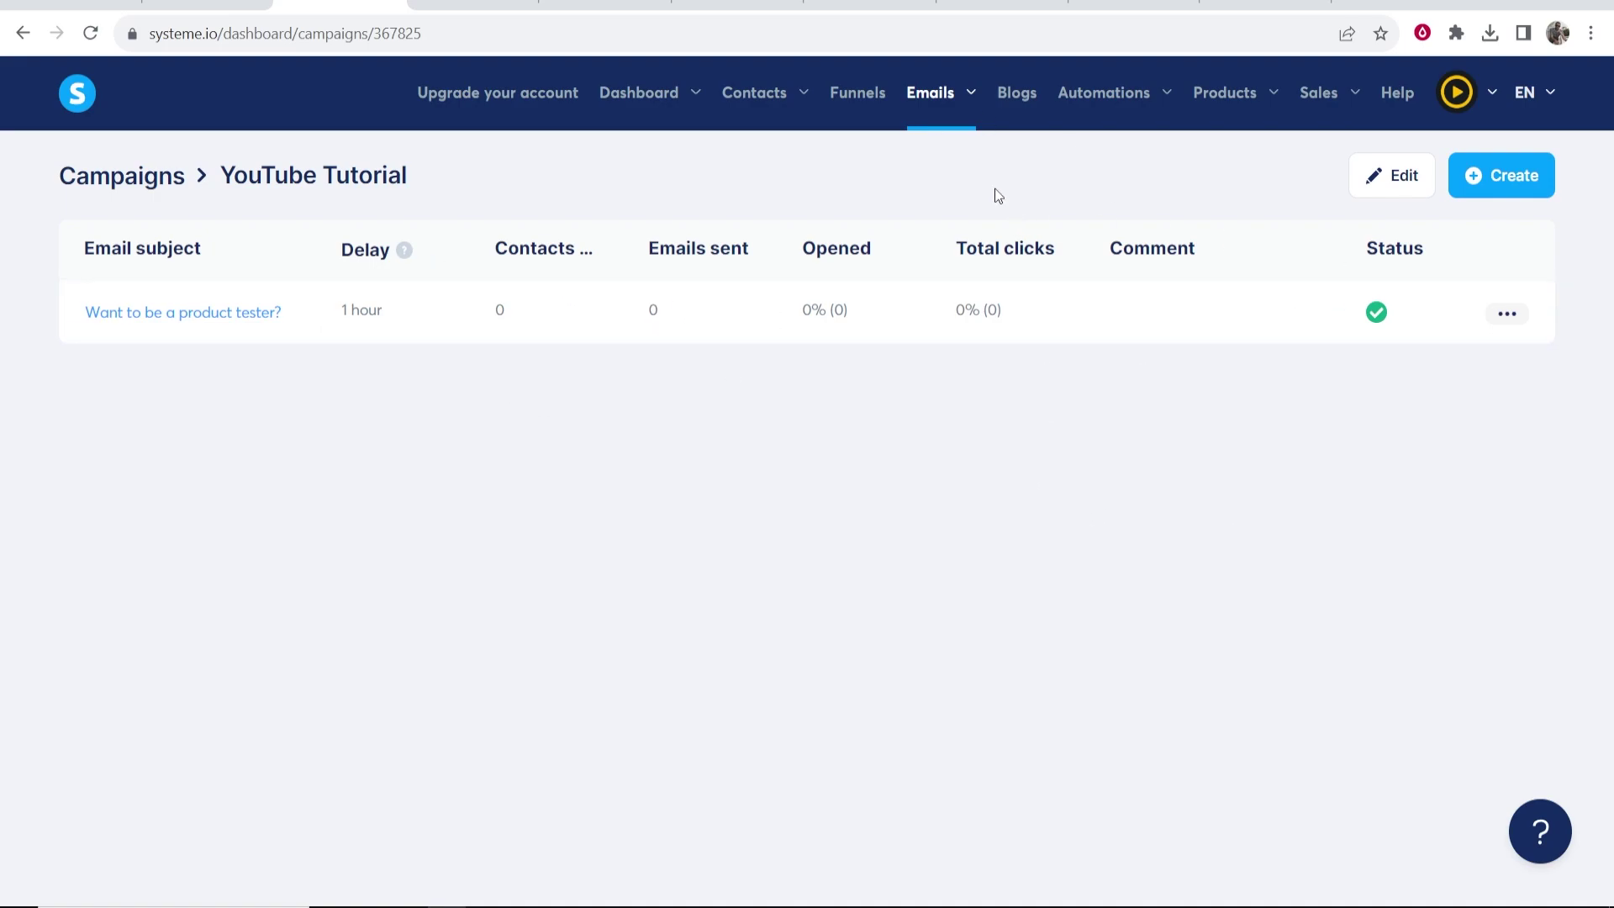
Step: Start an automation rule in the YouTube Tutorial funnel with the "Funnel step form subscribed" trigger
click(847, 99)
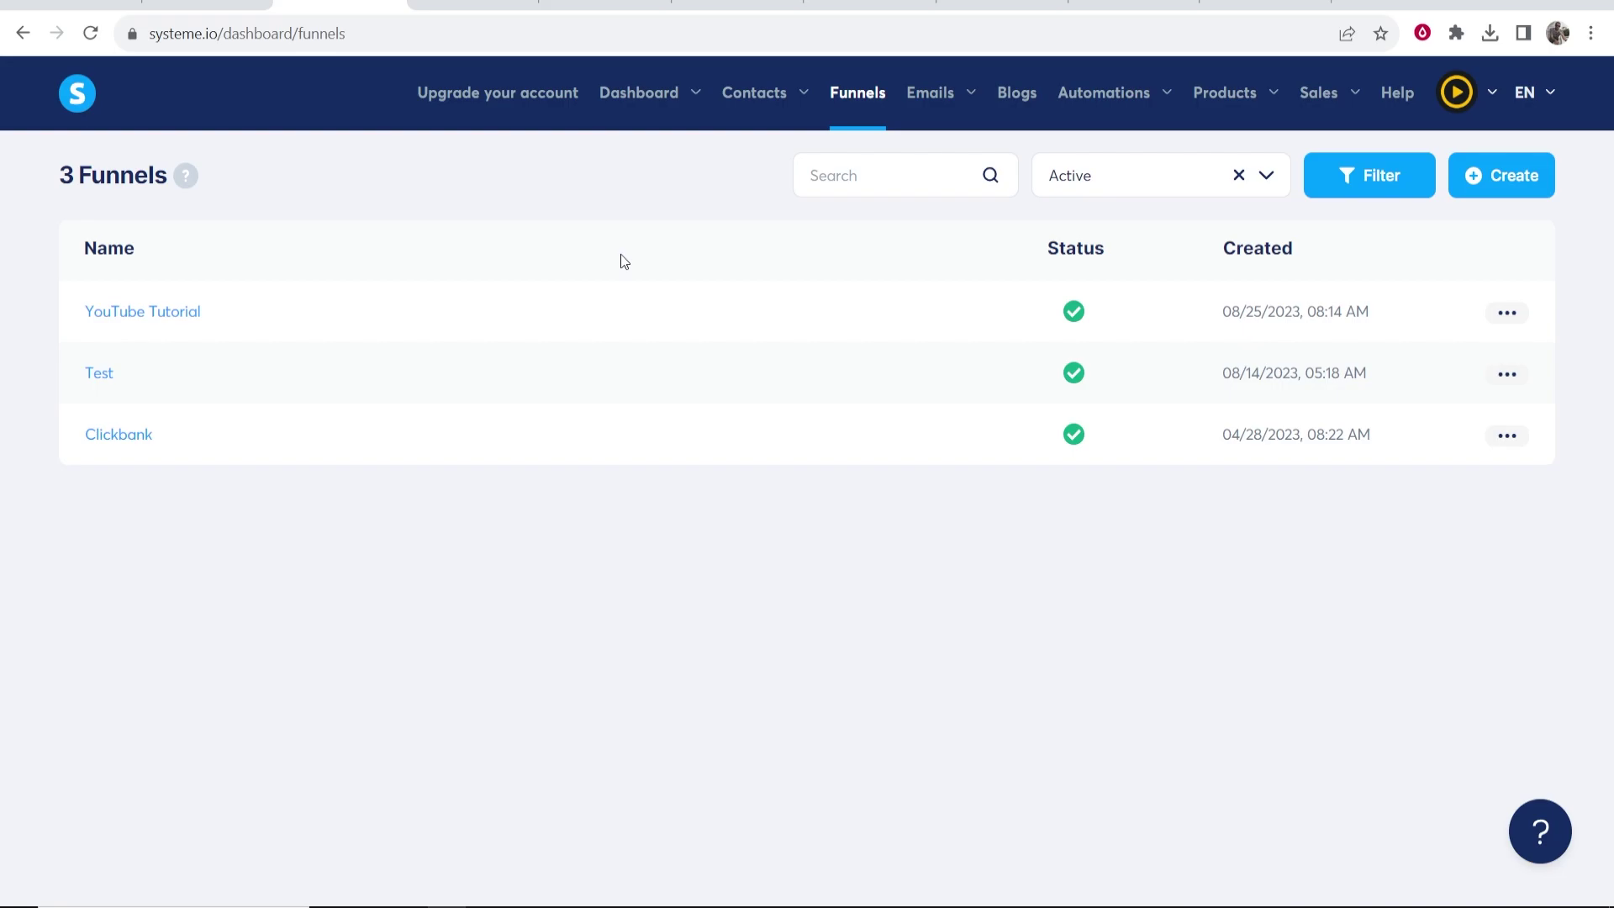
click(159, 318)
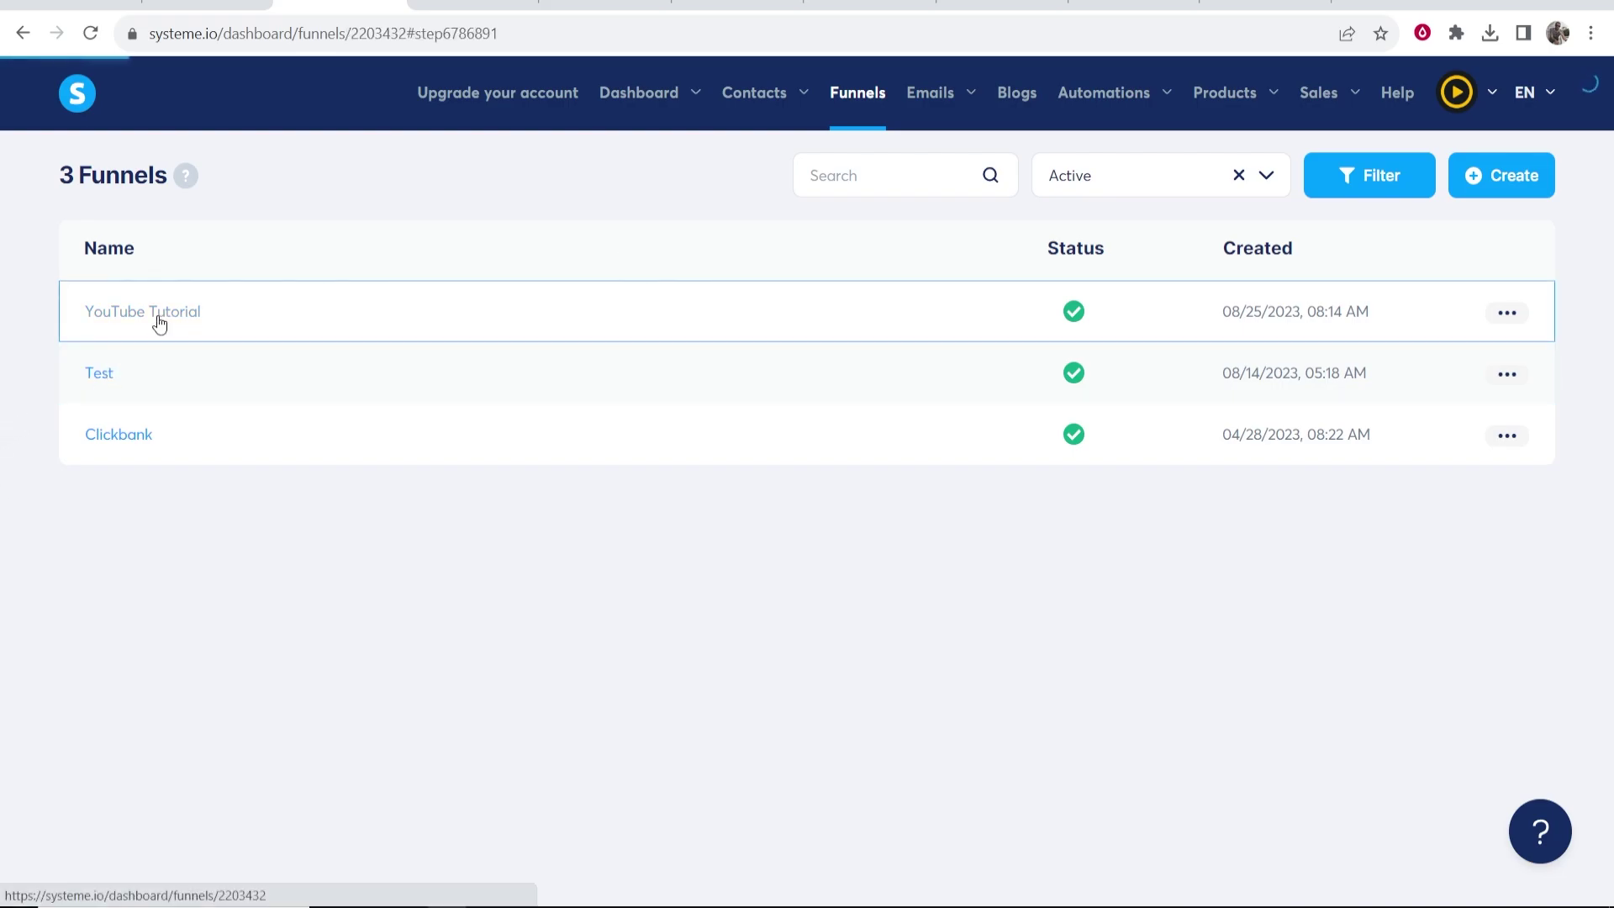
click(720, 277)
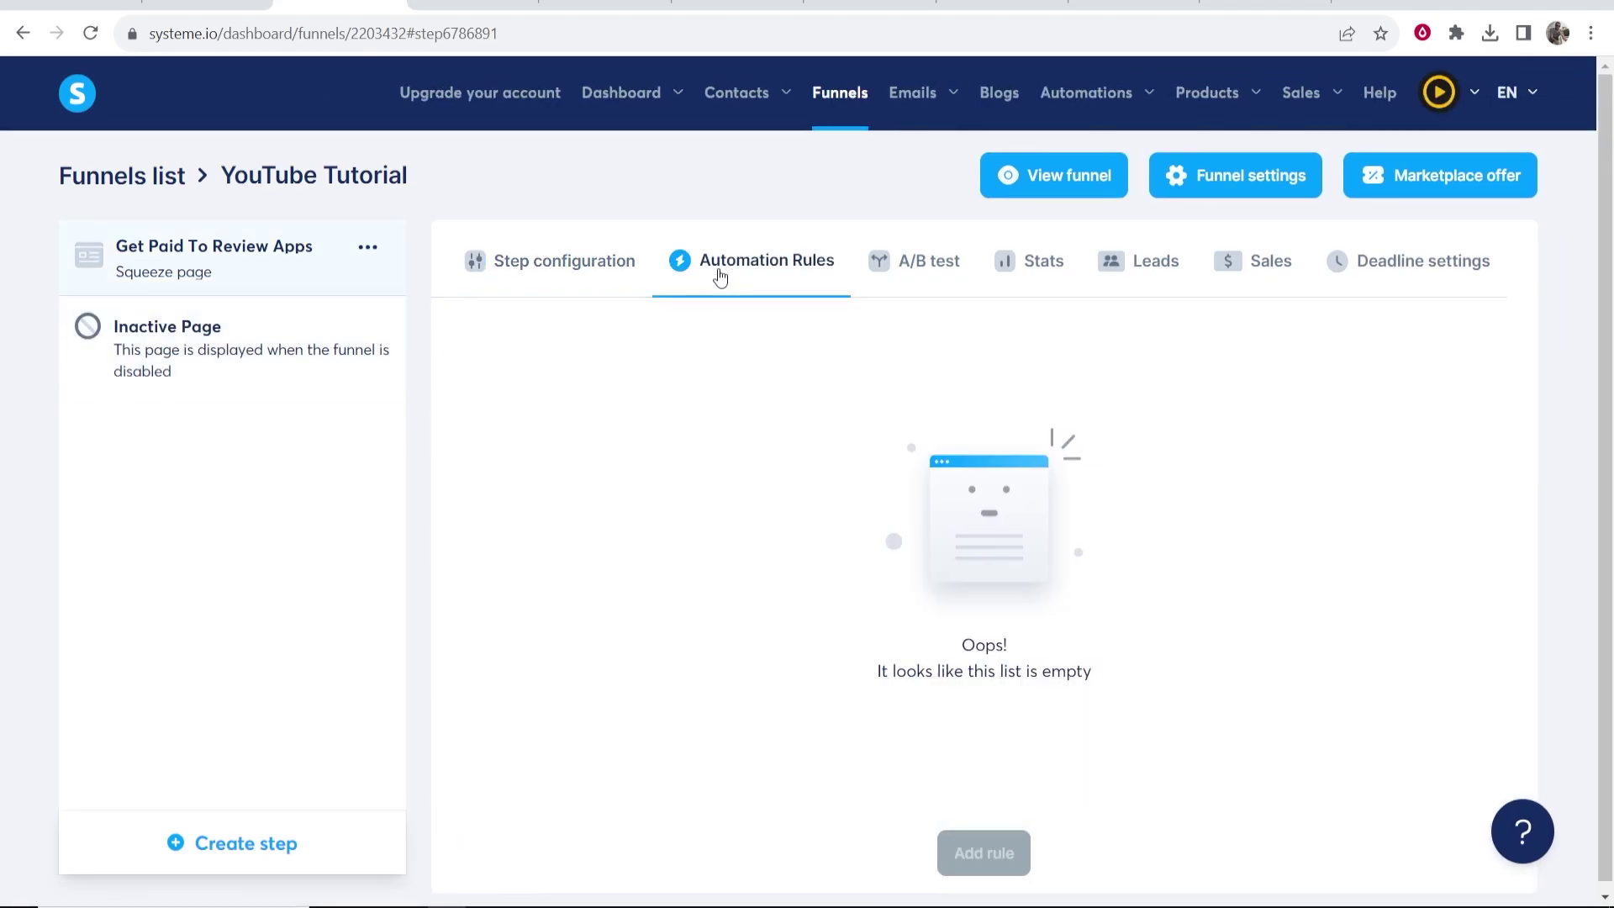
click(963, 843)
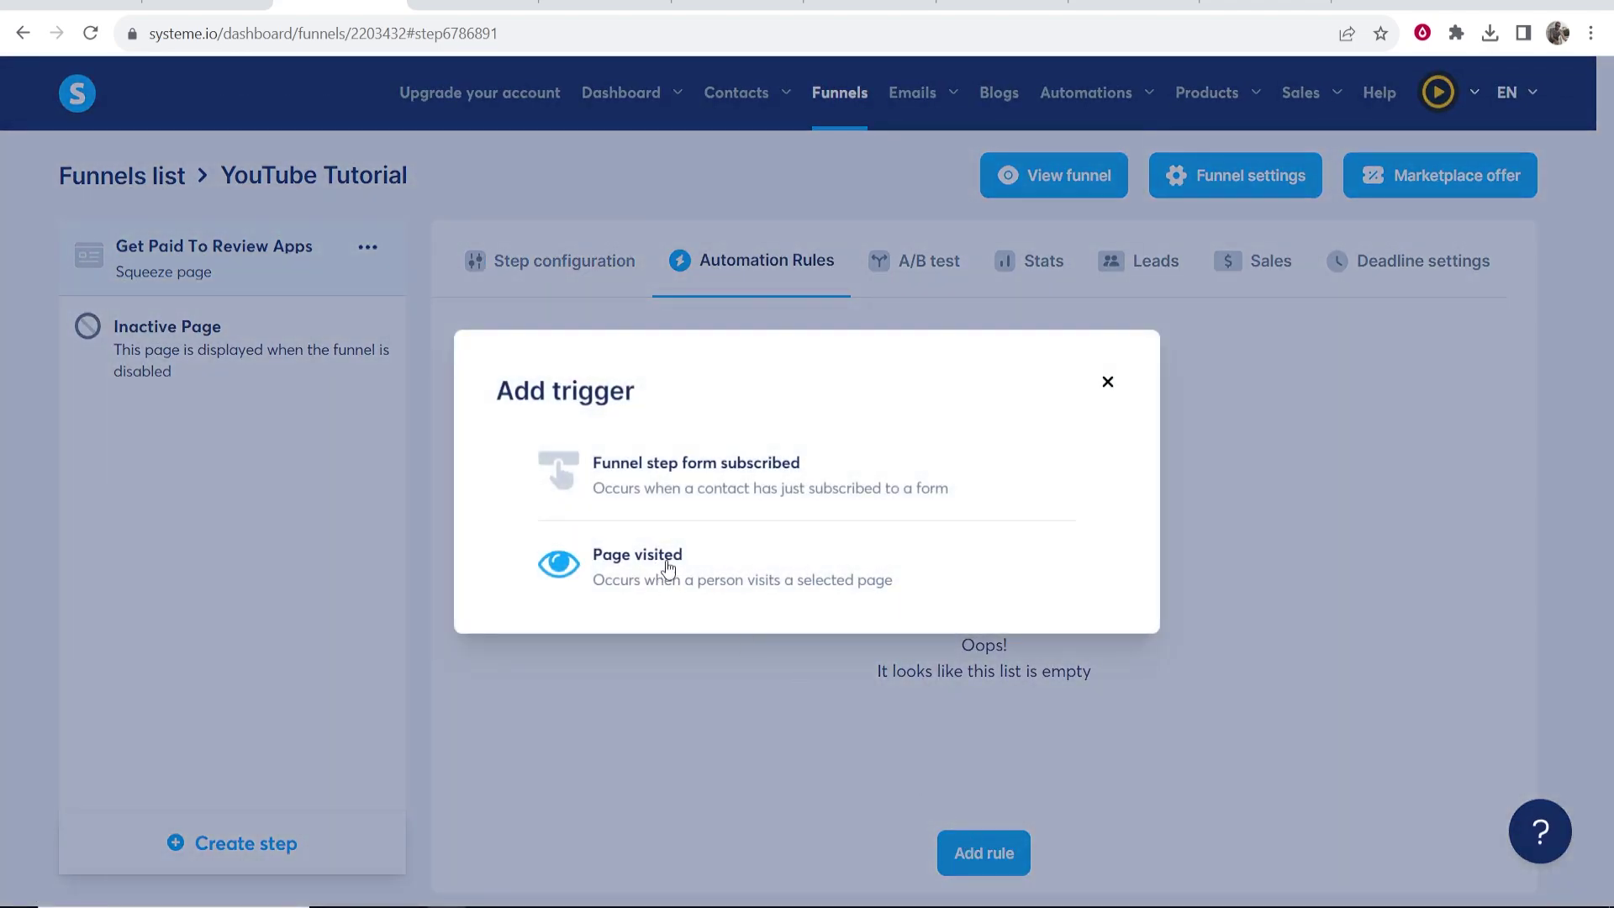
click(717, 472)
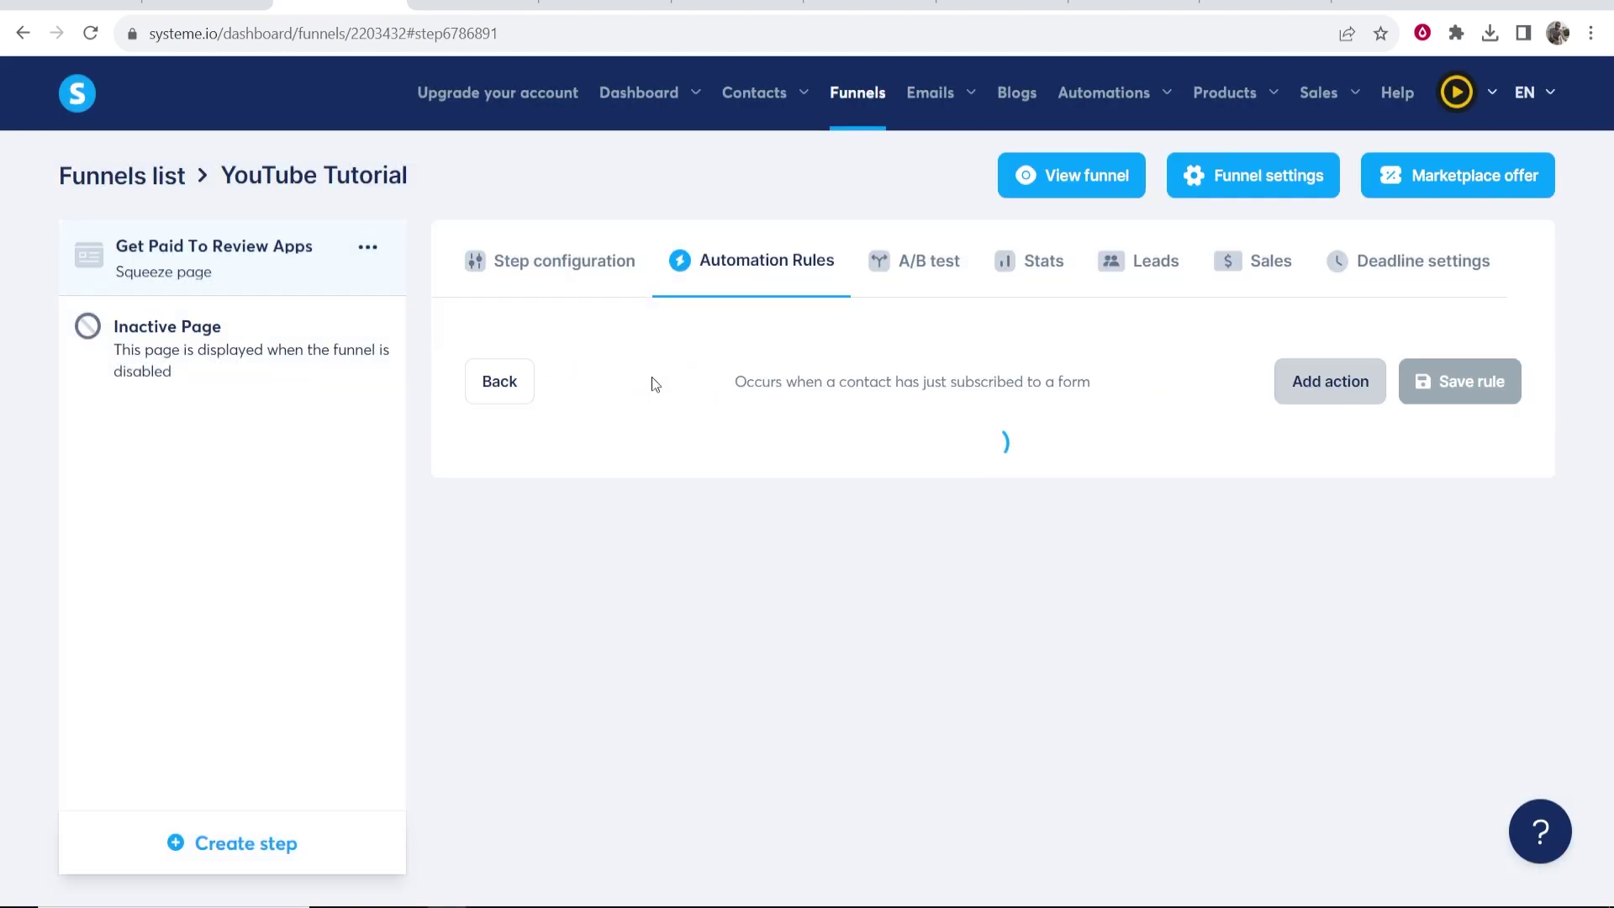
Step: Add a "Subscribe to campaign" action for the YouTube Tutorial campaign and save the rule
click(1362, 393)
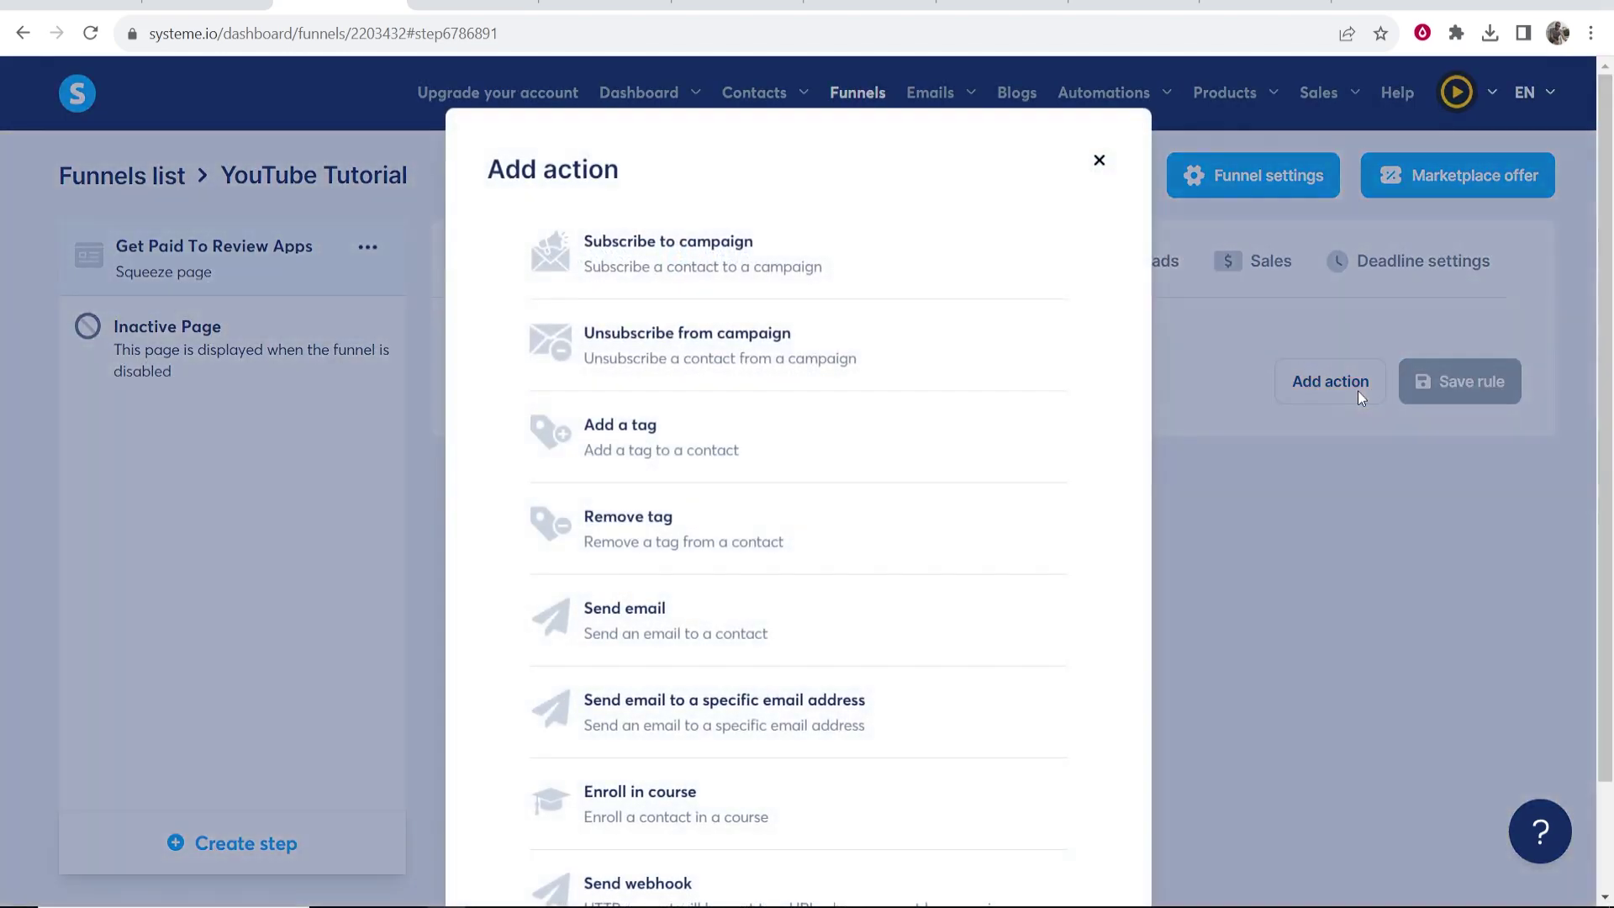
click(567, 276)
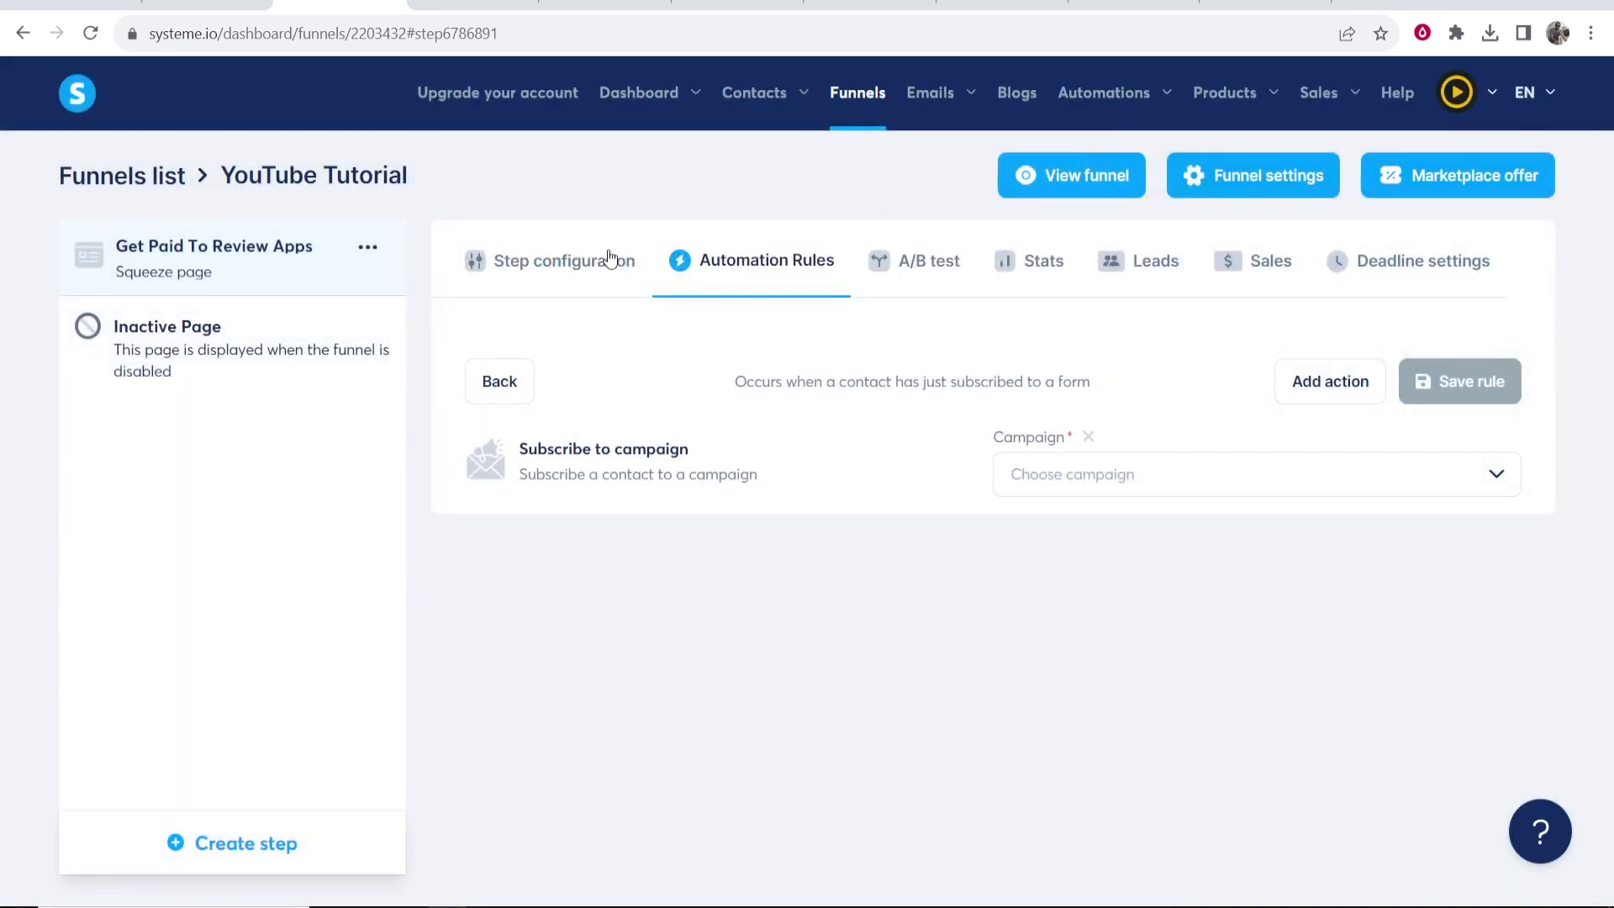
click(1177, 483)
click(1495, 478)
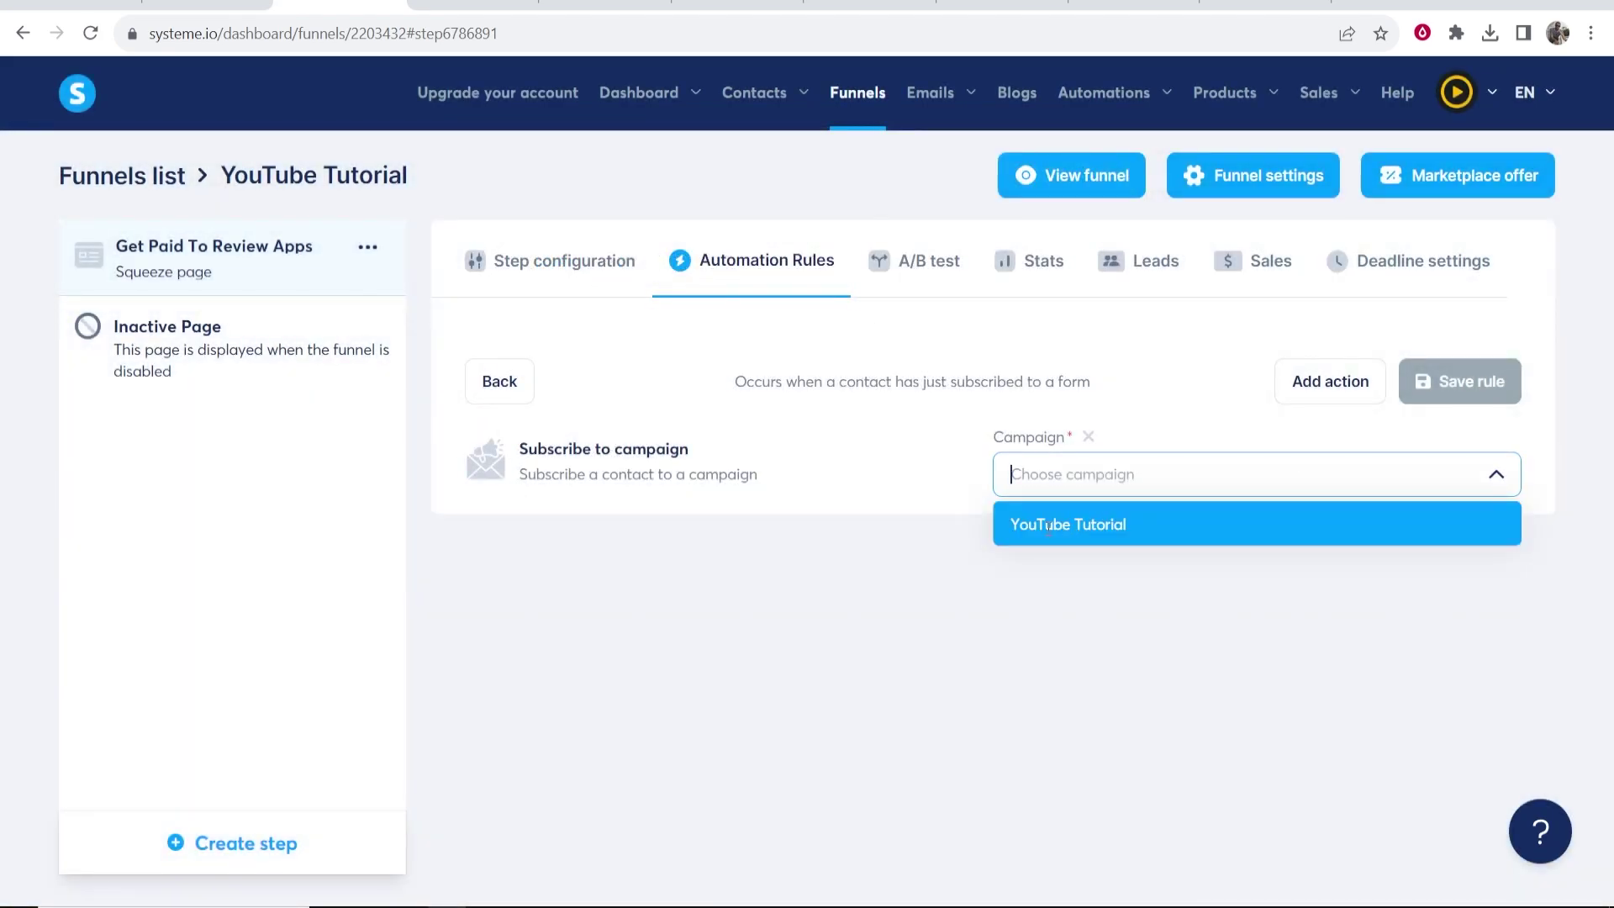
click(1048, 526)
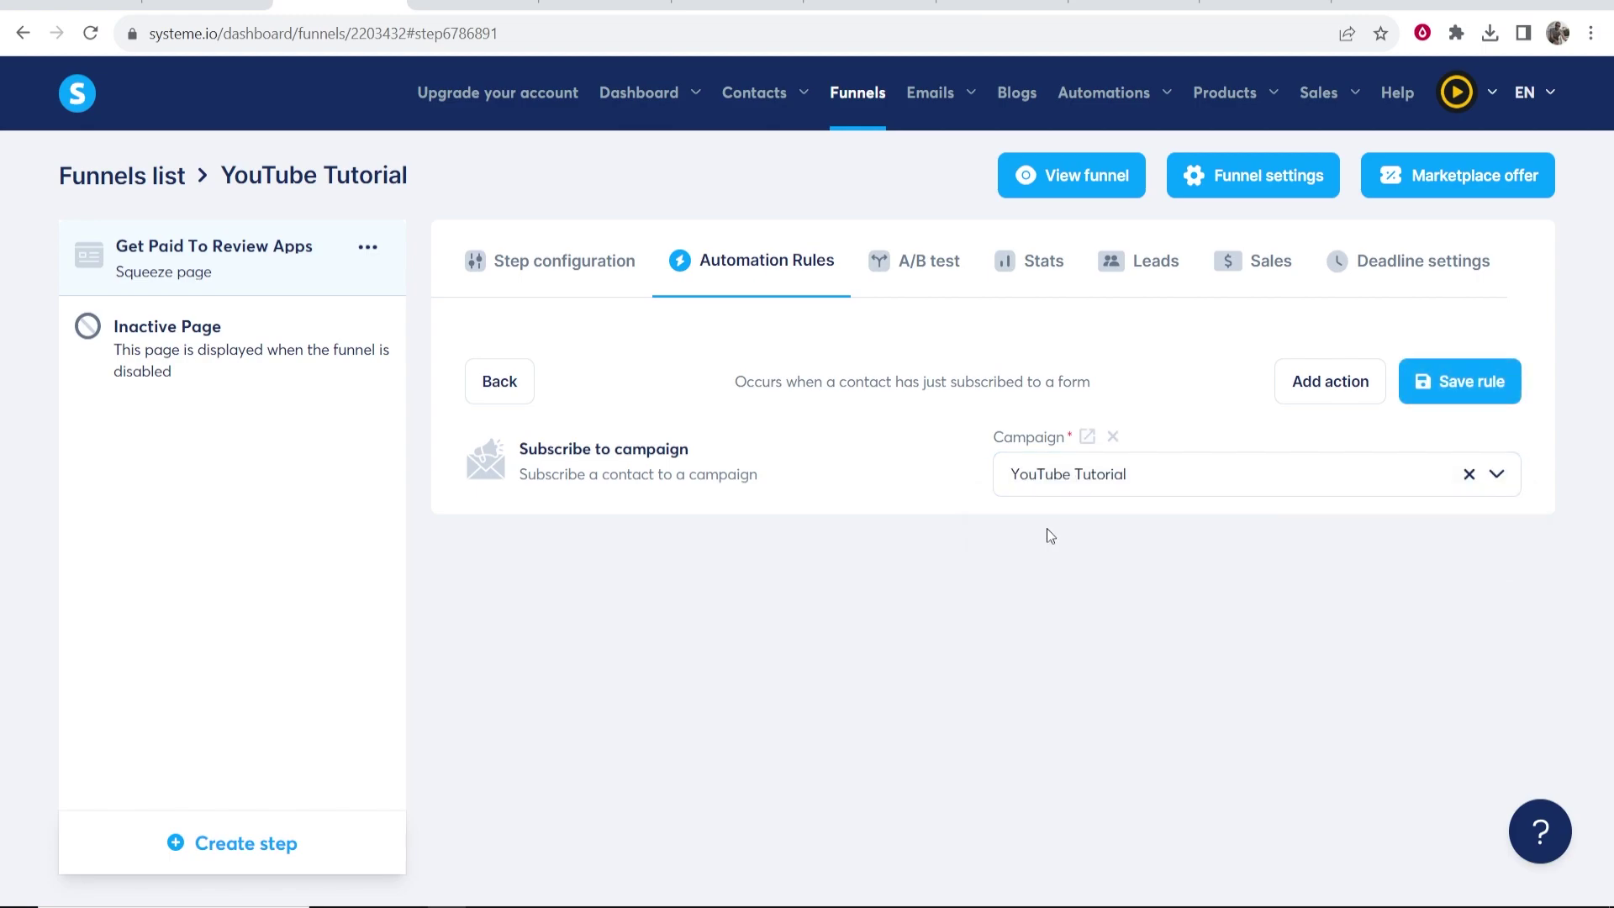
click(1451, 382)
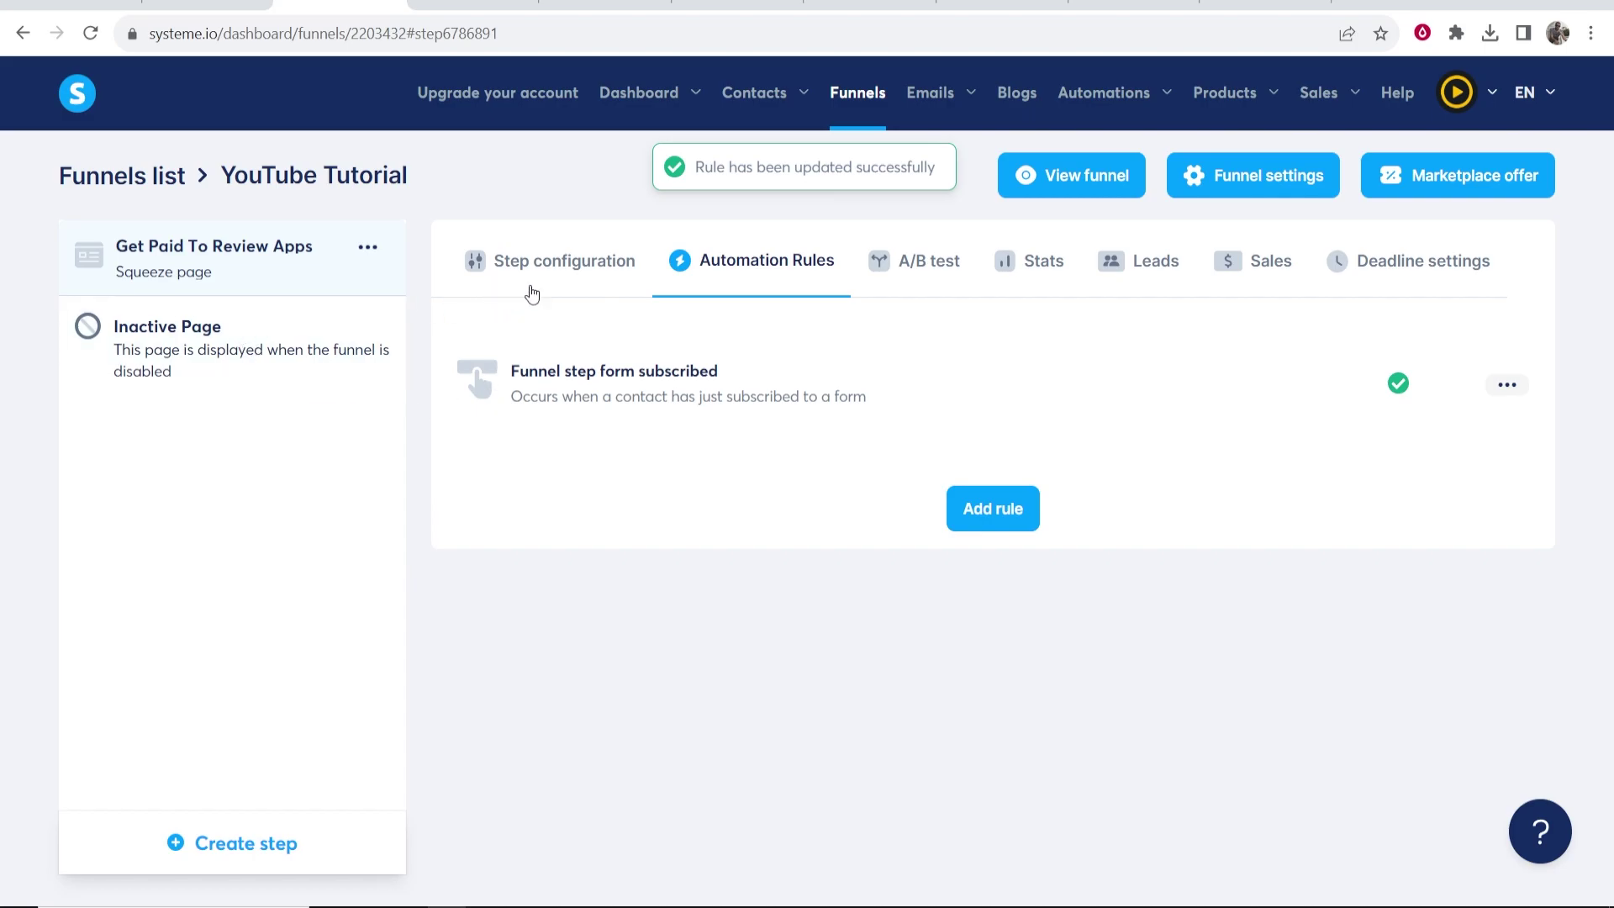
Step: Preview the live funnel page and check the email delay in the YouTube Tutorial campaign
click(1080, 190)
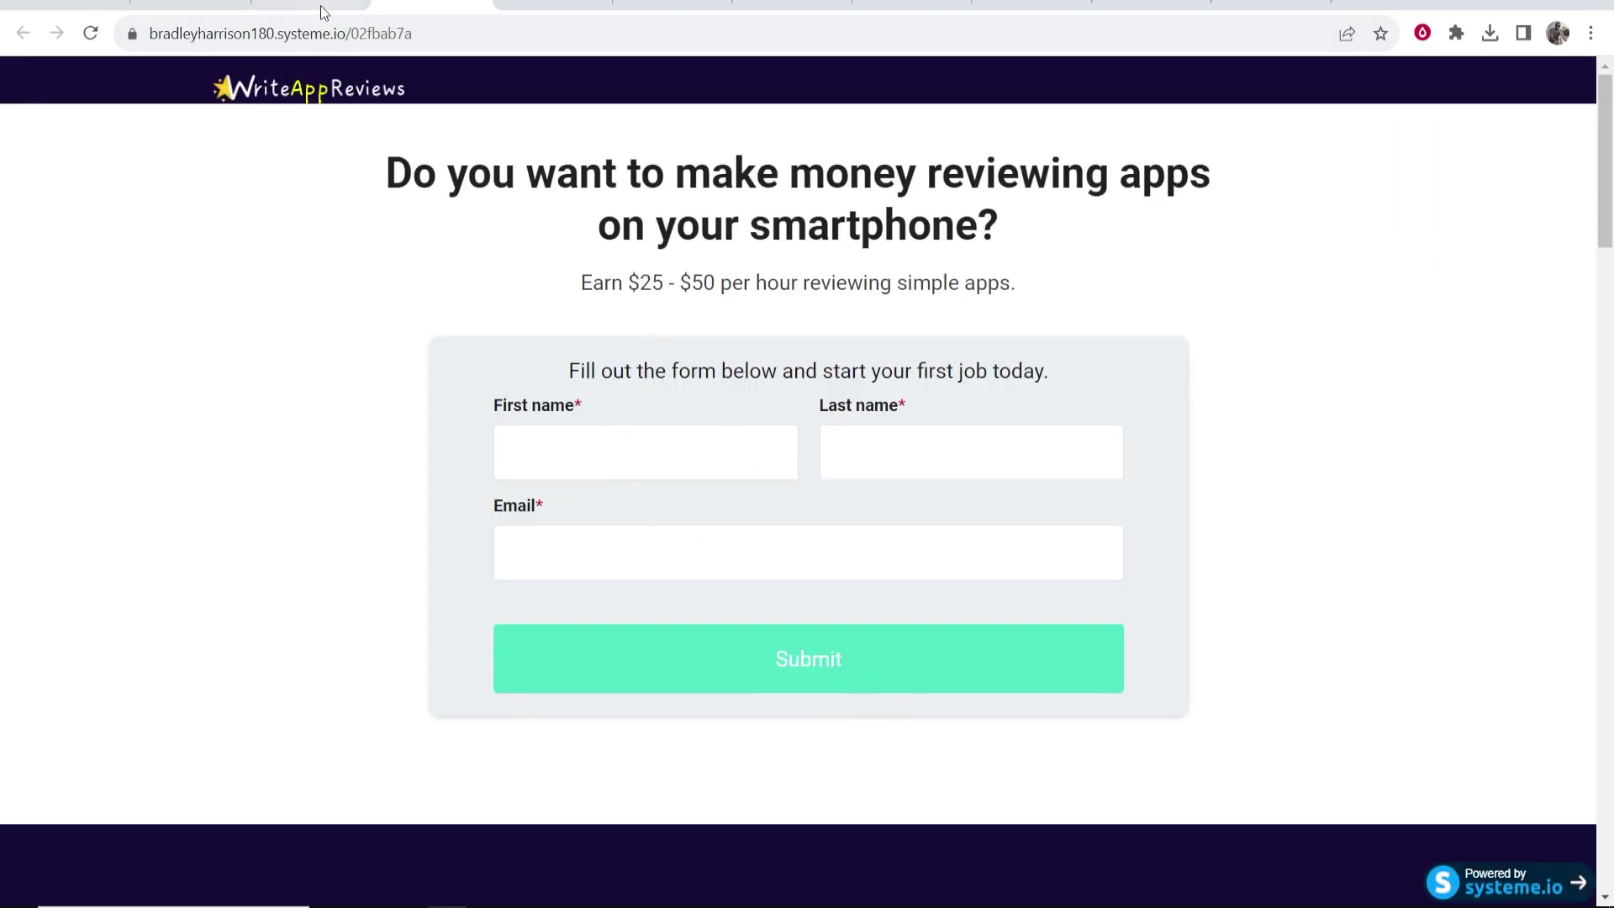
click(320, 5)
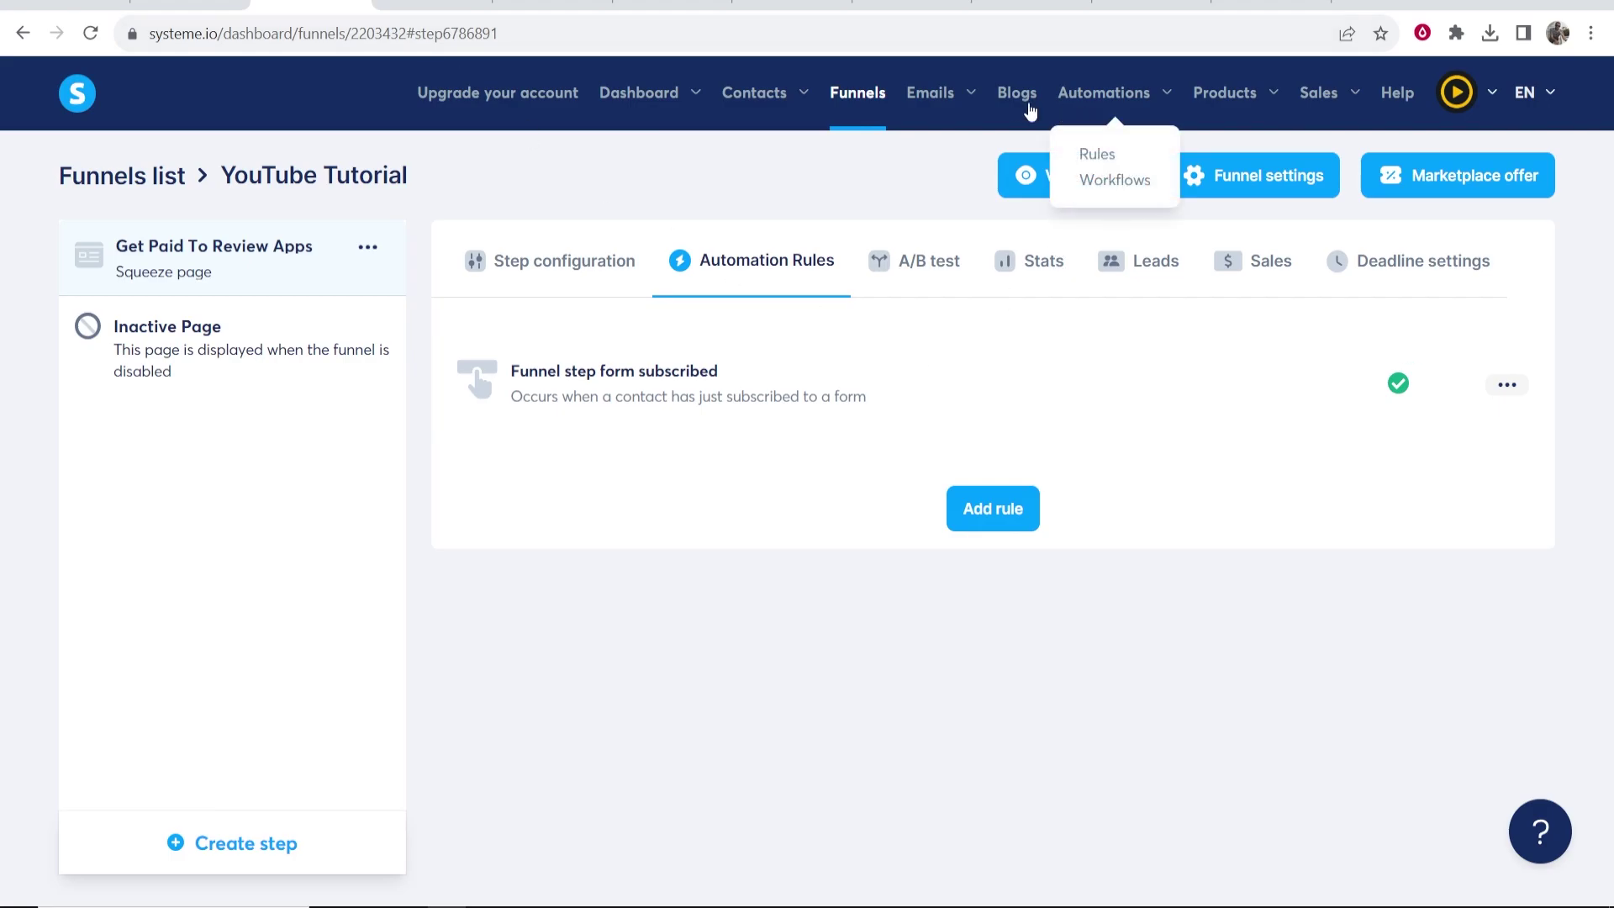
mouse_move(916, 109)
click(941, 188)
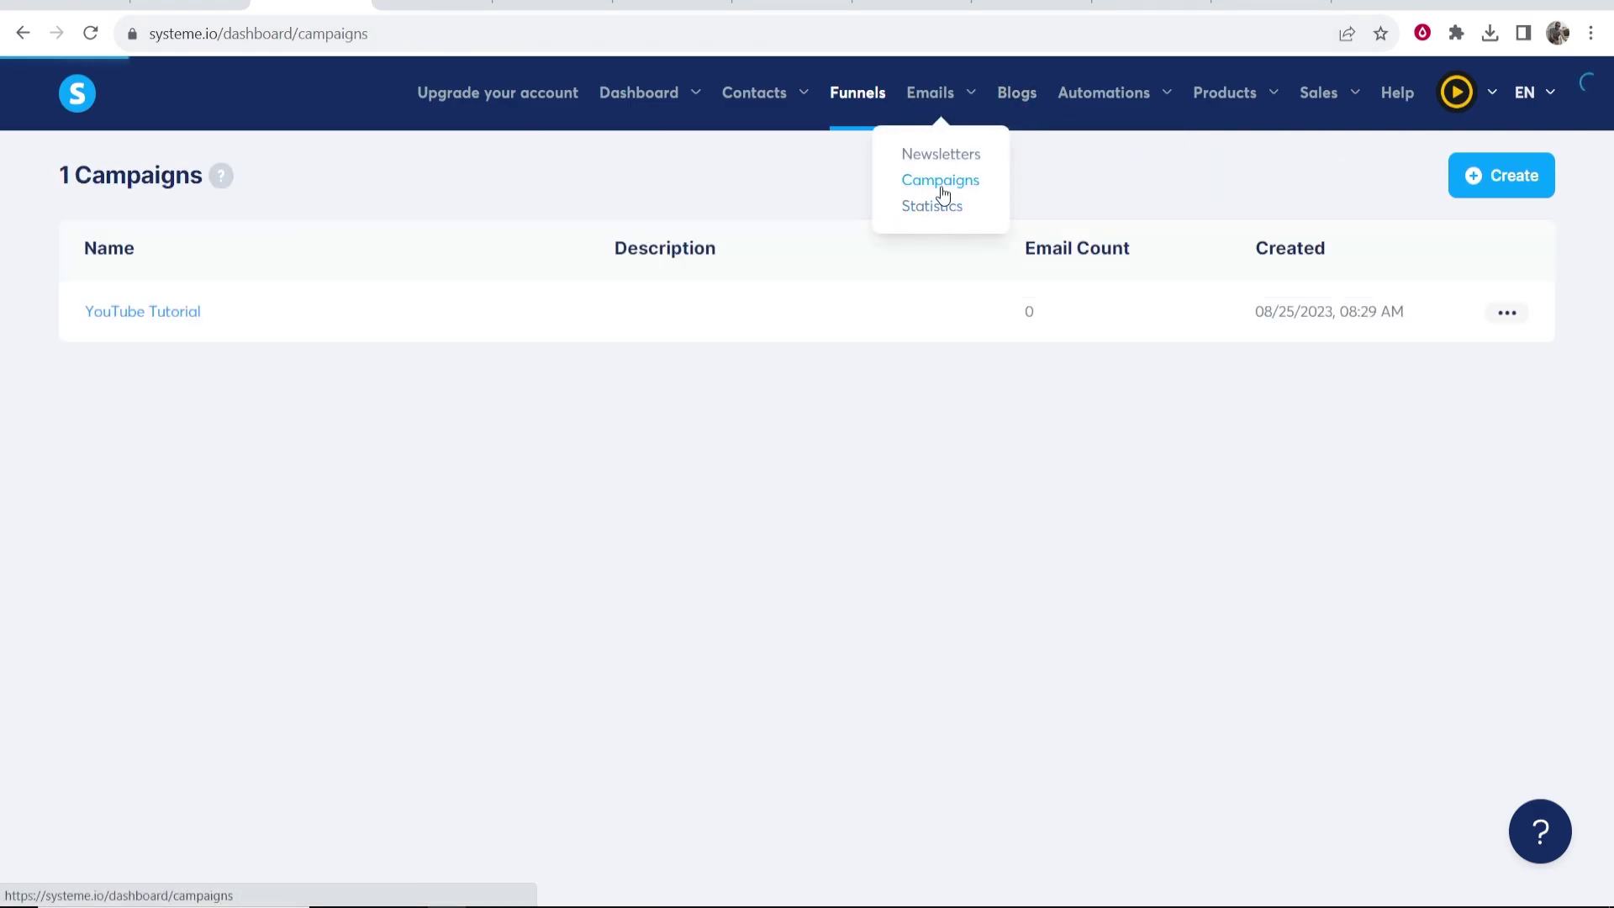
click(137, 320)
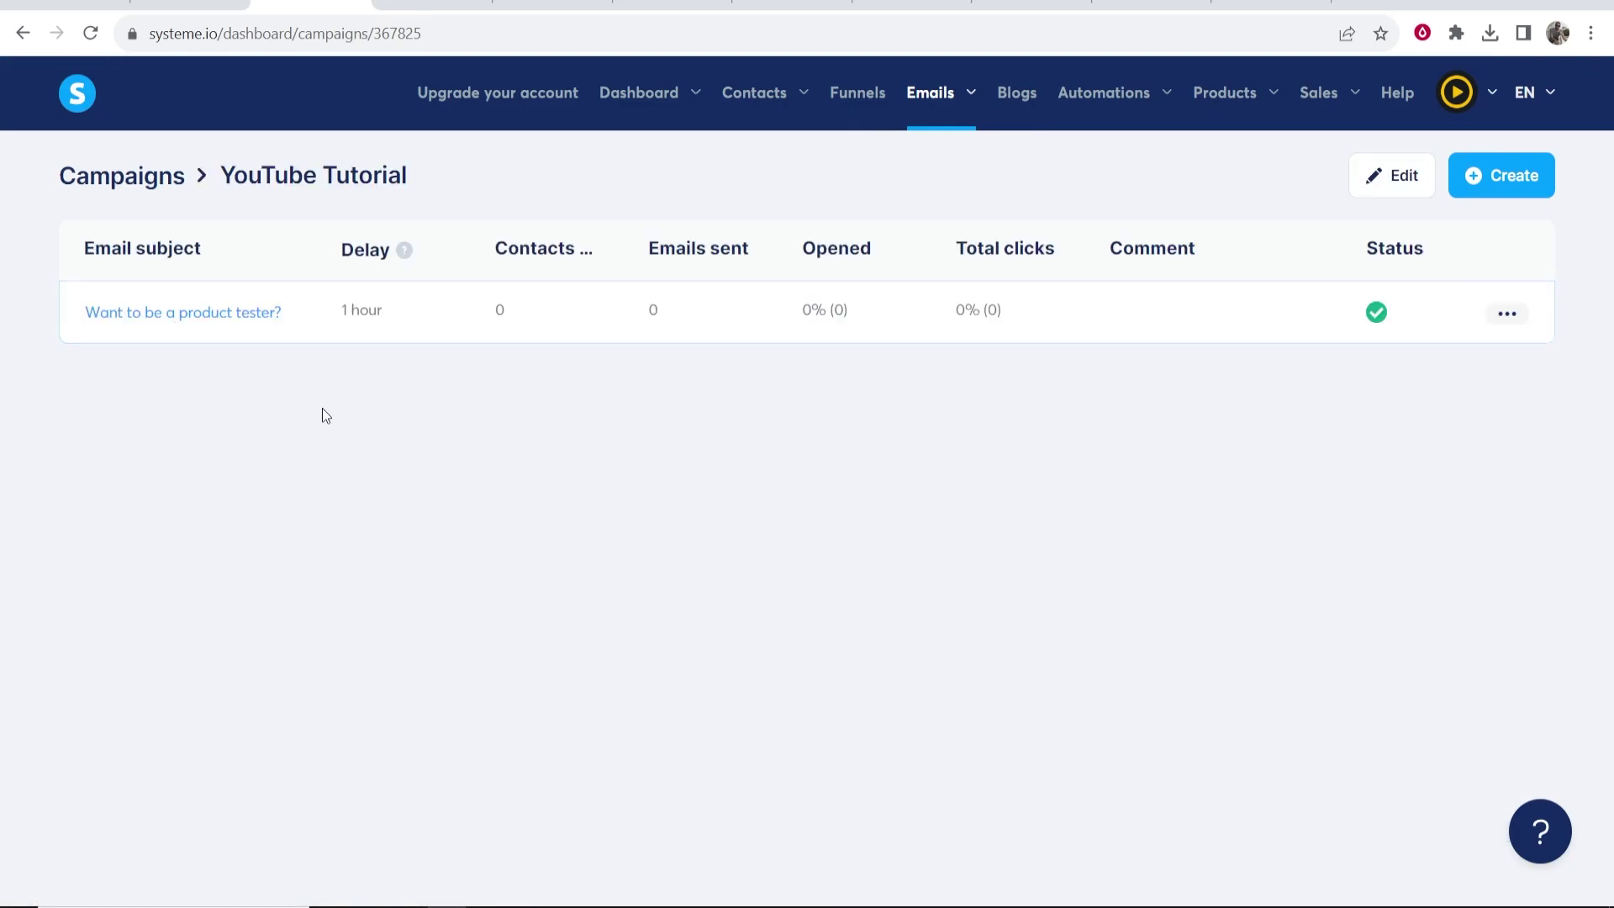
drag(451, 283, 318, 314)
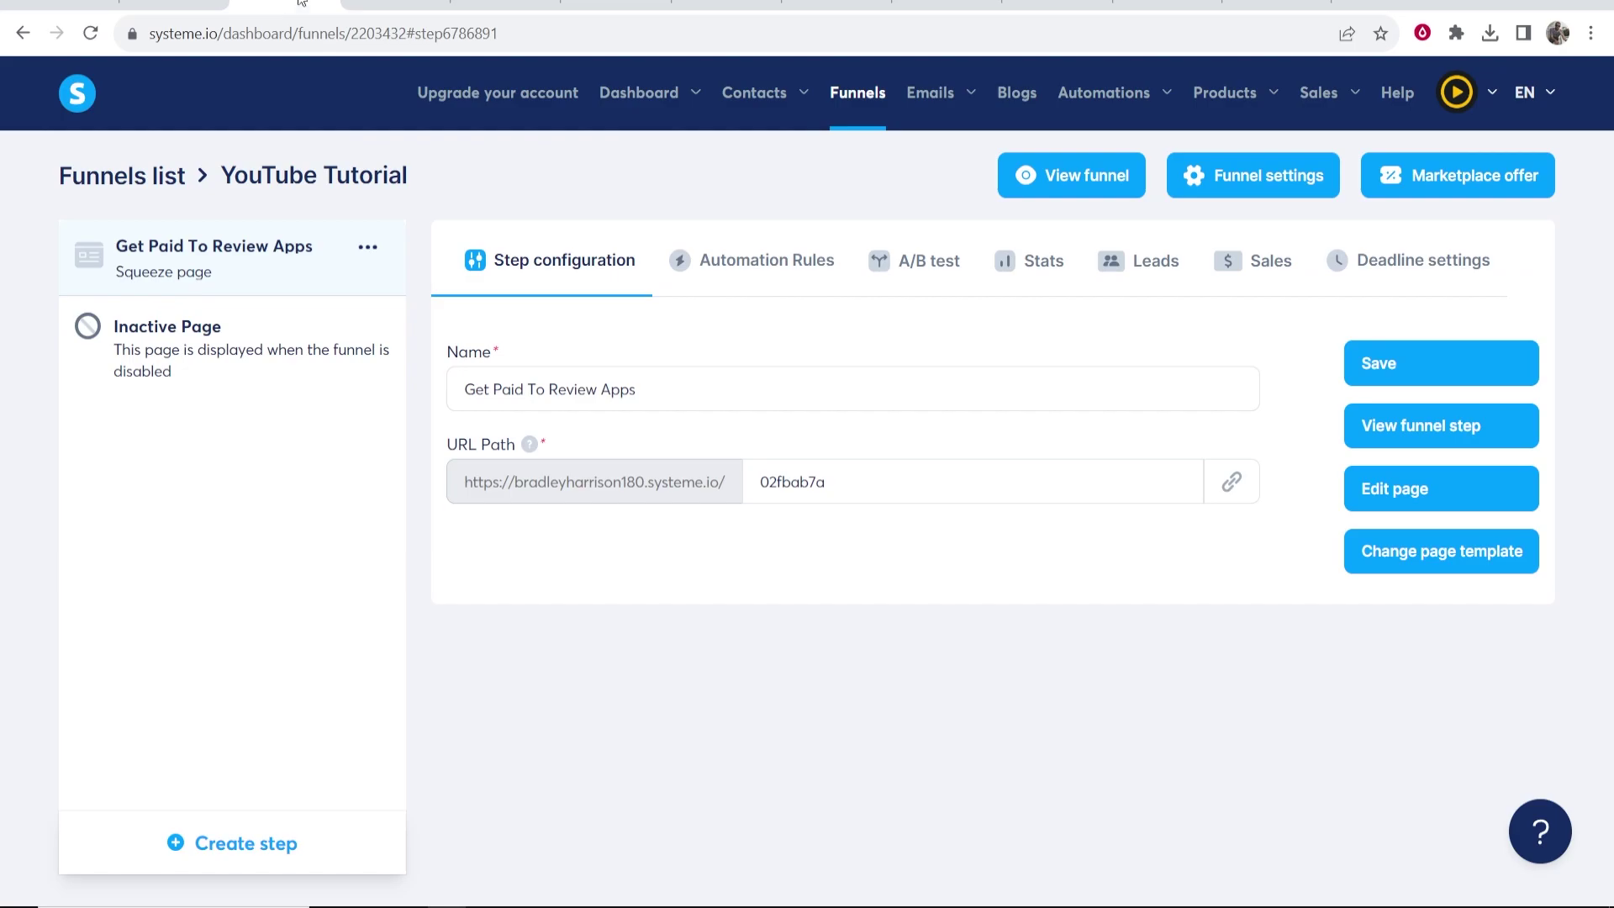
Step: Revisit the live squeeze page and check the YouTube Tutorial campaign's email count in the campaigns list
click(390, 15)
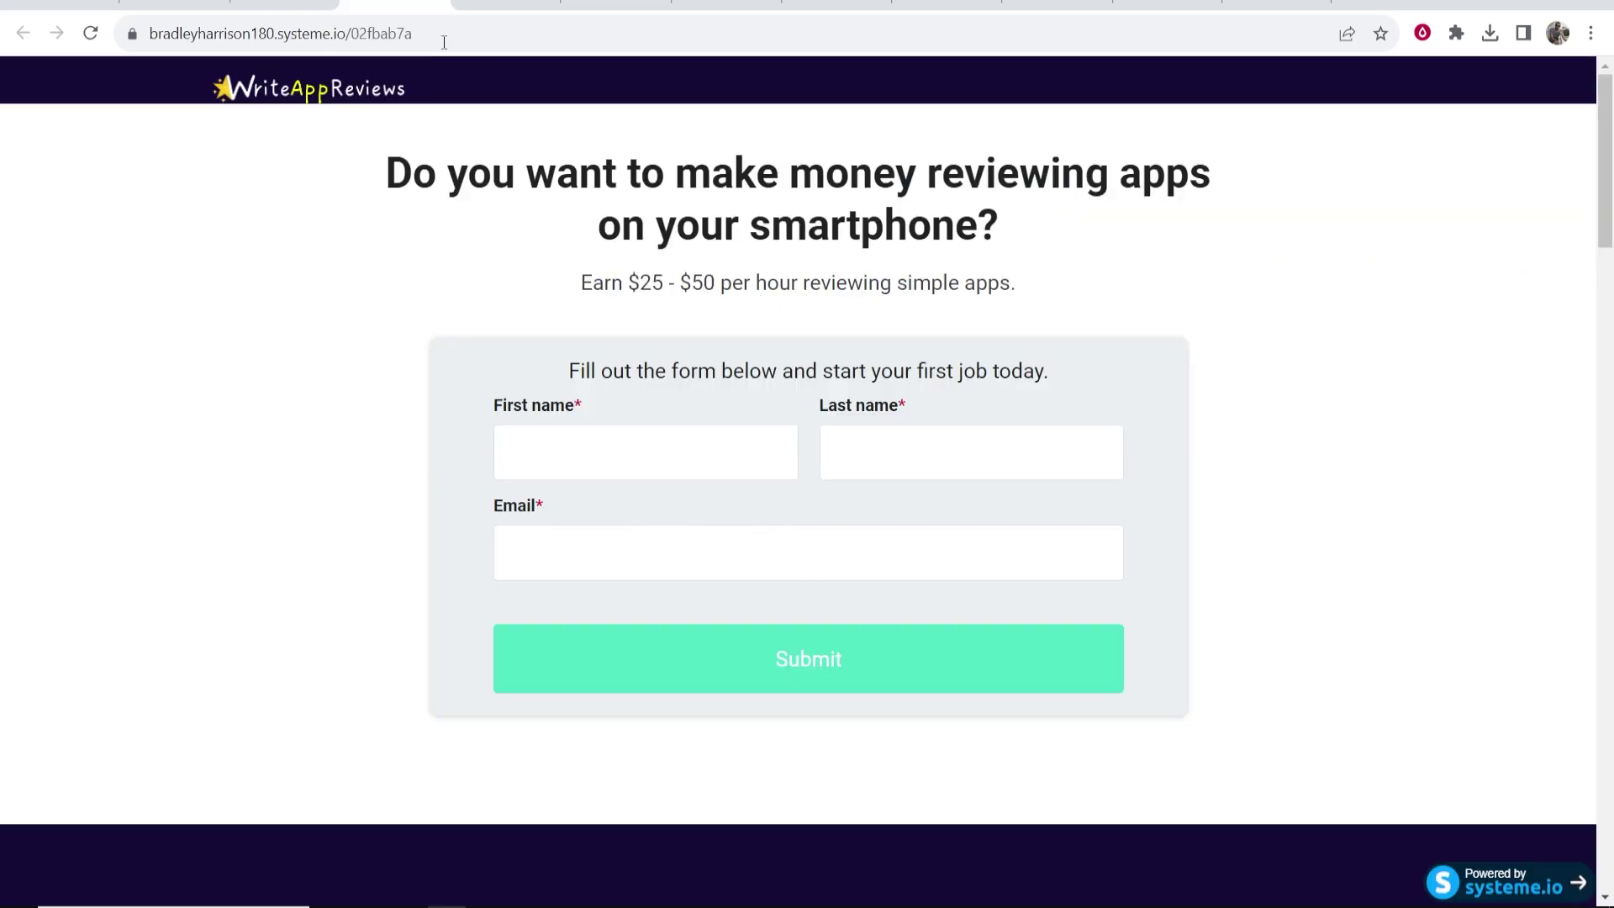
click(280, 6)
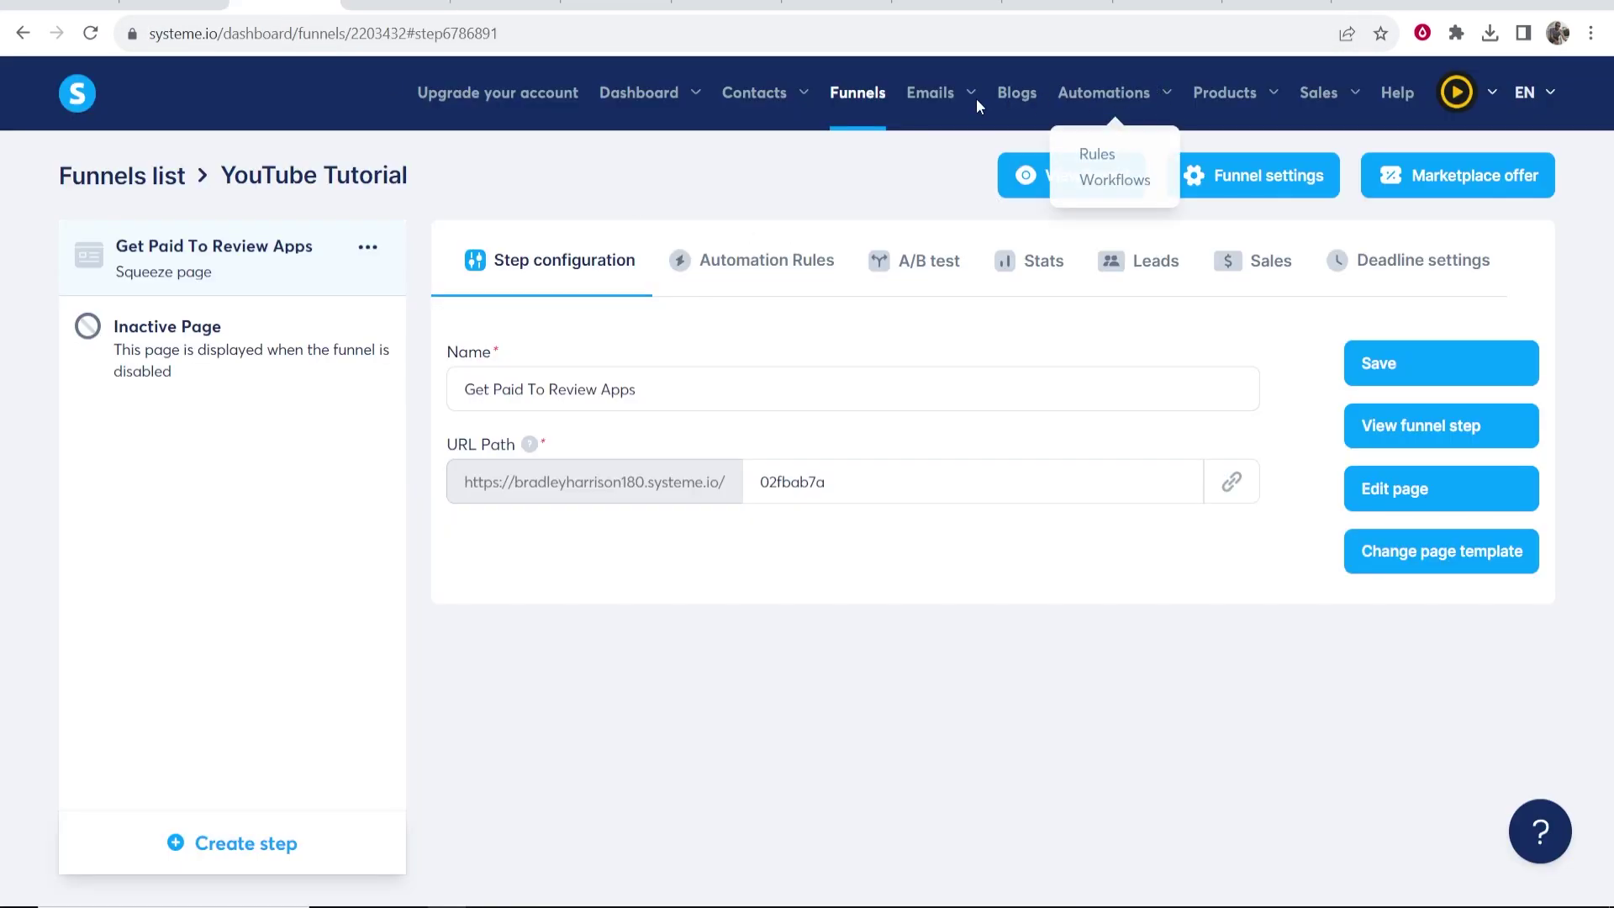
mouse_move(976, 98)
click(928, 183)
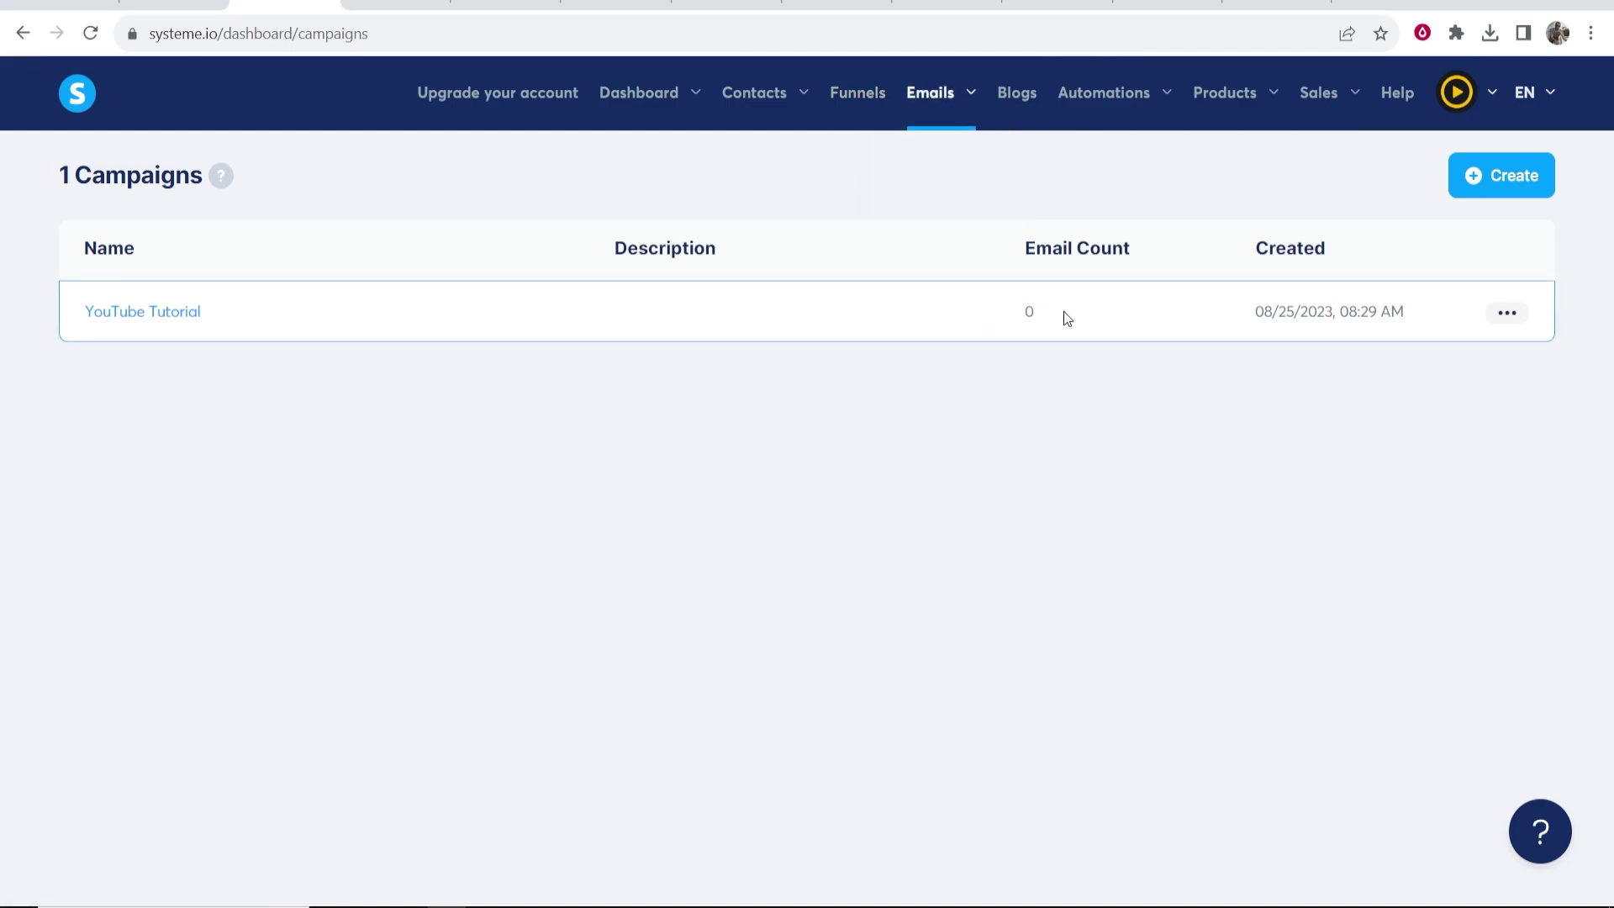
click(1027, 313)
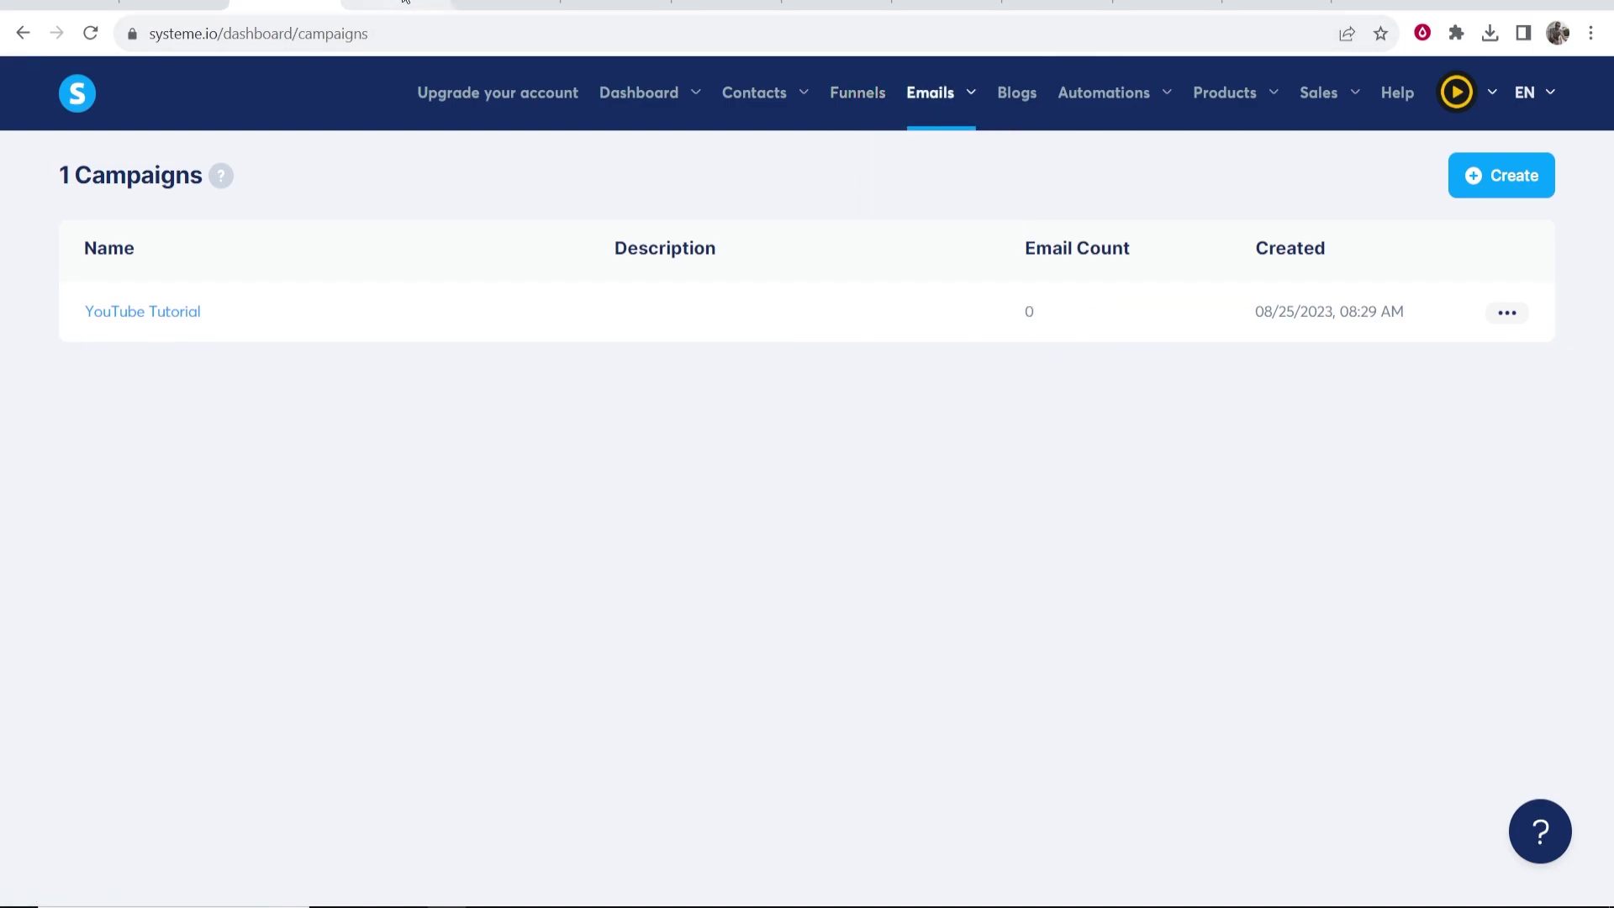
drag(1056, 317, 1007, 314)
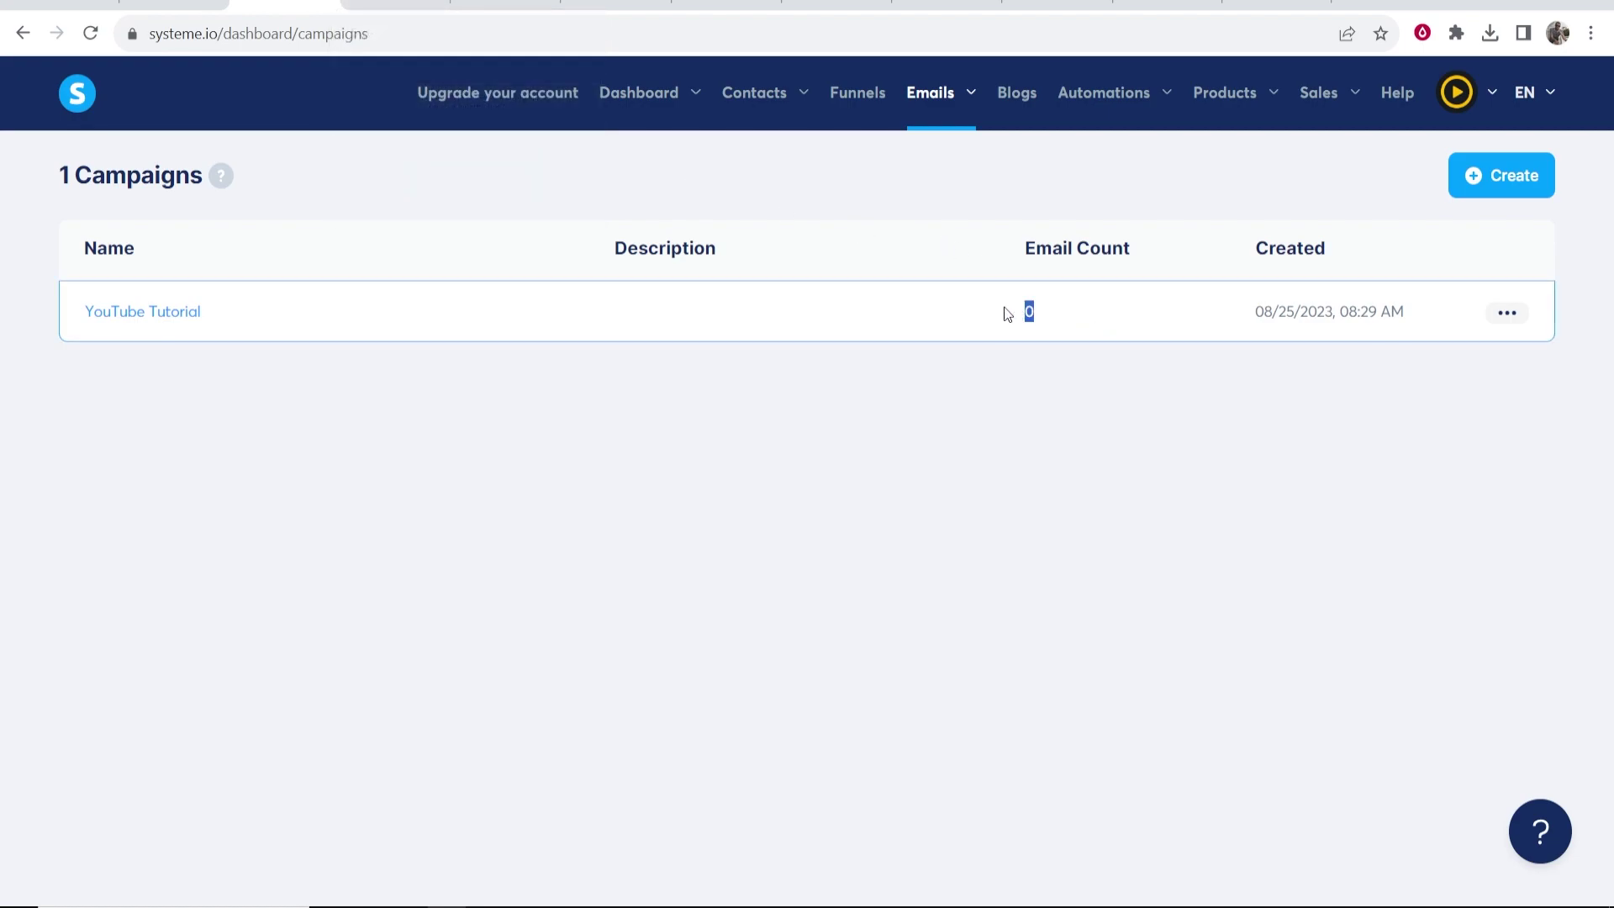
click(1008, 314)
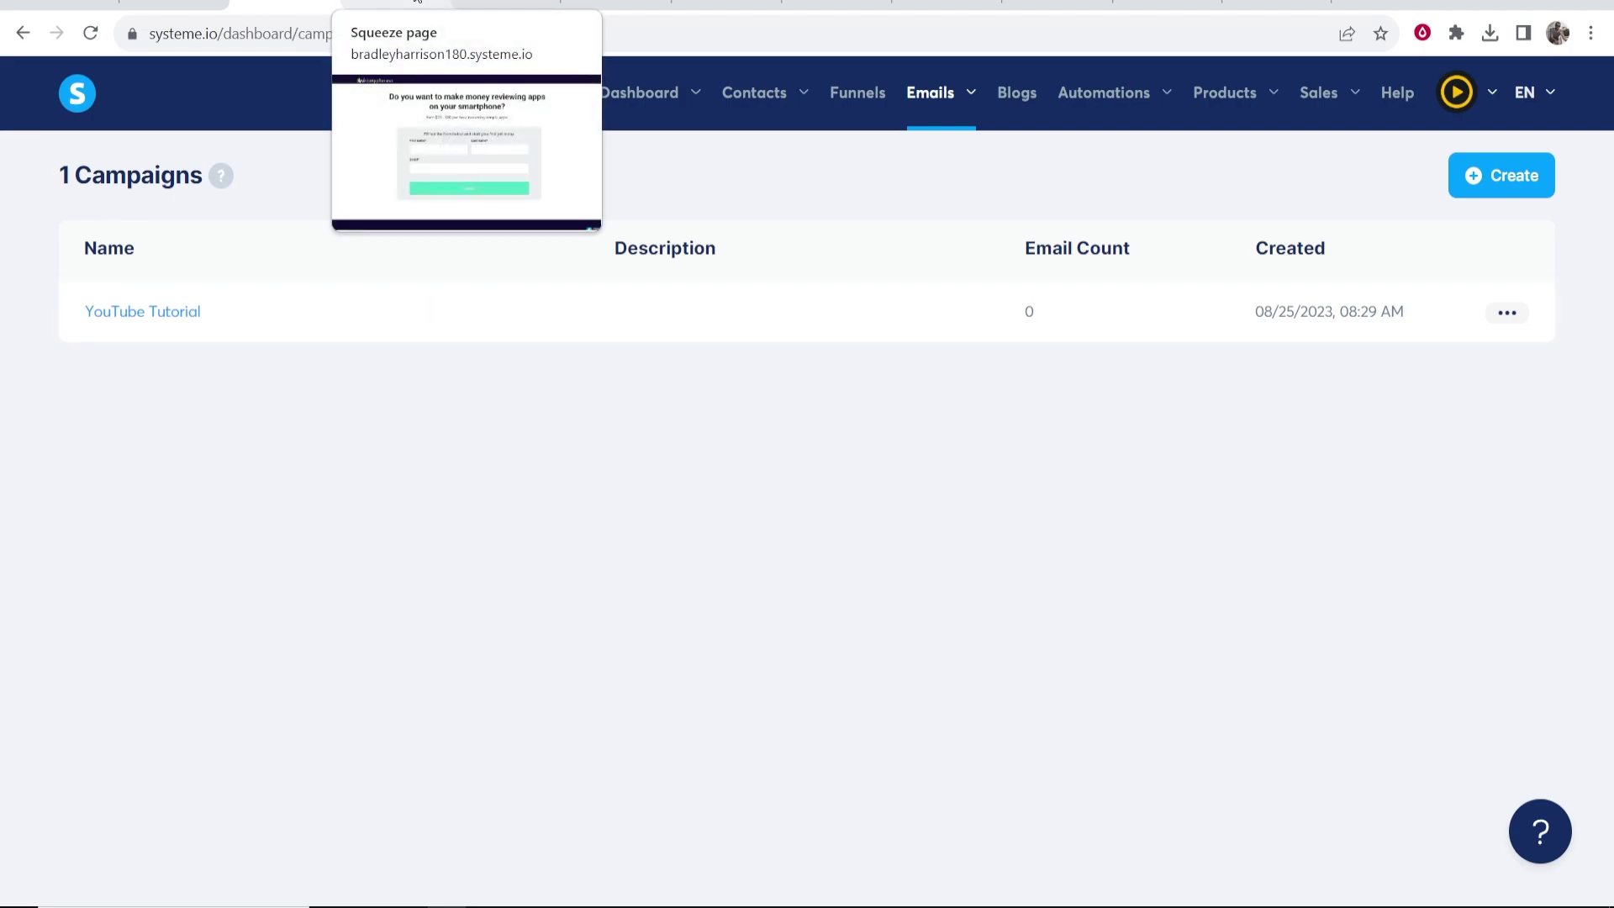
Step: Return to the live squeeze page and examine its headline
key(ctrl+Tab)
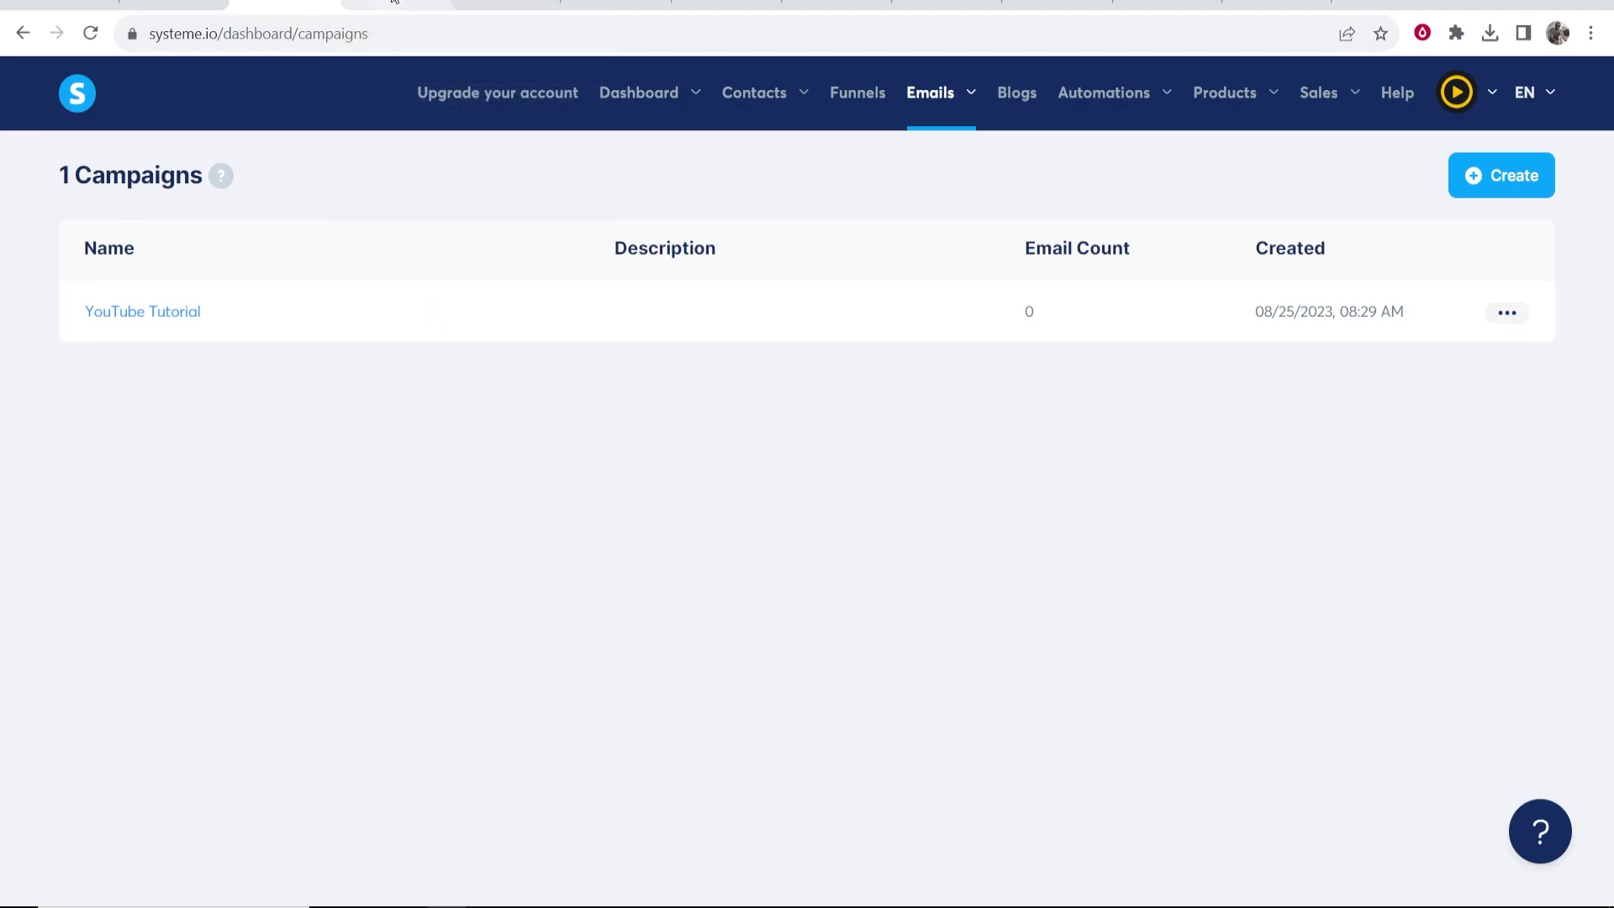
drag(1061, 210, 395, 187)
click(398, 187)
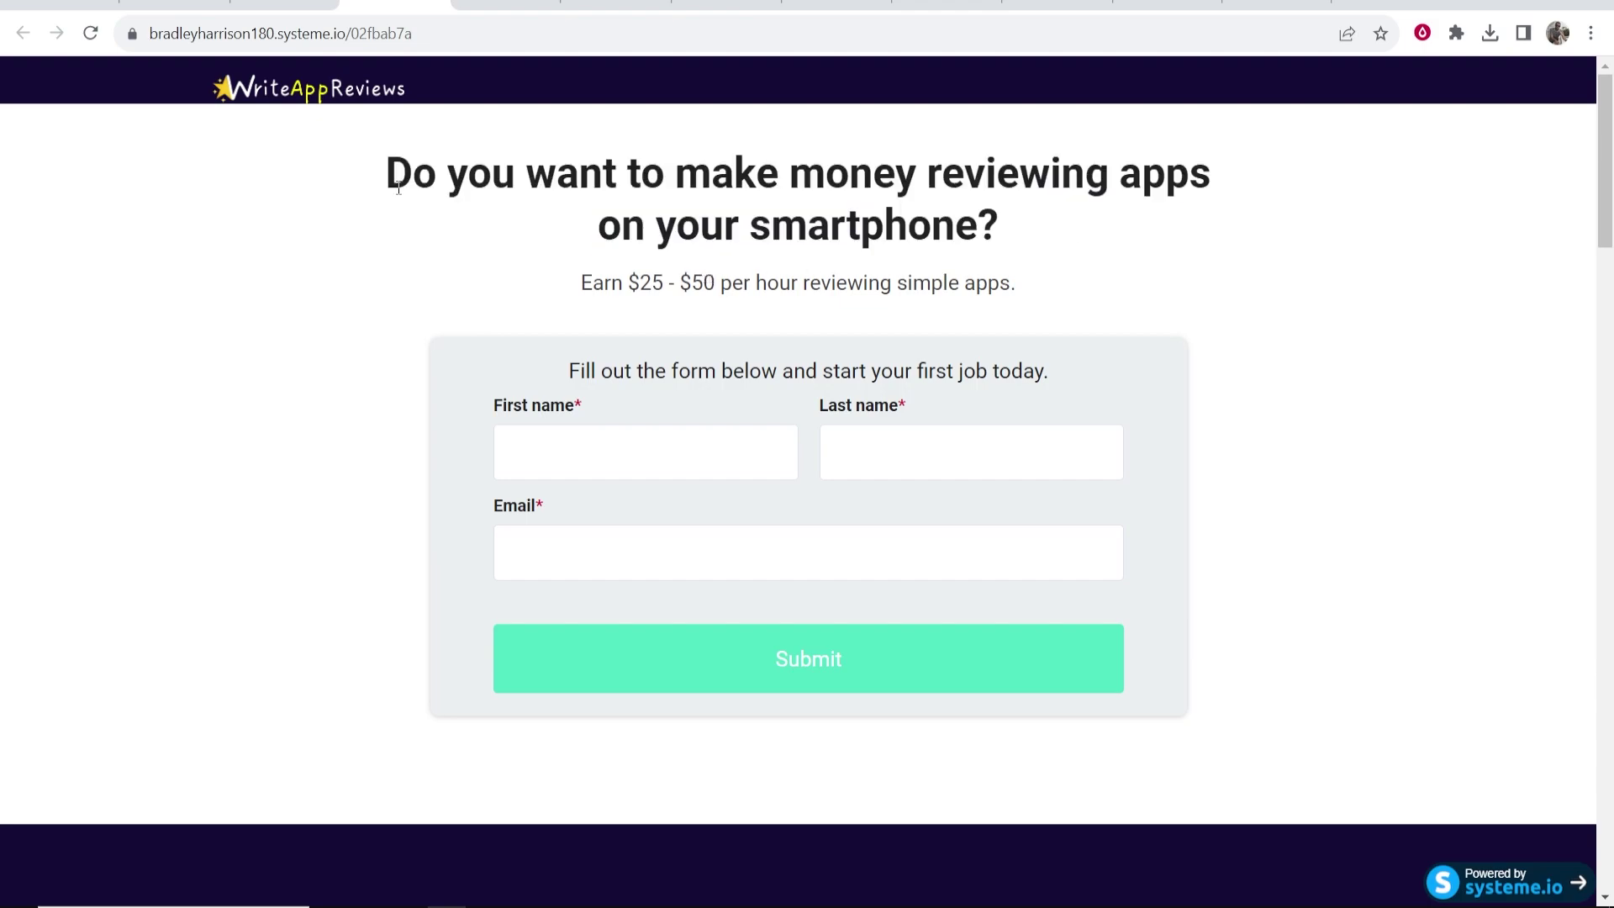